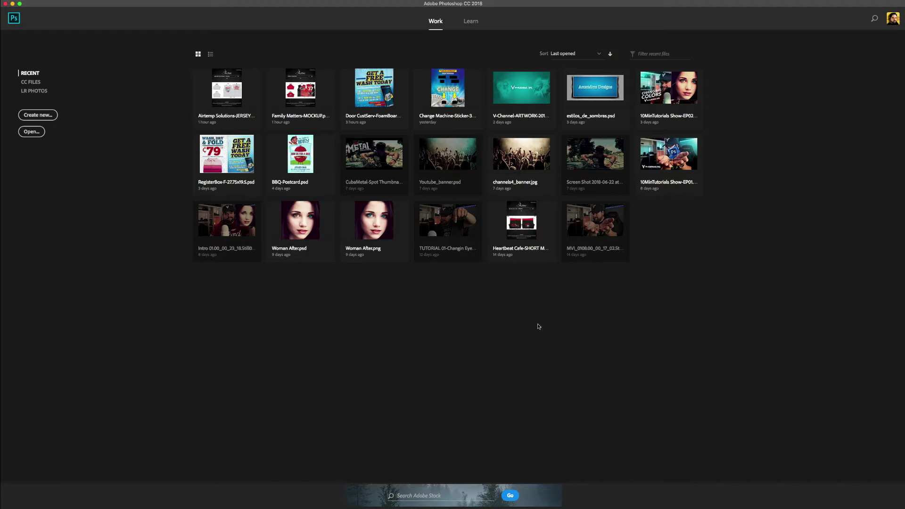
- Create a new 8 × 10 inch document at 300 pixels/inch in RGB Color with a white background
left_click(63, 4)
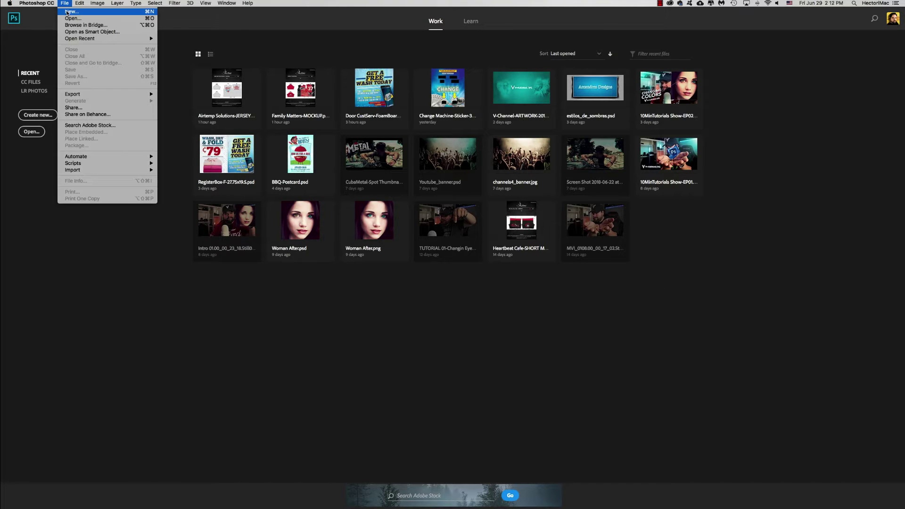
left_click(68, 12)
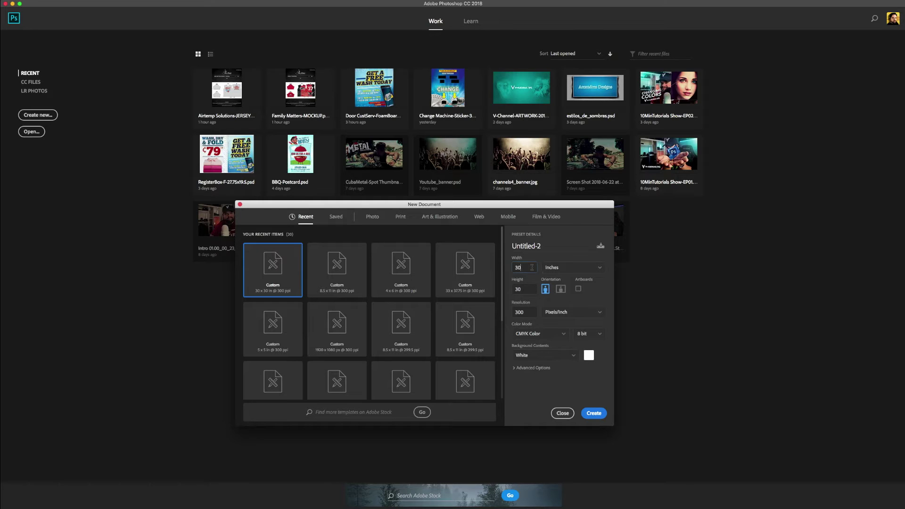
left_click(529, 287)
left_click(528, 312)
left_click(551, 338)
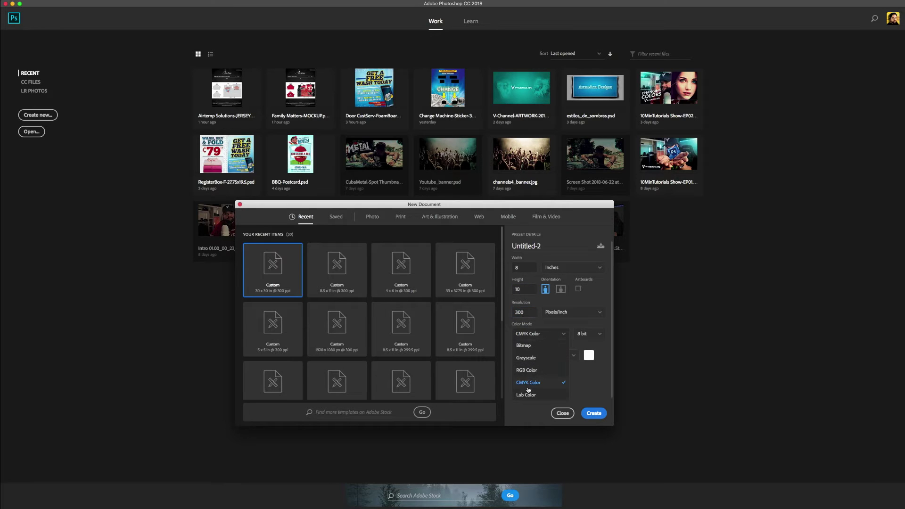
left_click(527, 371)
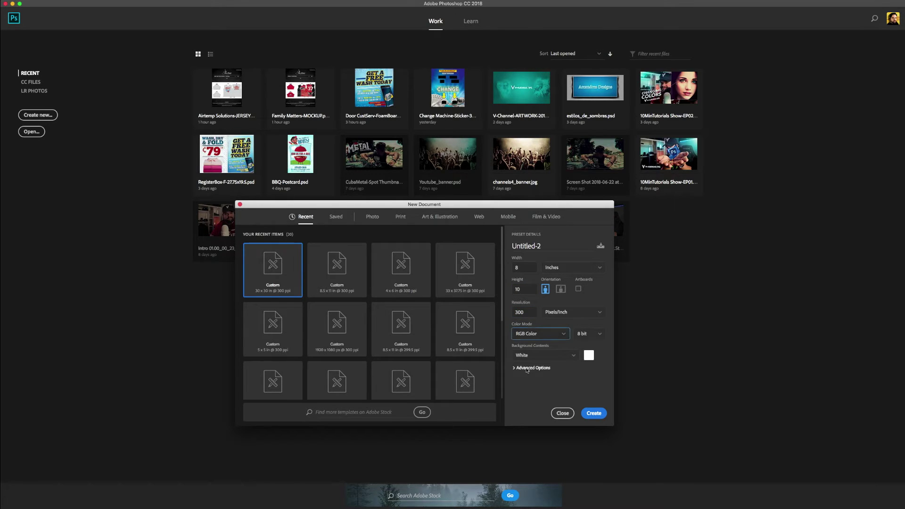
left_click(594, 414)
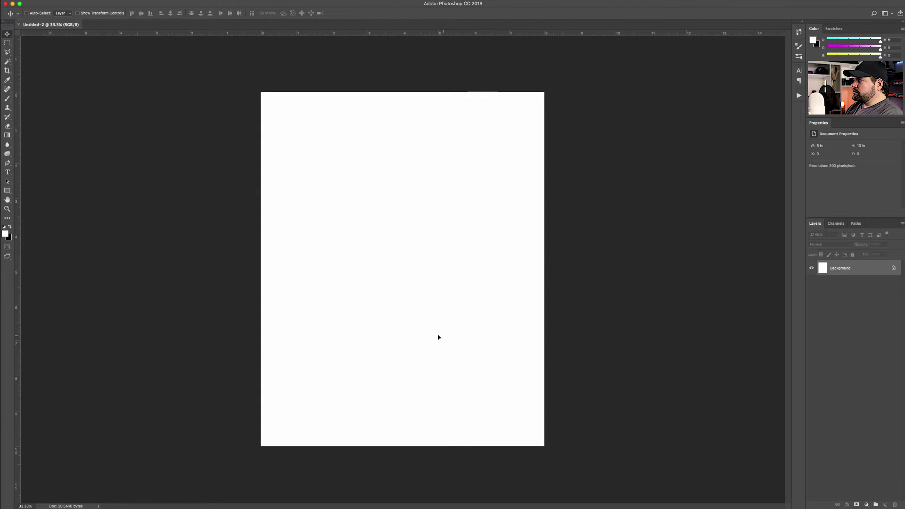
- Place the 01 Yosemite Landscape photo and align it with the bottom edge of the canvas
key("Return")
left_click_drag(420, 270, 413, 347)
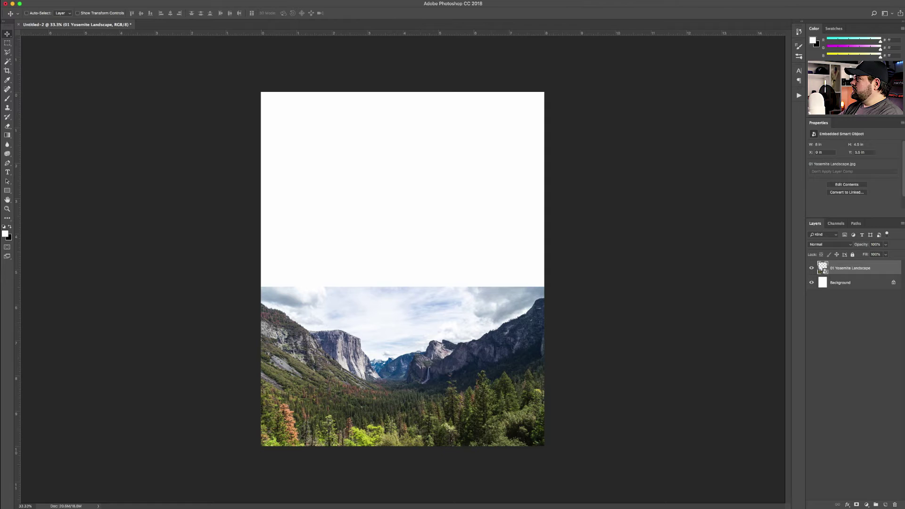
- Place the 02 Cloud Heavenly photo, enlarge it to about 12 inches wide, and position it over the upper canvas, overlapping the mountains
left_click_drag(780, 166, 451, 241)
left_click_drag(454, 286, 454, 187)
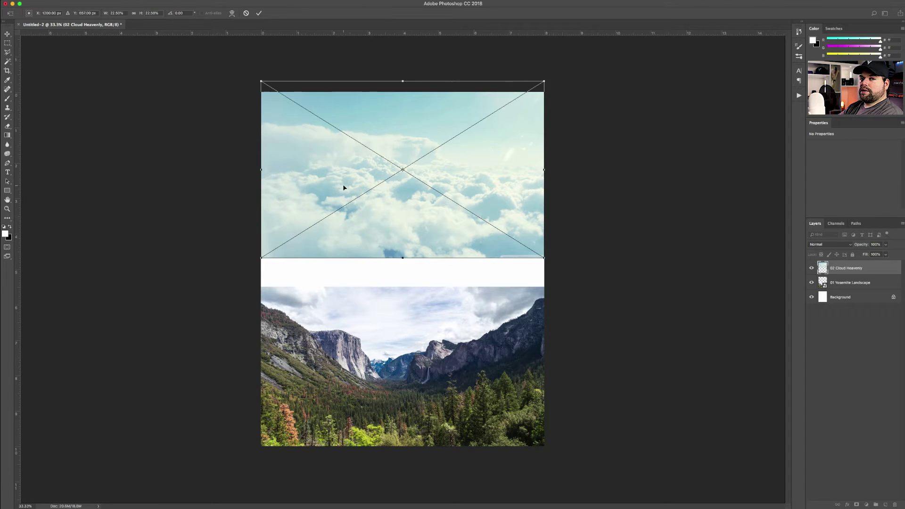
left_click_drag(423, 171, 433, 260)
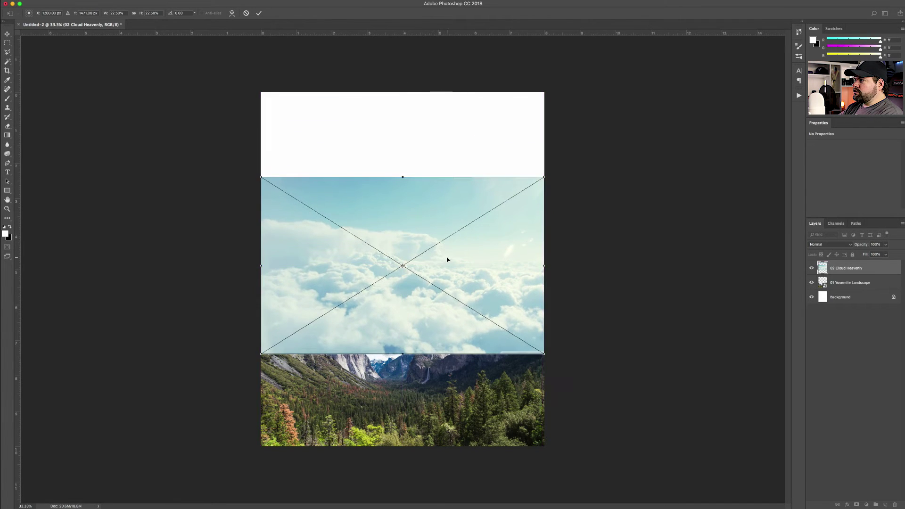
left_click_drag(544, 176, 673, 50)
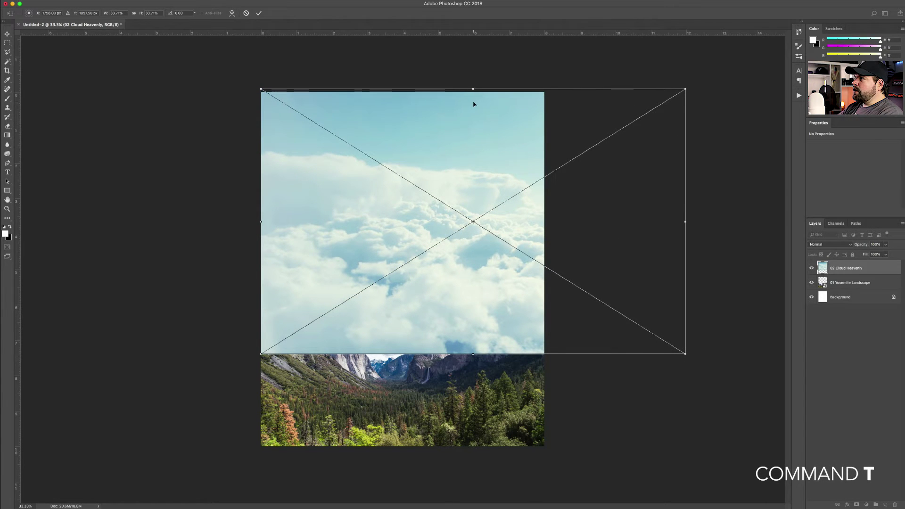
left_click_drag(572, 171, 501, 139)
left_click_drag(510, 174, 460, 171)
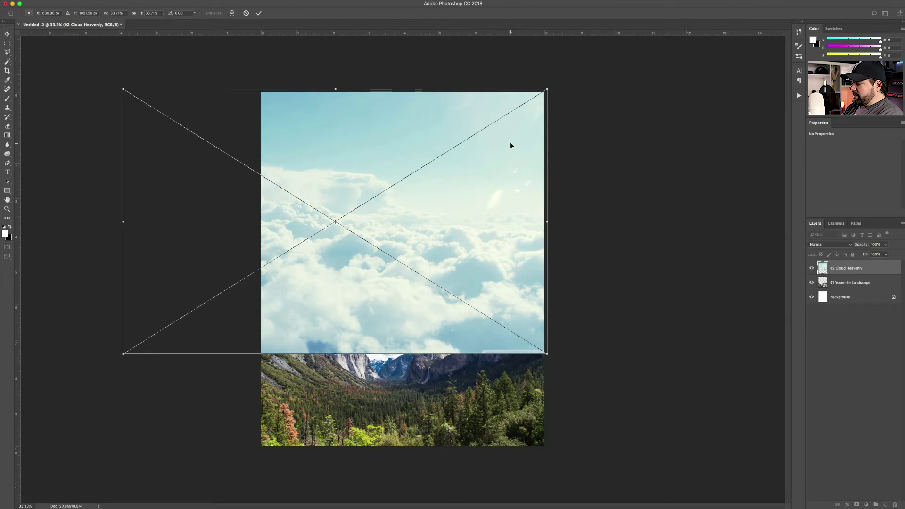
key("Return")
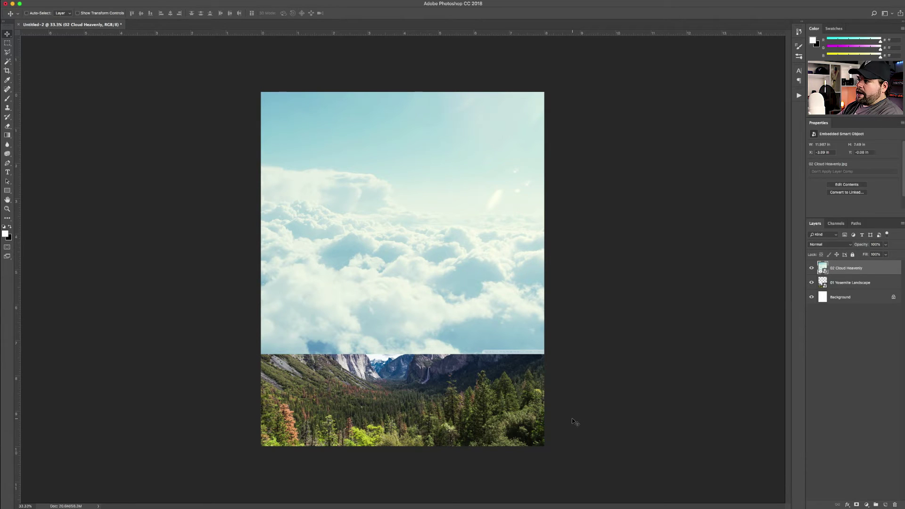
- Add a layer mask to 02 Cloud Heavenly and erase the clouds' lower area with a 700 px Eraser, revealing the mountains
left_click(856, 505)
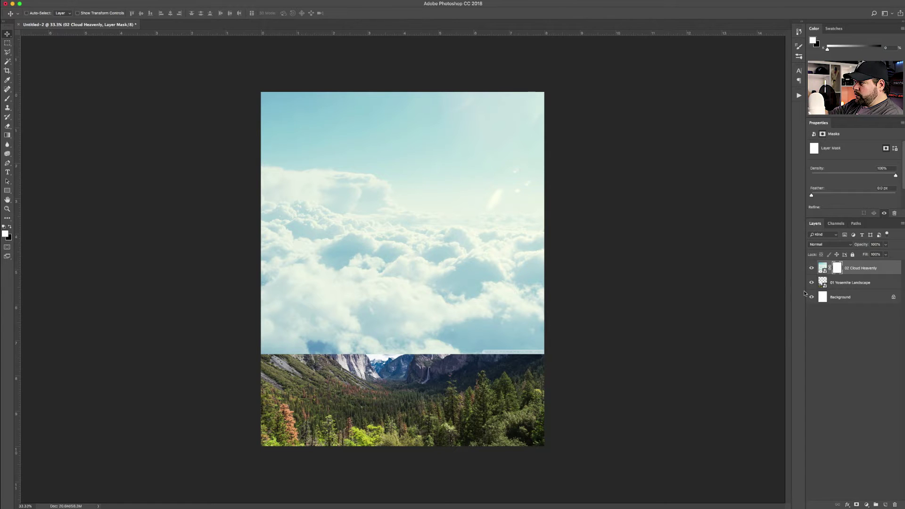
key("e")
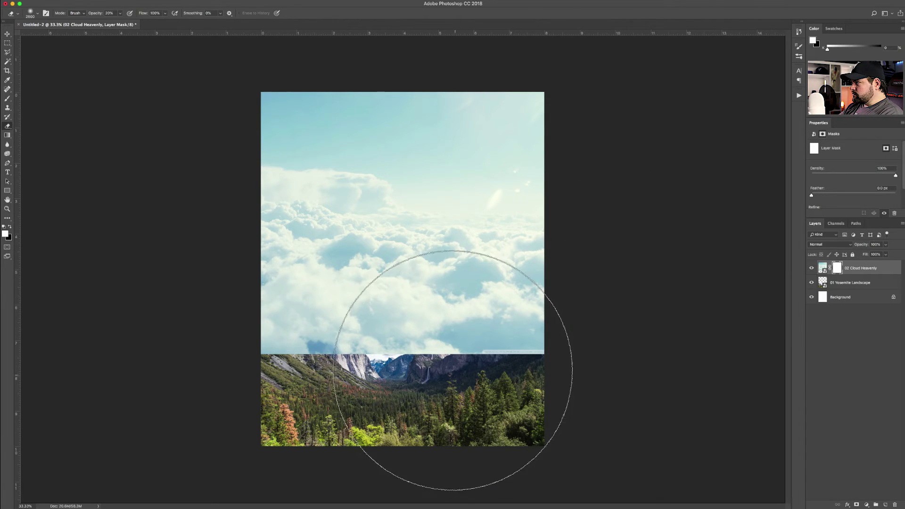
key("bracketleft")
key("bracketleft")
key("bracketleft")
key("bracketleft")
key("bracketleft")
key("bracketleft")
key("bracketleft")
key("bracketleft")
key("bracketleft")
key("bracketleft")
key("bracketleft")
key("bracketleft")
key("bracketleft")
key("bracketleft")
key("bracketleft")
key("bracketleft")
key("bracketleft")
key("bracketleft")
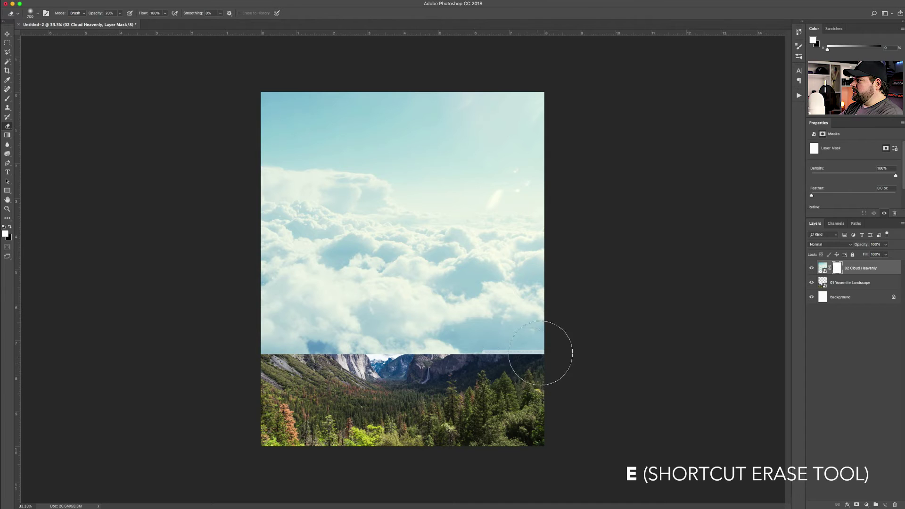
mouse_move(526, 365)
left_mouse_down()
mouse_move(495, 362)
mouse_move(530, 366)
mouse_move(485, 344)
mouse_move(471, 348)
left_mouse_up()
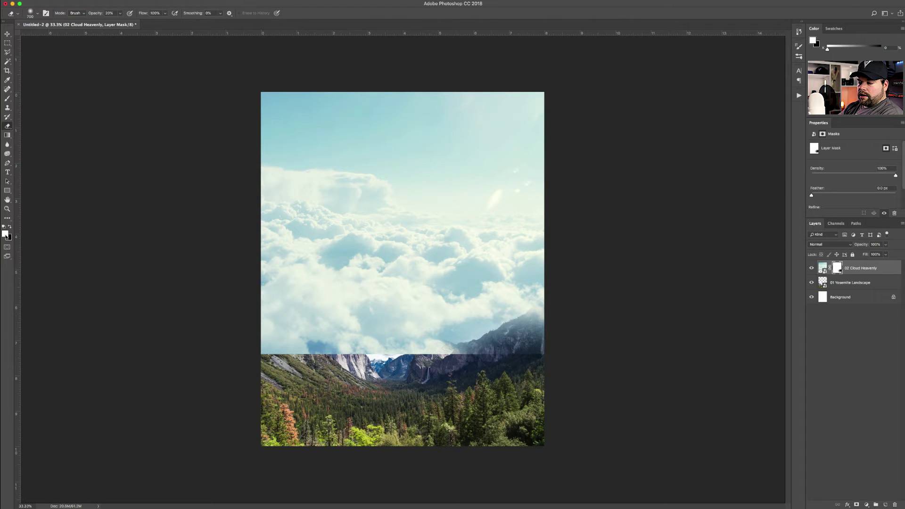
mouse_move(512, 361)
left_mouse_down()
mouse_move(424, 343)
mouse_move(463, 364)
mouse_move(438, 348)
mouse_move(380, 347)
mouse_move(350, 375)
mouse_move(336, 346)
mouse_move(285, 336)
mouse_move(250, 348)
mouse_move(305, 376)
mouse_move(264, 339)
mouse_move(384, 348)
mouse_move(372, 371)
mouse_move(262, 313)
mouse_move(278, 318)
mouse_move(290, 348)
mouse_move(283, 323)
mouse_move(363, 343)
mouse_move(549, 319)
mouse_move(529, 339)
mouse_move(523, 304)
mouse_move(401, 373)
left_mouse_up()
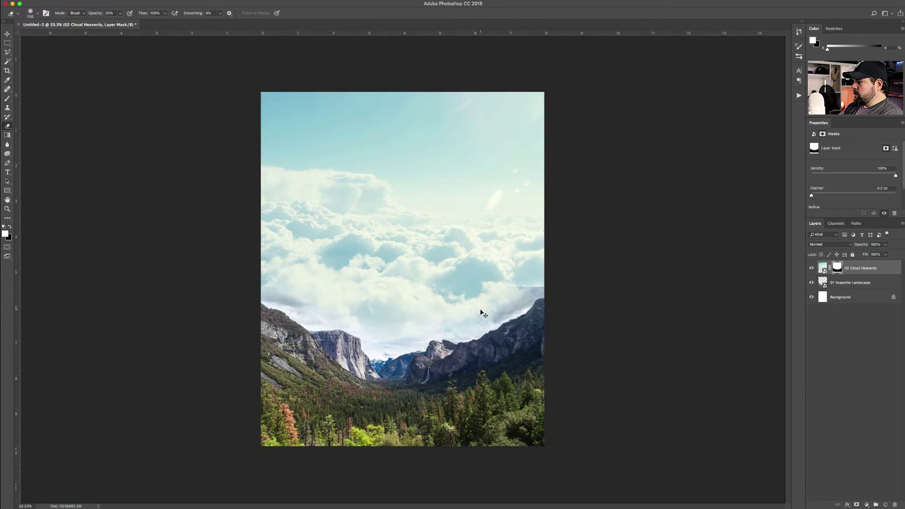
- Restore clouds on the mask with a 400 px Eraser and swapped colors, covering the landscape photo's hard edges above both mountainsides
key("super+plus")
scroll(477, 323, "down", 4)
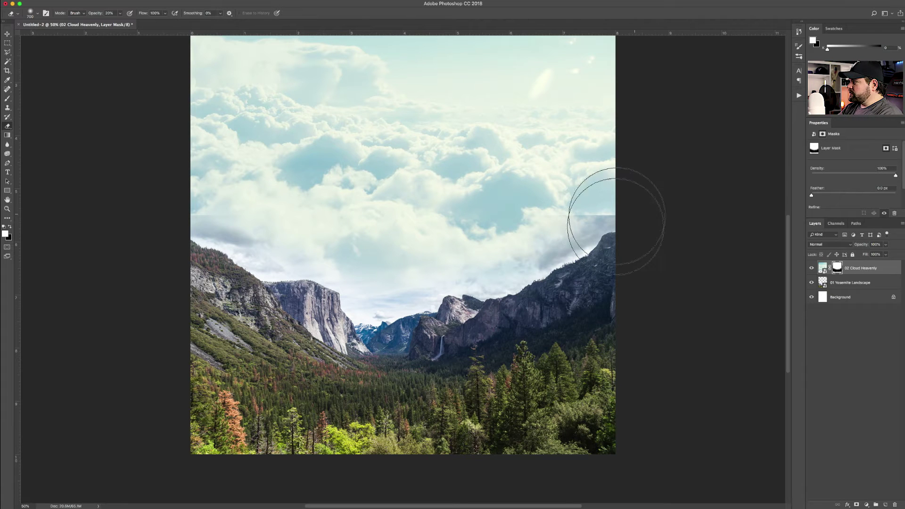
key("bracketleft")
key("bracketleft")
key("bracketleft")
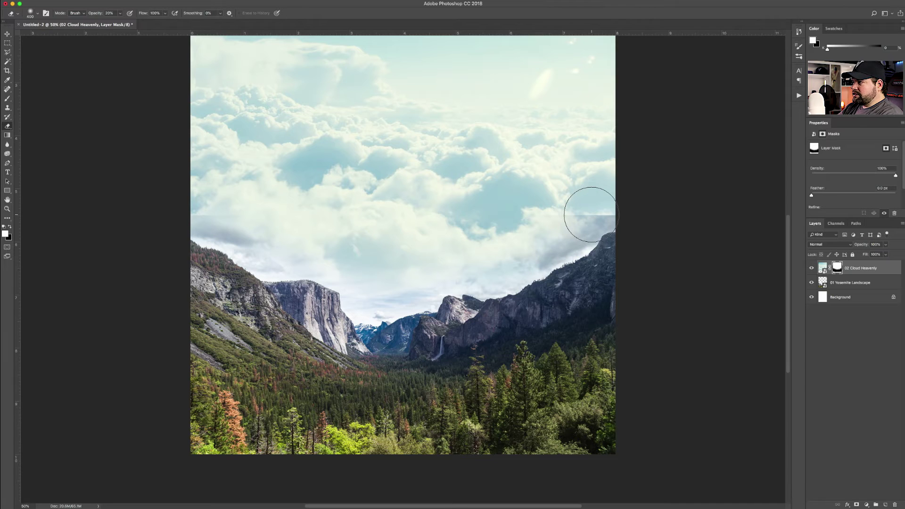
key("x")
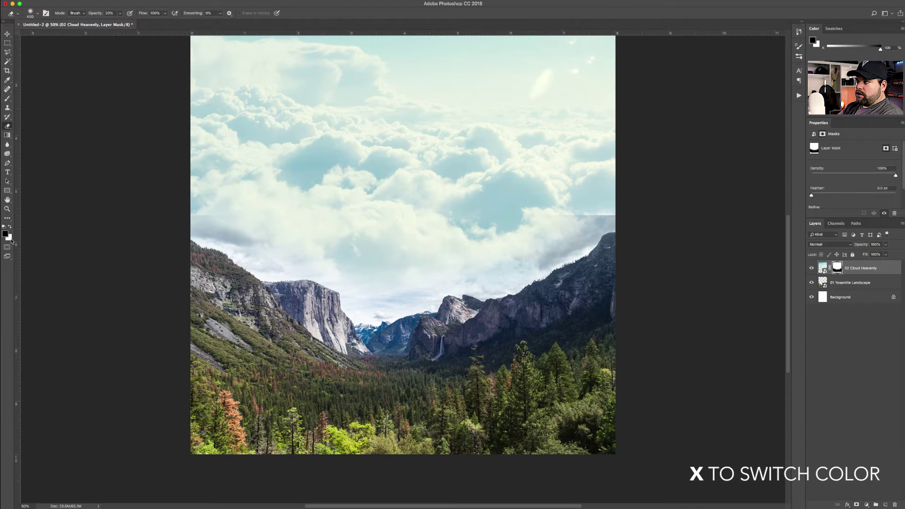
mouse_move(601, 212)
left_mouse_down()
mouse_move(578, 214)
mouse_move(587, 205)
mouse_move(569, 220)
mouse_move(586, 205)
mouse_move(575, 210)
left_mouse_up()
mouse_move(262, 247)
left_mouse_down()
mouse_move(208, 208)
mouse_move(218, 226)
mouse_move(219, 219)
mouse_move(254, 238)
mouse_move(250, 222)
mouse_move(230, 252)
mouse_move(301, 278)
mouse_move(298, 266)
mouse_move(203, 253)
mouse_move(226, 241)
left_mouse_up()
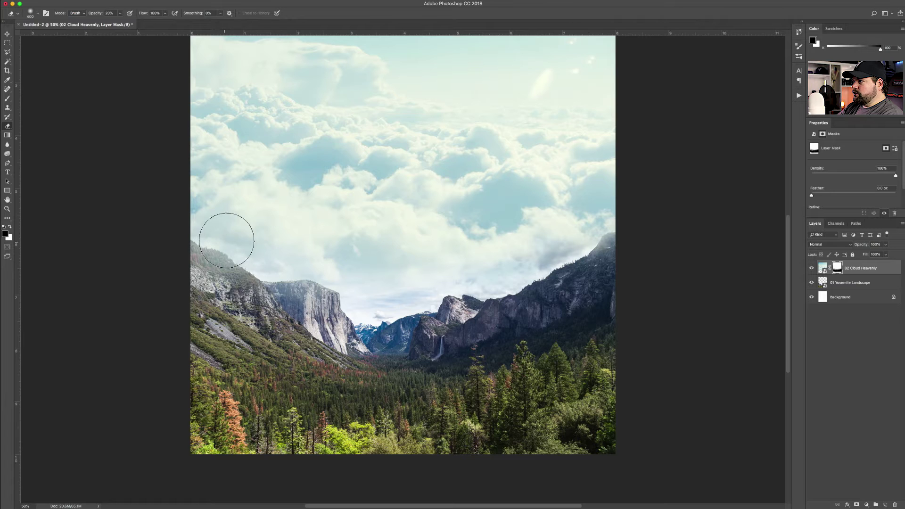
mouse_move(592, 224)
left_mouse_down()
mouse_move(572, 255)
mouse_move(597, 245)
mouse_move(549, 263)
mouse_move(613, 247)
mouse_move(596, 261)
mouse_move(608, 268)
mouse_move(616, 241)
mouse_move(548, 282)
mouse_move(519, 273)
mouse_move(521, 280)
mouse_move(474, 296)
mouse_move(473, 286)
mouse_move(442, 297)
mouse_move(480, 302)
mouse_move(437, 278)
mouse_move(396, 310)
mouse_move(496, 273)
mouse_move(567, 267)
mouse_move(614, 238)
mouse_move(515, 287)
mouse_move(417, 298)
mouse_move(338, 281)
mouse_move(302, 289)
mouse_move(218, 240)
left_mouse_up()
key("x")
mouse_move(484, 338)
left_mouse_down()
mouse_move(580, 325)
mouse_move(537, 339)
mouse_move(485, 332)
left_mouse_up()
key("bracketleft")
key("bracketleft")
key("bracketleft")
key("bracketleft")
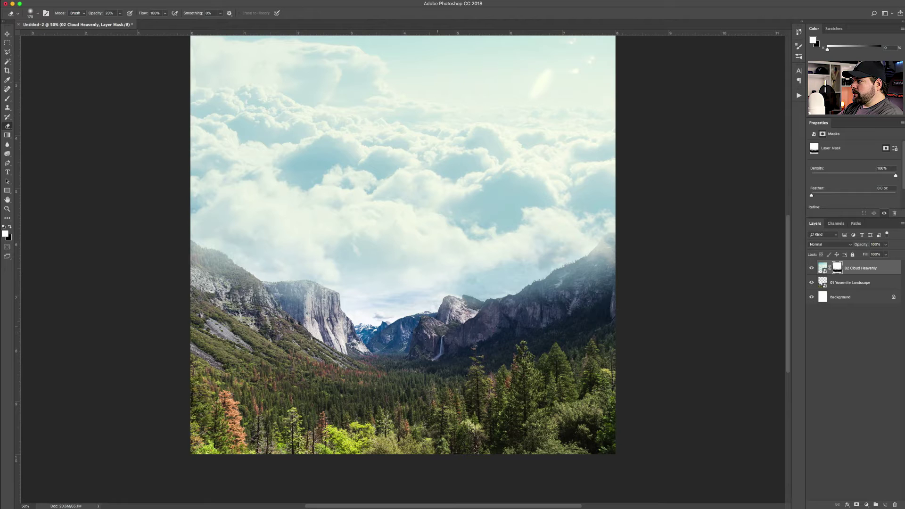
key("ctrl+z")
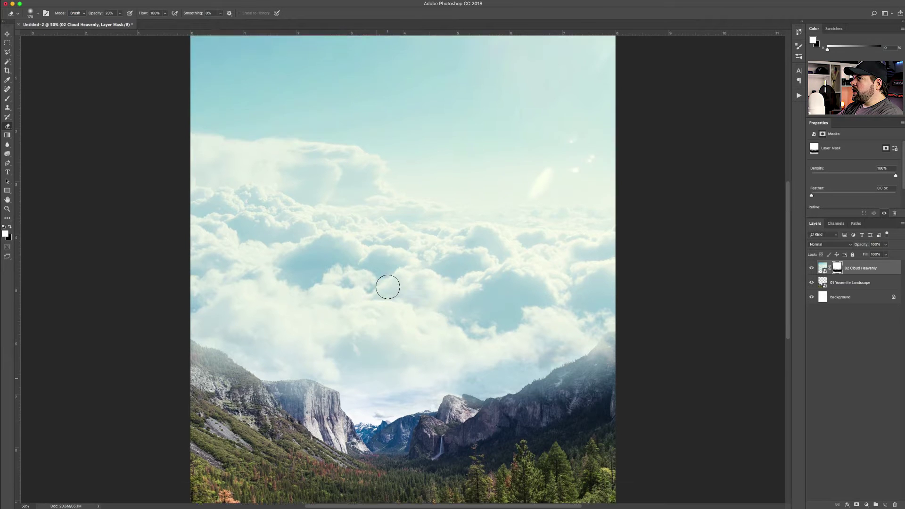
- Examine the blend between the clouds and the mountains across the whole composition
key("super+minus")
key("super+minus")
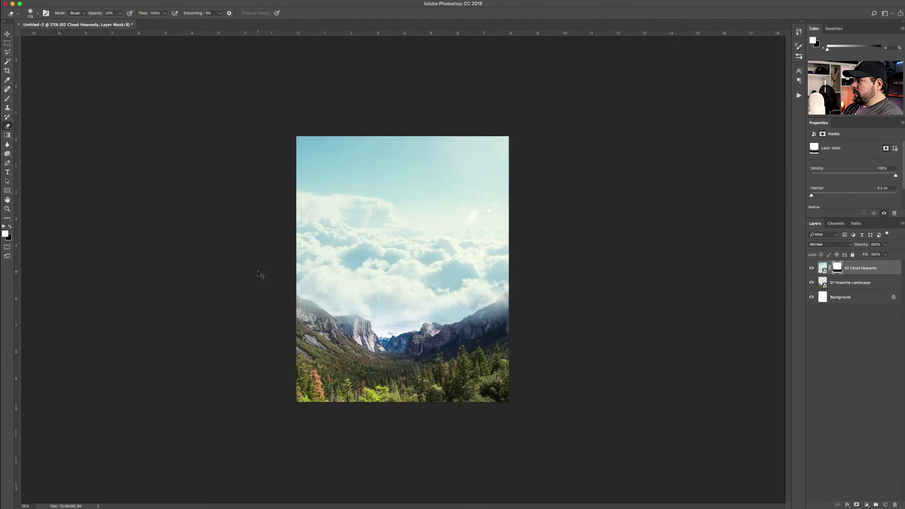
key("super+equal")
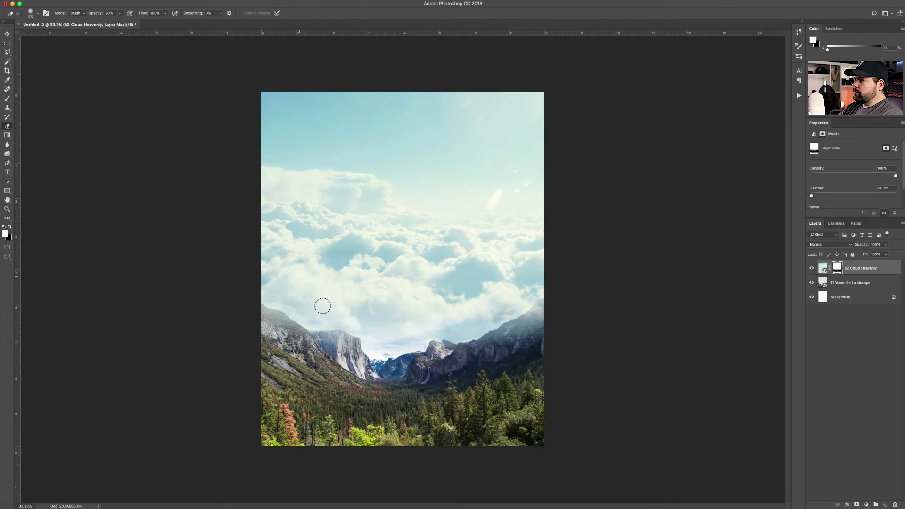
key("v")
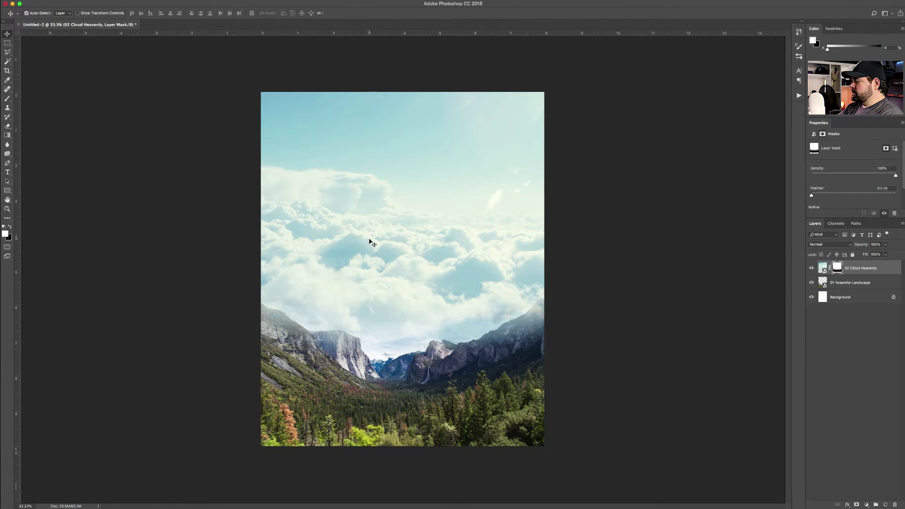
key("super+equal")
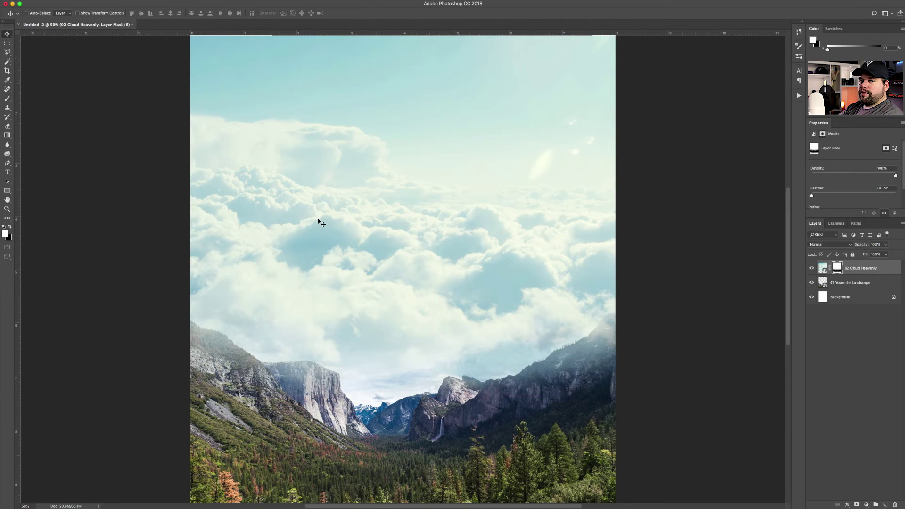
scroll(313, 231, "down", 8)
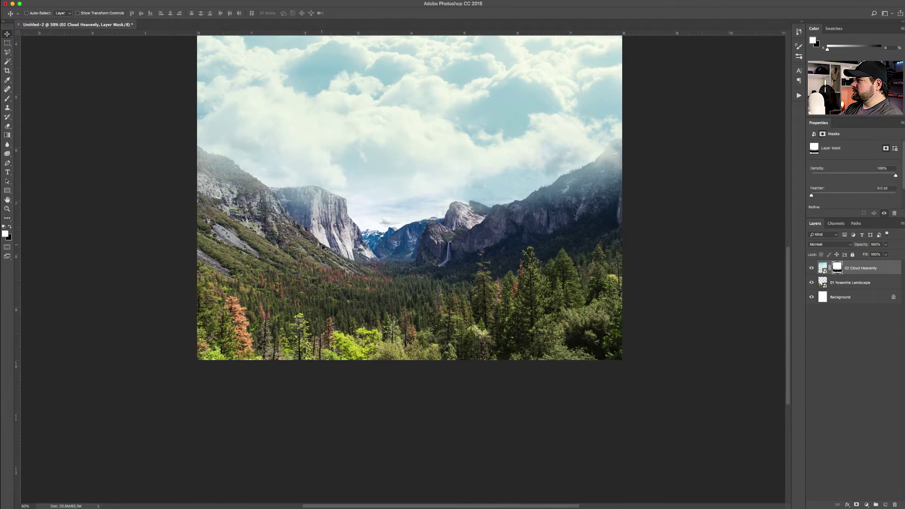
scroll(323, 245, "up", 6)
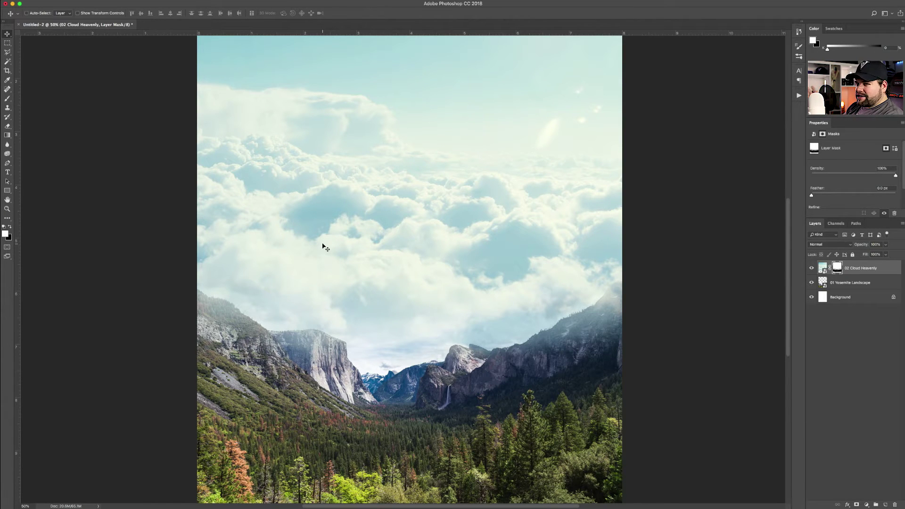
scroll(348, 262, "up", 2)
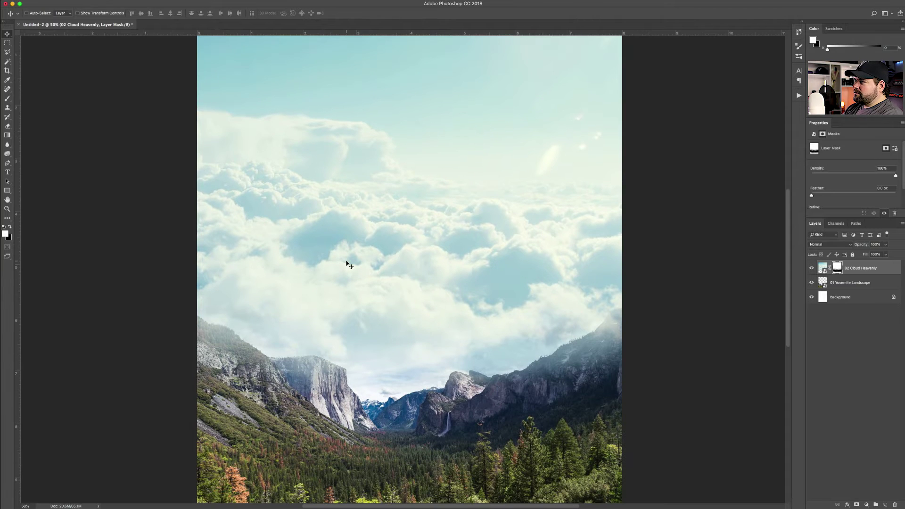
scroll(347, 262, "down", 3)
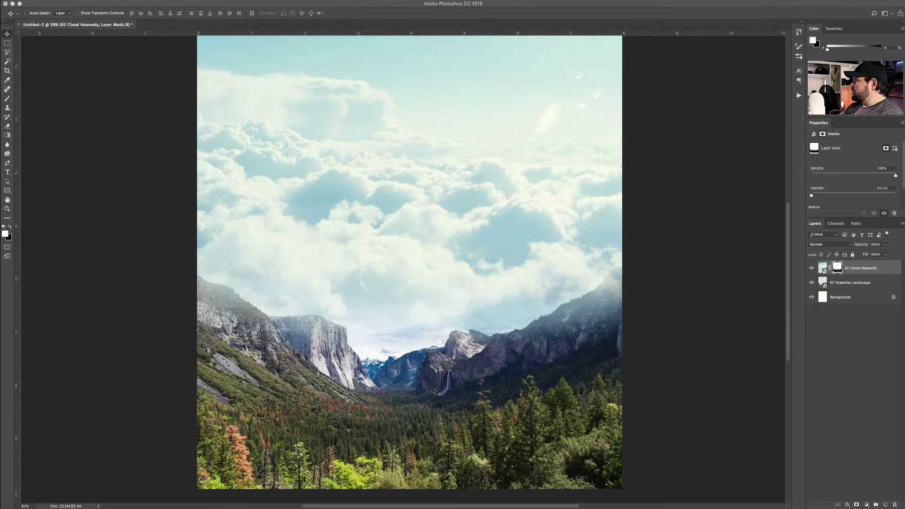
- Place the 03 Lil Cat photo and move it so the cat sits near the center of the valley
left_click_drag(620, 266, 417, 332)
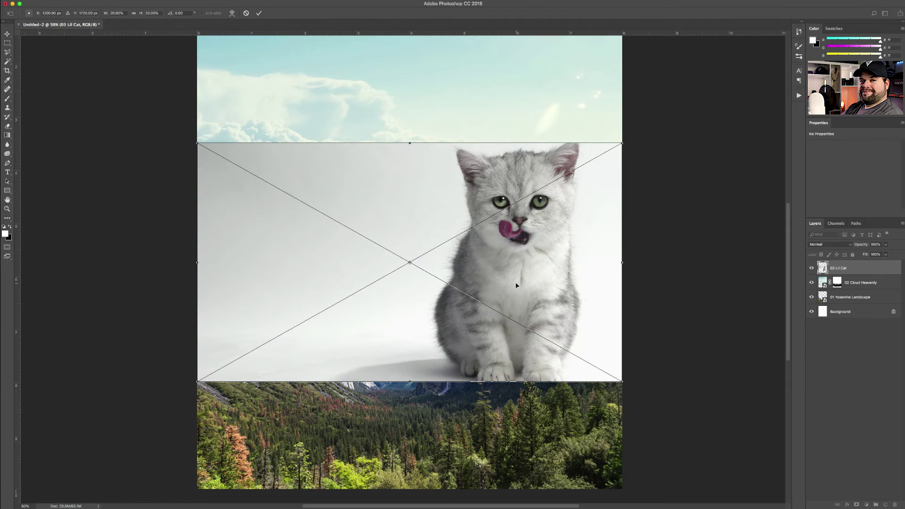
key("Return")
left_click_drag(518, 287, 430, 328)
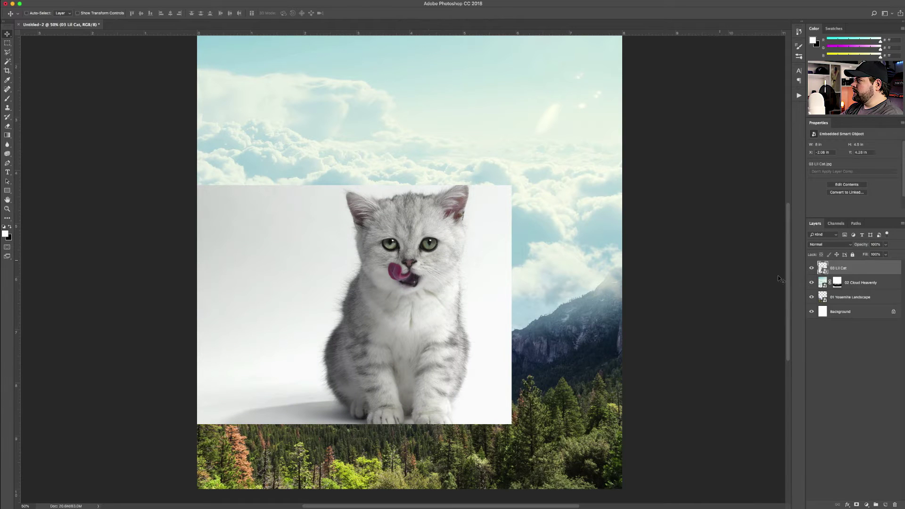
- Open the contents of the 03 Lil Cat smart object for editing
left_click(839, 325)
left_click(839, 271)
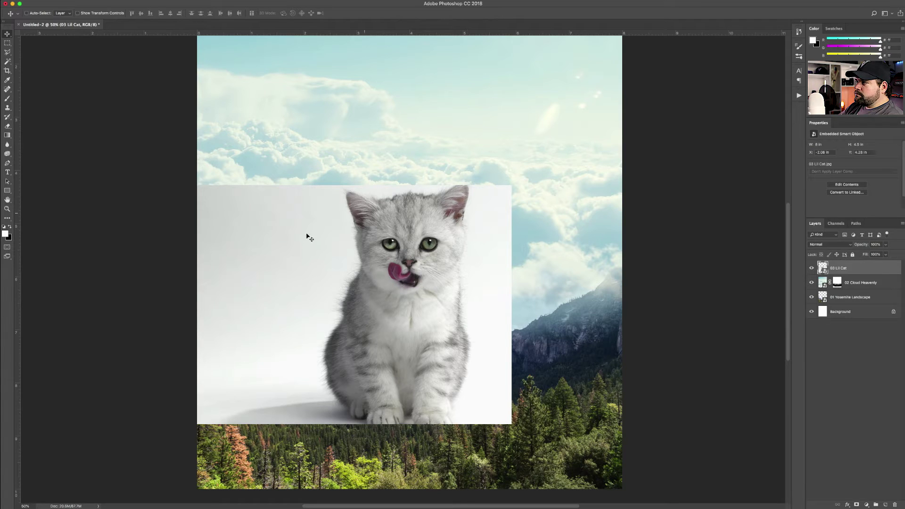
double_click(823, 269)
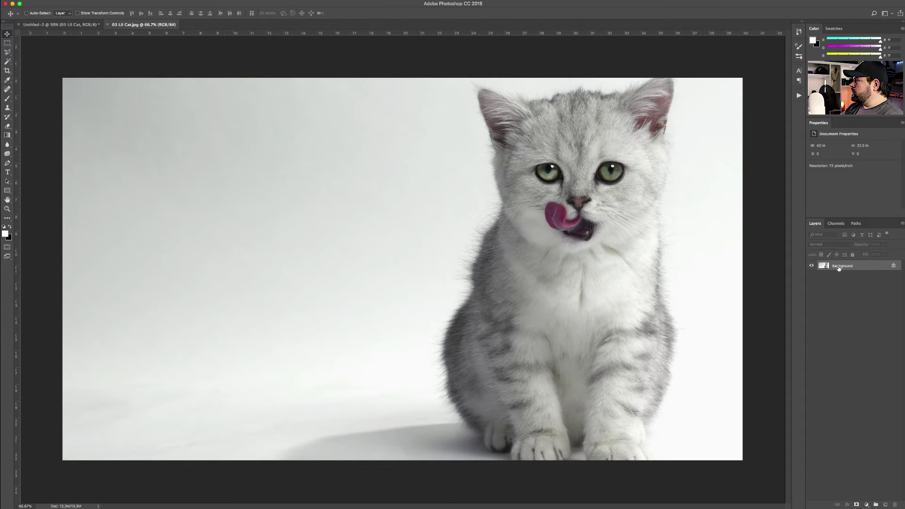
- Try extending the canvas above the cat with Crop and a white background color, and undo the extension
left_click(10, 228)
left_click(8, 70)
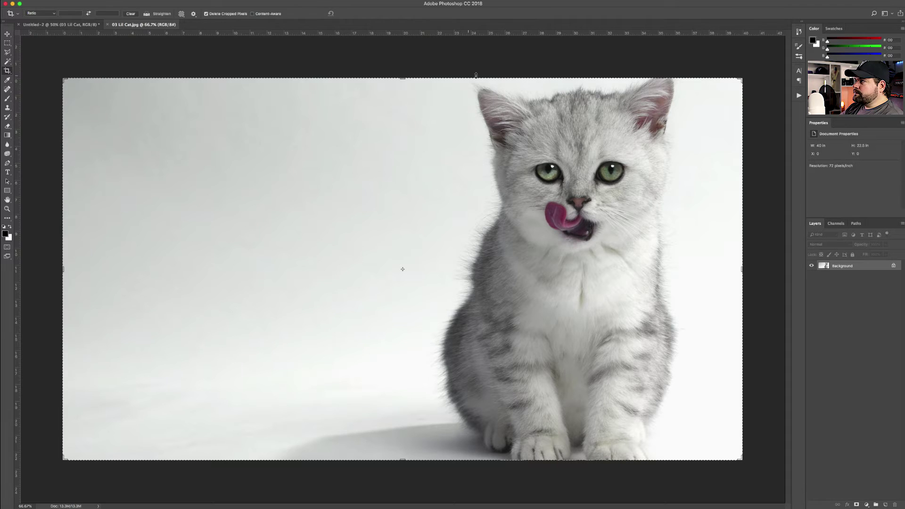
left_click_drag(401, 78, 402, 68)
key("Return")
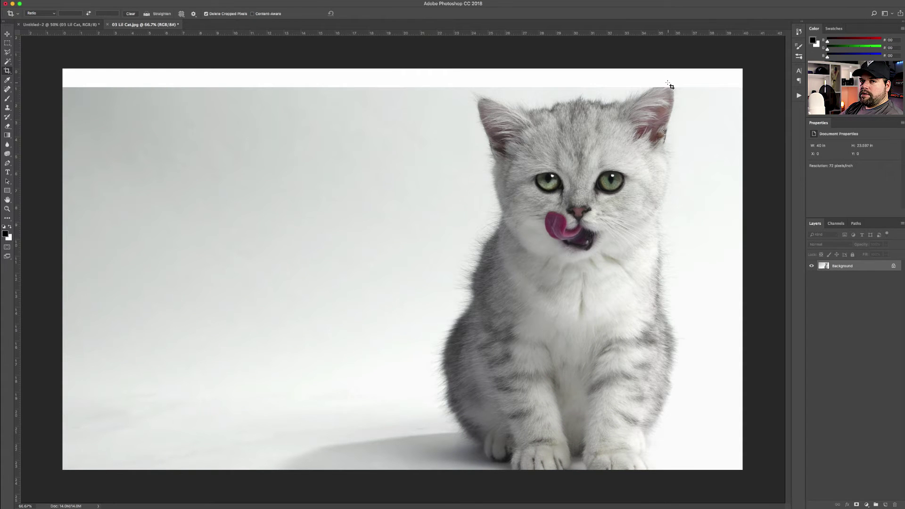
key("super")
key("super+z")
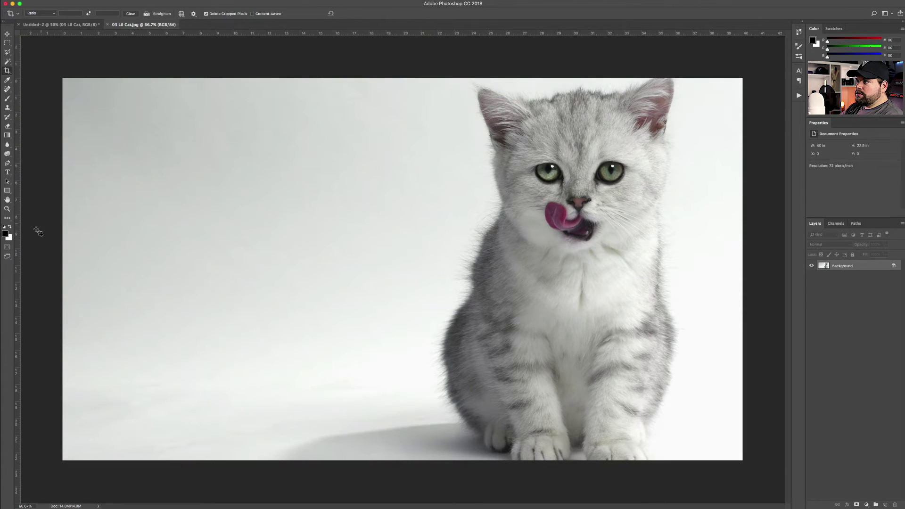
- Try extending the canvas above the cat with Crop and a black background color, and undo the extension
left_click(9, 228)
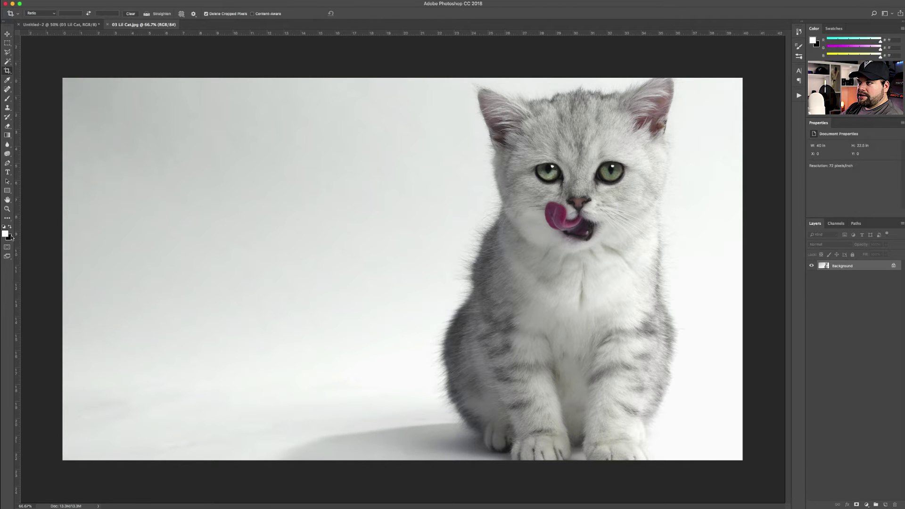
left_click(416, 84)
left_click_drag(402, 78, 402, 69)
key("Return")
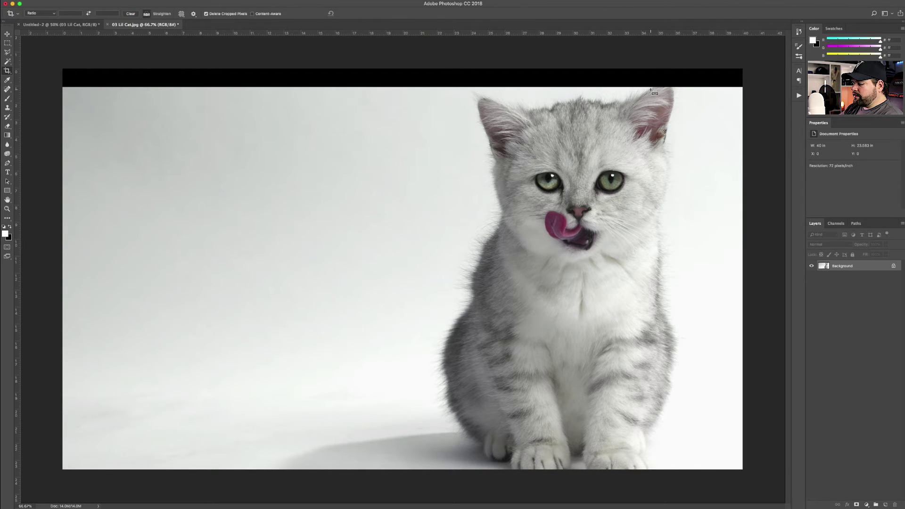
key("super+z")
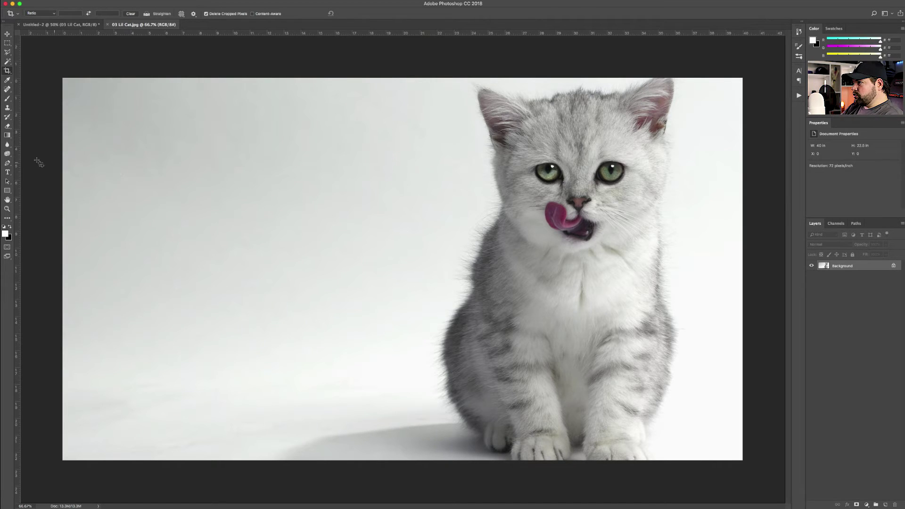
- Extend the canvas with Crop by about 1 in of white above the cat, giving a height of 23.5 in
left_click(10, 227)
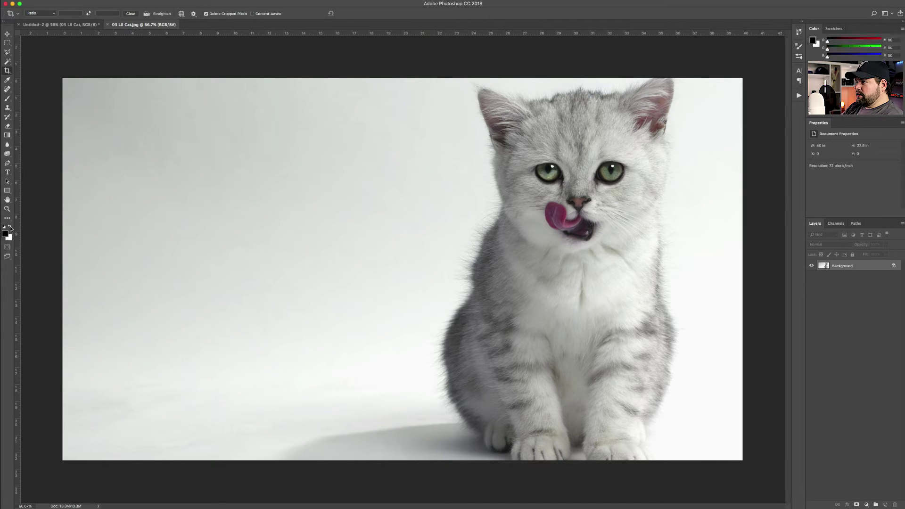
left_click(424, 82)
left_click_drag(403, 77, 404, 69)
key("Return")
left_click(7, 35)
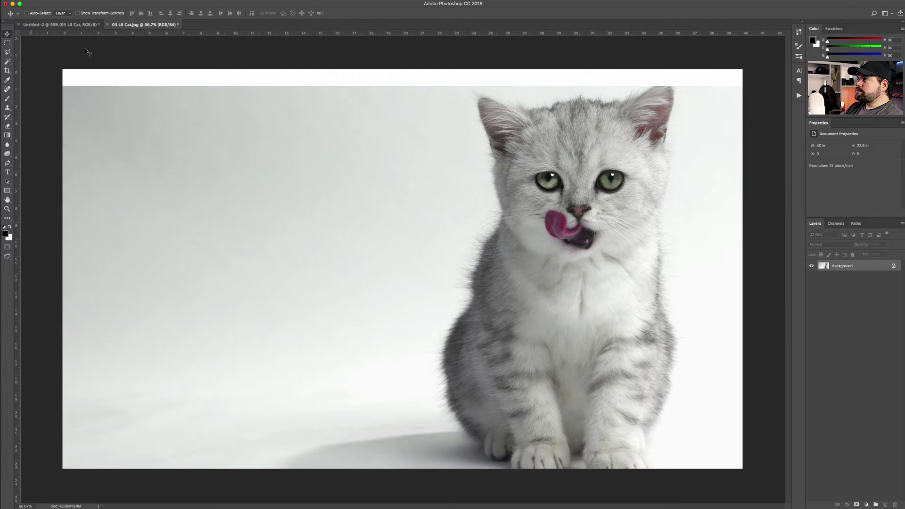
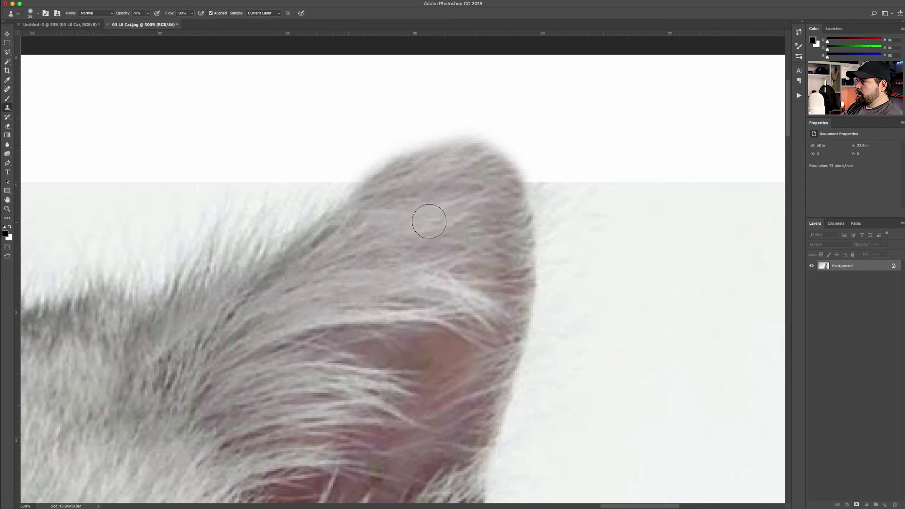
- Refine the outer edge of the rebuilt right-hand ear tip using a small Clone Stamp at 70% opacity, sampling fur along the ear's edge
key("bracketleft")
key("bracketleft")
key("bracketleft")
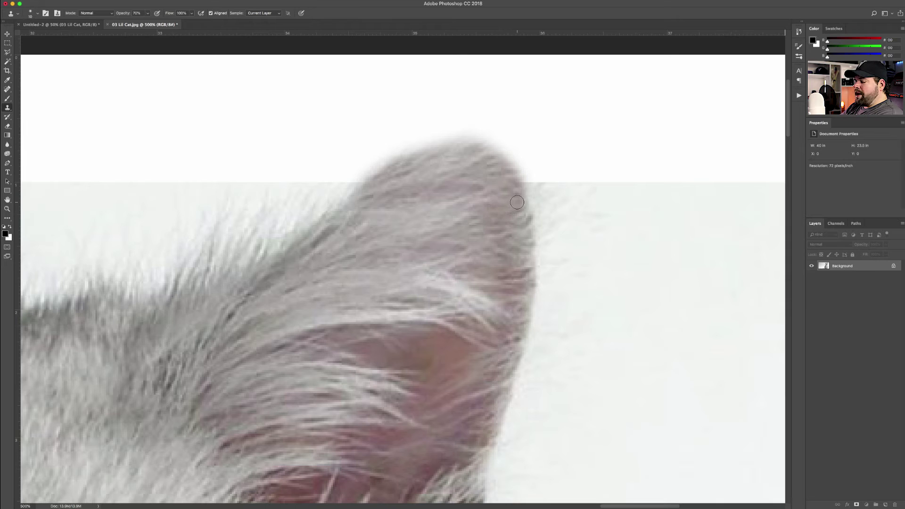
key("bracketright")
key("bracketright")
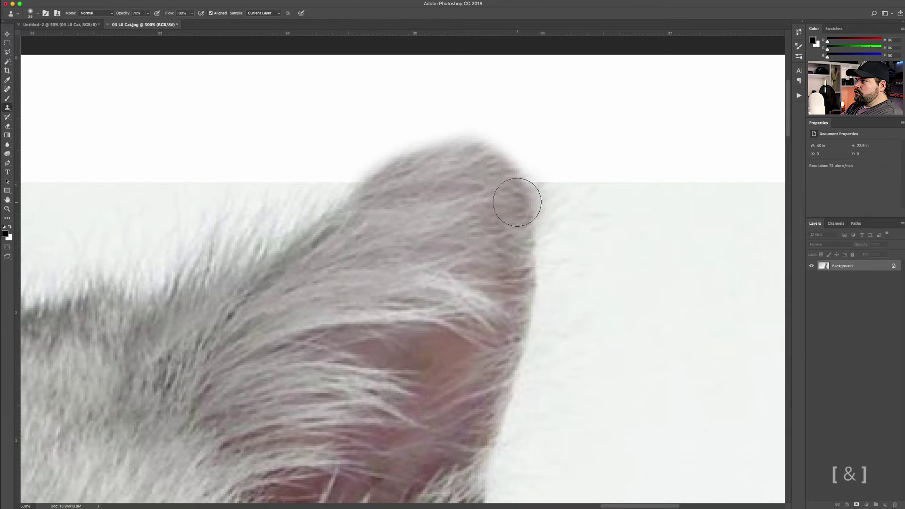
key("bracketleft")
key("bracketleft")
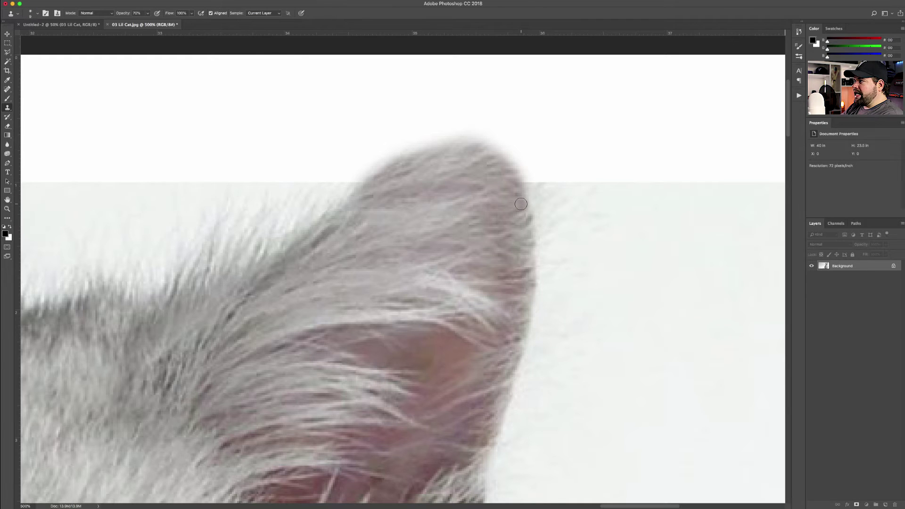
left_click(523, 208, "alt")
mouse_move(524, 233)
left_mouse_down()
mouse_move(531, 283)
mouse_move(529, 261)
mouse_move(509, 368)
mouse_move(528, 292)
mouse_move(528, 239)
left_mouse_up()
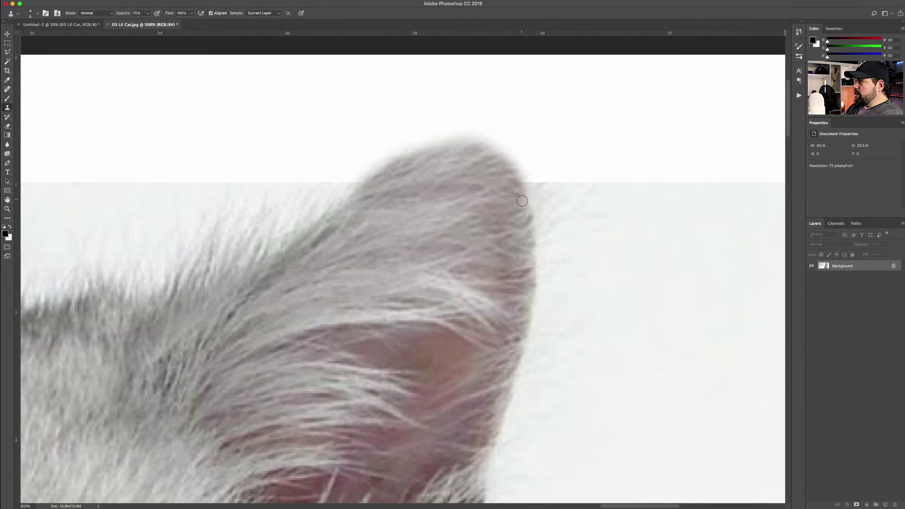
left_click_drag(522, 201, 525, 228)
mouse_move(510, 175)
left_mouse_down()
mouse_move(473, 147)
mouse_move(405, 160)
left_mouse_up()
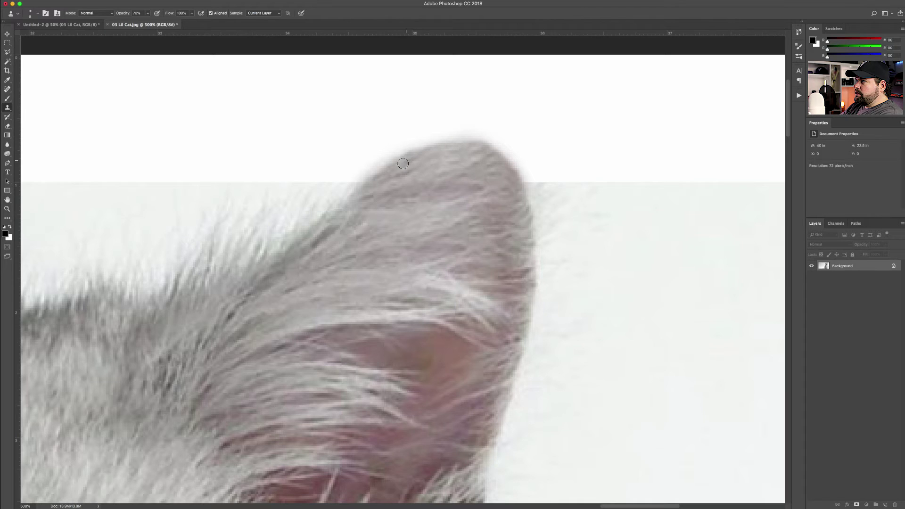
left_click_drag(365, 192, 359, 186)
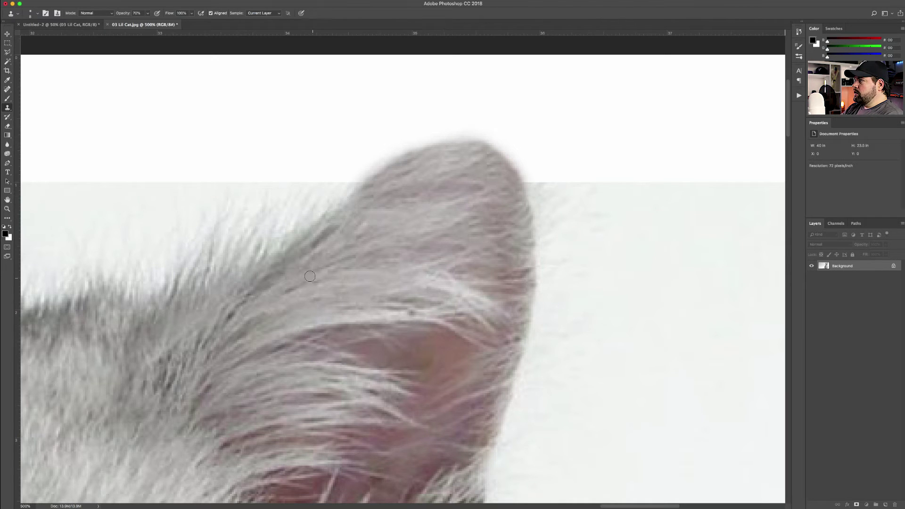
key("x")
key("x")
key("x")
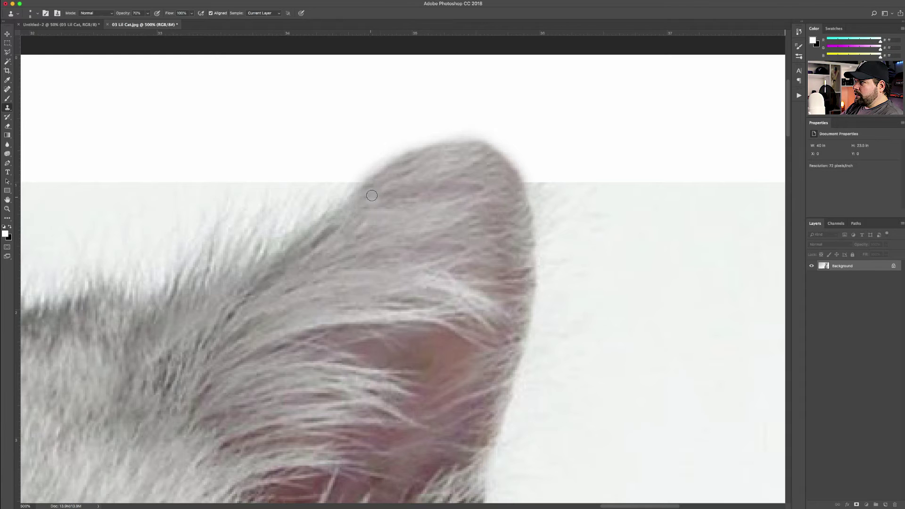
key("z")
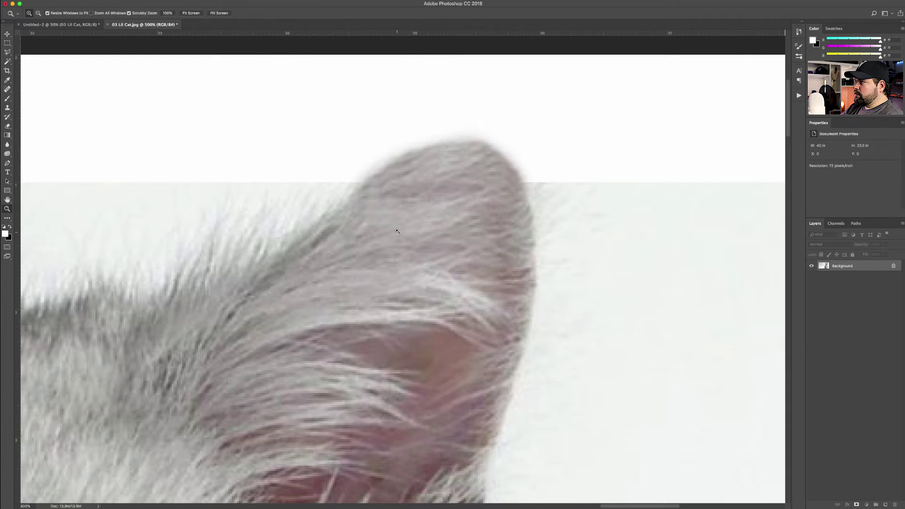
key("b")
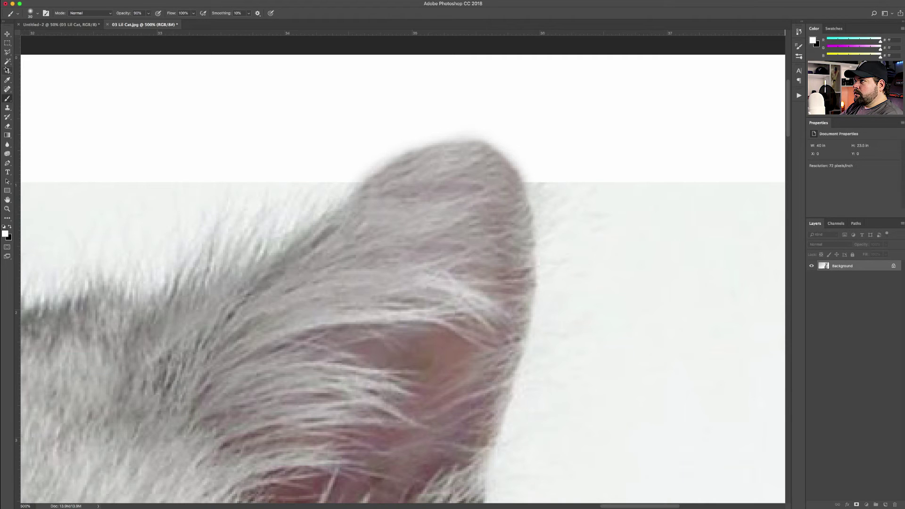
left_click(8, 108)
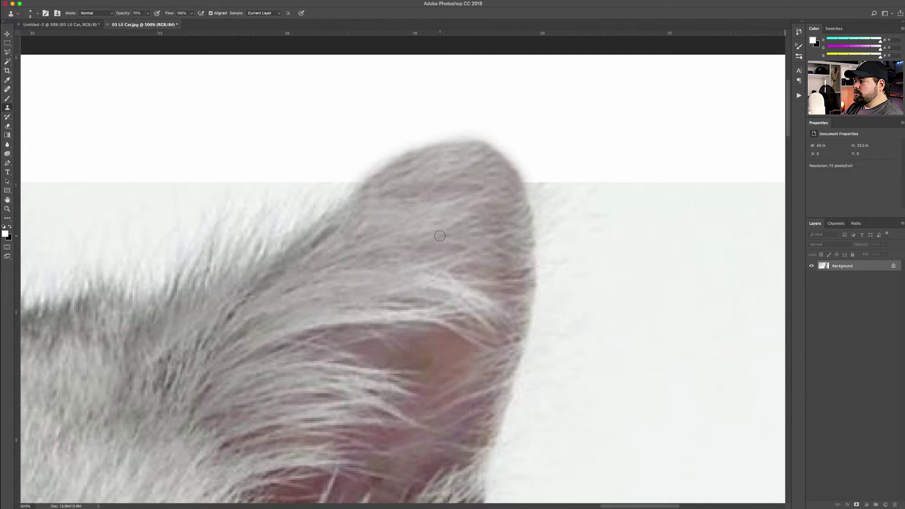
- Clone sampled fur over the inside of the rebuilt ear tip with a larger Clone Stamp brush and default colors
key("bracketright")
key("bracketright")
key("bracketright")
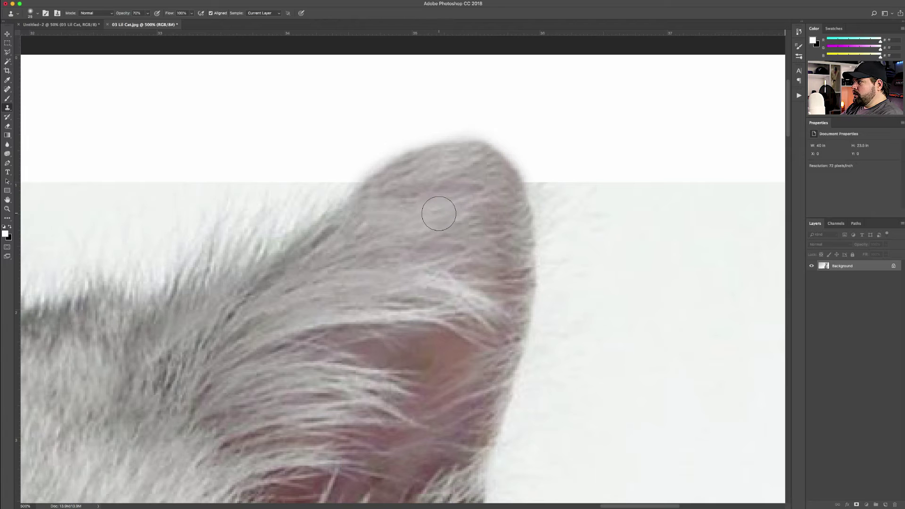
key("d")
left_click(440, 215, "alt")
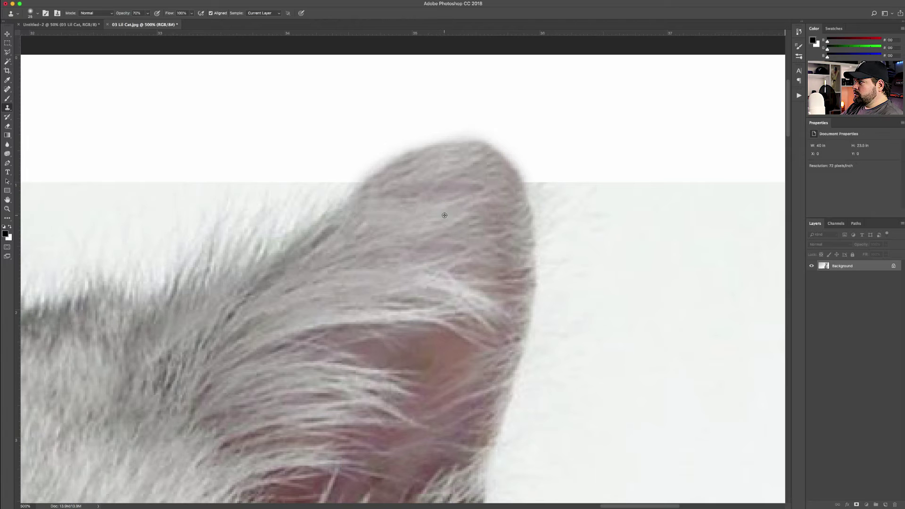
mouse_move(398, 188)
left_mouse_down()
mouse_move(375, 194)
mouse_move(386, 191)
left_mouse_up()
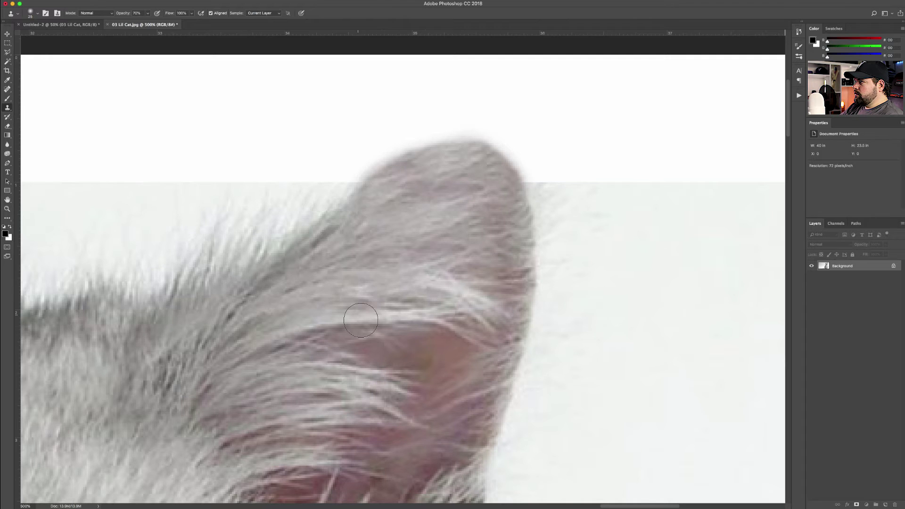
- Examine the rebuilt ear tip against the cat's whole head and the other ear
key("super+minus")
key("super+minus")
key("super+minus")
key("super+minus")
key("super+minus")
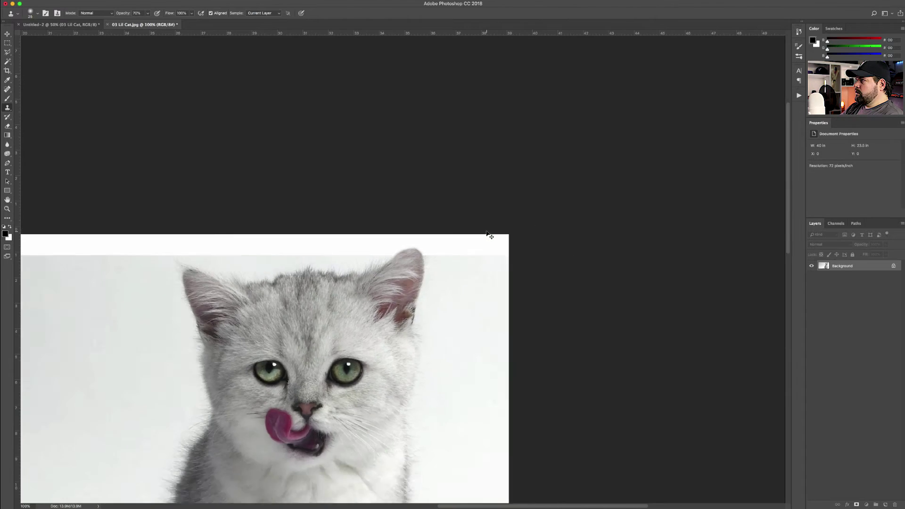
key("super+plus")
key("super+plus")
key("super+plus")
key("super+minus")
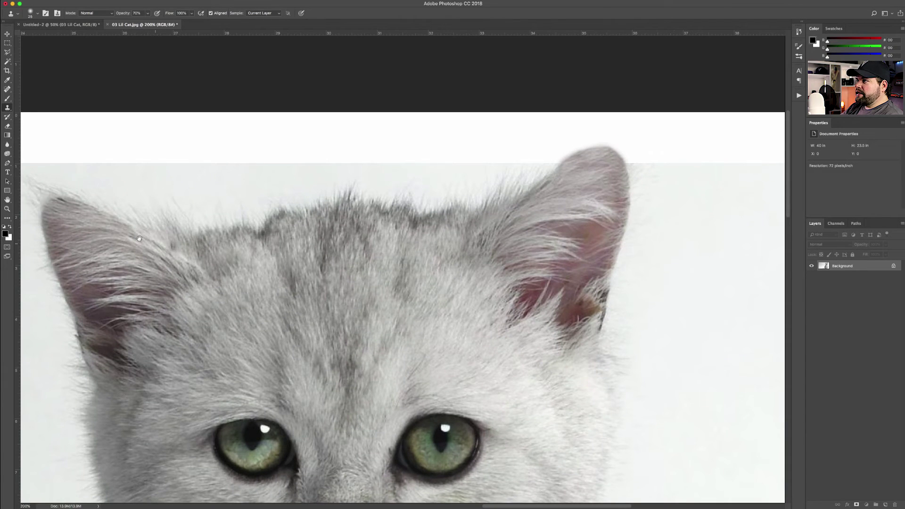
- Lasso the tufted tip of the intact left-hand ear and paste a copy of it on a new layer
scroll(141, 236, "left", 5)
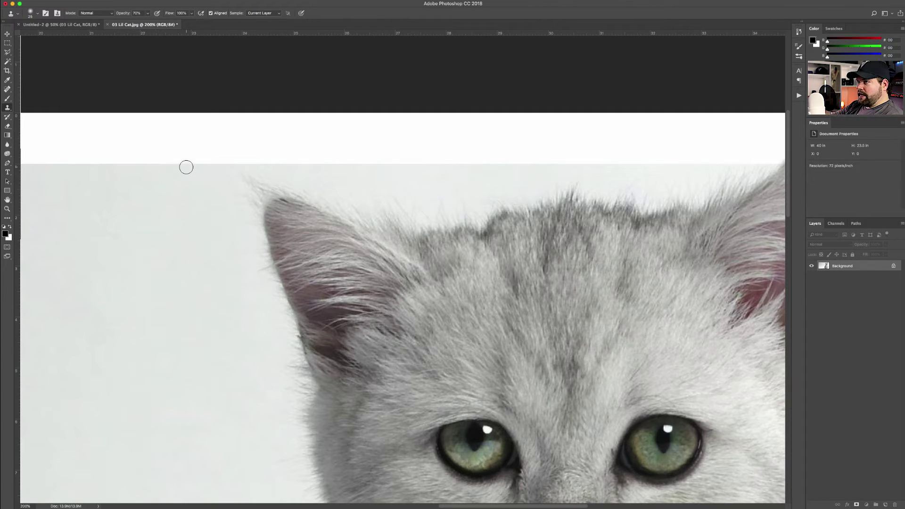
left_click(7, 34)
left_click(7, 52)
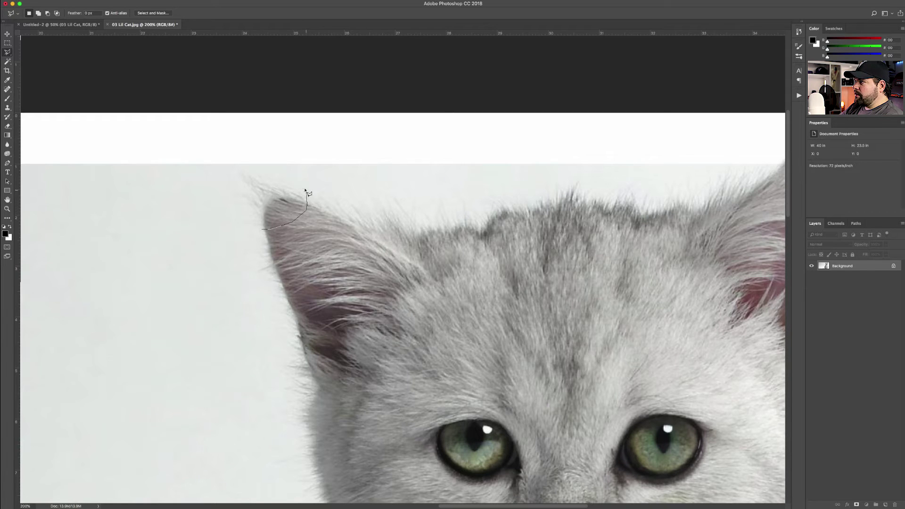
mouse_move(218, 179)
left_mouse_down()
mouse_move(241, 226)
mouse_move(263, 231)
left_mouse_up()
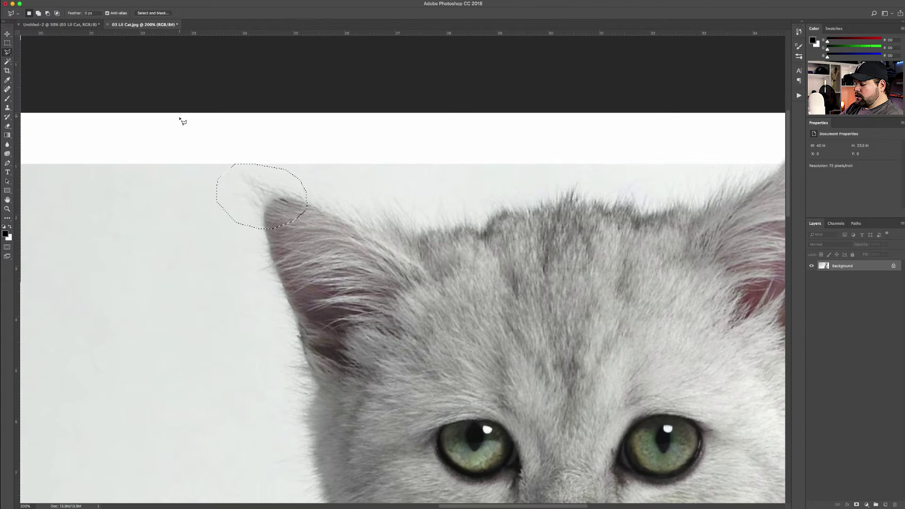
key("super+c")
key("super+v")
- Move the copied ear tip across the head onto the rebuilt right-hand ear
left_click(8, 34)
left_click_drag(287, 230, 422, 196)
scroll(338, 231, "right", 10)
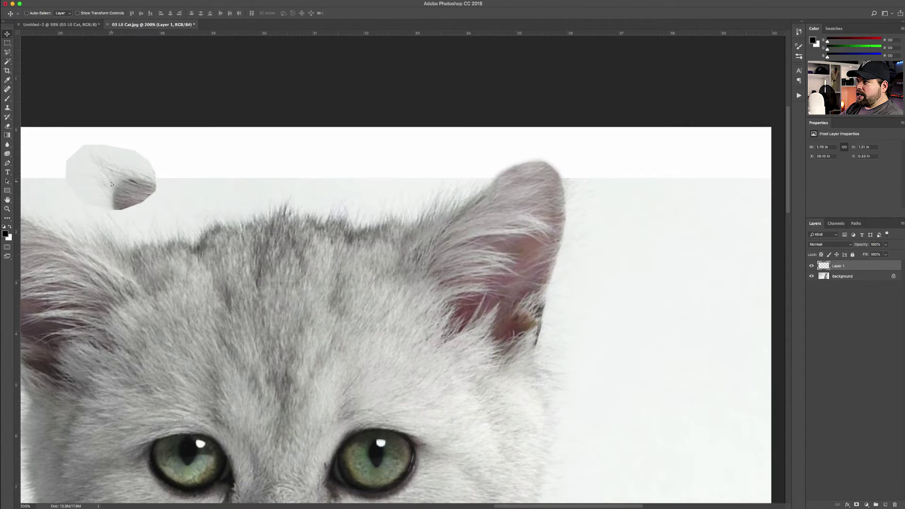
left_click_drag(112, 183, 498, 178)
- Flip the copied ear tip horizontally, then rotate and position it to fit the top of the right-hand ear
key("super")
key("super+t")
right_click(516, 168)
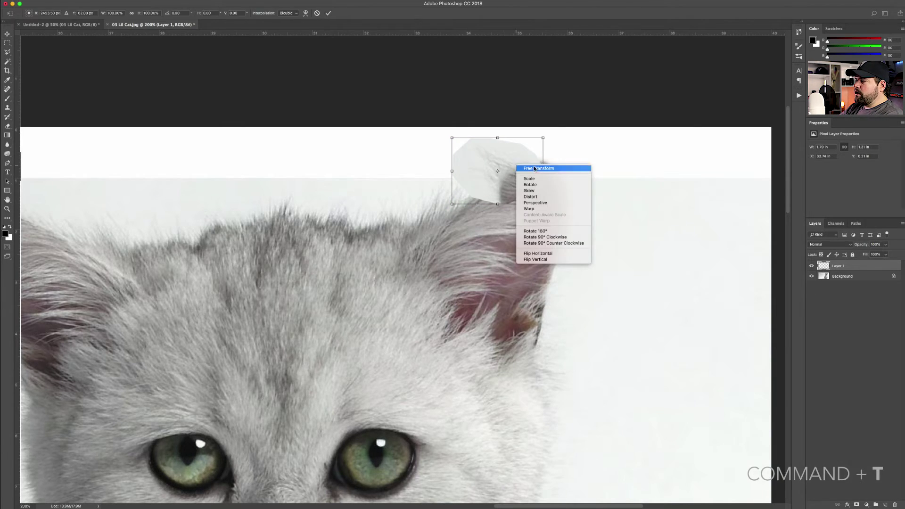
left_click(545, 253)
left_click_drag(507, 192, 621, 203)
left_click_drag(567, 199, 573, 189)
key("Return")
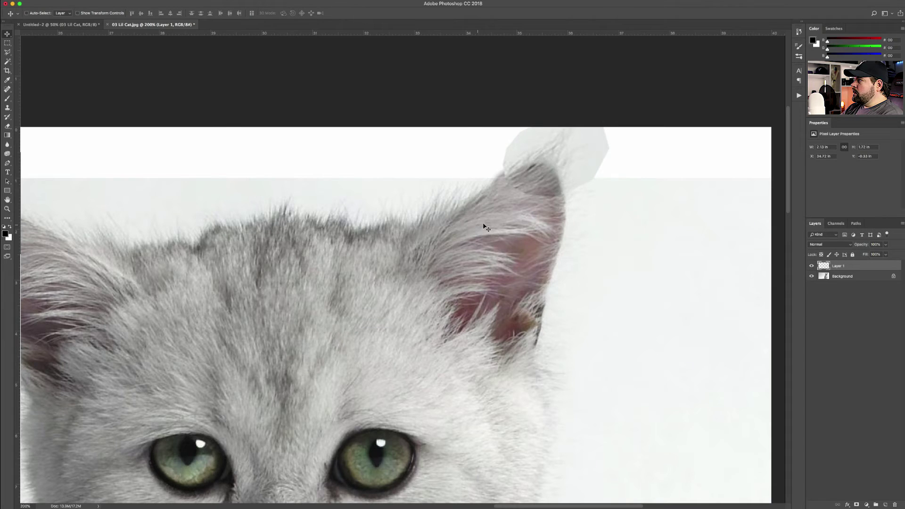
- Add a layer mask to Layer 1 and hide the gray patch around the ear tuft with a smaller Eraser at 40% opacity
left_click(856, 505)
key("e")
key("bracketleft")
key("bracketleft")
key("bracketleft")
key("bracketleft")
key("bracketleft")
key("bracketleft")
key("bracketleft")
key("bracketleft")
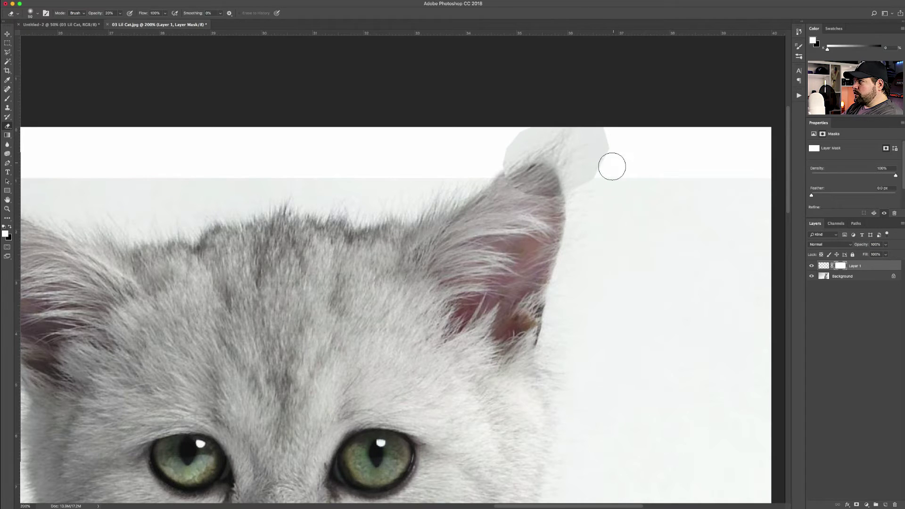
key("4")
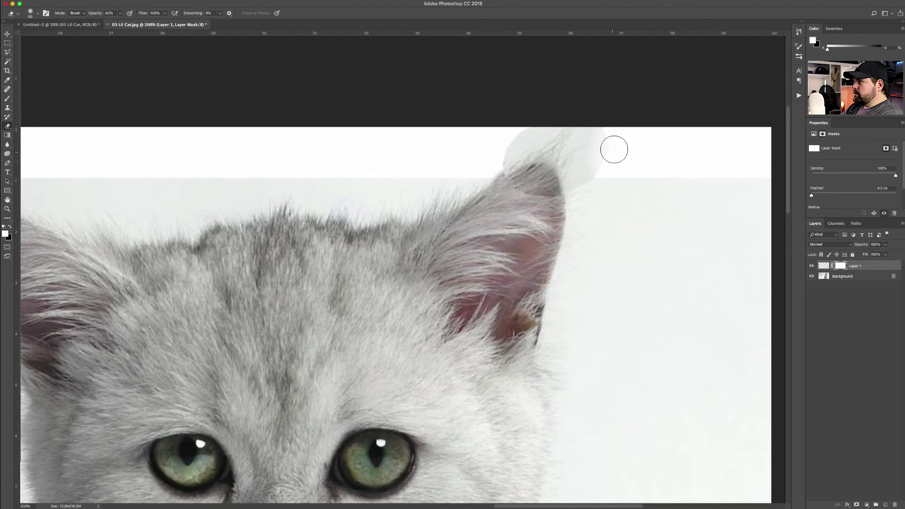
mouse_move(613, 129)
left_mouse_down()
mouse_move(595, 176)
mouse_move(574, 196)
mouse_move(596, 177)
mouse_move(590, 183)
mouse_move(591, 127)
mouse_move(591, 154)
mouse_move(567, 115)
mouse_move(535, 125)
mouse_move(489, 162)
mouse_move(518, 129)
mouse_move(491, 162)
mouse_move(532, 128)
mouse_move(505, 158)
mouse_move(504, 187)
mouse_move(549, 208)
mouse_move(526, 202)
mouse_move(517, 184)
mouse_move(527, 204)
mouse_move(543, 203)
mouse_move(528, 166)
left_mouse_up()
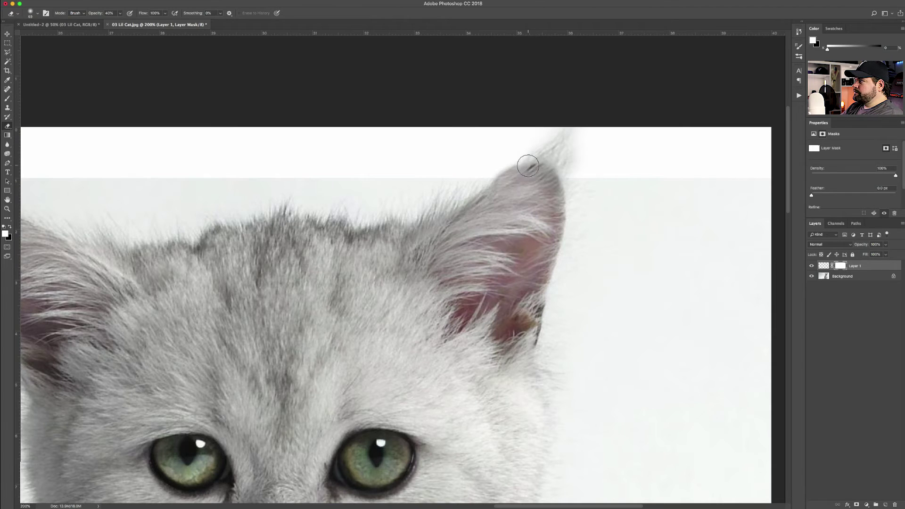
- Restore part of the copied ear tip's fur on the mask with swapped colors, blending it into the ear
key("x")
mouse_move(522, 163)
left_mouse_down()
mouse_move(532, 162)
mouse_move(530, 184)
mouse_move(559, 183)
mouse_move(581, 149)
left_mouse_up()
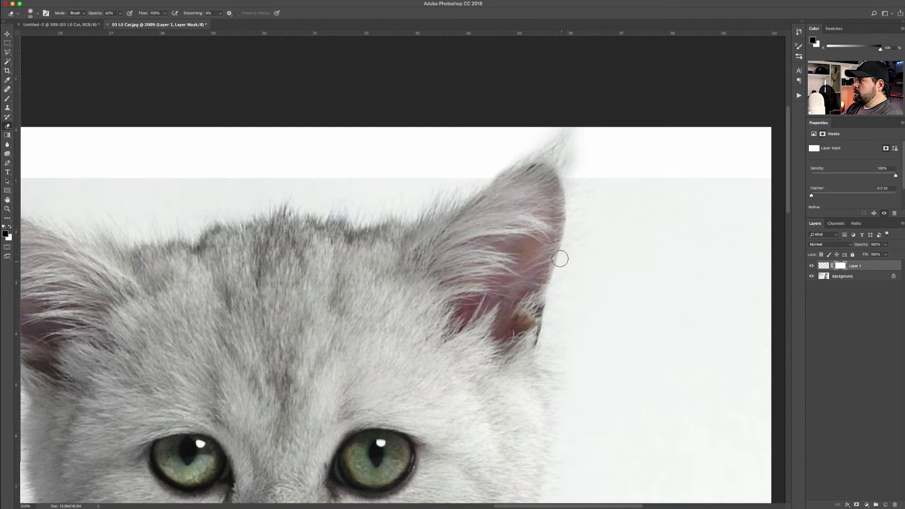
key("x")
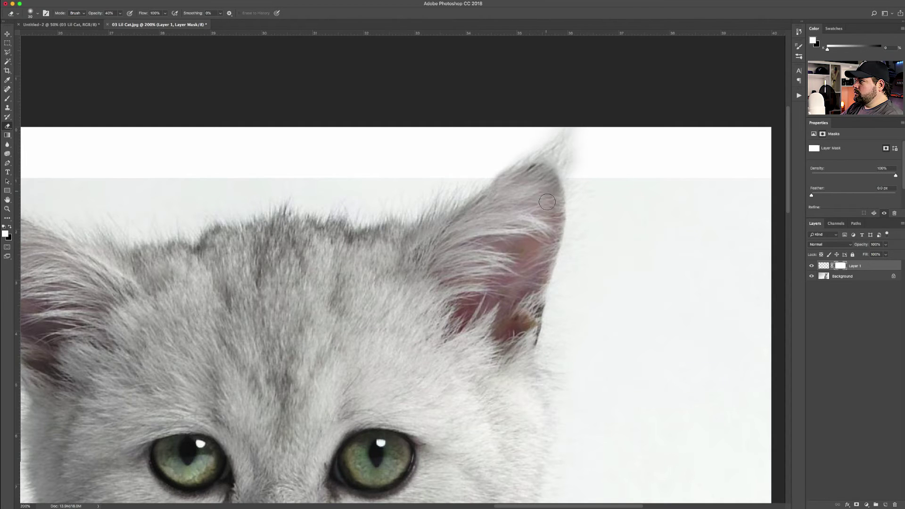
- Convert the cat photo's locked Background into a regular layer named Layer 0
scroll(531, 252, "down", 3)
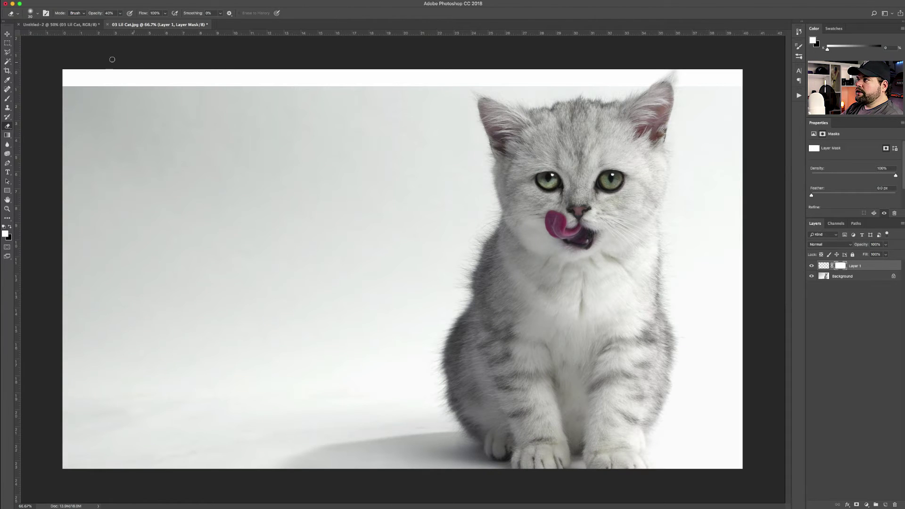
left_click(8, 35)
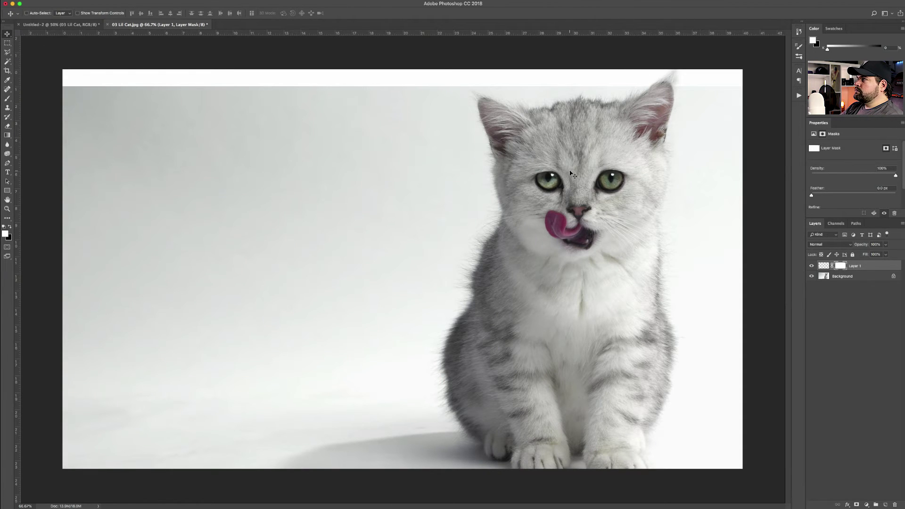
left_click(844, 277)
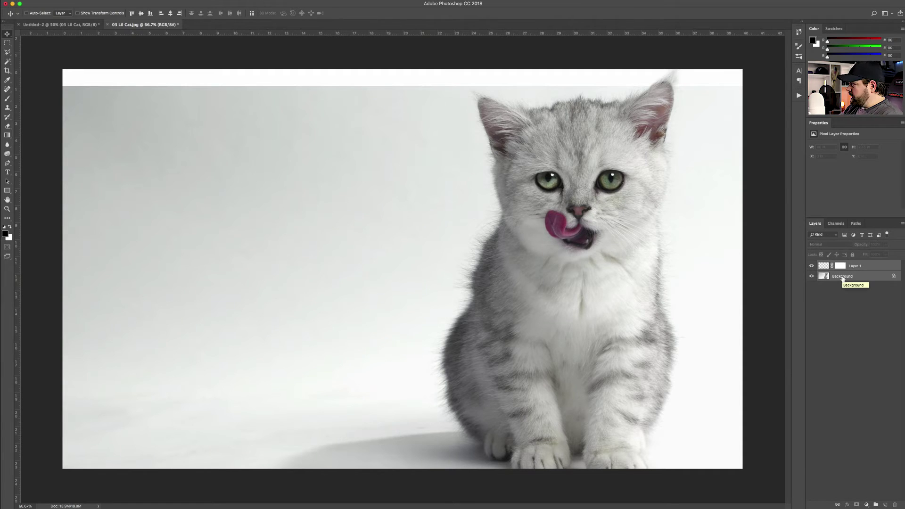
right_click(843, 278)
left_click(843, 276)
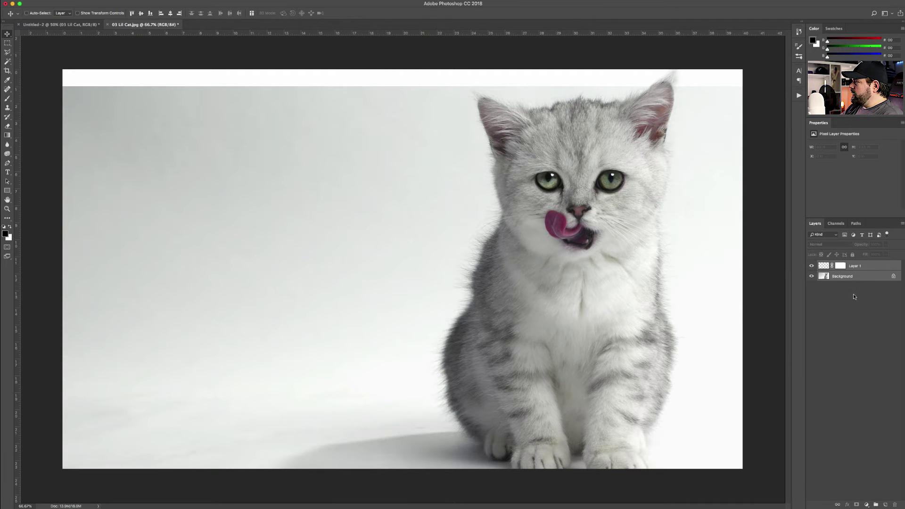
left_click(843, 276)
double_click(844, 277)
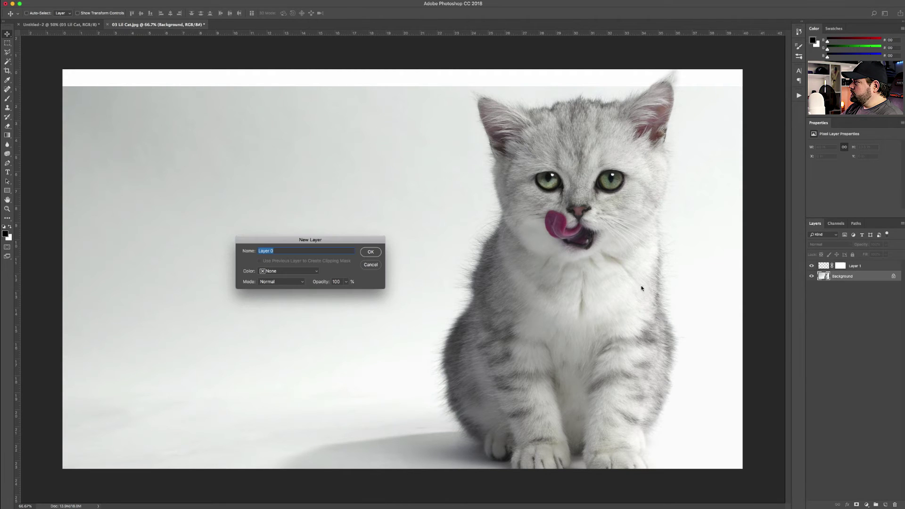
left_click(370, 252)
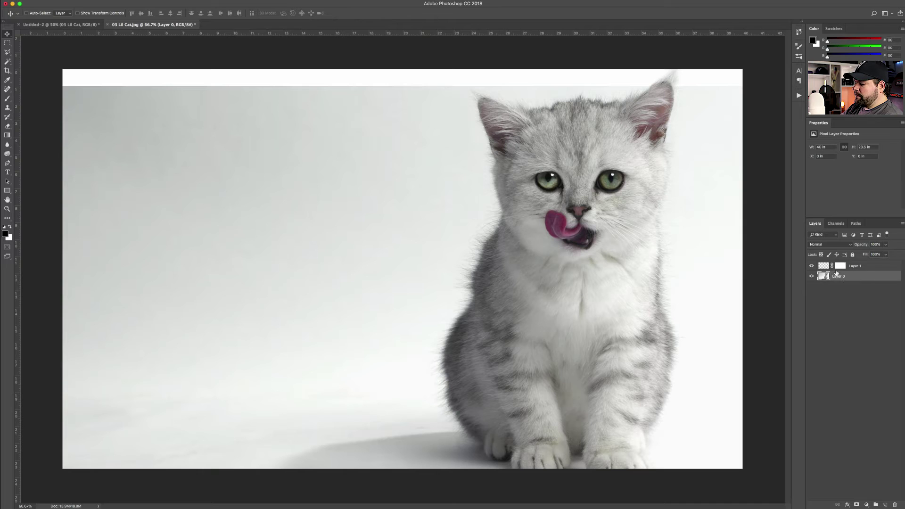
- Combine Layer 1 and Layer 0 of the cat photo into one smart object
left_click(858, 268)
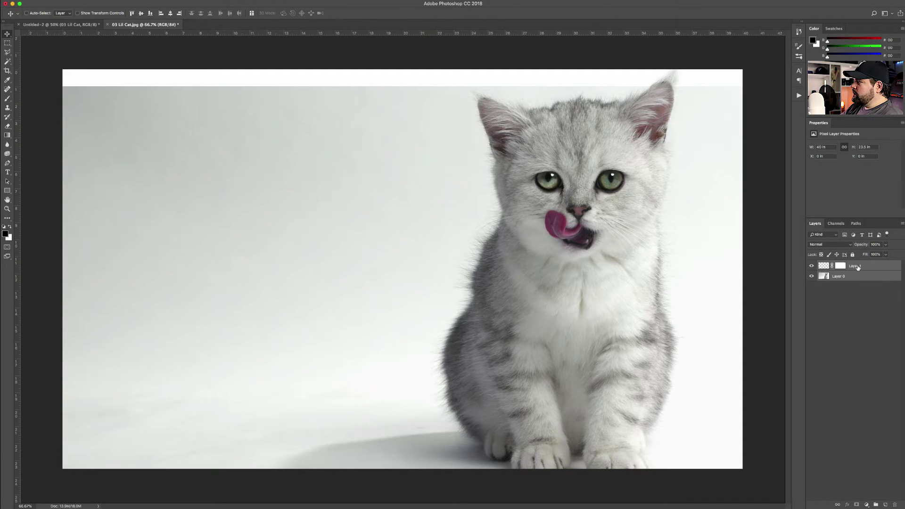
right_click(857, 266)
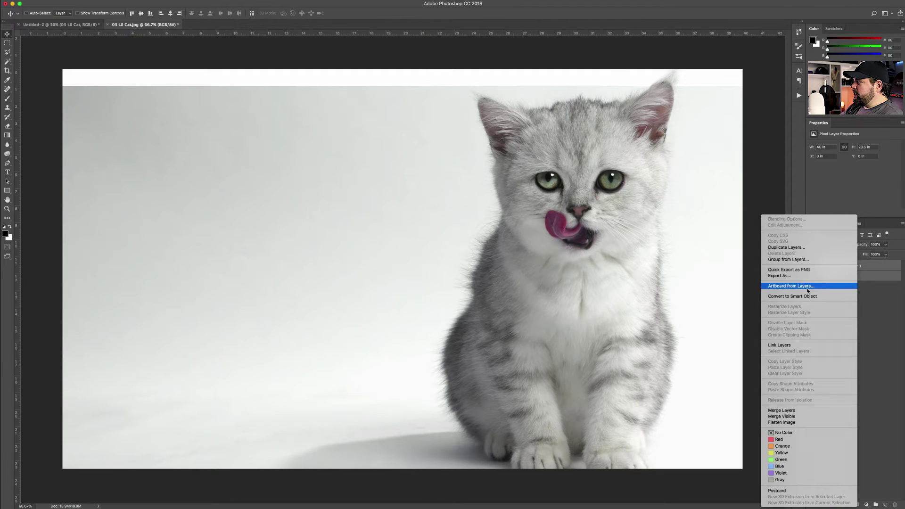
left_click(793, 297)
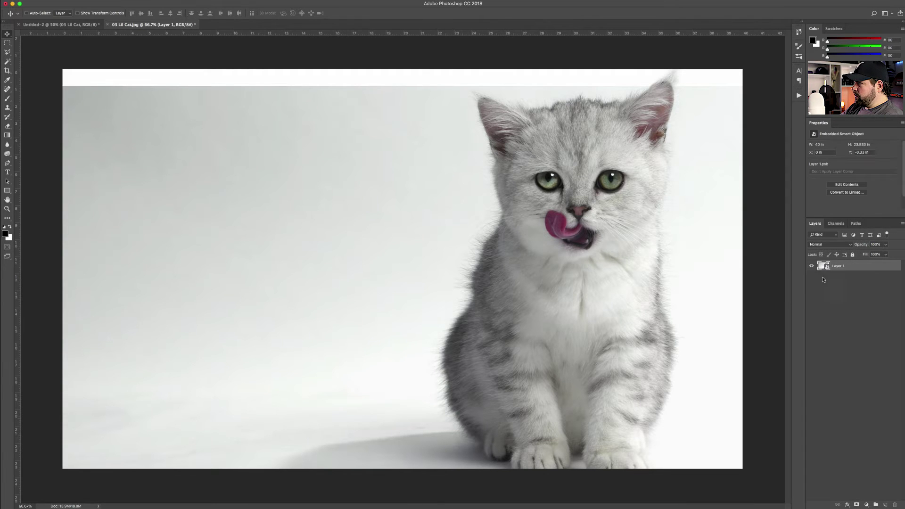
- Bring the repaired cat smart object into the Untitled-2 composite, placing it over the existing cat
left_click_drag(648, 215, 605, 263)
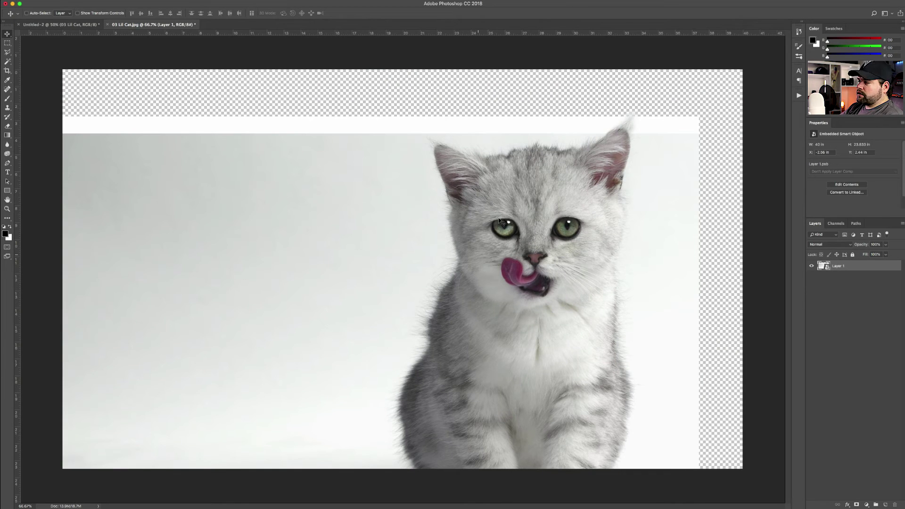
left_click_drag(528, 204, 73, 26)
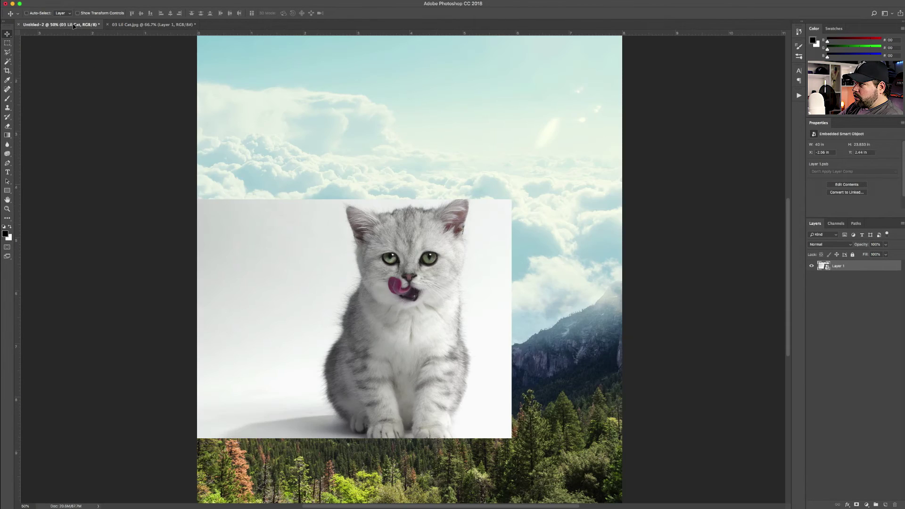
left_click_drag(370, 281, 413, 324)
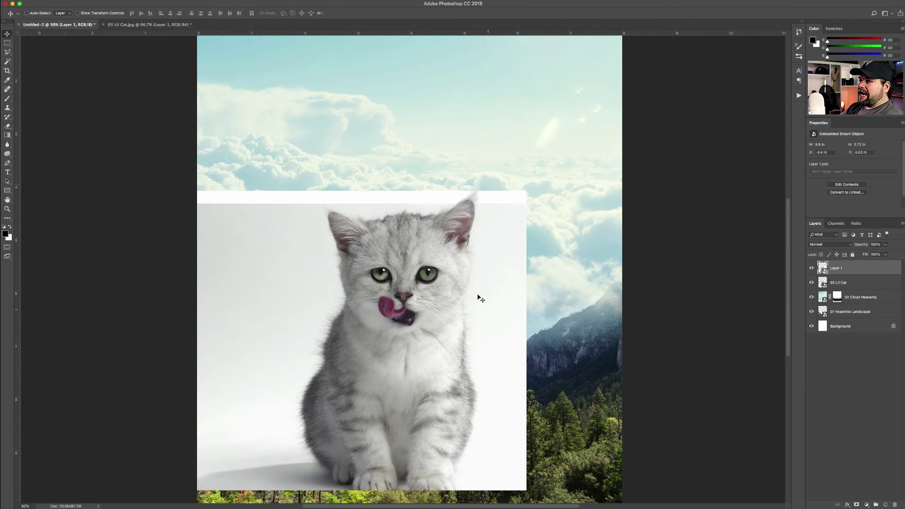
- Scale the repaired cat down proportionally to about 8.53 in wide and align it over the old cat image
key("ctrl+t")
left_click_drag(527, 186, 495, 204)
left_click_drag(451, 308, 464, 277)
left_click_drag(463, 253, 470, 276)
left_click_drag(517, 173, 545, 203)
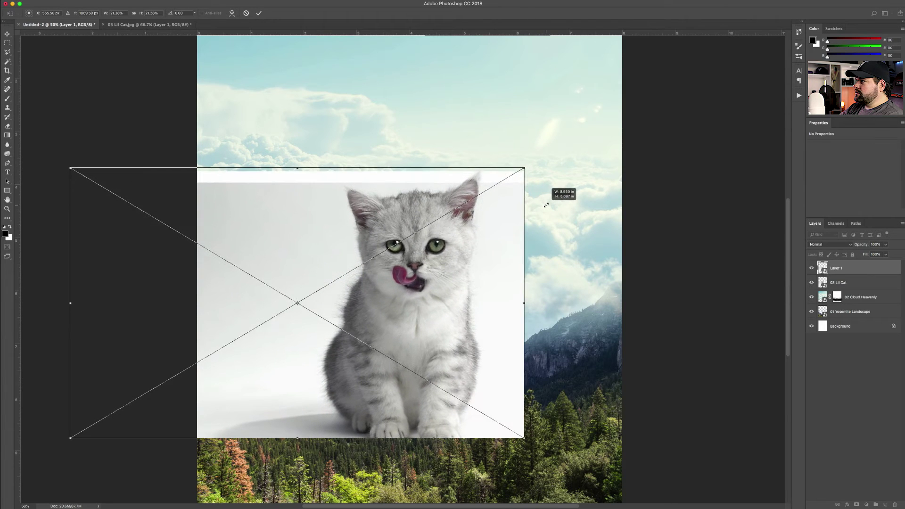
key("Return")
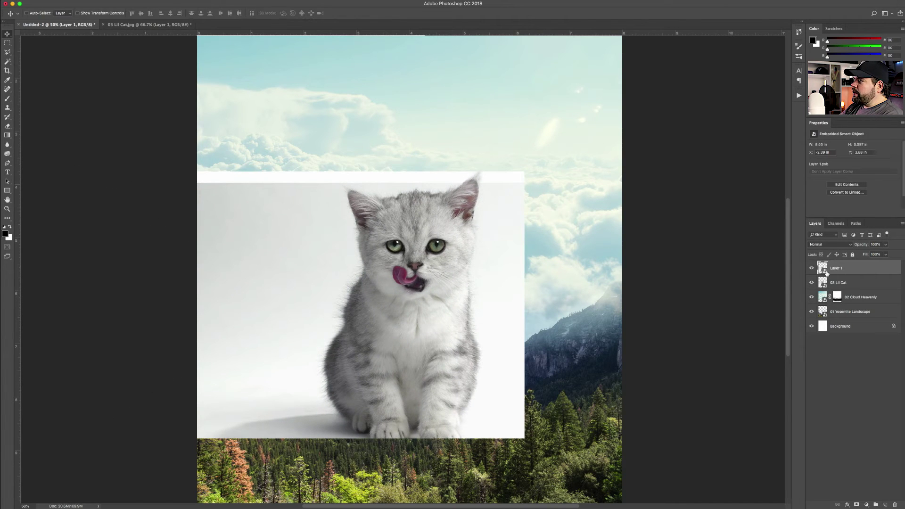
- Open Layer 1's smart object contents to inspect its layers, and close both that file and 03 Lil Cat.jpg
double_click(815, 271)
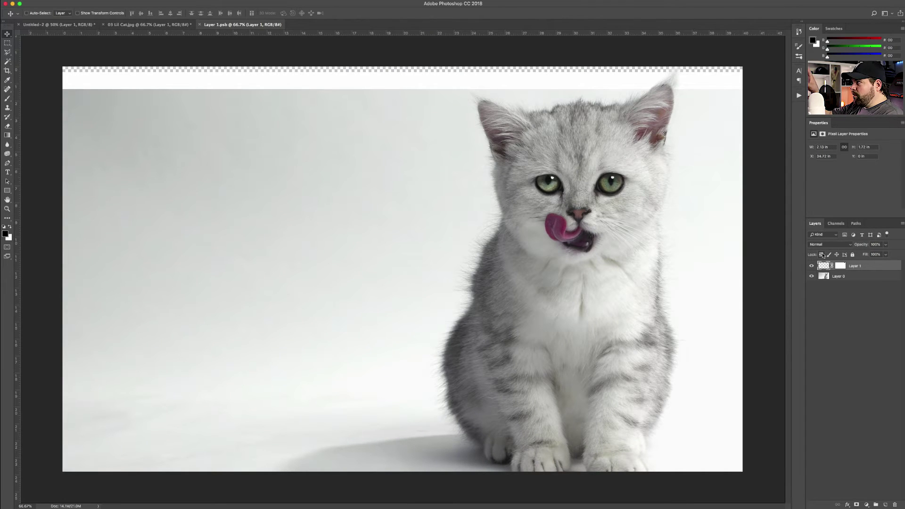
left_click(200, 25)
left_click(107, 25)
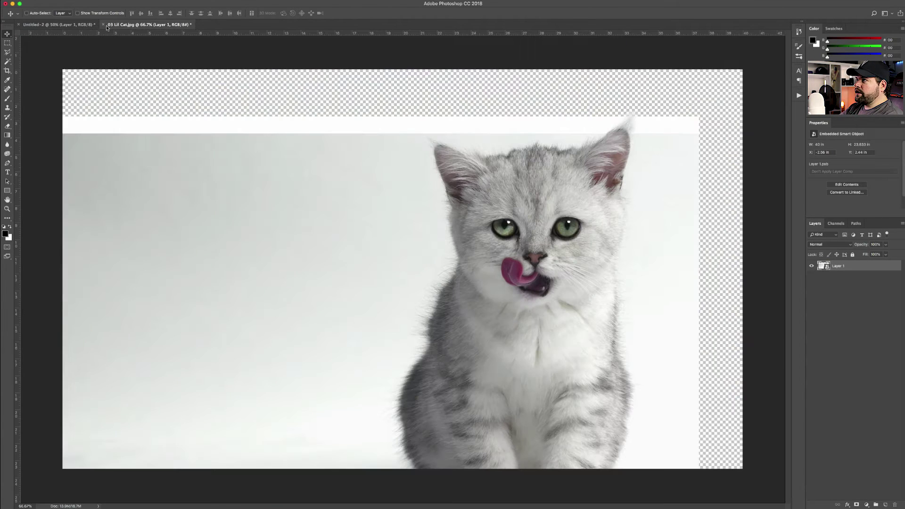
left_click(104, 24)
left_click(428, 157)
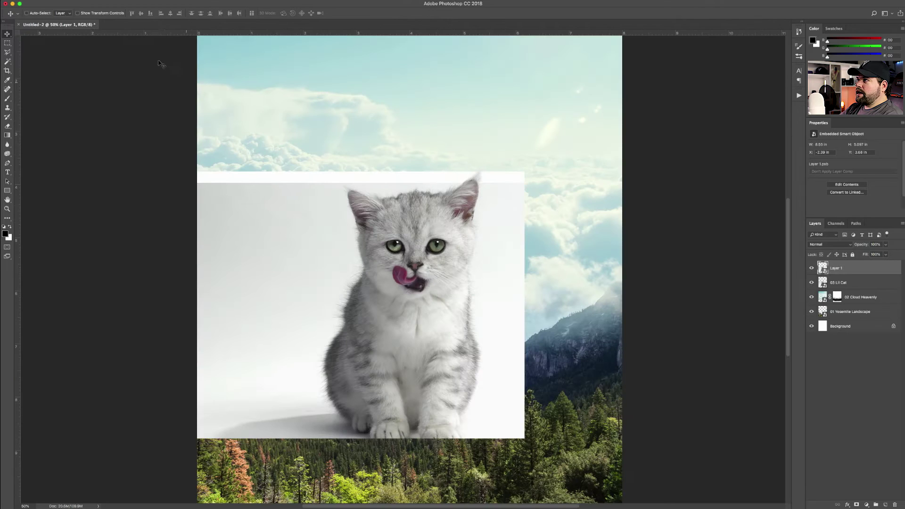
- Delete the old 03 Lil Cat layer and shift the repaired cat slightly up and to the left
left_click(839, 285)
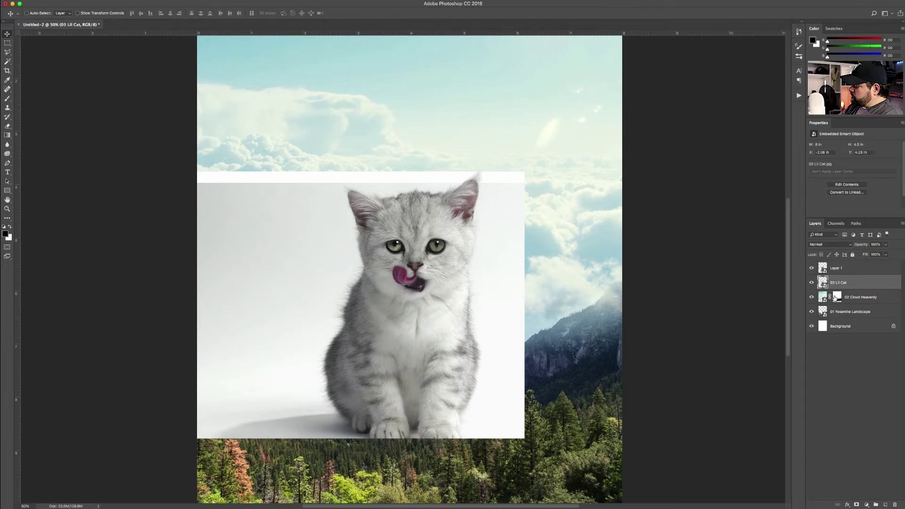
key("BackSpace")
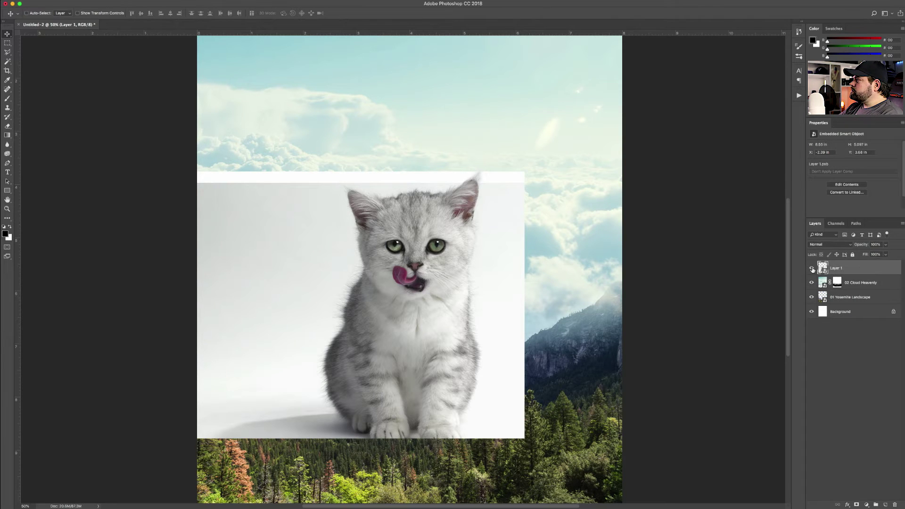
mouse_move(480, 306)
left_mouse_down()
mouse_move(482, 228)
mouse_move(466, 279)
mouse_move(468, 295)
mouse_move(475, 267)
mouse_move(470, 299)
left_mouse_up()
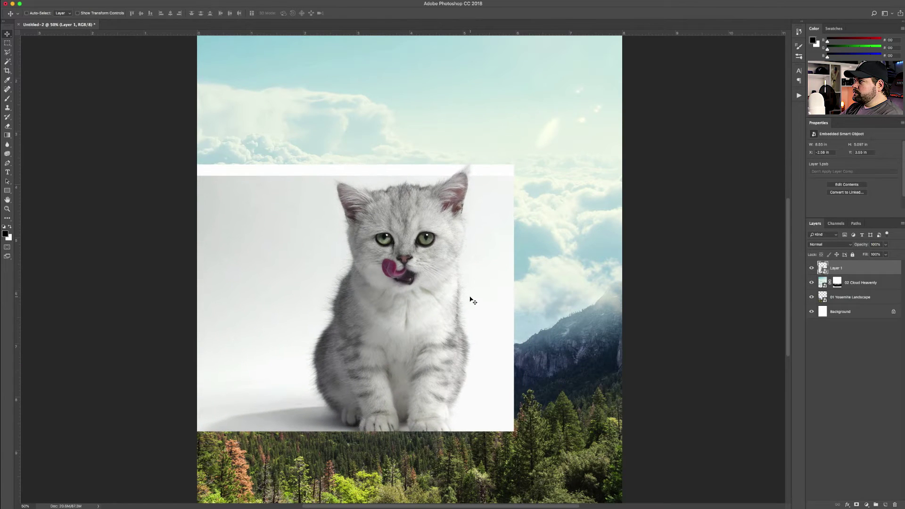
- Examine the fine fur along the cat's edges up close, then view the whole composite again
key("super+plus")
key("super+plus")
key("super+plus")
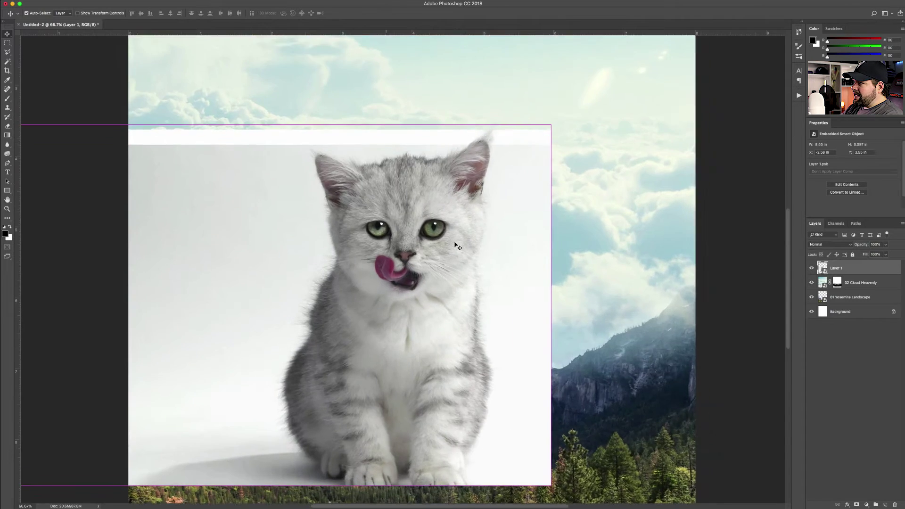
scroll(339, 223, "down", 5)
scroll(374, 252, "left", 5)
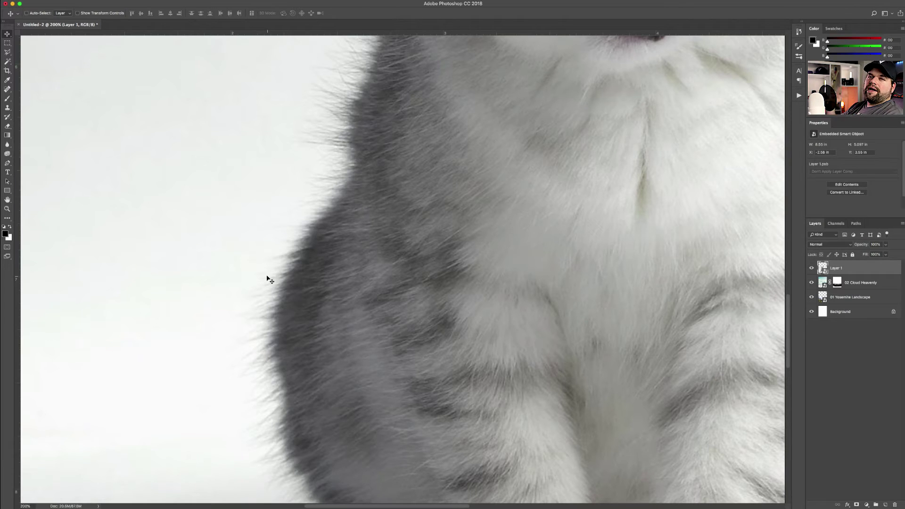
key("super+minus")
key("super+minus")
key("super+minus")
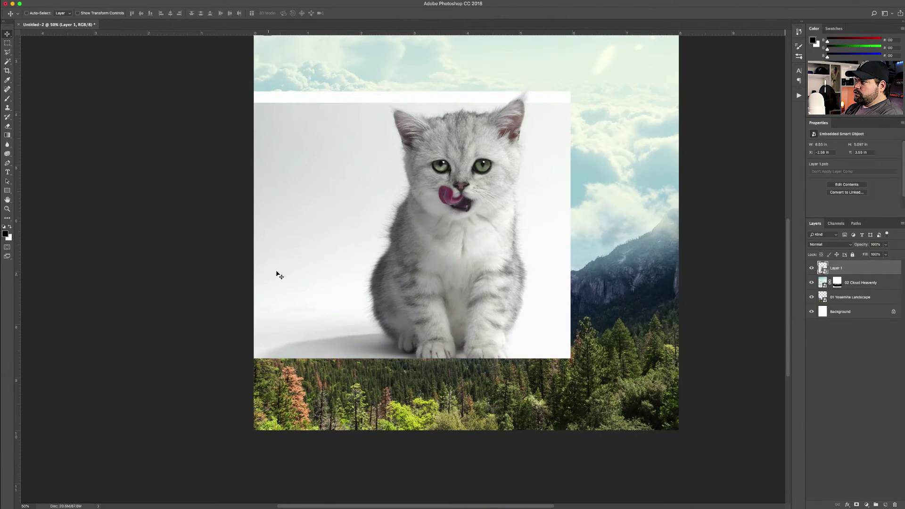
scroll(280, 275, "up", 5)
scroll(313, 279, "down", 3)
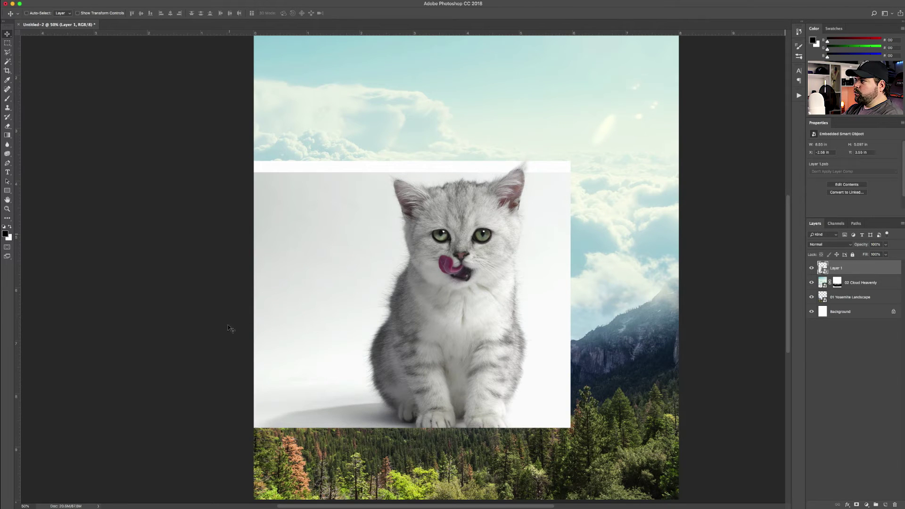
- Set the blend mode of the cat's Layer 1 to Multiply
left_click(839, 245)
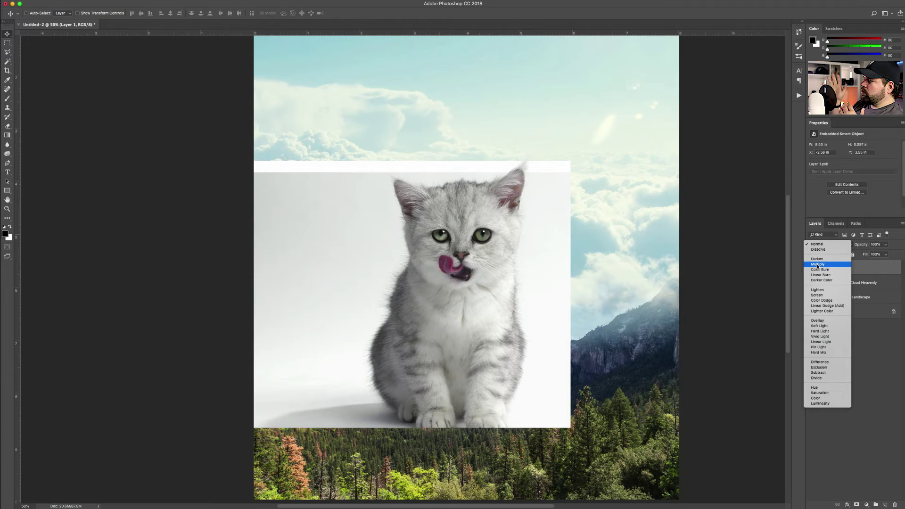
left_click(817, 265)
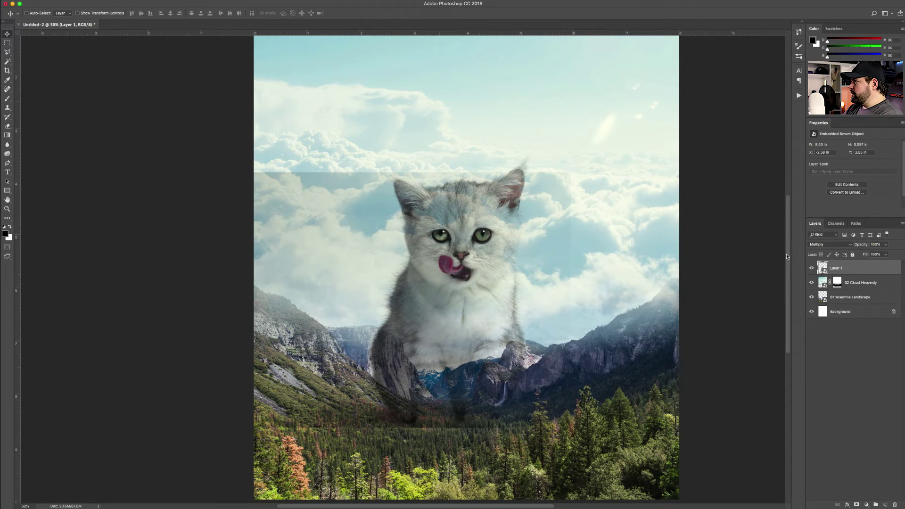
left_click(854, 334)
left_click(835, 268)
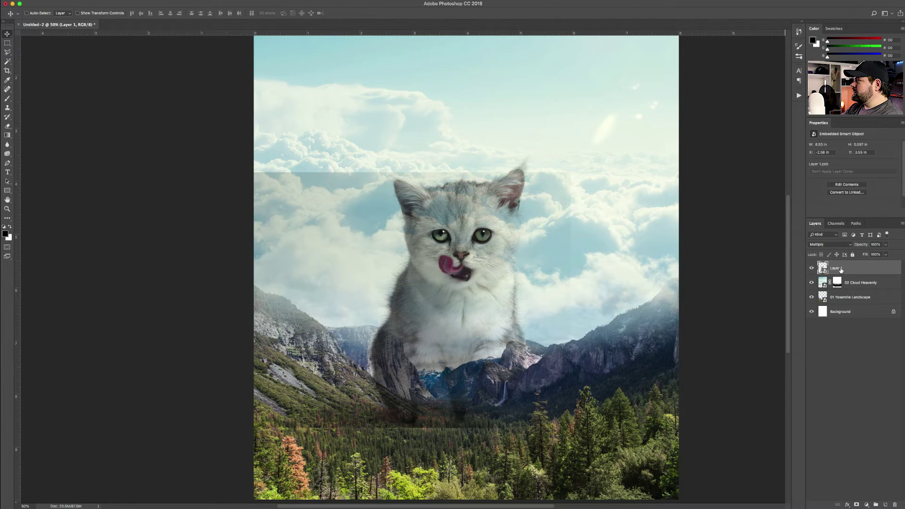
- Add a Levels adjustment clipped to Layer 1 and lower its highlight input level to about 216
left_click(866, 504)
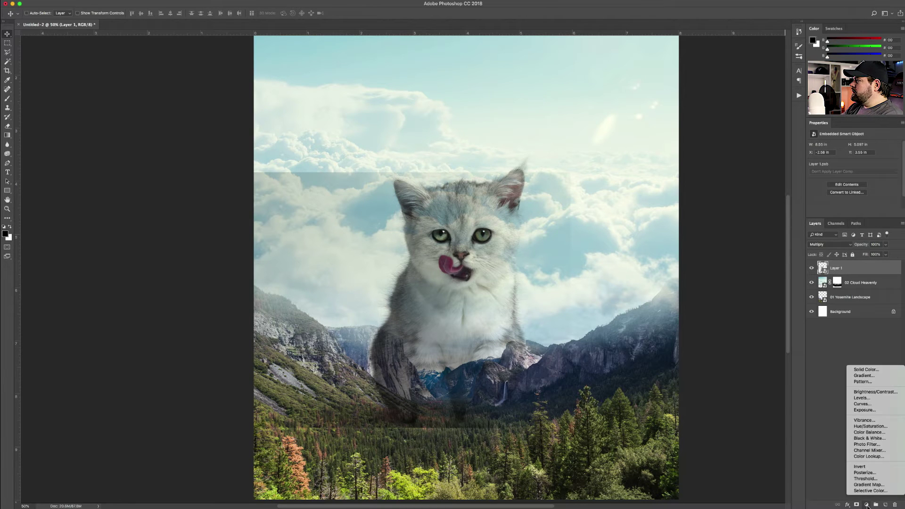
left_click(867, 398)
left_click(848, 276, "alt")
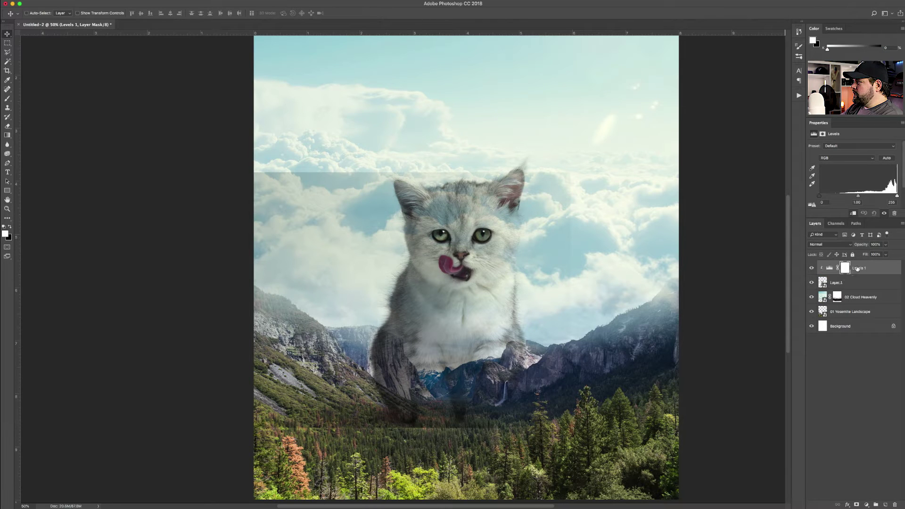
left_click(856, 268)
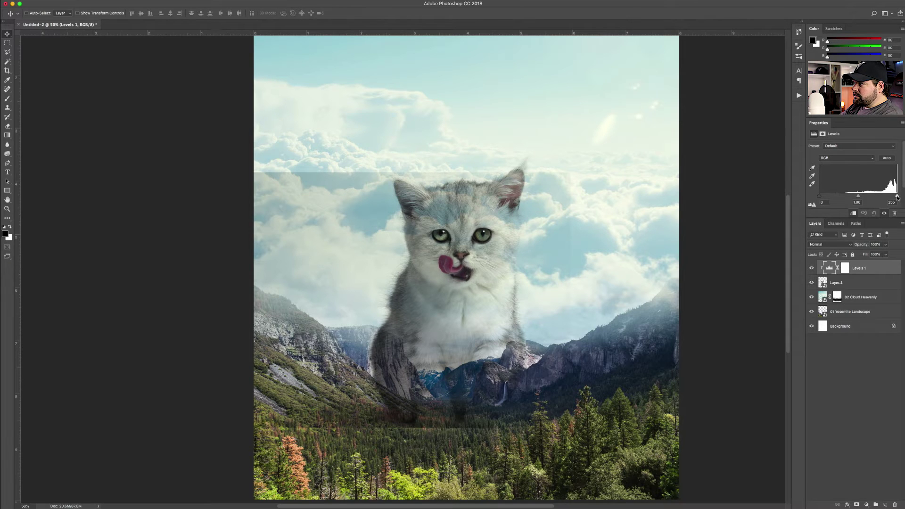
left_click_drag(897, 196, 886, 199)
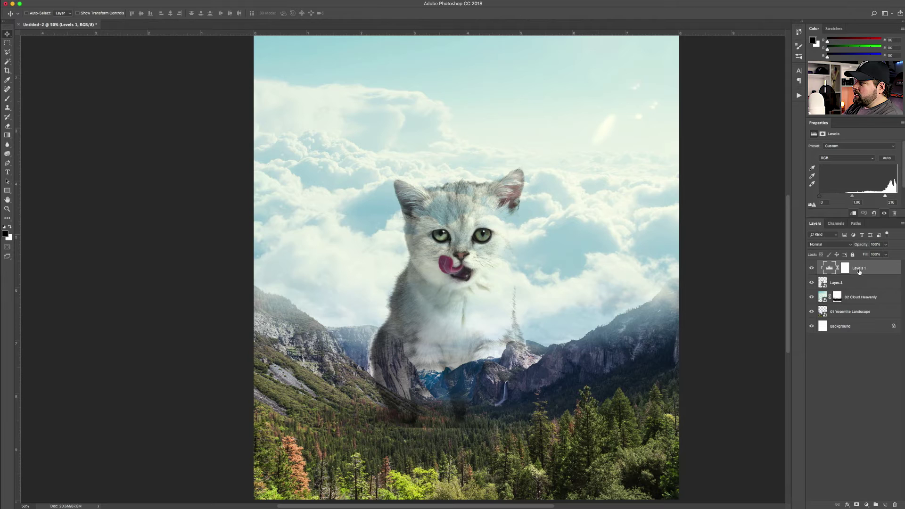
- Release the Levels adjustment from Layer 1 to compare the effect, and clip it to the cat again
left_click(857, 272, "alt")
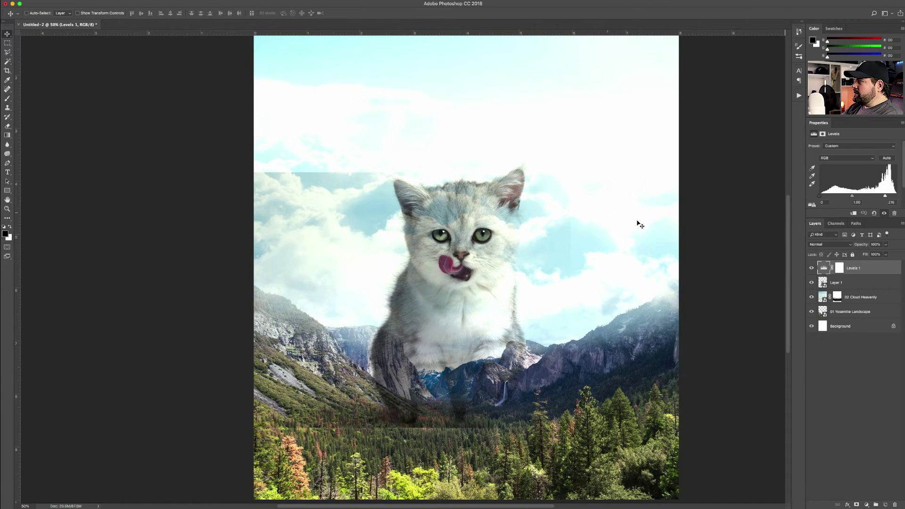
left_click(847, 275, "alt")
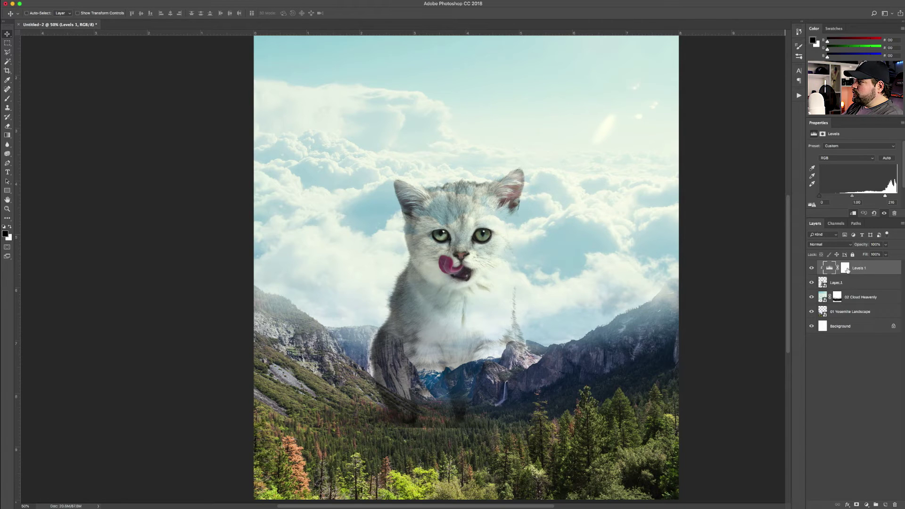
- Erase the Levels 1 mask over the cat's face, ears and body with an enlarged Eraser at 40% opacity
left_click(845, 268)
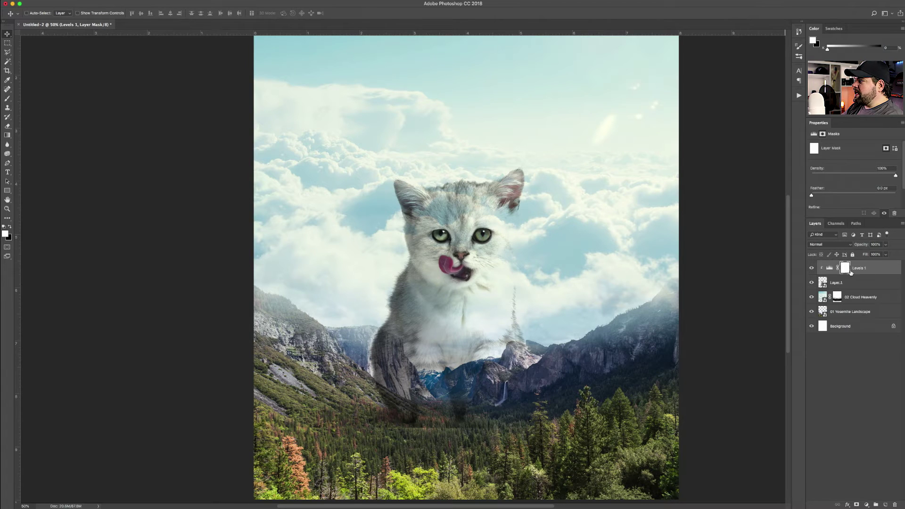
key("e")
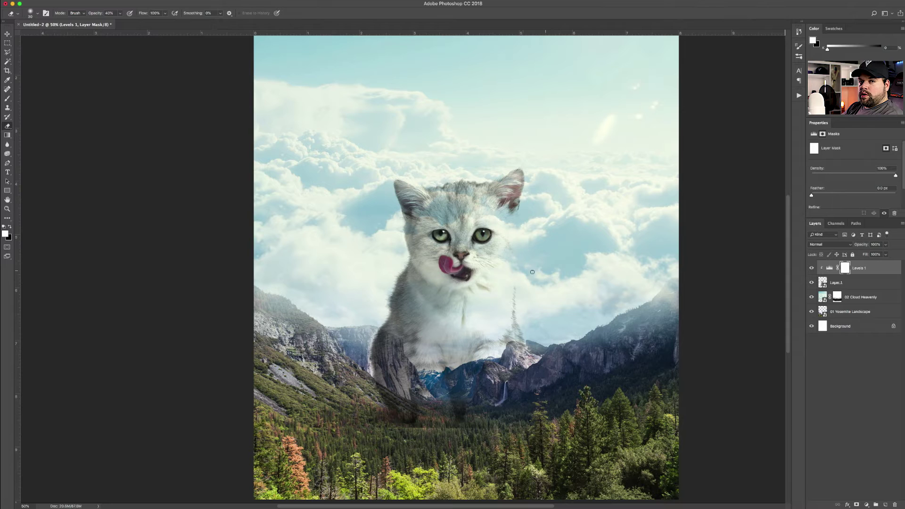
key("bracketright")
key("bracketright")
key("bracketright")
key("bracketright")
key("bracketright")
key("bracketright")
key("bracketright")
key("bracketright")
key("bracketright")
key("bracketright")
key("bracketright")
key("bracketright")
key("bracketright")
key("bracketleft")
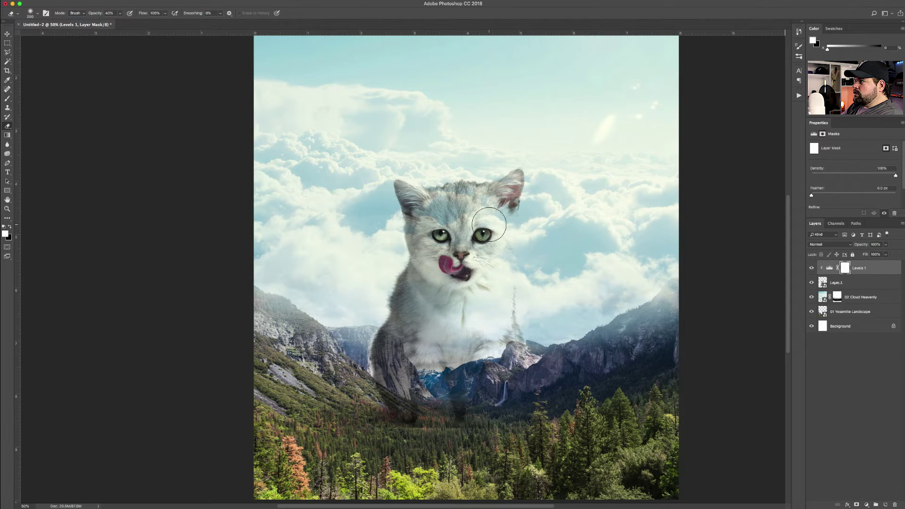
key("bracketleft")
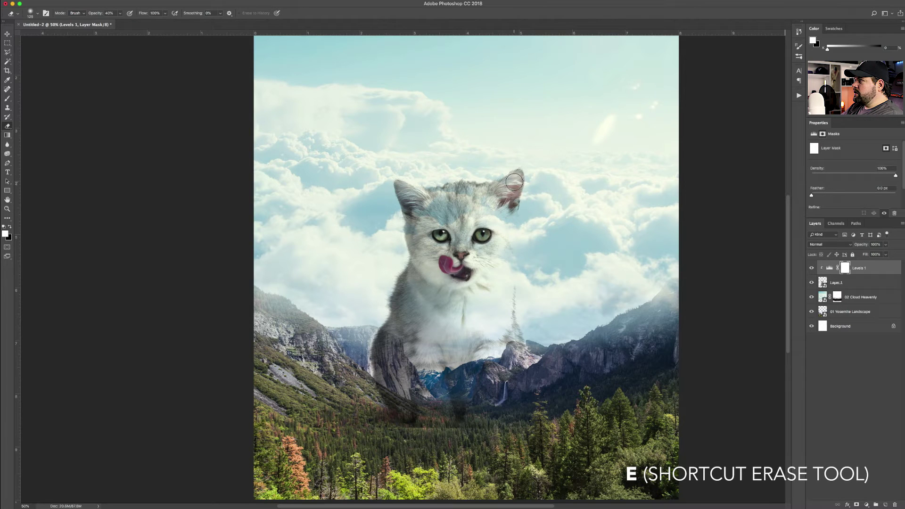
key("bracketleft")
key("bracketleft")
key("bracketleft")
key("bracketleft")
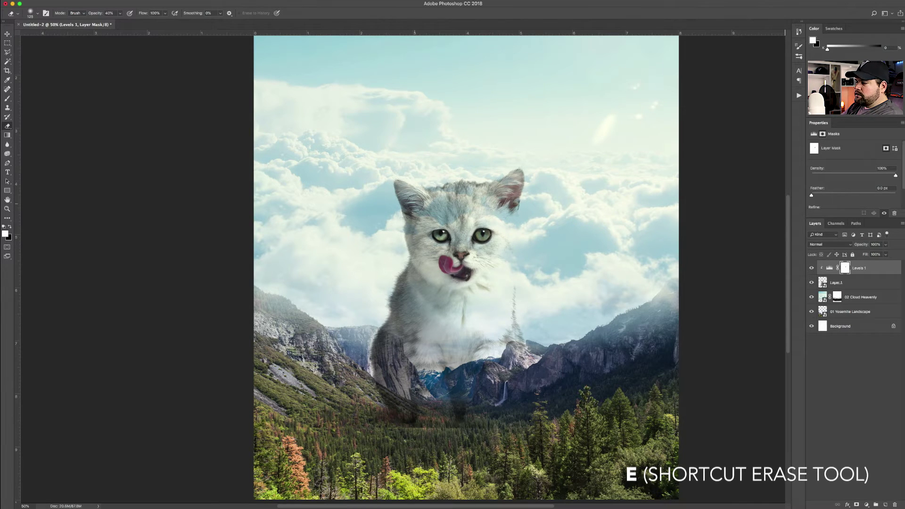
mouse_move(508, 200)
left_mouse_down()
mouse_move(505, 304)
mouse_move(497, 234)
mouse_move(471, 264)
mouse_move(483, 195)
mouse_move(414, 193)
mouse_move(436, 283)
mouse_move(495, 349)
mouse_move(517, 356)
mouse_move(503, 302)
mouse_move(477, 281)
mouse_move(414, 385)
left_mouse_up()
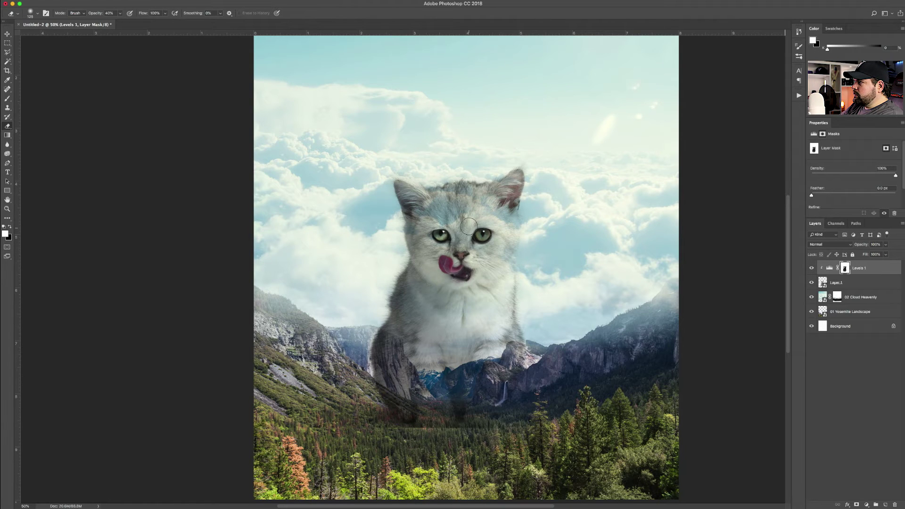
- Turn the Levels 1 layer mask off and on repeatedly to compare the cat with and without masking
left_click(845, 268, "shift")
left_click(845, 268, "shift")
left_click(844, 268, "shift")
left_click(844, 268, "shift")
left_click(845, 268, "shift")
left_click(845, 268, "shift")
left_click(844, 268, "shift")
left_click(844, 269, "shift")
left_click(845, 268, "shift")
left_click(844, 268, "shift")
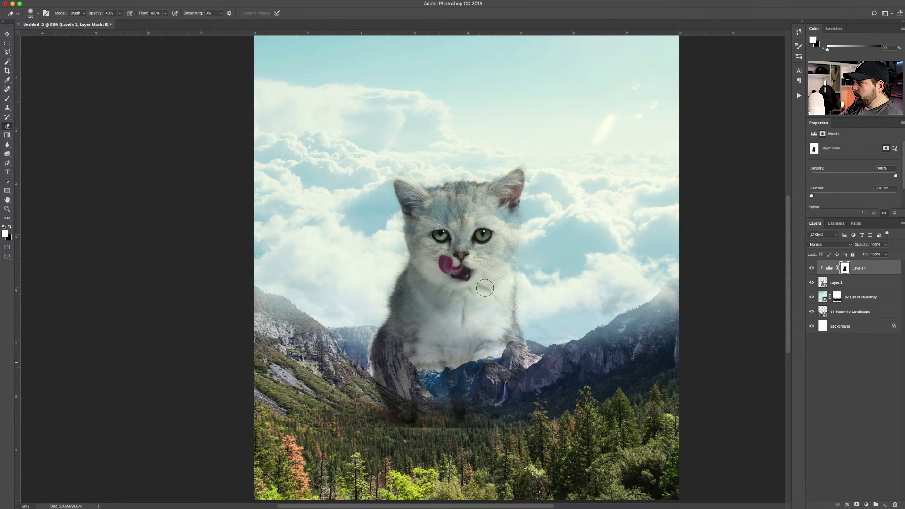
- Toggle the visibility of the Levels 1 adjustment repeatedly to compare its effect on the cat's edges
left_click(811, 268)
left_click(811, 268)
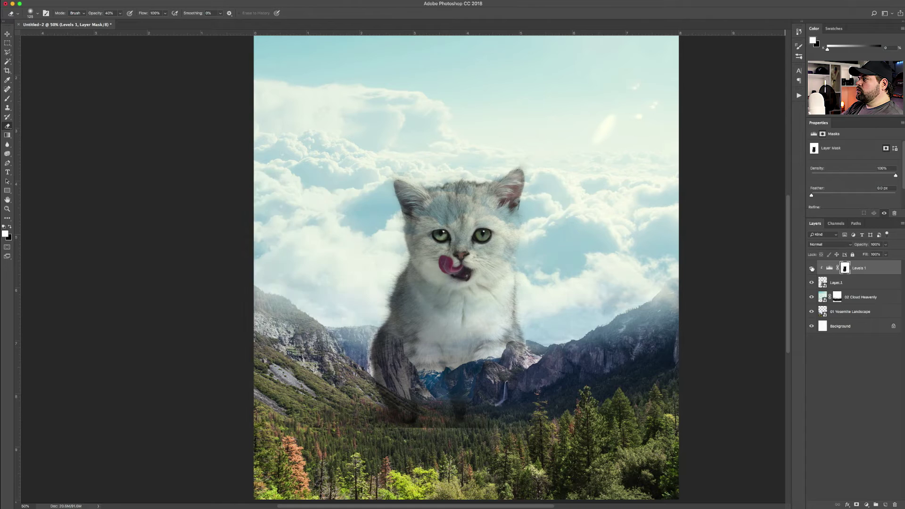
left_click(811, 268)
left_click(811, 269)
left_click(811, 268)
left_click(811, 268)
left_click(811, 268)
left_click(812, 268)
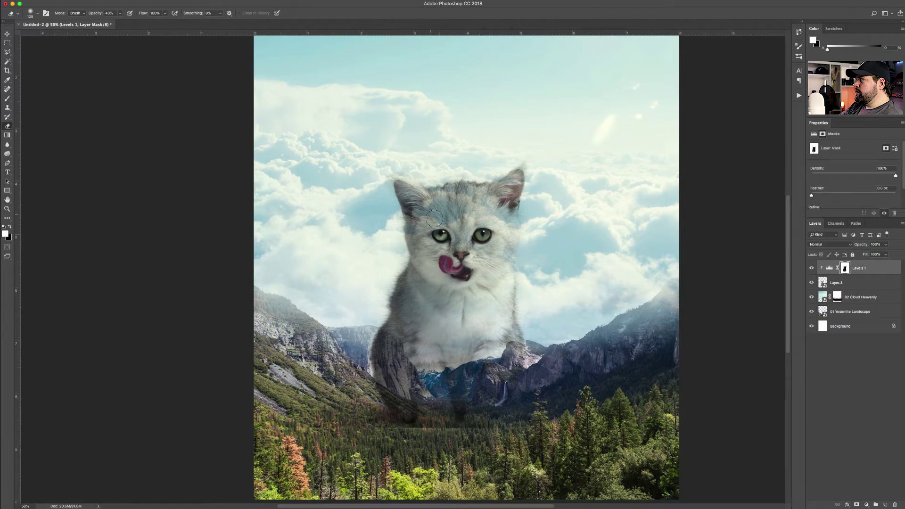
left_click(812, 268)
left_click(811, 267)
left_click(811, 268)
left_click(811, 268)
left_click(811, 267)
left_click(811, 268)
left_click(812, 268)
left_click(811, 267)
- Group the Cloud Heavenly and Yosemite Landscape layers and name the group BG
left_click(848, 296)
left_click(848, 311, "shift")
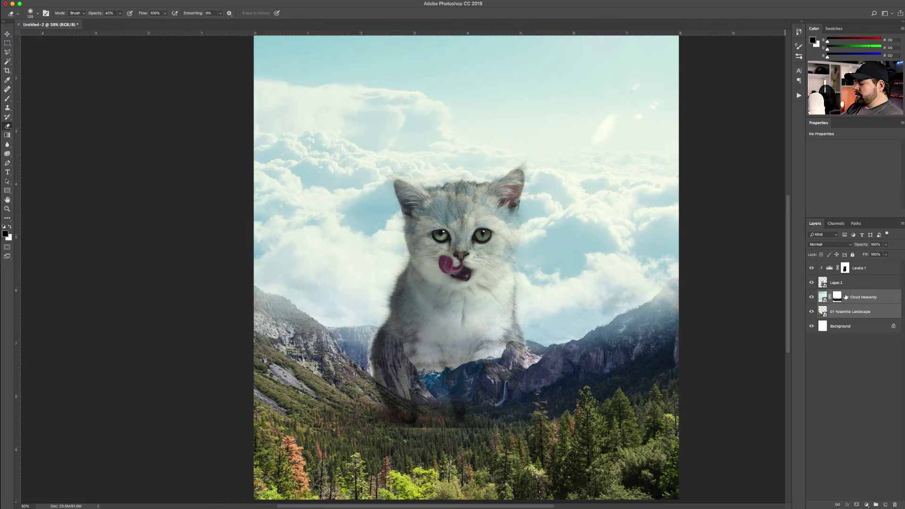
key("super+g")
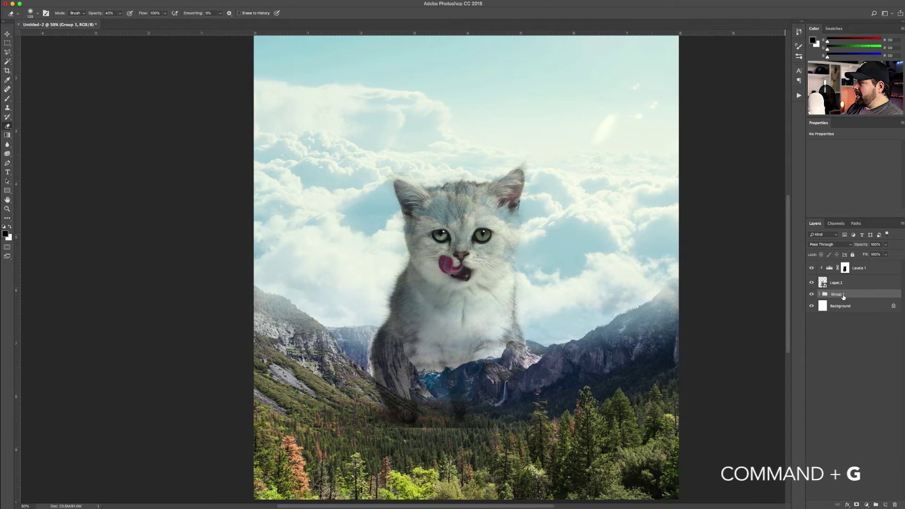
type("BG")
key("Return")
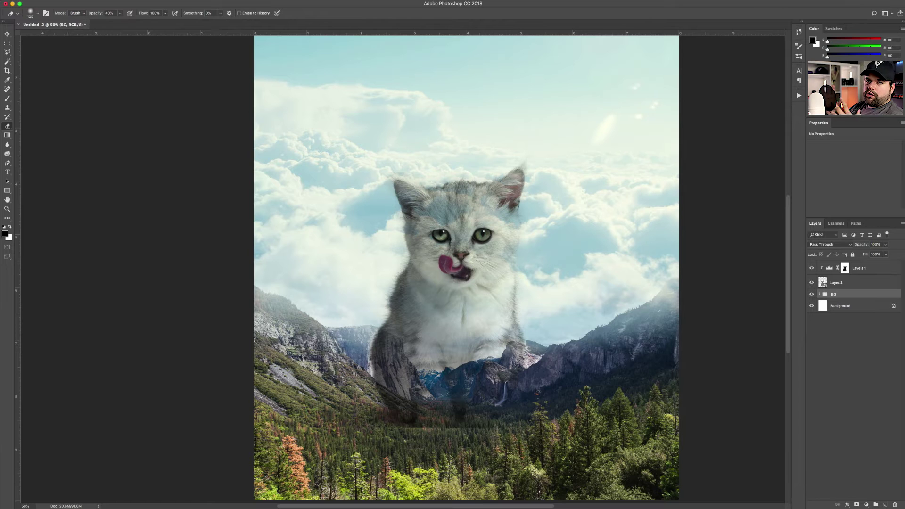
- Group Layer 1 with its Levels 1 adjustment and name the group CAT
left_click(854, 285)
left_click(856, 275, "shift")
key("super+g")
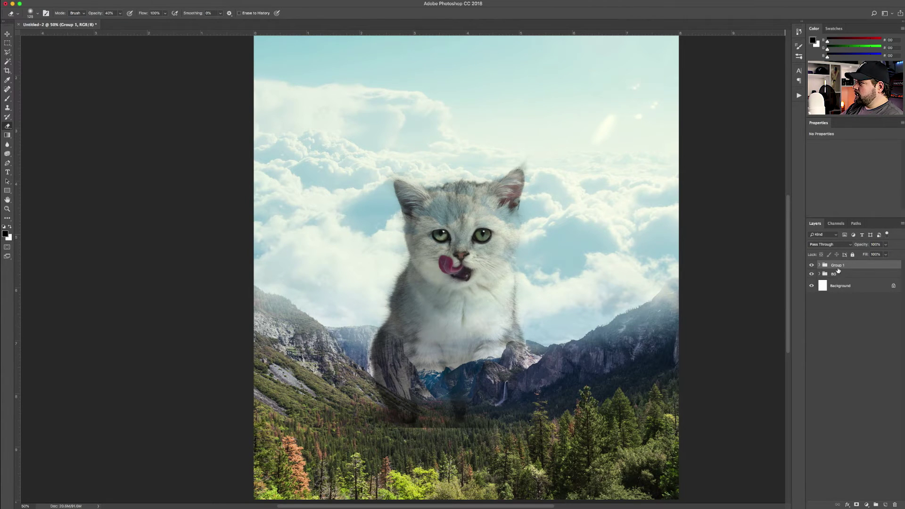
type("CAT")
key("Return")
- Expand the CAT group and link the Levels 1 adjustment to Layer 1
left_click(819, 266)
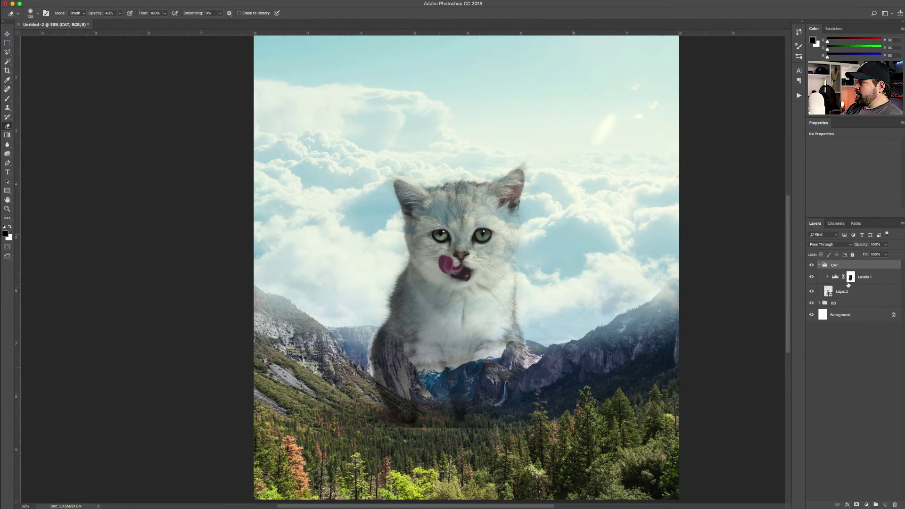
left_click(865, 278)
left_click(857, 294, "shift")
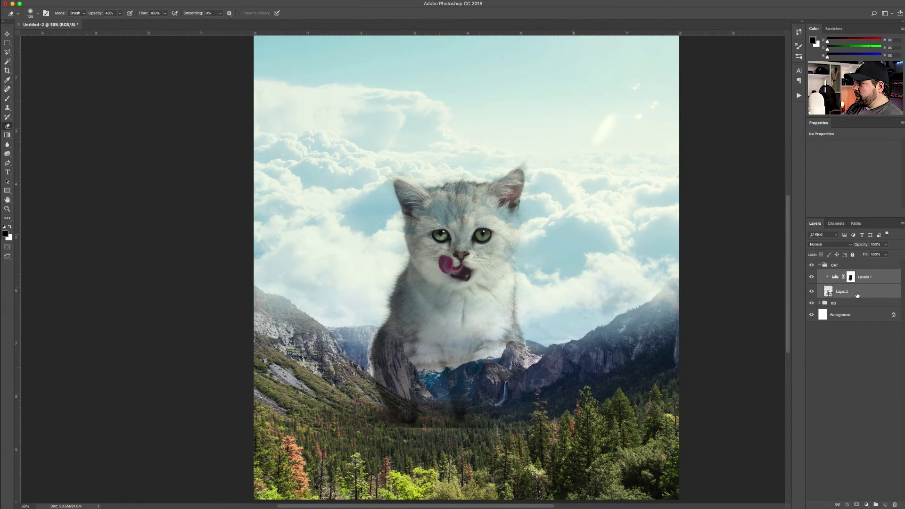
left_click(837, 505)
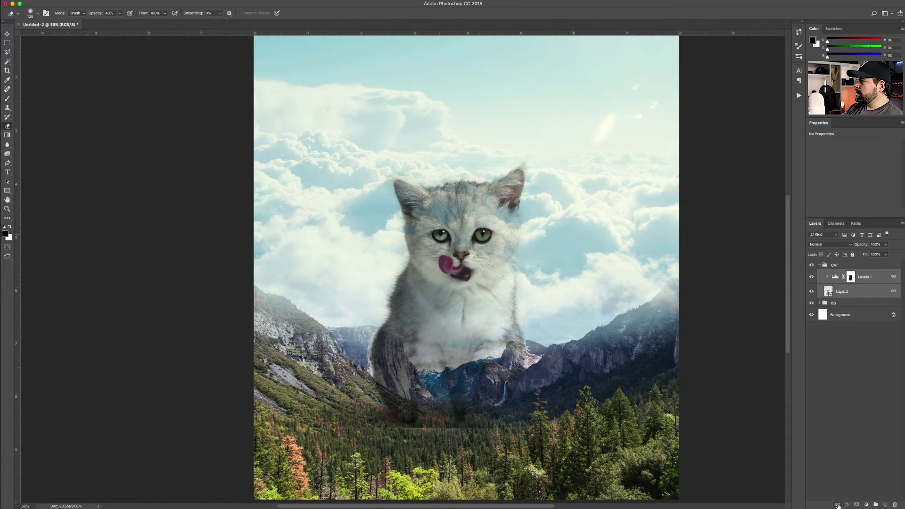
- Try moving the cat across the landscape to test its link with the Levels mask, and restore its original position
left_click(848, 291)
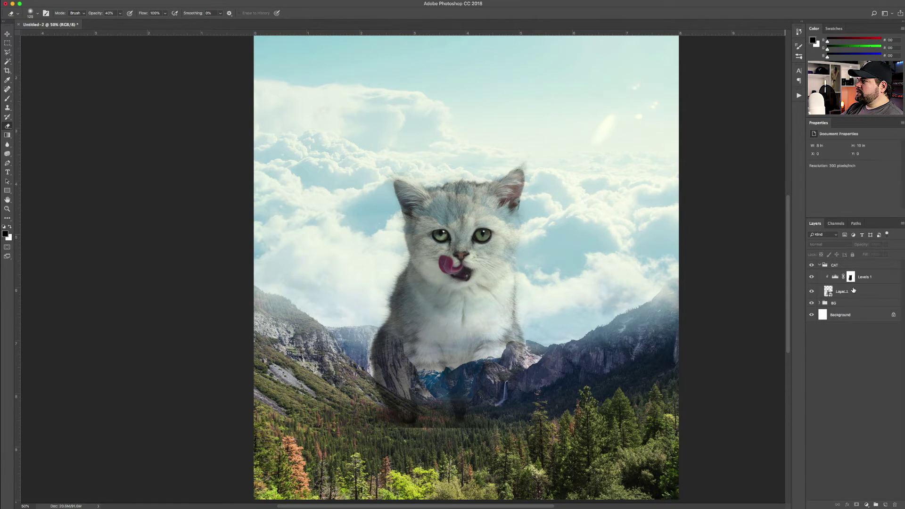
left_click(458, 244)
key("Escape")
key("v")
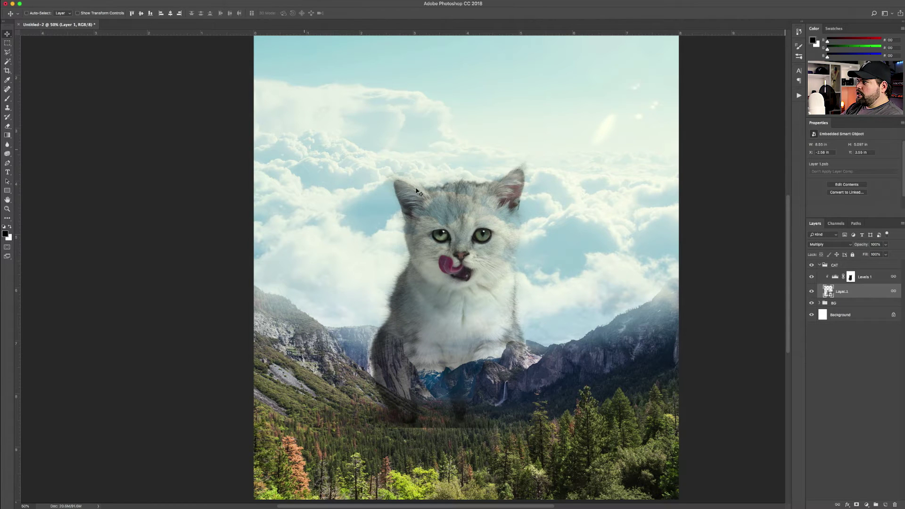
left_click_drag(487, 270, 384, 296)
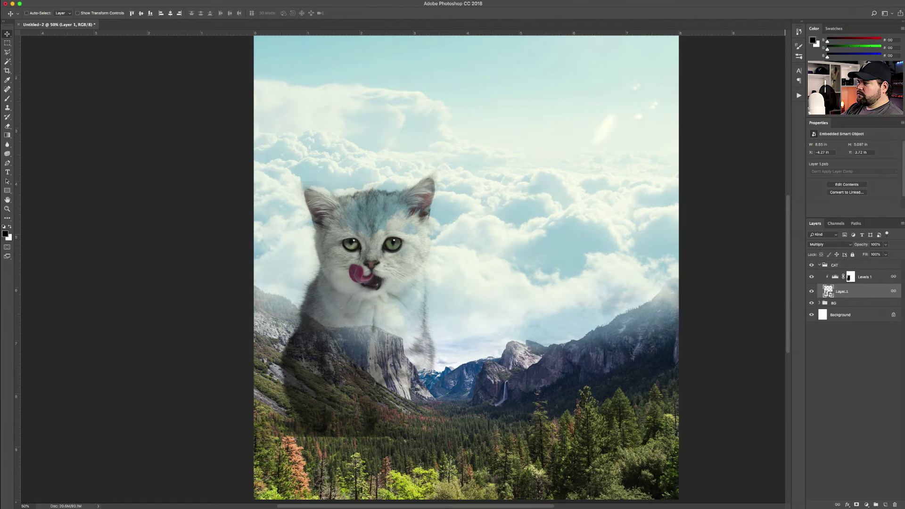
left_click_drag(567, 298, 665, 291)
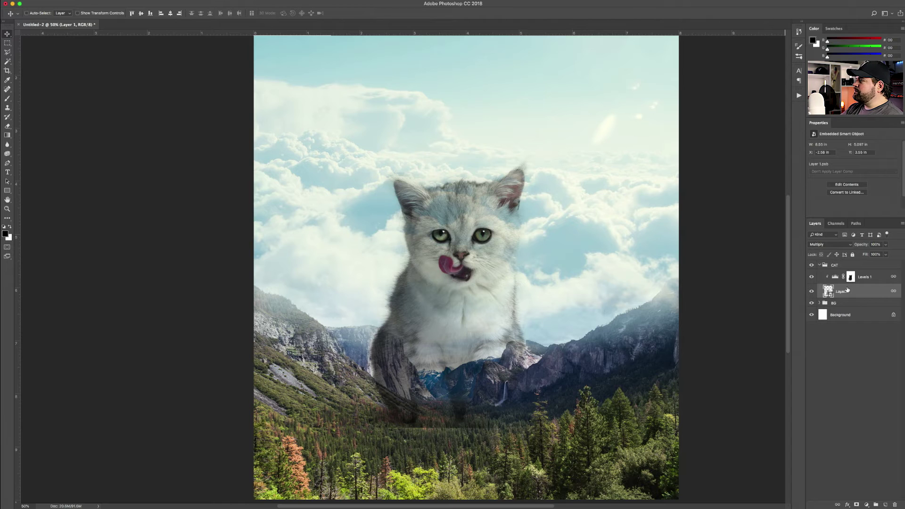
left_click(850, 348)
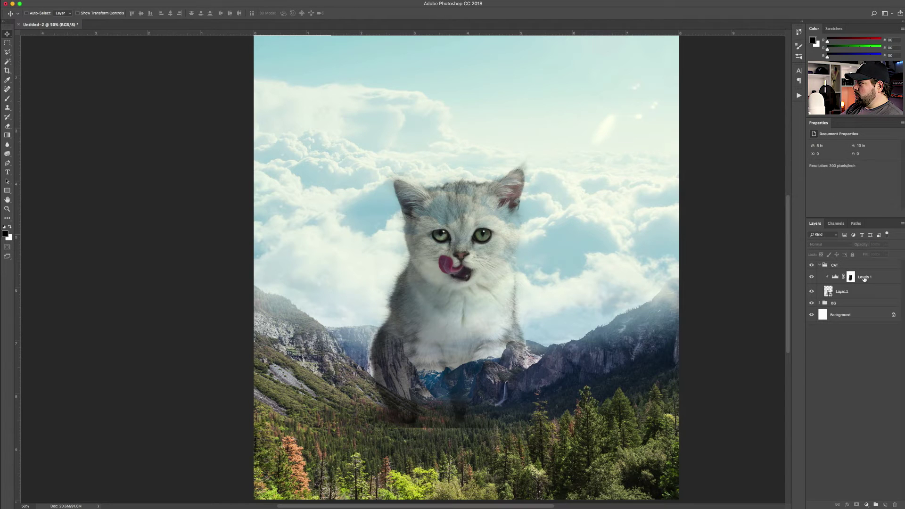
left_click(854, 292)
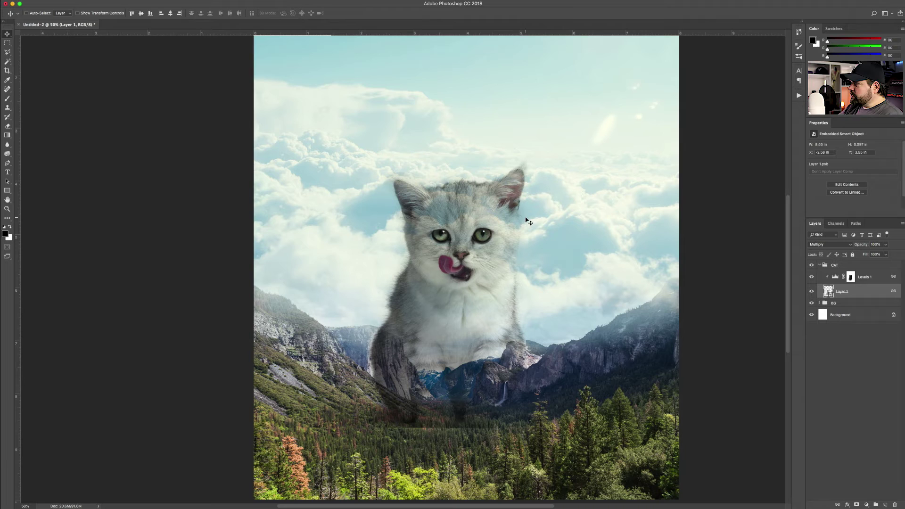
- Create a new empty layer above the BG group and place it inside the CAT group beneath Layer 1
left_click(836, 304)
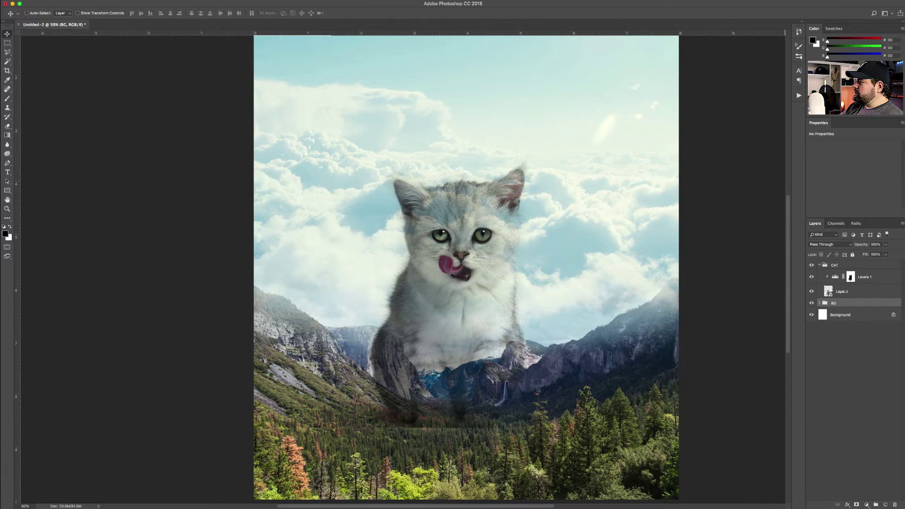
mouse_move(882, 506)
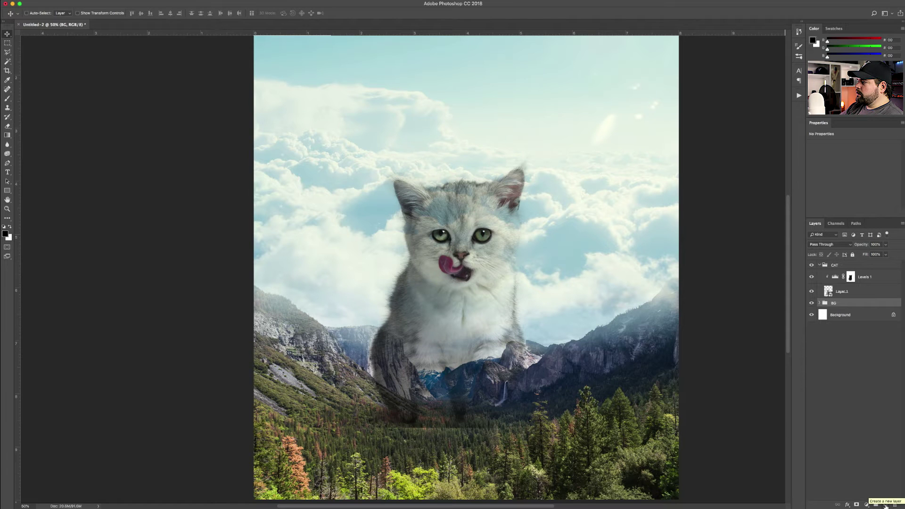
left_click(886, 504)
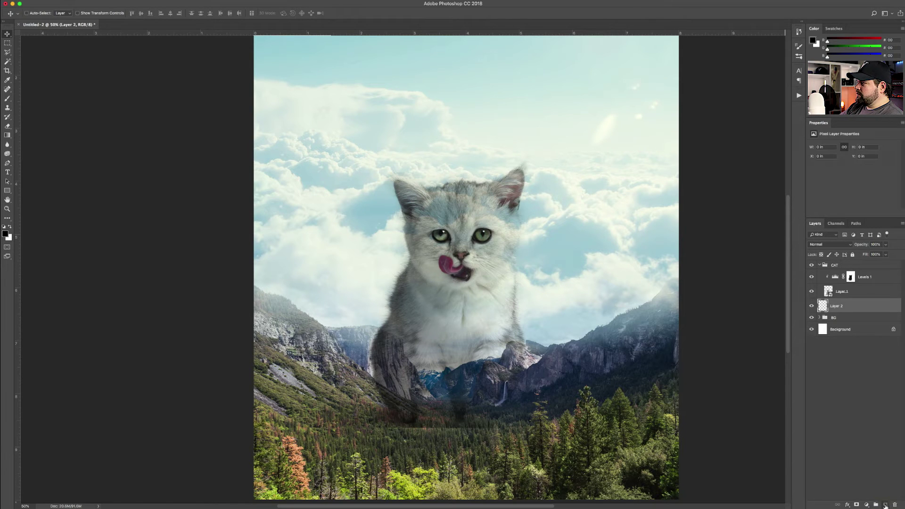
left_click_drag(830, 309, 847, 299)
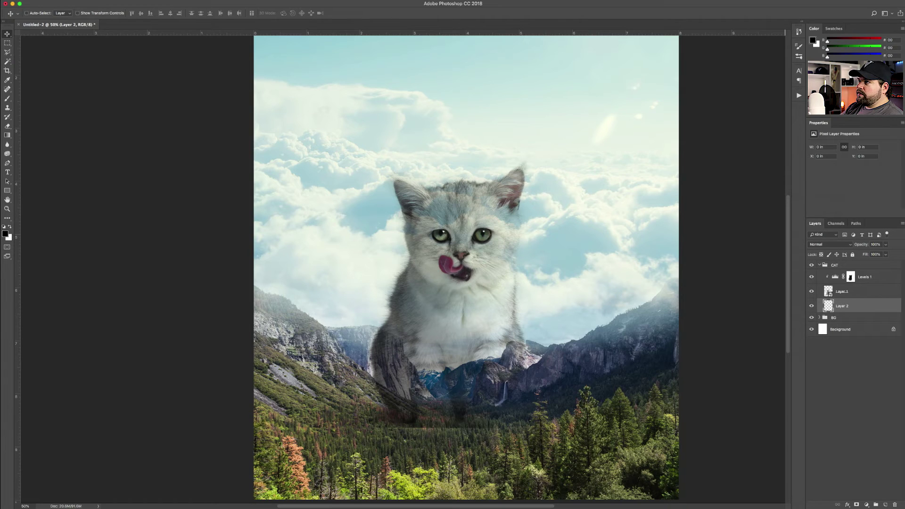
- Paint white on Layer 2 behind the cat's face, chest and front leg with a large Brush at 50% opacity
left_click(7, 100)
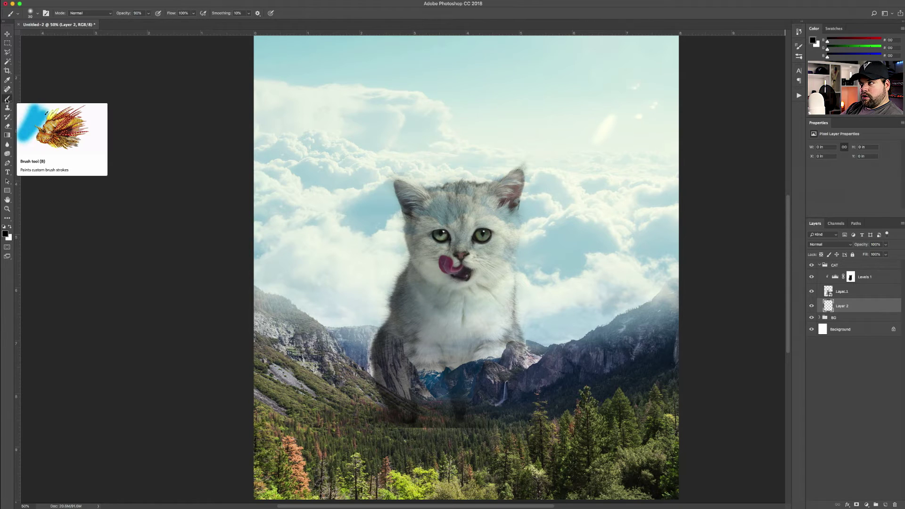
left_click(9, 228)
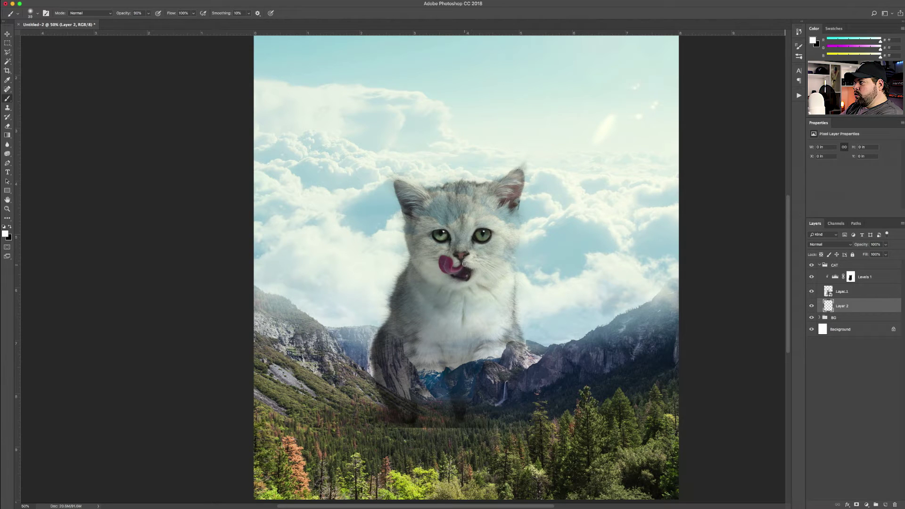
key("bracketright")
key("bracketright")
key("bracketright")
key("bracketright")
key("bracketright")
key("bracketright")
key("bracketright")
key("bracketright")
key("bracketright")
key("bracketright")
key("bracketright")
key("bracketright")
key("bracketright")
key("bracketright")
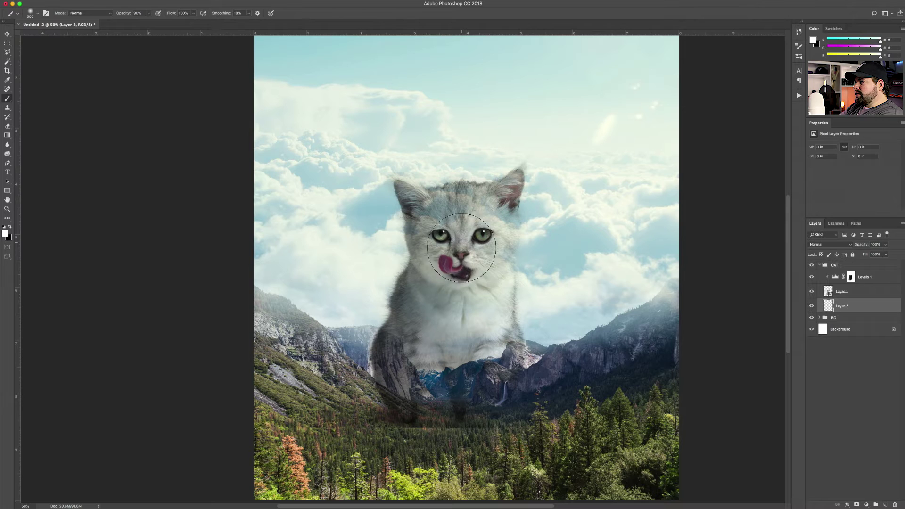
mouse_move(457, 280)
left_mouse_down()
mouse_move(454, 360)
mouse_move(456, 305)
left_mouse_up()
key("bracketleft")
key("bracketleft")
key("bracketleft")
key("bracketleft")
mouse_move(445, 212)
left_mouse_down()
mouse_move(490, 226)
mouse_move(448, 217)
mouse_move(460, 208)
left_mouse_up()
mouse_move(412, 353)
left_mouse_down()
mouse_move(438, 414)
mouse_move(392, 349)
mouse_move(383, 362)
left_mouse_up()
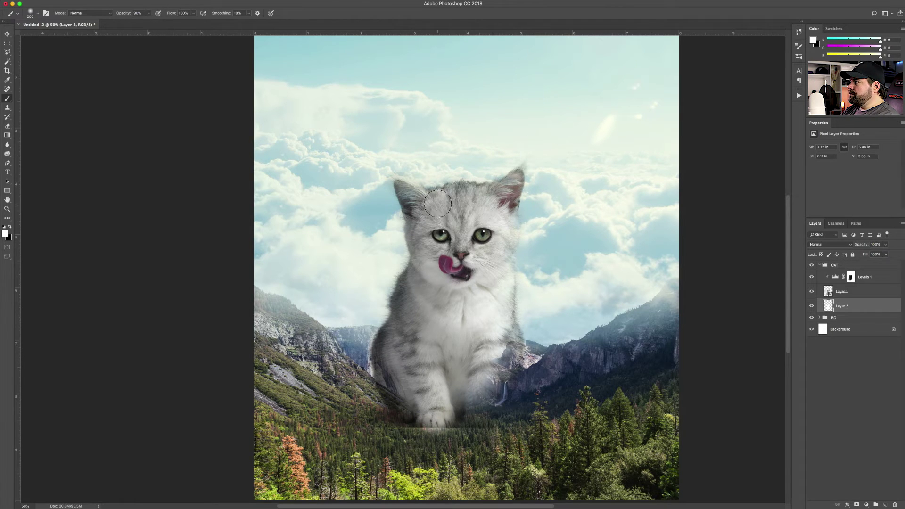
- Fill in white behind the cat's ears and along its outer body edges with a smaller brush
key("bracketleft")
key("bracketleft")
key("bracketleft")
key("bracketleft")
key("bracketleft")
key("bracketleft")
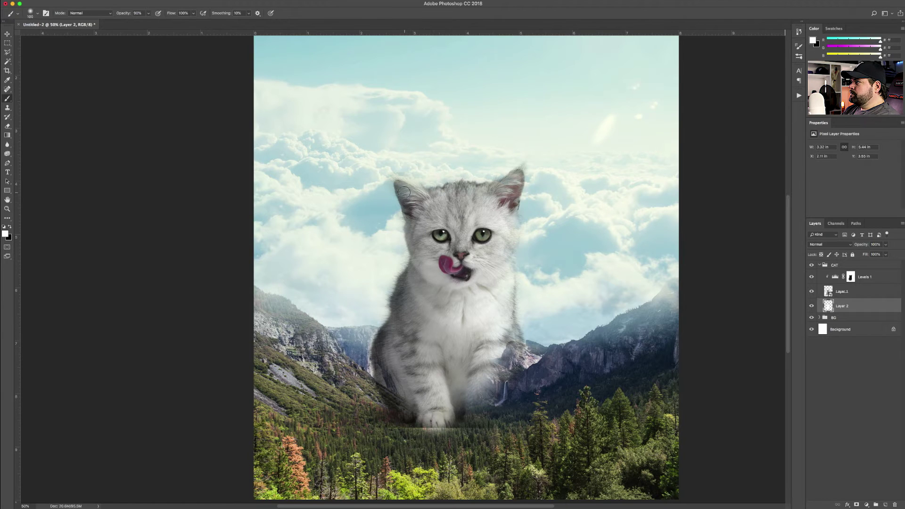
left_click_drag(400, 186, 408, 200)
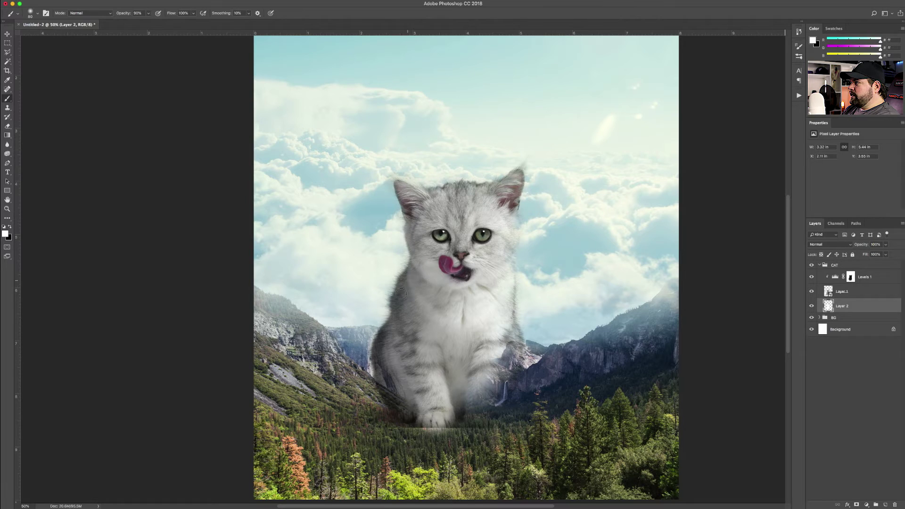
mouse_move(376, 359)
left_mouse_down()
mouse_move(413, 406)
mouse_move(389, 393)
mouse_move(385, 361)
mouse_move(392, 400)
mouse_move(411, 416)
mouse_move(453, 411)
mouse_move(478, 354)
mouse_move(506, 344)
mouse_move(509, 217)
left_mouse_up()
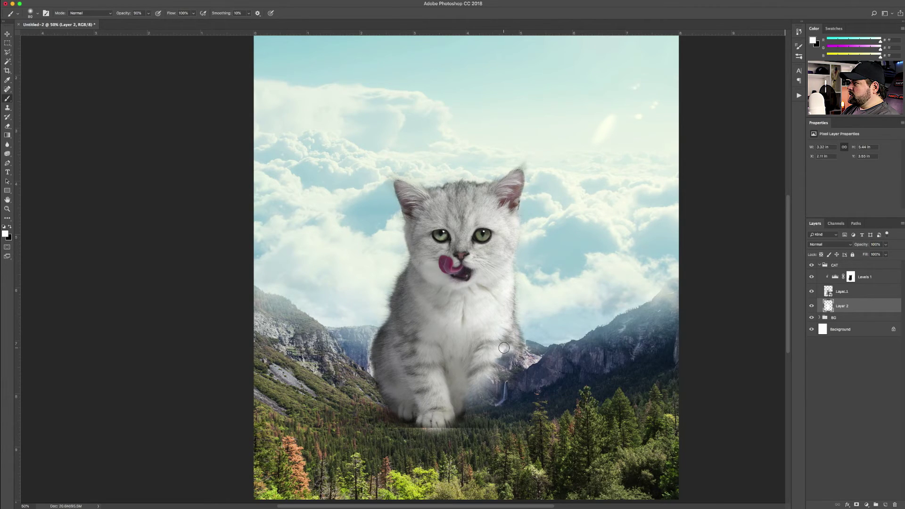
- Paint white behind the cat's waterfall-side foreleg and flank at 200% zoom, following the fur edge
key("super+plus")
key("super+plus")
key("super+plus")
scroll(471, 228, "down", 10)
scroll(470, 228, "right", 10)
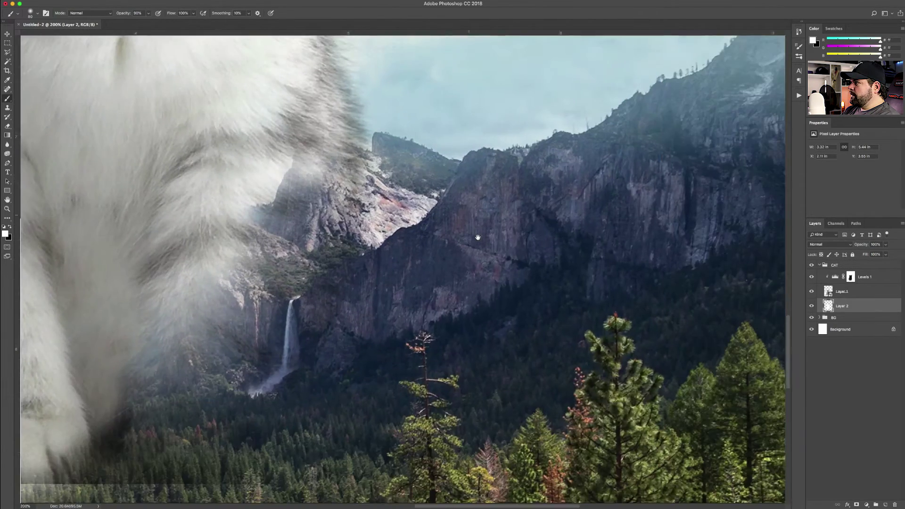
mouse_move(407, 244)
left_mouse_down()
mouse_move(297, 196)
mouse_move(207, 358)
mouse_move(191, 442)
mouse_move(278, 379)
mouse_move(349, 158)
mouse_move(363, 195)
mouse_move(347, 282)
mouse_move(299, 414)
mouse_move(359, 293)
mouse_move(373, 219)
mouse_move(359, 205)
mouse_move(376, 326)
mouse_move(313, 413)
left_mouse_up()
key("space")
left_click_drag(328, 380, 506, 226)
mouse_move(535, 157)
left_mouse_down()
mouse_move(496, 255)
mouse_move(358, 315)
mouse_move(333, 311)
mouse_move(421, 291)
mouse_move(370, 346)
mouse_move(262, 362)
mouse_move(458, 340)
mouse_move(473, 309)
mouse_move(531, 256)
mouse_move(479, 304)
mouse_move(452, 352)
mouse_move(416, 364)
mouse_move(485, 324)
mouse_move(485, 361)
mouse_move(445, 384)
mouse_move(374, 372)
mouse_move(498, 278)
left_mouse_up()
left_click_drag(510, 180, 428, 425)
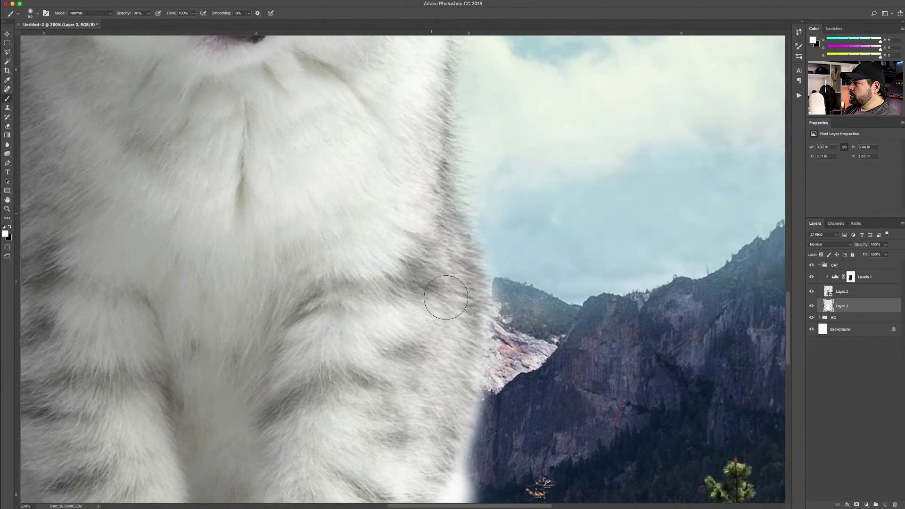
- Inspect the white fill along the cat's fur edges at 200% zoom, from the paws up to both ears
scroll(389, 442, "down", 5)
scroll(358, 260, "up", 5)
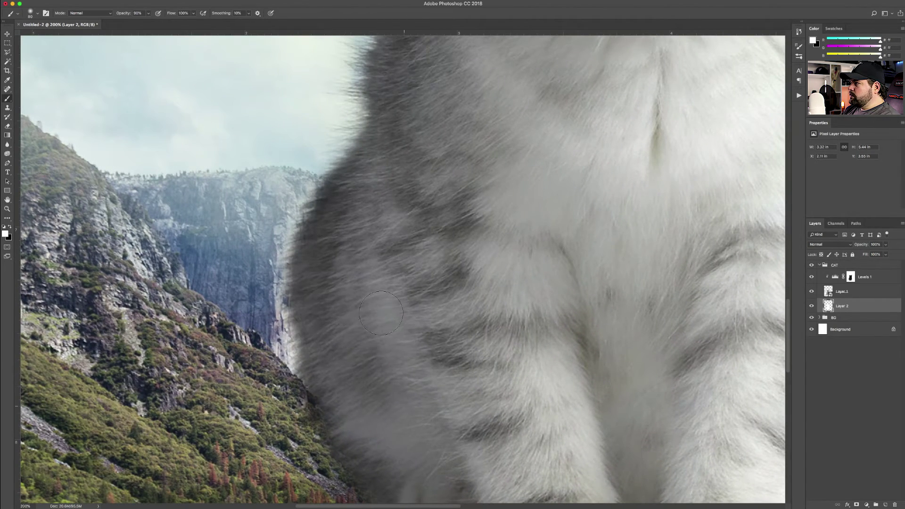
scroll(381, 313, "down", 5)
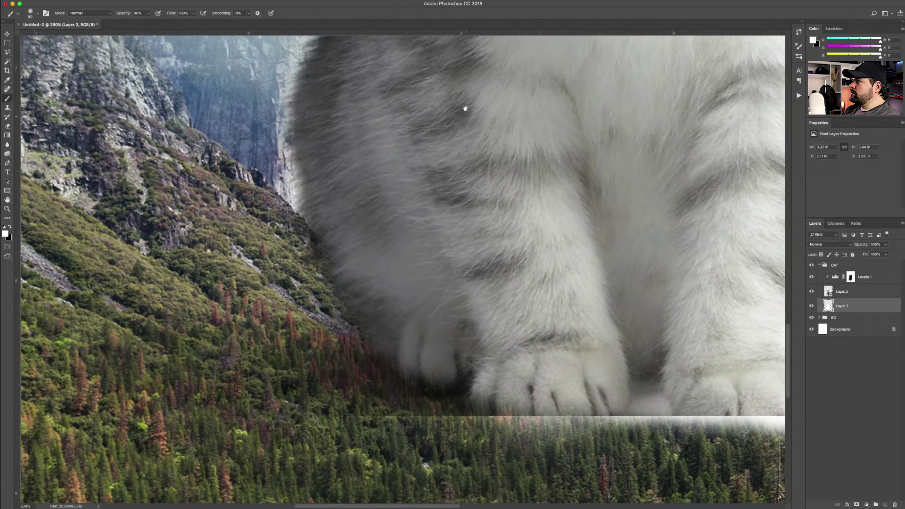
scroll(465, 108, "up", 5)
scroll(346, 429, "up", 1)
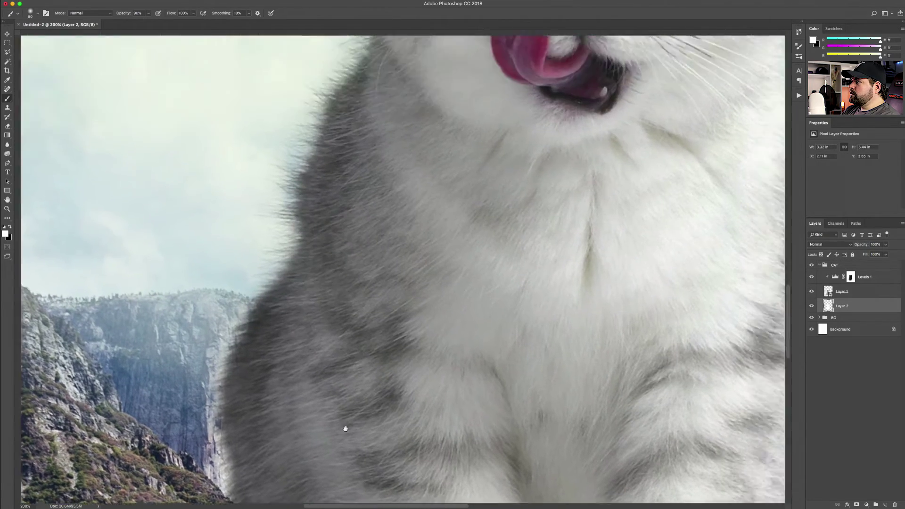
scroll(345, 428, "up", 8)
scroll(345, 429, "right", 4)
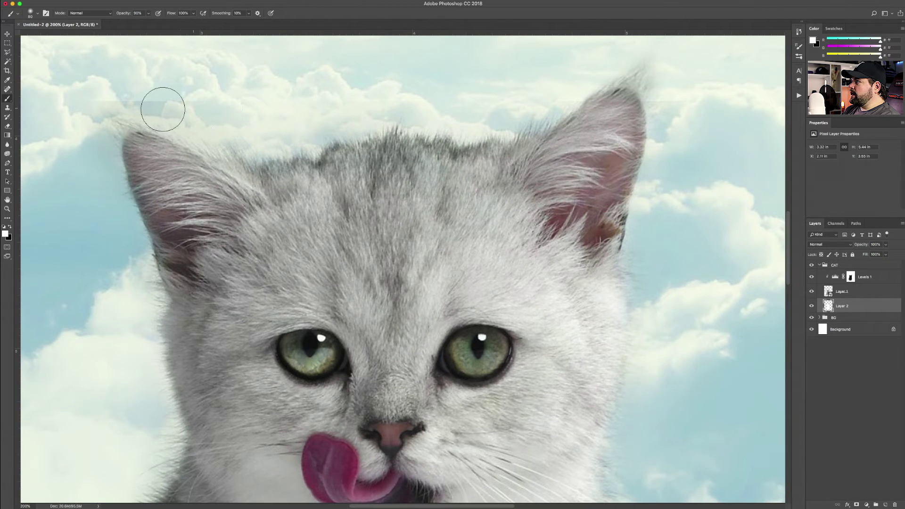
left_click_drag(590, 167, 532, 206)
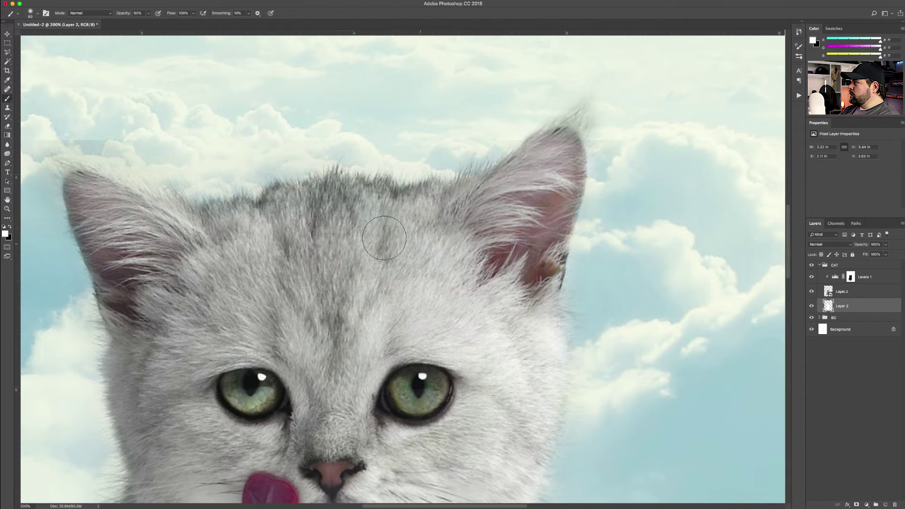
left_click_drag(302, 221, 406, 280)
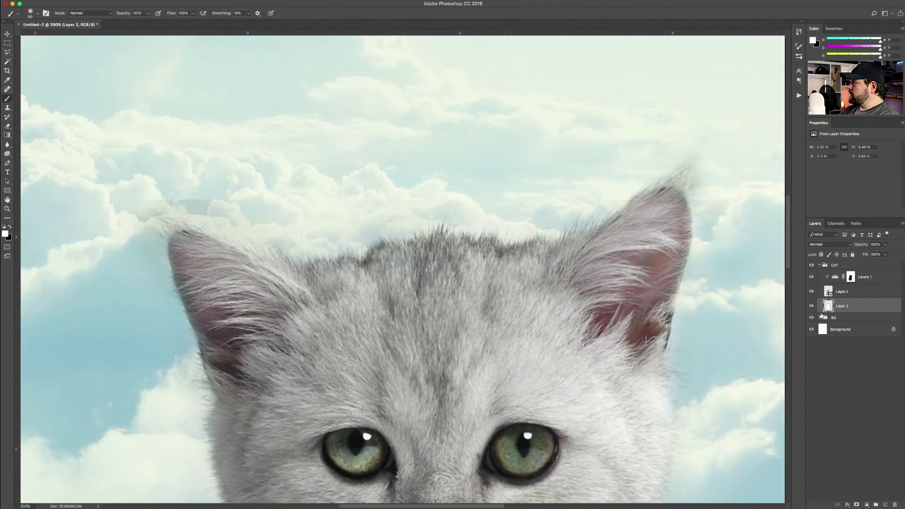
- Expand the BG group, toggle the 02 Cloud Heavenly layer's visibility, and inspect the Levels 1 adjustment's settings
left_click(819, 318)
left_click(819, 318)
left_click(810, 330)
left_click(811, 330)
left_click(828, 294)
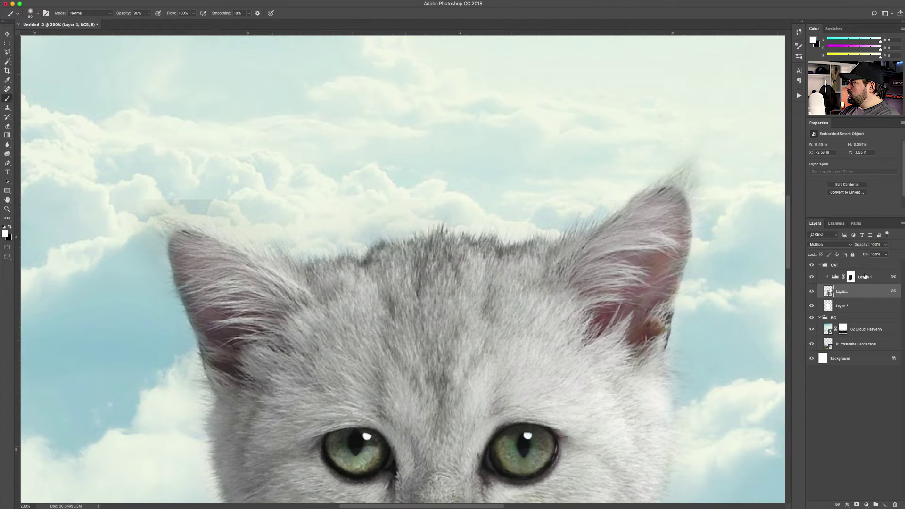
left_click(865, 276)
left_click(835, 277)
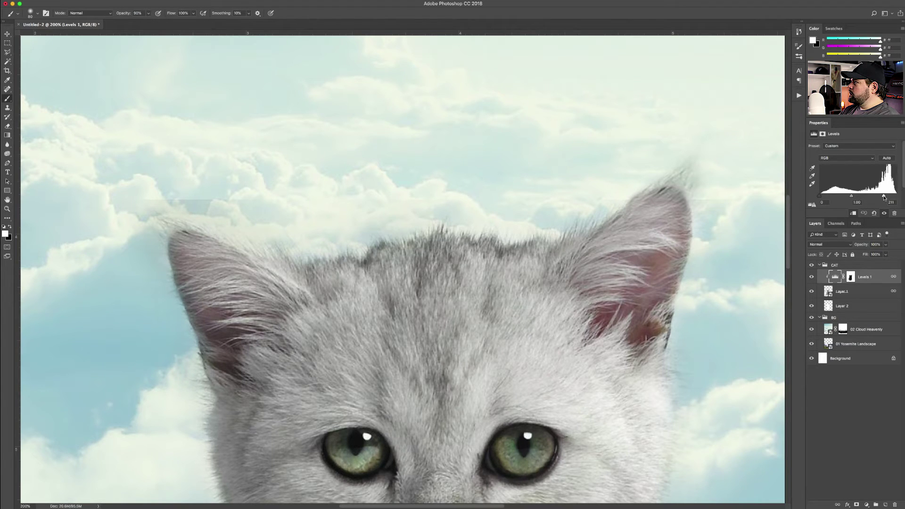
- Clean the haze around the cat's ears on the Levels 1 mask with a smaller 40% Eraser and restore the mountain-side ear tip
left_click(850, 278)
key("e")
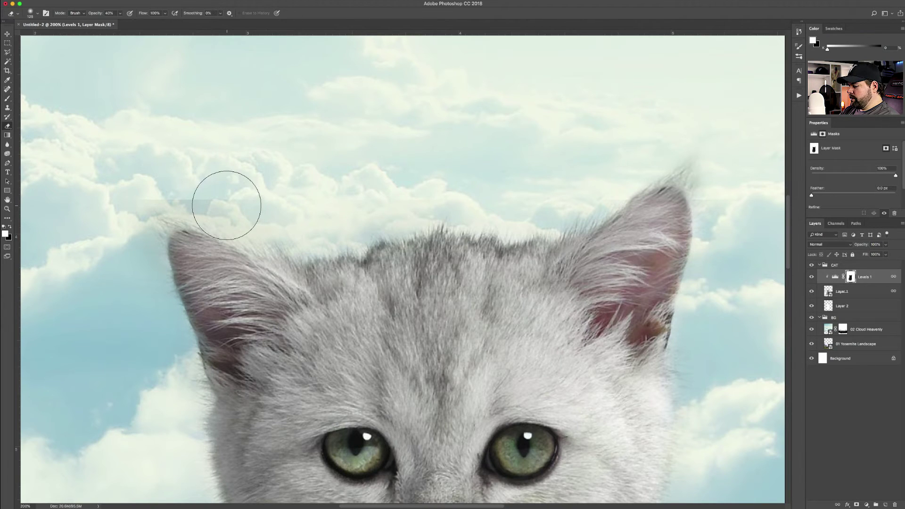
key("x")
key("bracketleft")
key("bracketleft")
key("bracketleft")
key("bracketleft")
key("bracketleft")
key("bracketleft")
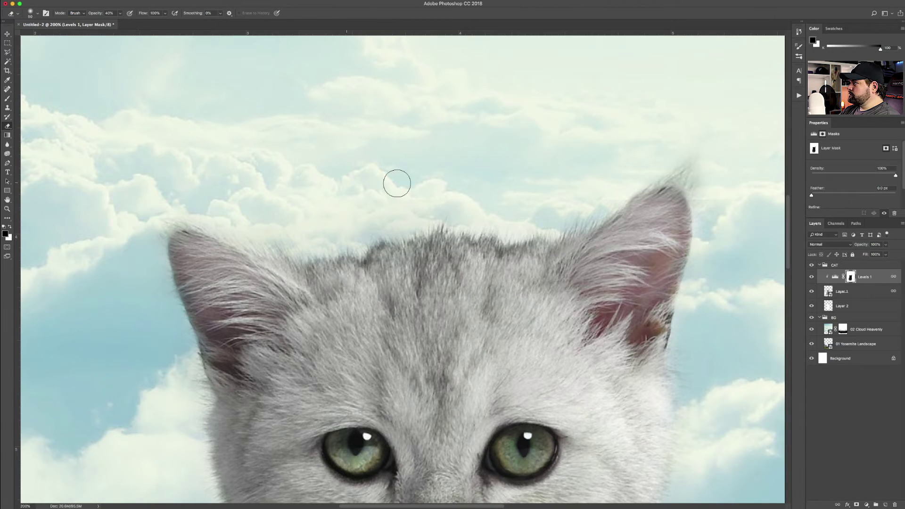
scroll(542, 182, "right", 5)
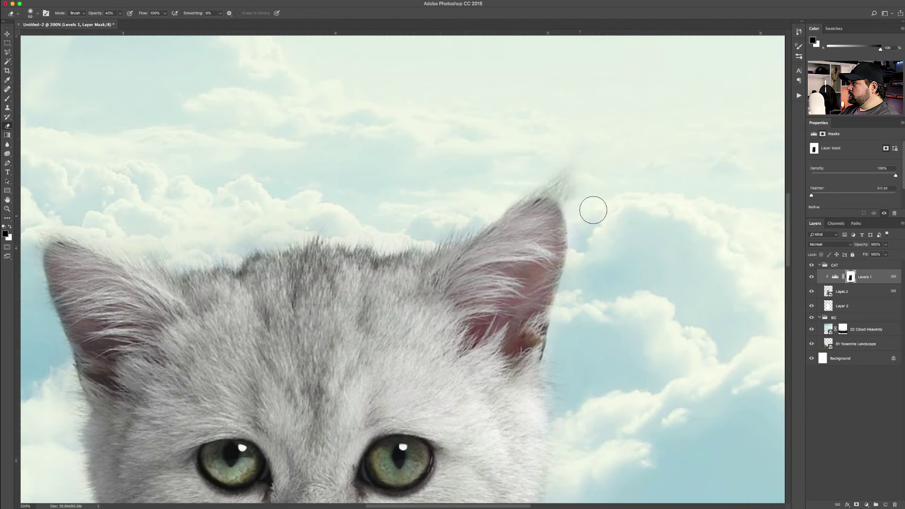
key("x")
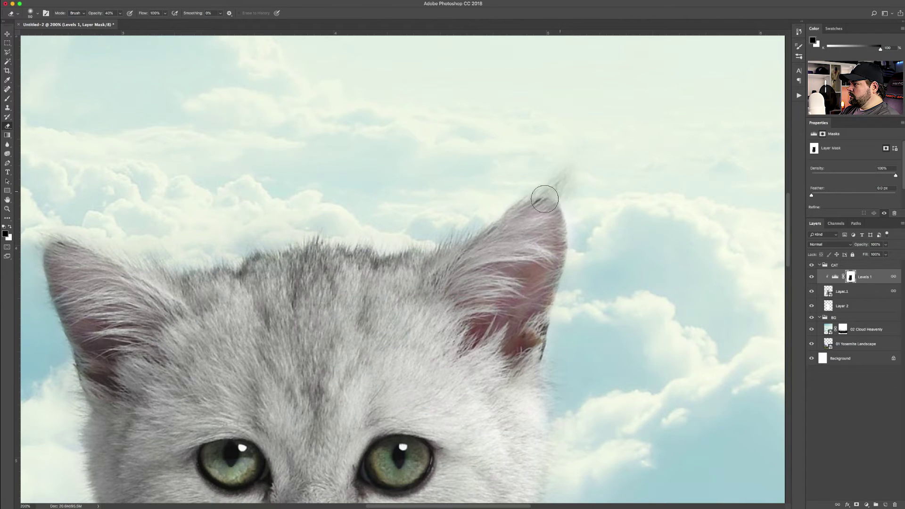
mouse_move(540, 210)
left_mouse_down()
mouse_move(550, 232)
mouse_move(521, 227)
mouse_move(550, 202)
mouse_move(512, 244)
left_mouse_up()
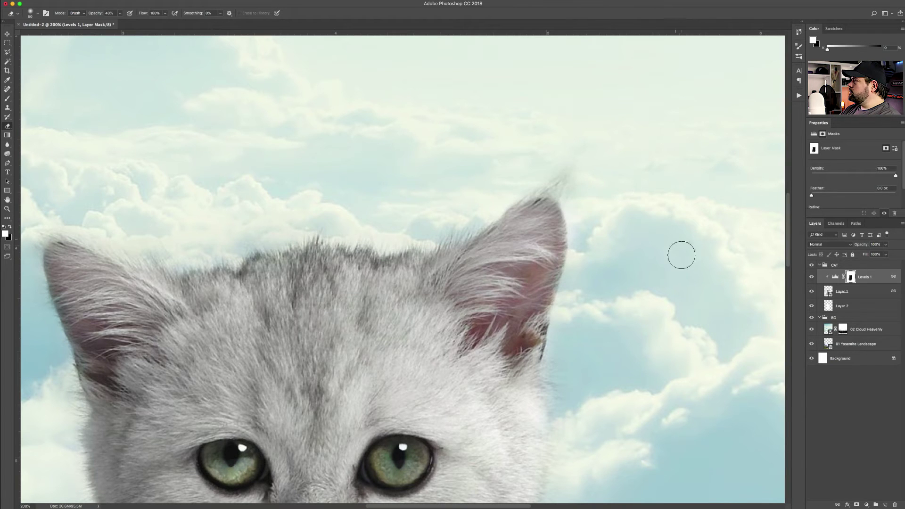
- Add a layer mask to Layer 2 and erase white spill along the cat's waterfall-side edge with the Eraser at 40% opacity
left_click(833, 305)
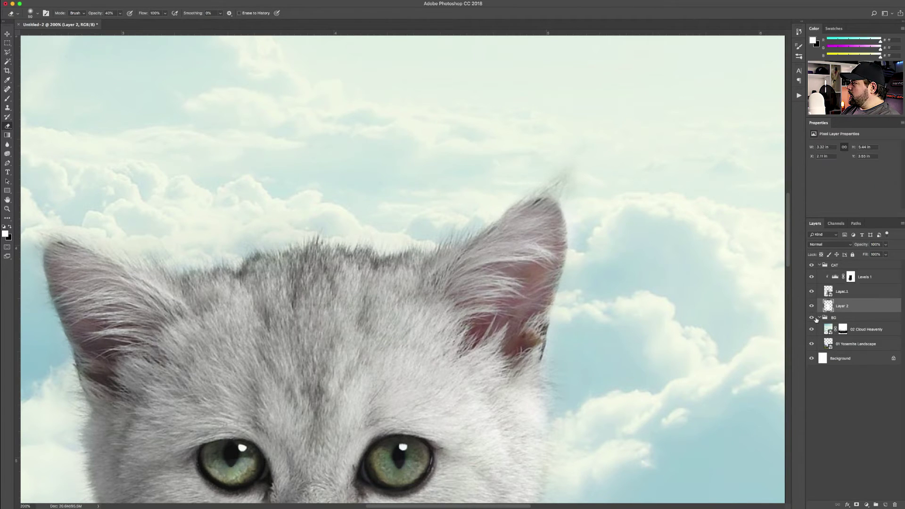
left_click(856, 505)
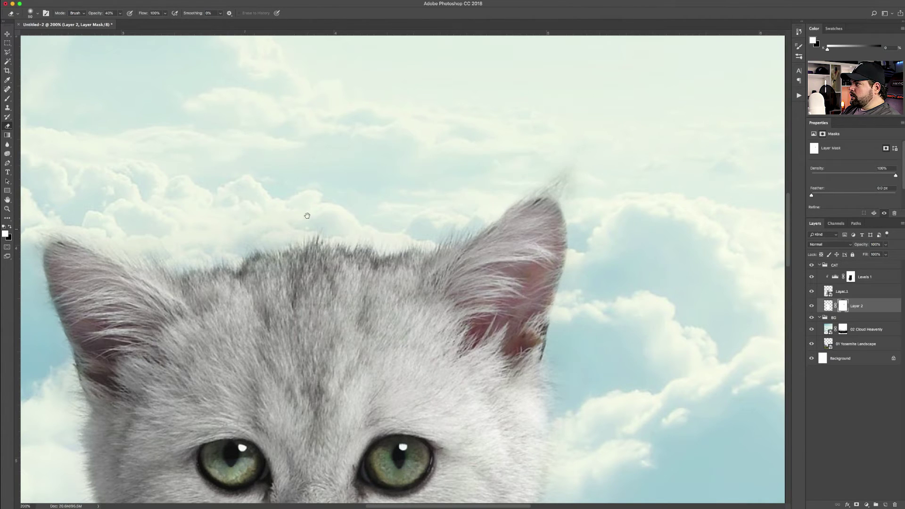
left_click_drag(257, 227, 465, 229)
scroll(466, 229, "down", 10)
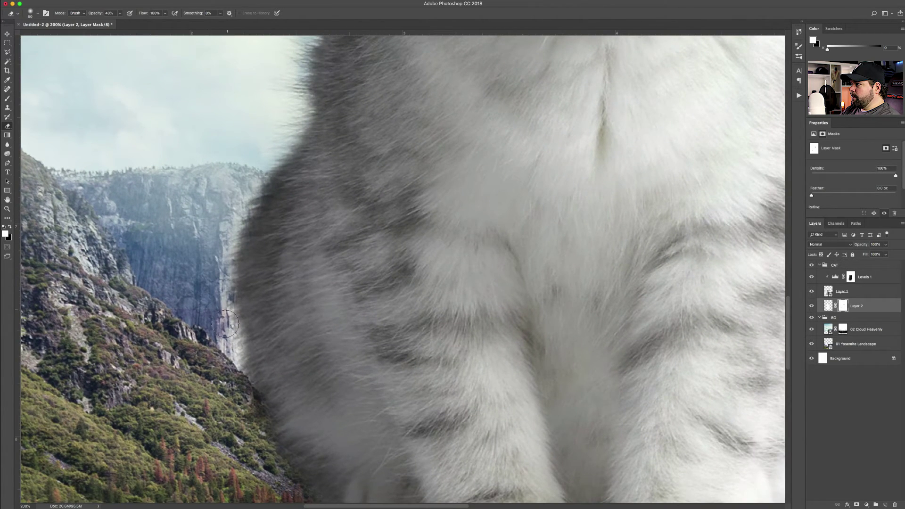
scroll(313, 383, "down", 5)
scroll(313, 383, "right", 5)
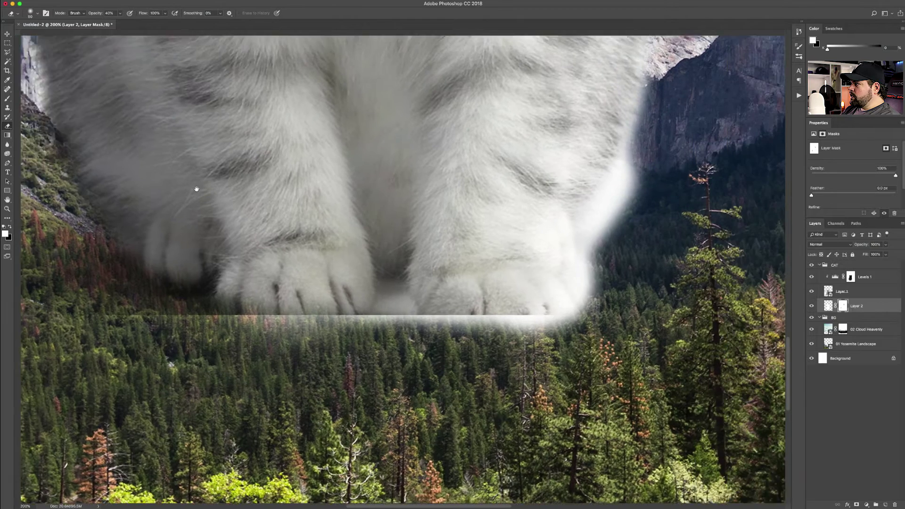
- Erase the white halo on Layer 2's mask along the cat's mountain-side leg and flank, up to the cheek
mouse_move(461, 282)
left_mouse_down()
mouse_move(474, 215)
mouse_move(478, 241)
mouse_move(462, 266)
mouse_move(462, 296)
mouse_move(512, 142)
mouse_move(493, 214)
mouse_move(480, 179)
mouse_move(480, 211)
mouse_move(456, 254)
mouse_move(454, 283)
left_mouse_up()
scroll(424, 321, "up", 5)
scroll(424, 320, "right", 4)
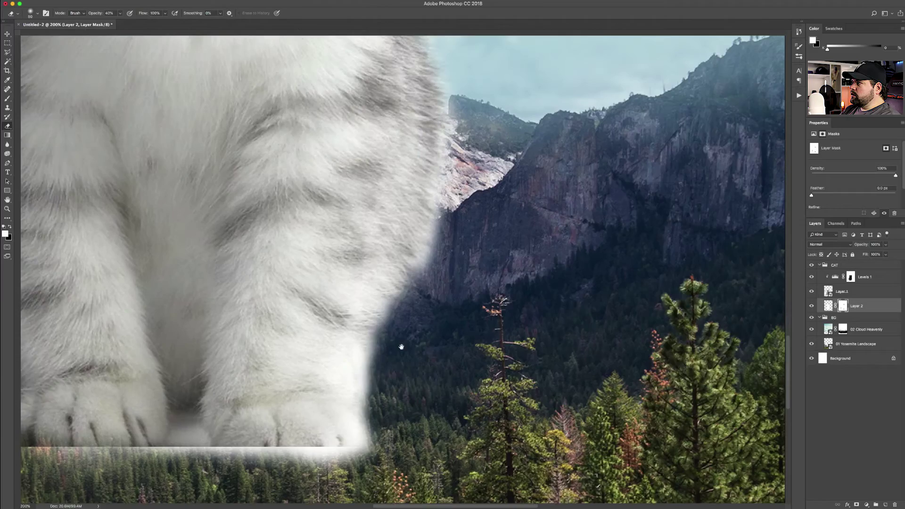
mouse_move(405, 329)
left_mouse_down()
mouse_move(388, 316)
mouse_move(408, 300)
mouse_move(396, 287)
mouse_move(418, 277)
left_mouse_up()
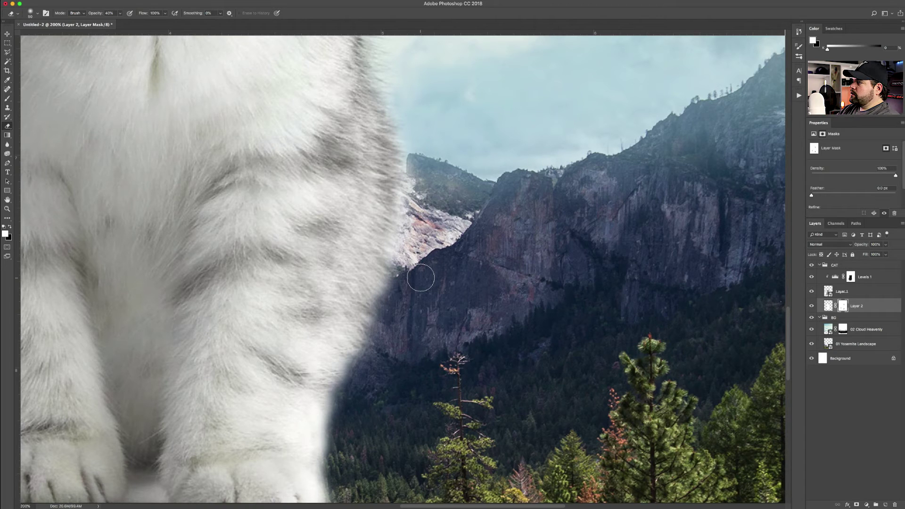
mouse_move(420, 278)
left_mouse_down()
mouse_move(405, 249)
mouse_move(424, 236)
mouse_move(431, 194)
left_mouse_up()
left_click_drag(399, 166, 421, 161)
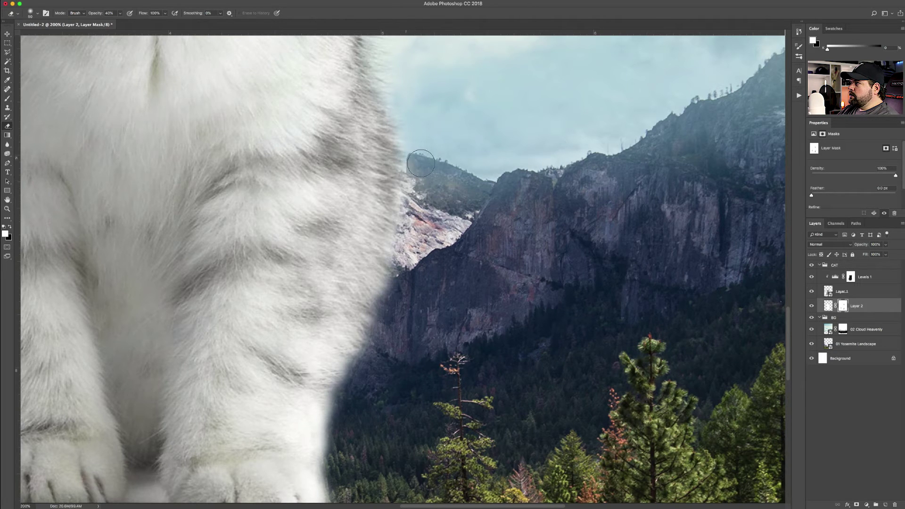
scroll(380, 254, "up", 5)
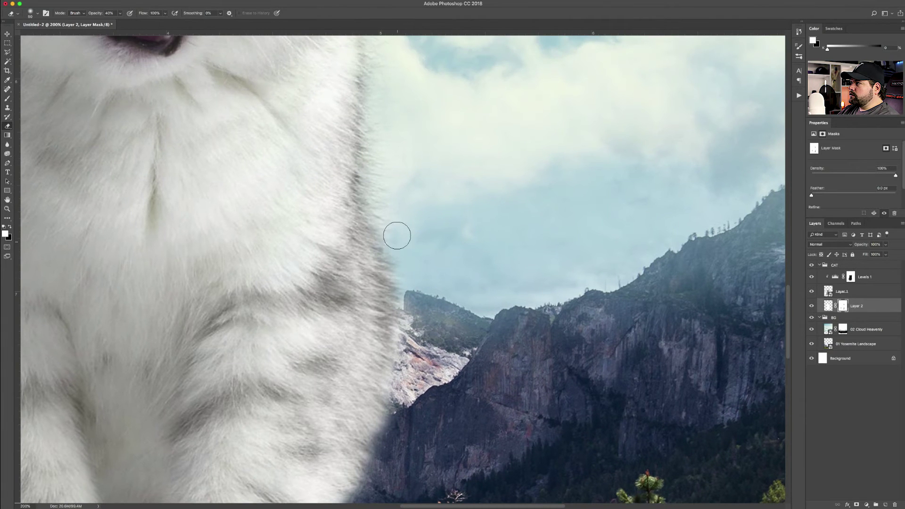
left_click_drag(404, 185, 403, 317)
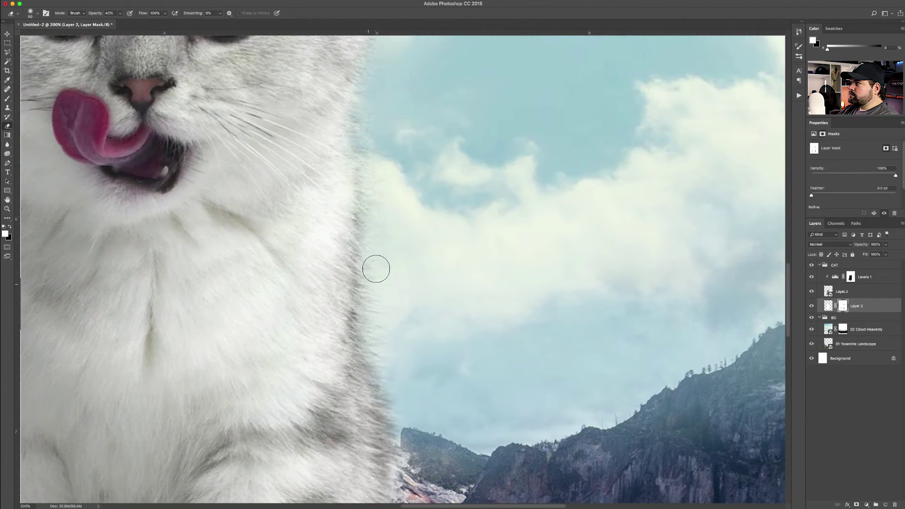
left_click_drag(389, 228, 376, 436)
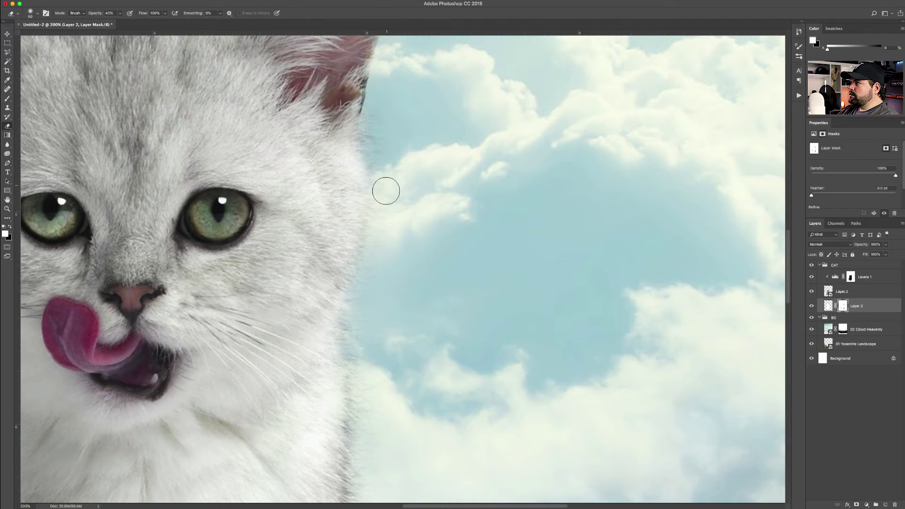
- Collapse the CAT and BG groups and add a layer mask to the CAT group
key("super+minus")
key("super+minus")
key("super+minus")
key("super+minus")
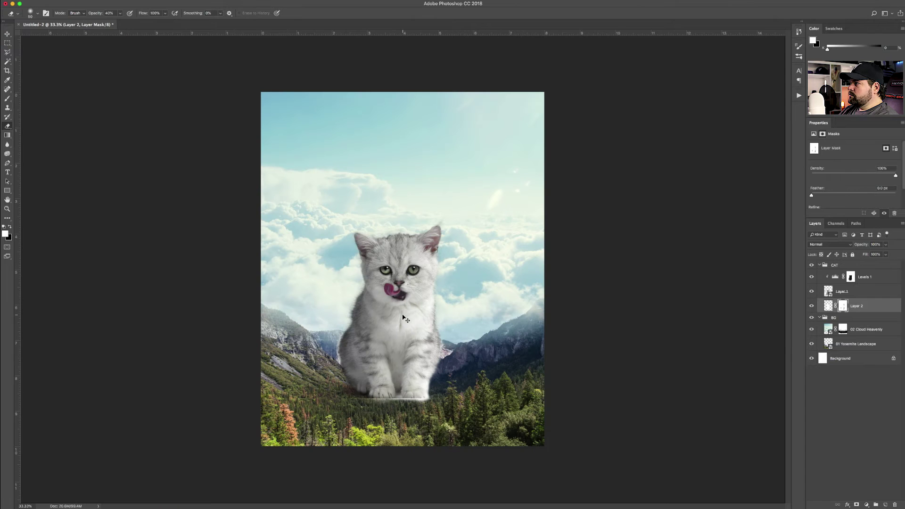
key("super+plus")
key("super+plus")
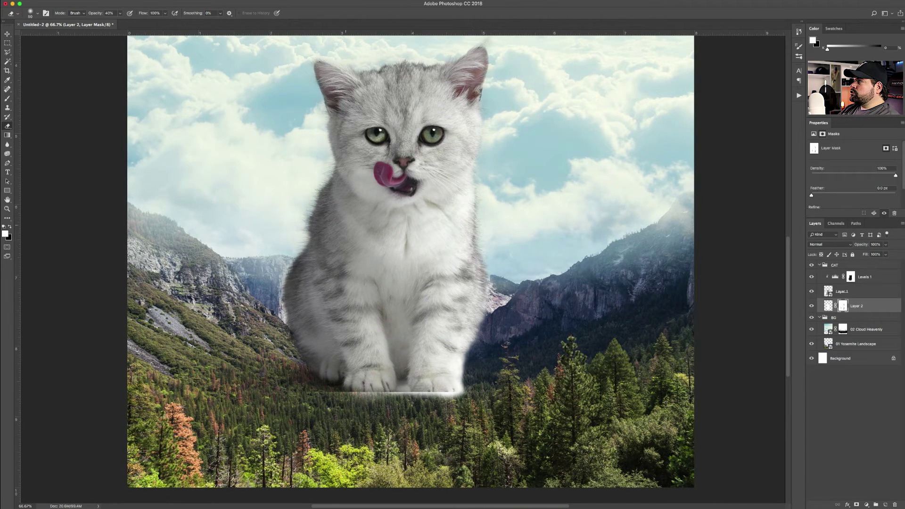
left_click(7, 34)
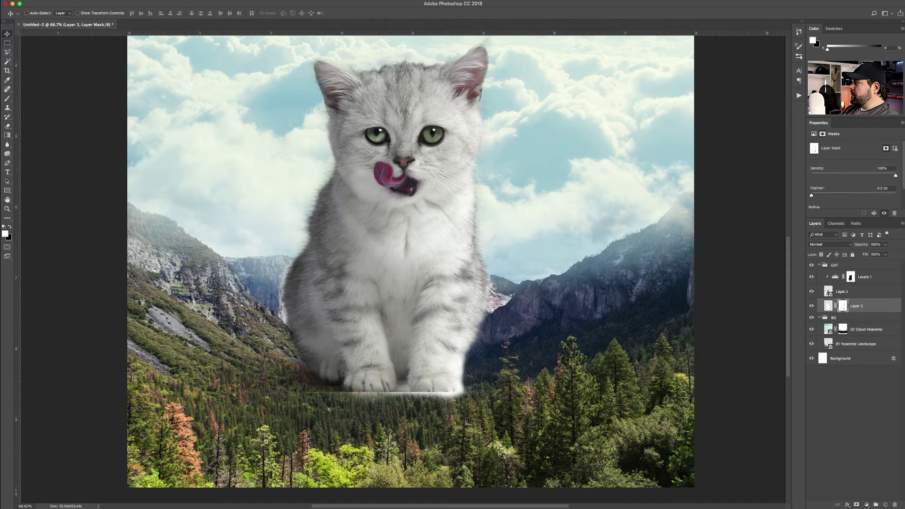
left_click(818, 265)
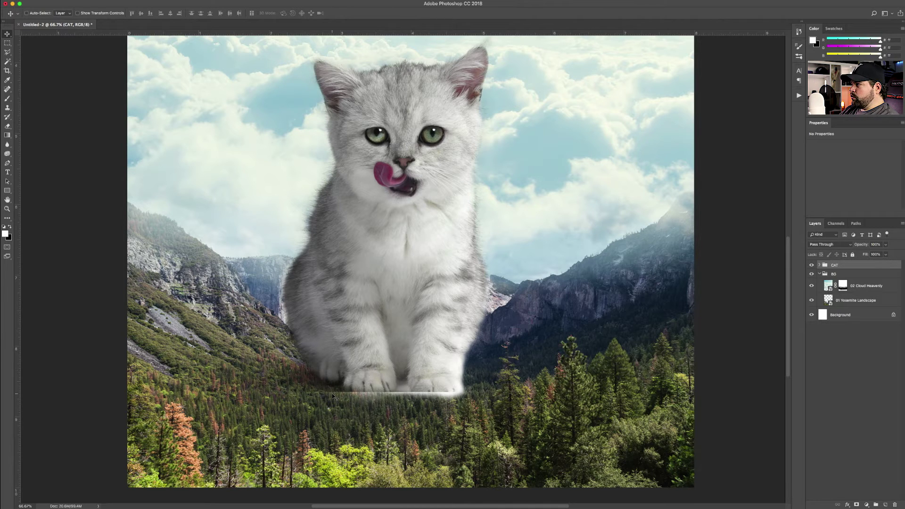
left_click(819, 274)
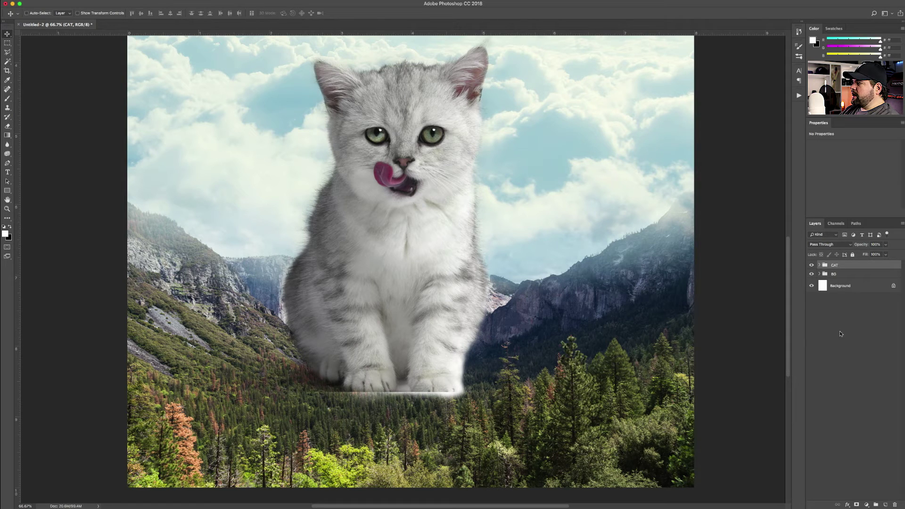
left_click(857, 505)
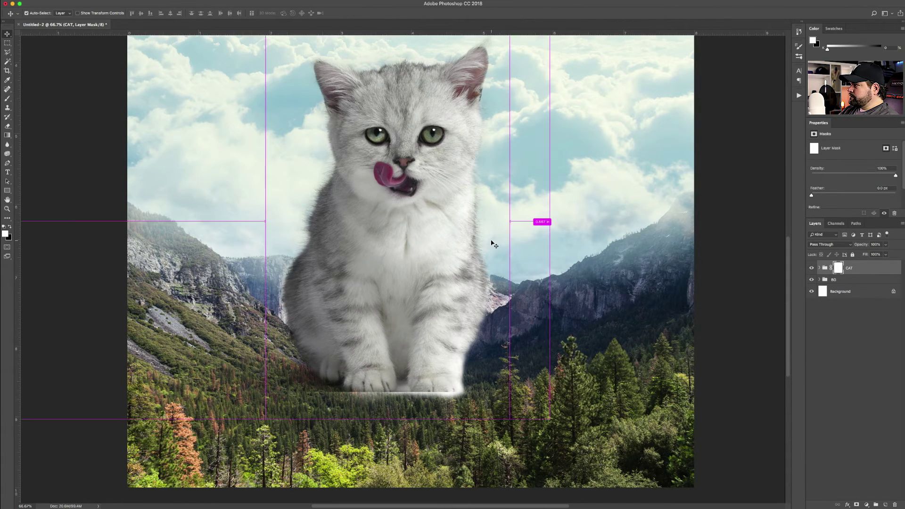
- Erase the white glow and hard edge beneath the mountain-side front paw on the CAT group's mask with the 40% Eraser
key("super+equal")
key("super+equal")
scroll(472, 241, "down", 5)
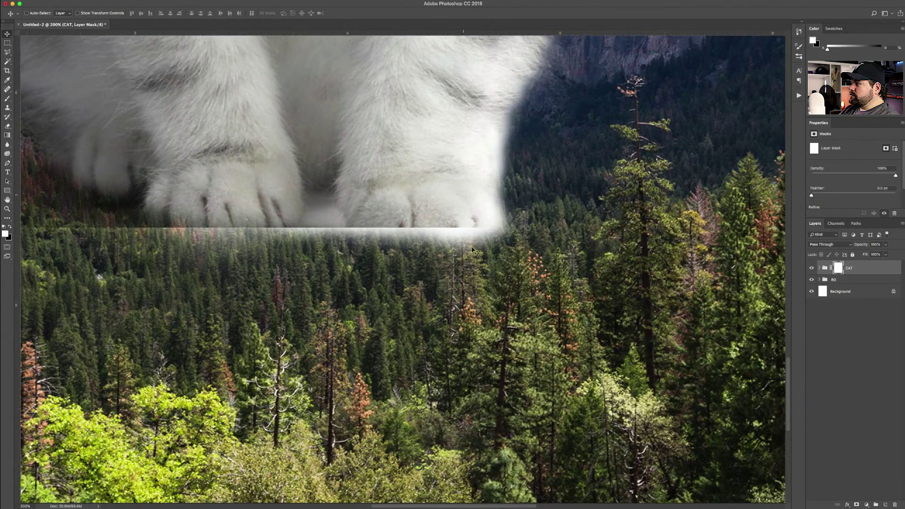
key("e")
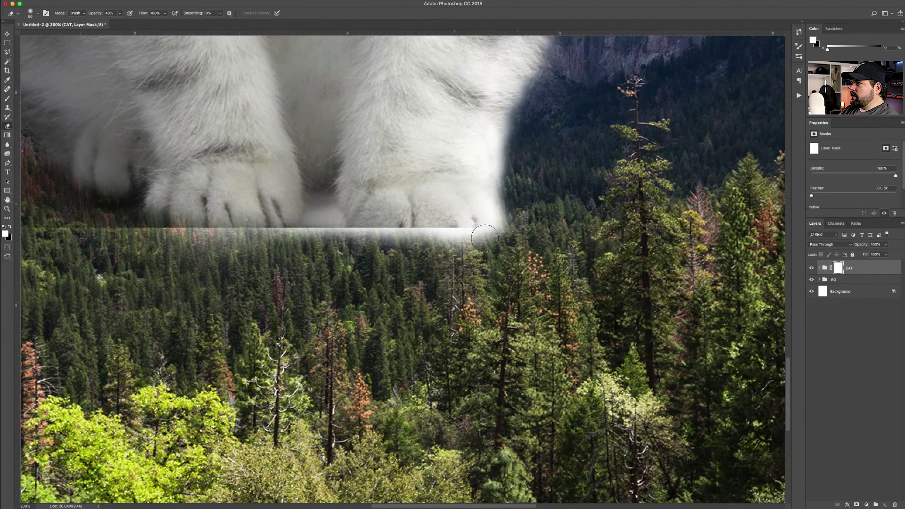
scroll(245, 211, "up", 5)
scroll(245, 210, "left", 8)
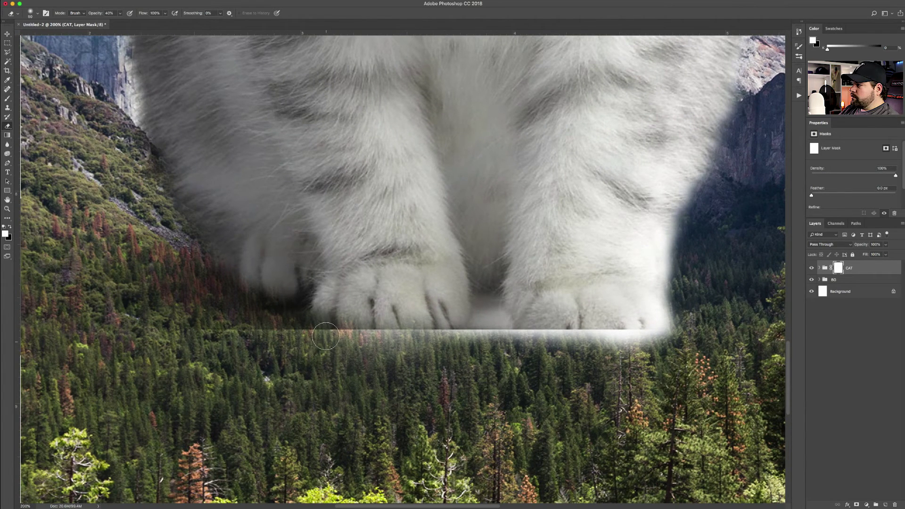
mouse_move(646, 331)
left_mouse_down()
mouse_move(670, 333)
mouse_move(646, 344)
mouse_move(638, 336)
mouse_move(634, 358)
left_mouse_up()
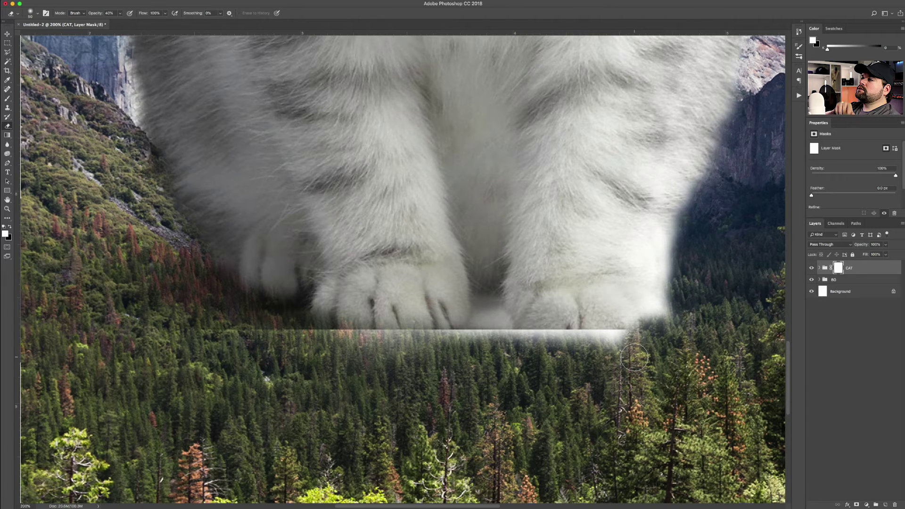
mouse_move(634, 357)
left_mouse_down()
mouse_move(642, 325)
mouse_move(623, 346)
mouse_move(607, 337)
mouse_move(595, 359)
mouse_move(585, 331)
mouse_move(563, 345)
mouse_move(547, 320)
mouse_move(637, 344)
left_mouse_up()
mouse_move(557, 354)
left_mouse_down()
mouse_move(537, 320)
mouse_move(518, 343)
mouse_move(499, 321)
mouse_move(488, 341)
mouse_move(480, 334)
mouse_move(455, 344)
mouse_move(517, 347)
left_mouse_up()
- Fade the bottoms of the waterfall-side front paw and rear paw into the forest on the CAT group's mask
mouse_move(437, 359)
left_mouse_down()
mouse_move(464, 321)
mouse_move(427, 342)
mouse_move(404, 327)
mouse_move(394, 347)
mouse_move(373, 317)
mouse_move(345, 312)
mouse_move(341, 332)
mouse_move(329, 323)
mouse_move(310, 340)
left_mouse_up()
mouse_move(404, 343)
left_mouse_down()
mouse_move(436, 344)
mouse_move(457, 328)
left_mouse_up()
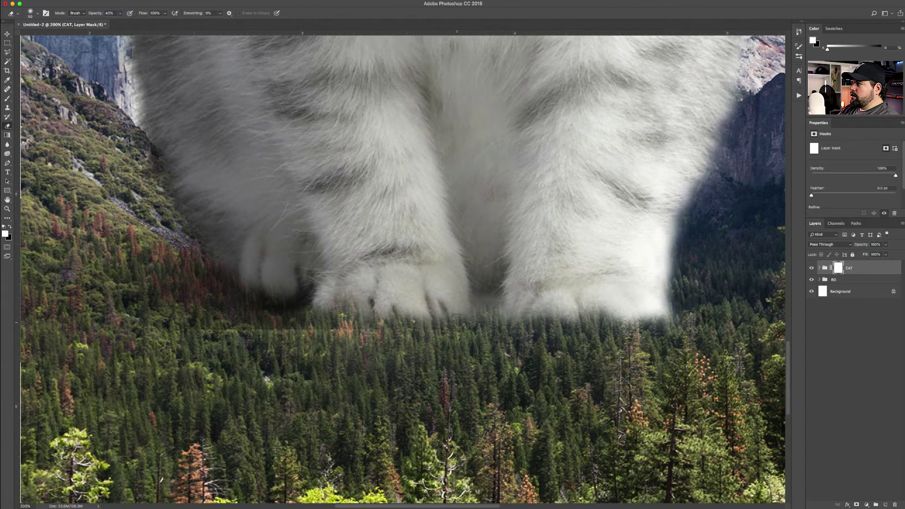
mouse_move(325, 304)
left_mouse_down()
mouse_move(277, 325)
mouse_move(272, 300)
mouse_move(236, 292)
mouse_move(225, 256)
mouse_move(172, 220)
left_mouse_up()
left_click_drag(212, 268, 226, 270)
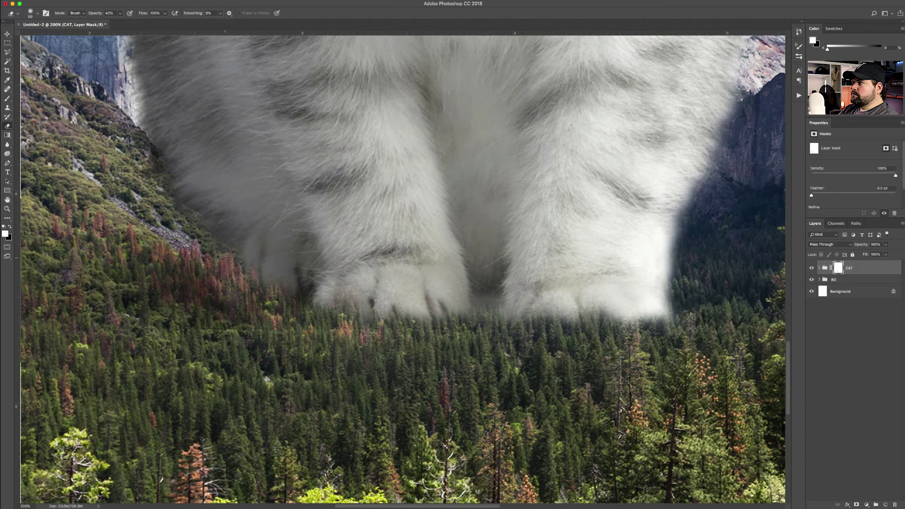
- Erase the cat's waterfall-side rear paw and lower flank along the rocky slope on the CAT group's mask
mouse_move(192, 228)
left_mouse_down()
mouse_move(222, 233)
mouse_move(180, 221)
mouse_move(218, 255)
mouse_move(172, 215)
left_mouse_up()
mouse_move(154, 185)
left_mouse_down()
mouse_move(159, 172)
mouse_move(150, 150)
mouse_move(232, 223)
mouse_move(278, 249)
mouse_move(311, 292)
mouse_move(285, 265)
left_mouse_up()
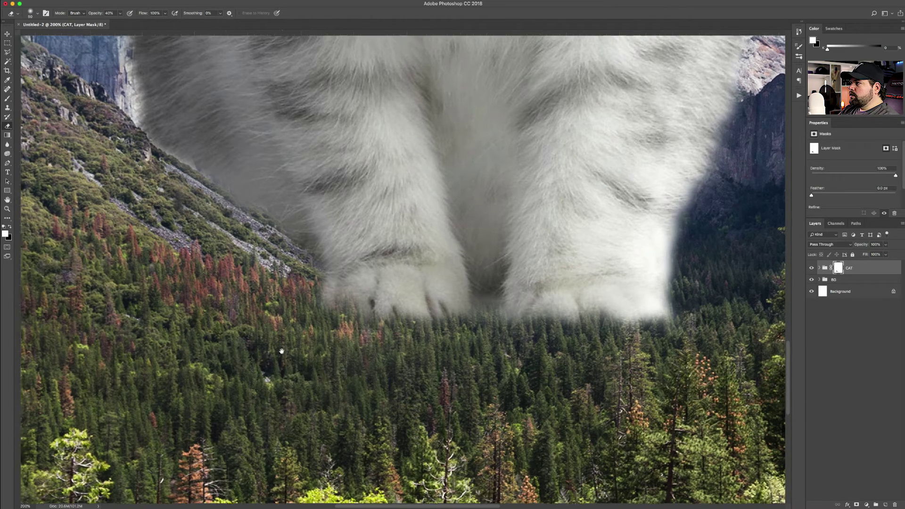
scroll(245, 306, "up", 5)
scroll(245, 305, "left", 2)
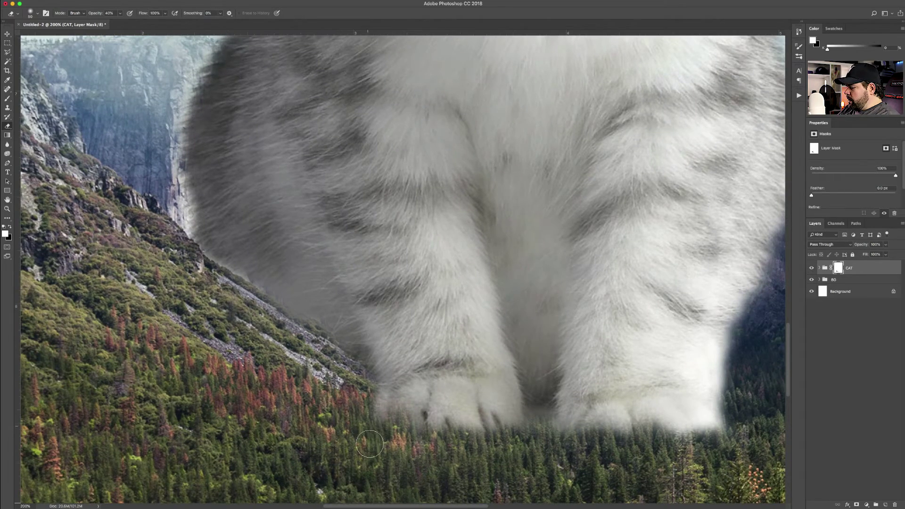
- Erase small treetop-shaped notches along the bottoms of both front paws and the gap between them on the CAT group's mask
key("[")
key("x")
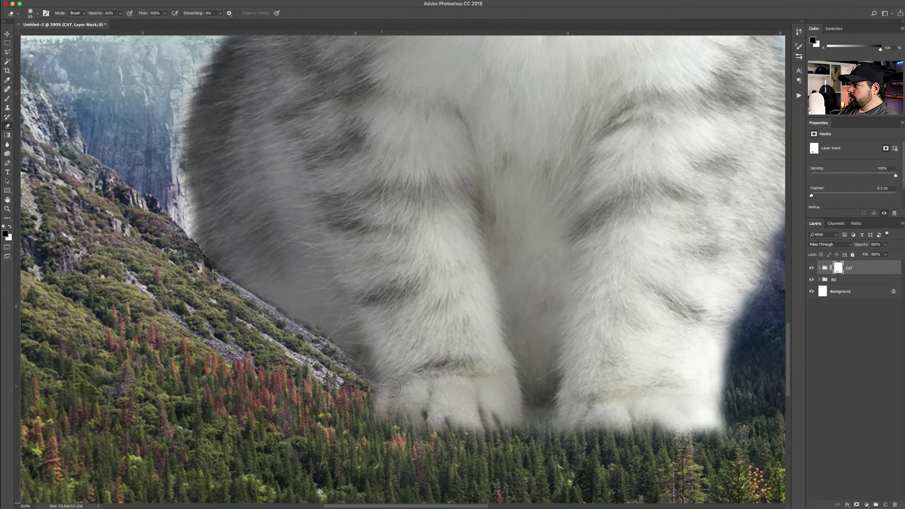
scroll(388, 388, "down", 3)
scroll(388, 387, "right", 3)
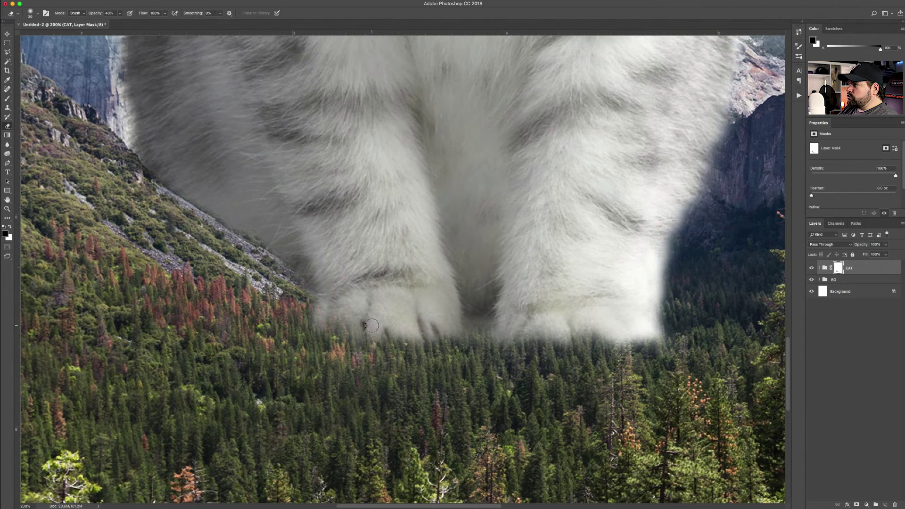
key("x")
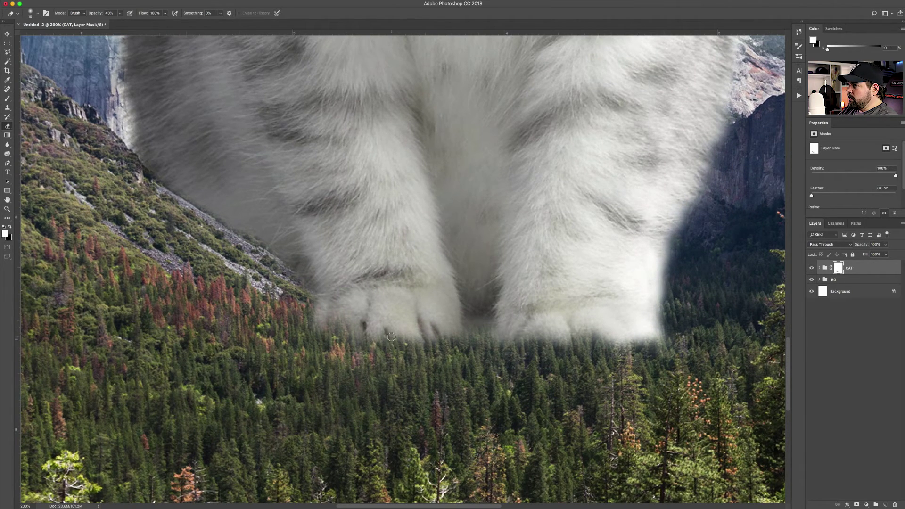
left_click_drag(400, 332, 384, 346)
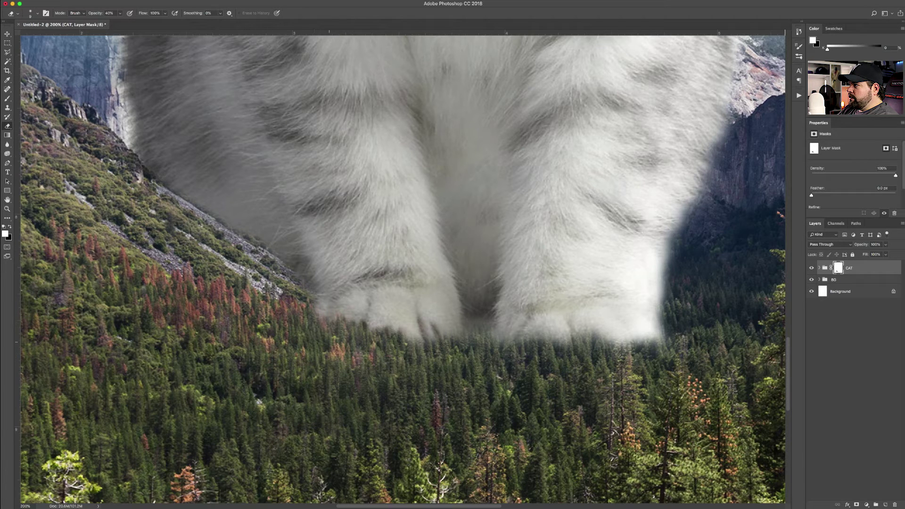
mouse_move(409, 338)
left_mouse_down()
mouse_move(411, 318)
mouse_move(424, 347)
mouse_move(442, 321)
mouse_move(457, 338)
left_mouse_up()
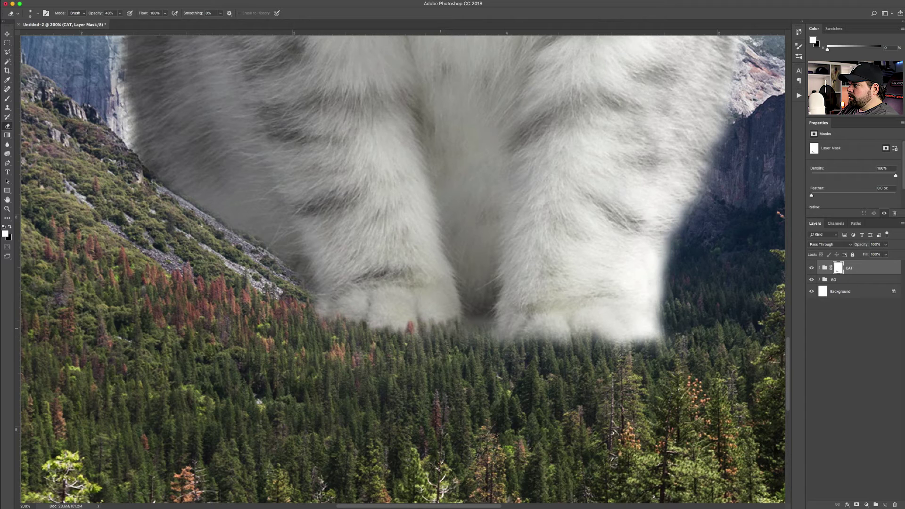
mouse_move(500, 338)
left_mouse_down()
mouse_move(527, 325)
mouse_move(507, 340)
left_mouse_up()
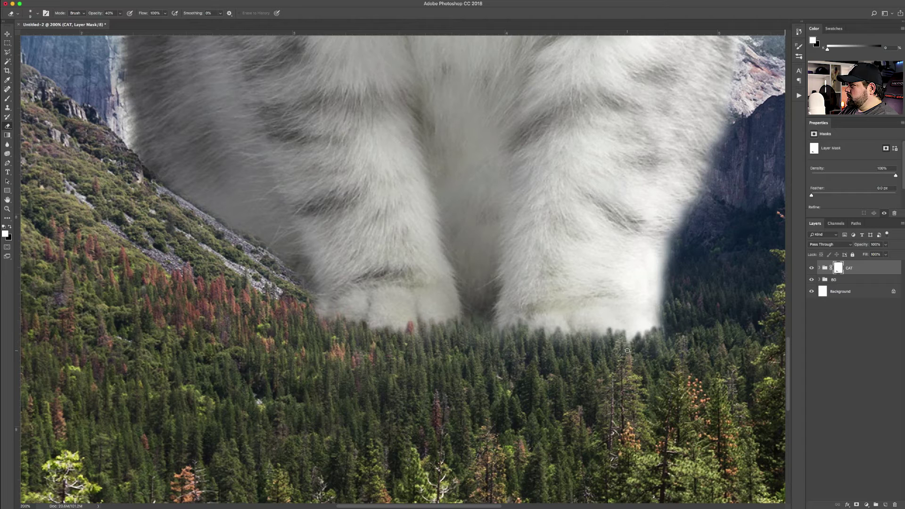
- Fade the bottoms of the front paws into the forest on the CAT group's mask with a very large, low-opacity Eraser
key("bracketright")
key("bracketright")
key("bracketright")
key("bracketright")
key("bracketright")
key("bracketright")
key("bracketright")
key("bracketright")
key("bracketright")
key("bracketright")
key("bracketright")
key("bracketright")
key("bracketright")
key("bracketright")
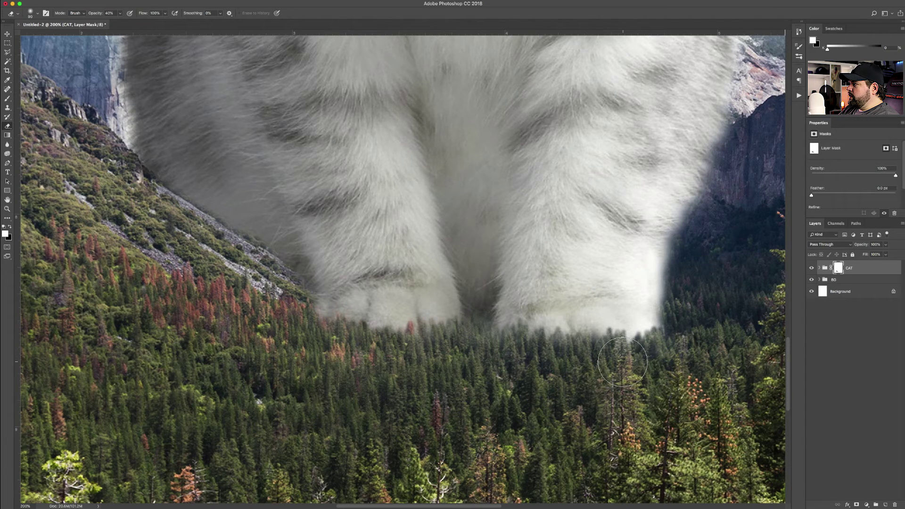
key("2")
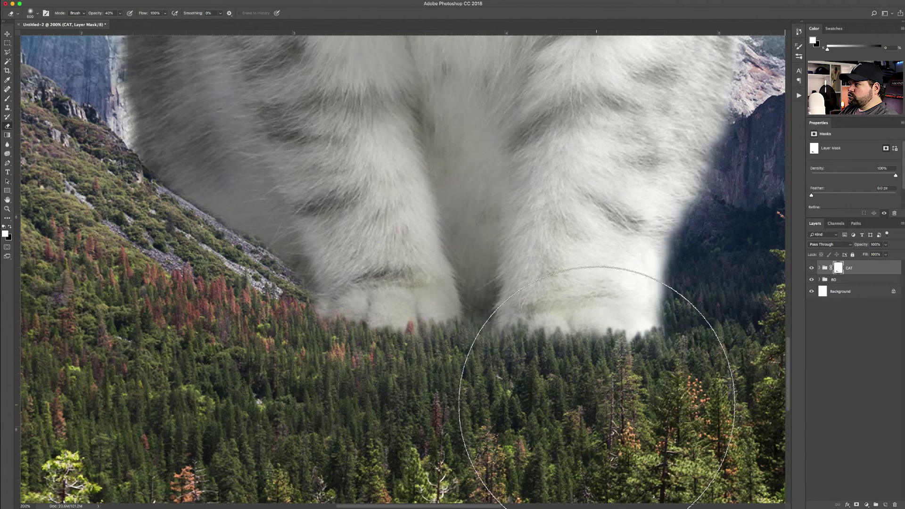
left_click_drag(607, 387, 585, 332)
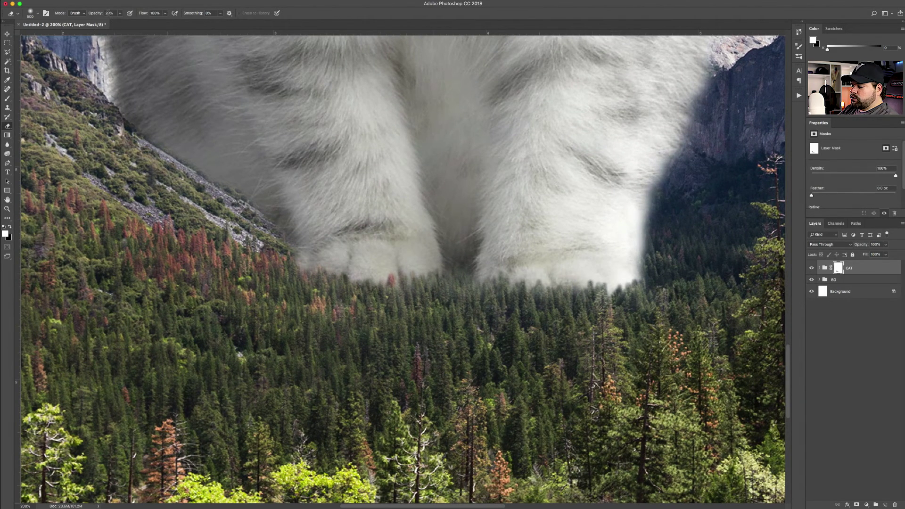
left_click_drag(119, 13, 121, 18)
key("2")
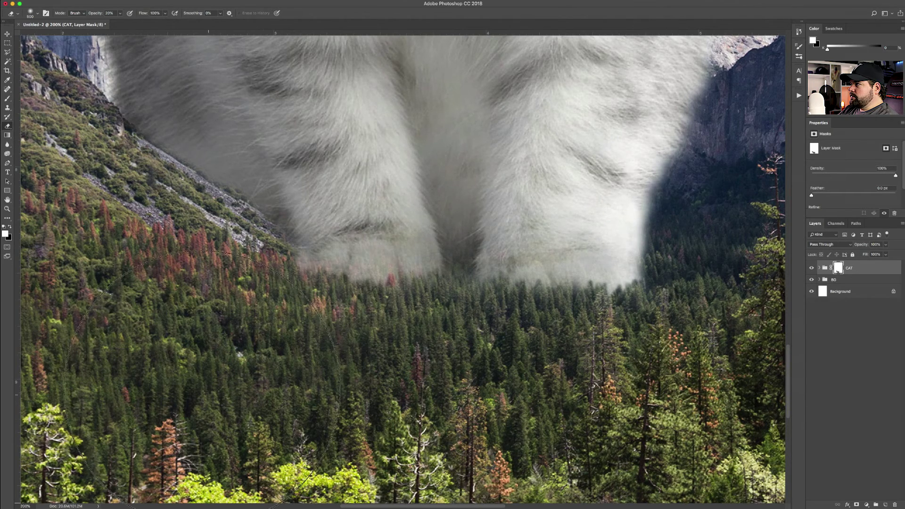
- Reduce the Eraser to 100 px and swap the colors so black is the foreground
key("bracketleft")
key("bracketleft")
key("bracketleft")
key("bracketleft")
key("bracketleft")
key("bracketleft")
key("bracketleft")
key("bracketleft")
key("x")
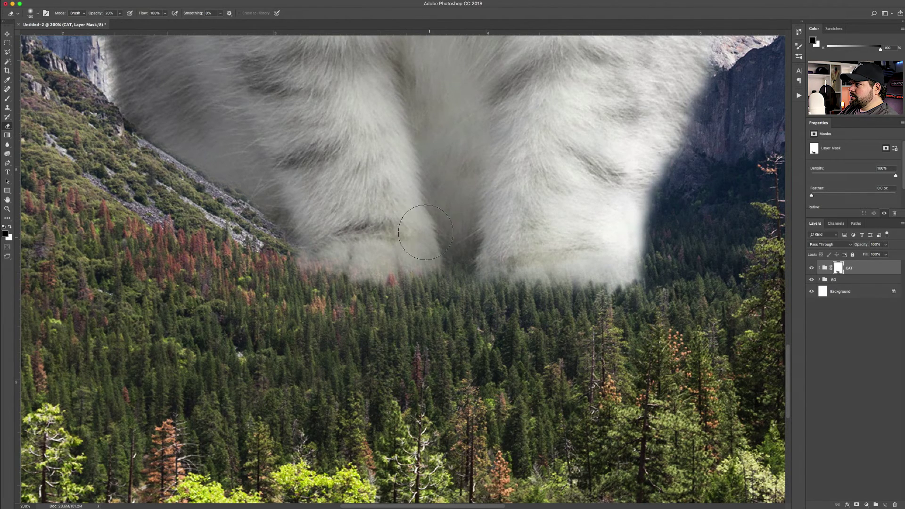
- Examine the whole composite and how the cat's edges and paws blend into the valley
key("super+0")
key("super+minus")
key("super+minus")
key("super+minus")
key("super+minus")
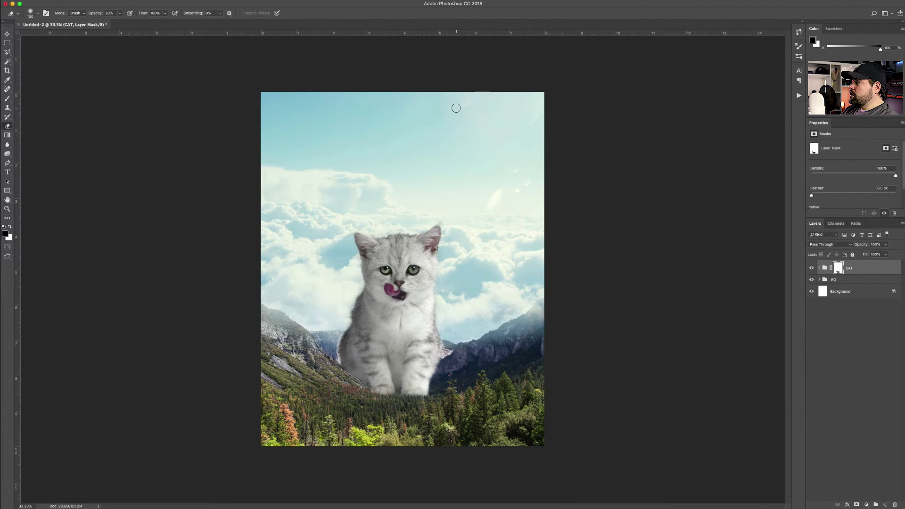
key("super+plus")
scroll(456, 108, "down", 5)
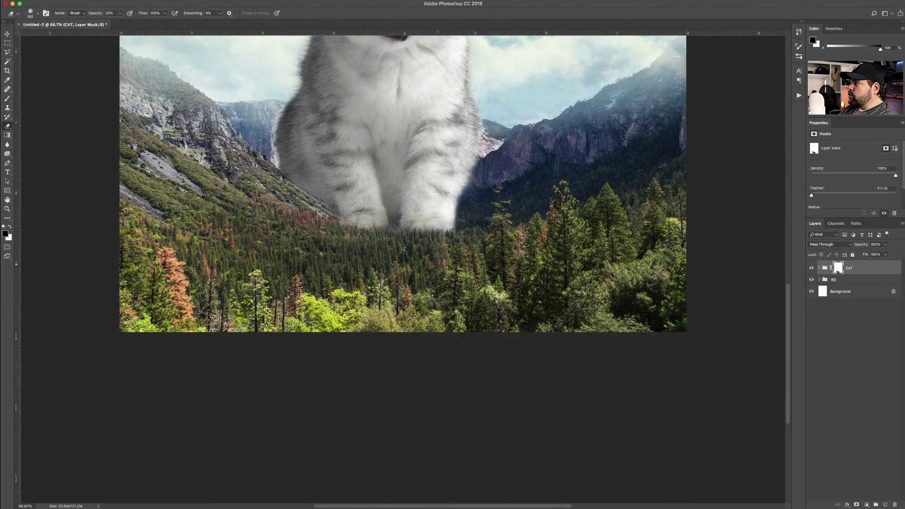
scroll(437, 264, "up", 5)
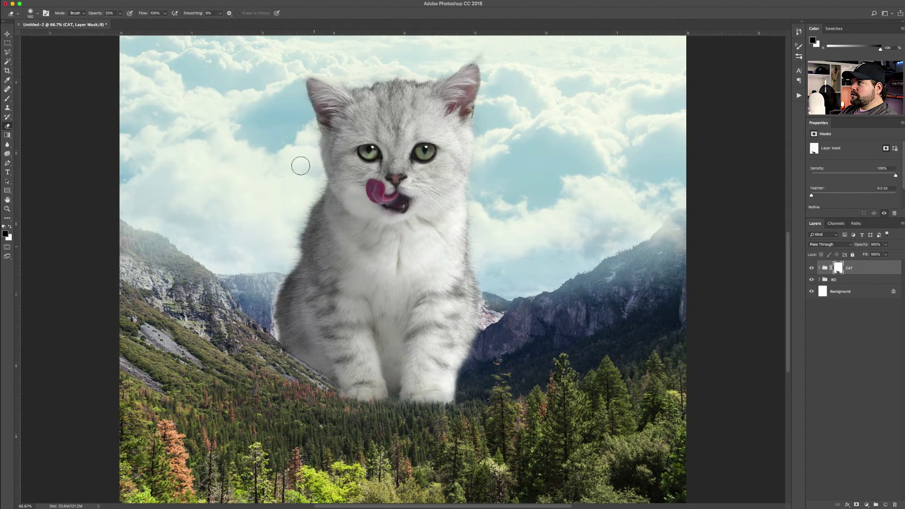
- Place the 04 flock of birds image and shrink it to about 0.36 × 0.24 in
left_click(7, 34)
key("super+minus")
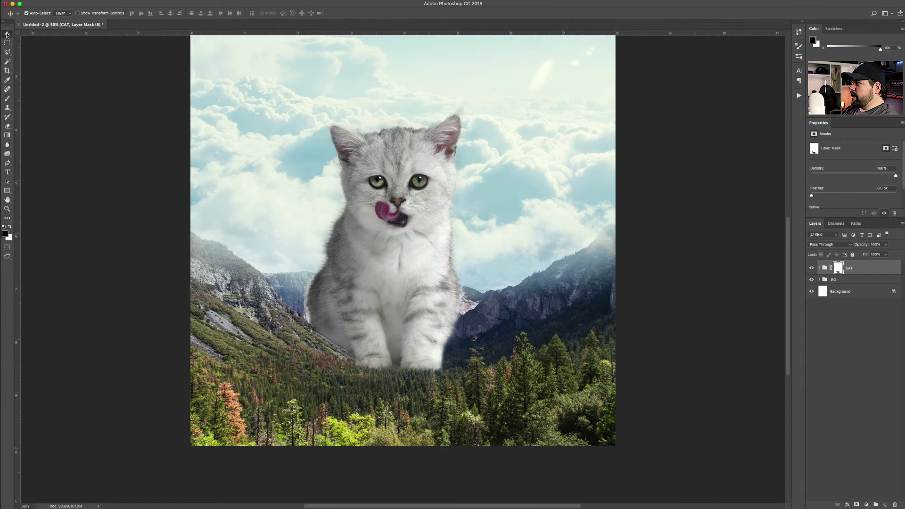
key("super+minus")
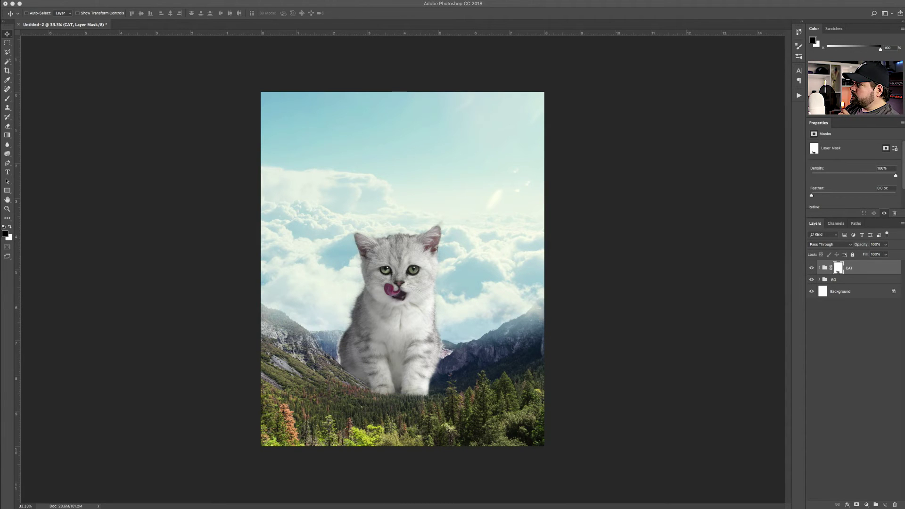
left_click_drag(904, 226, 480, 287)
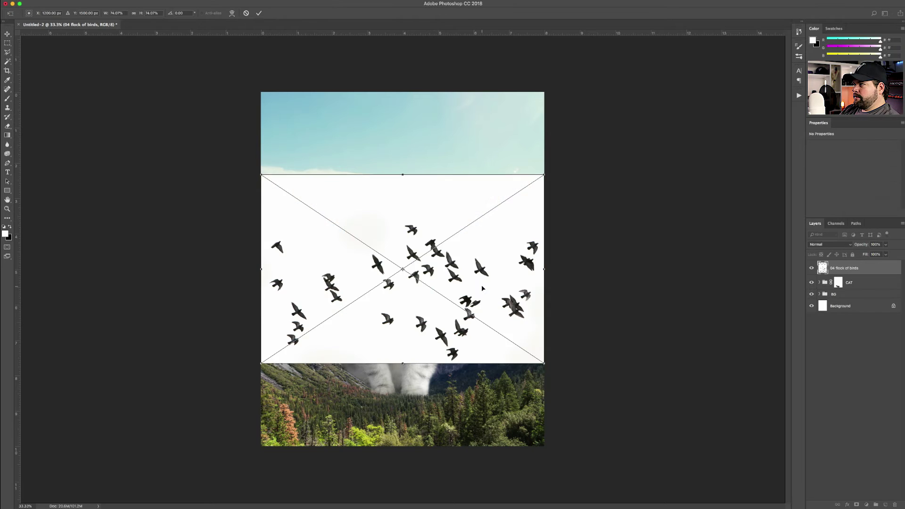
key("super+plus")
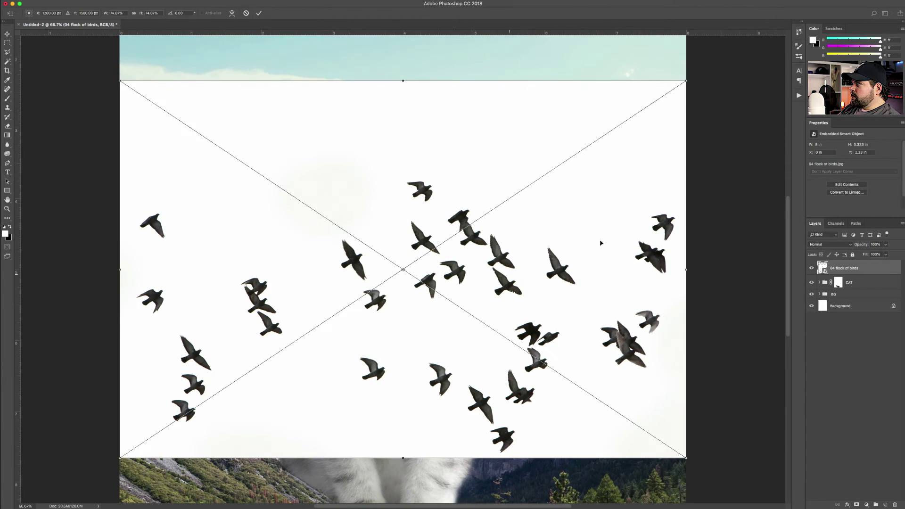
left_click_drag(686, 80, 416, 258)
key("Return")
scroll(430, 261, "down", 5)
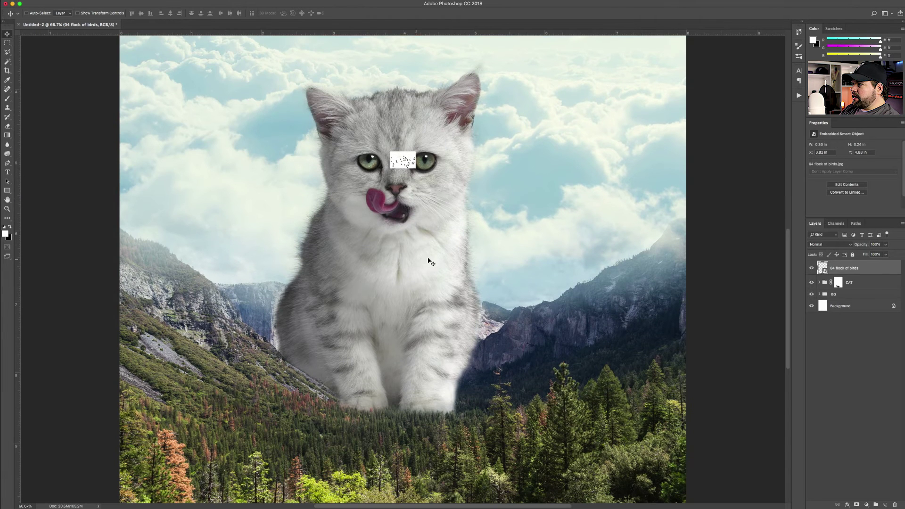
- Move the small bird image beside the cat's chin at the edge of the sky and scale it to about 0.45 × 0.3 in
left_click_drag(403, 161, 477, 219)
key("ctrl+t")
key("Return")
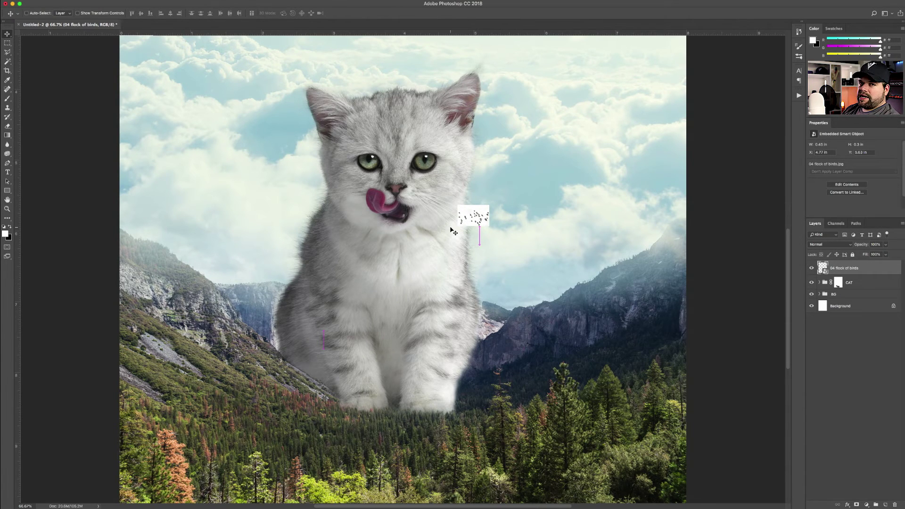
- Set the 04 flock of birds layer's blend mode to Multiply
left_click(829, 245)
left_click(829, 245)
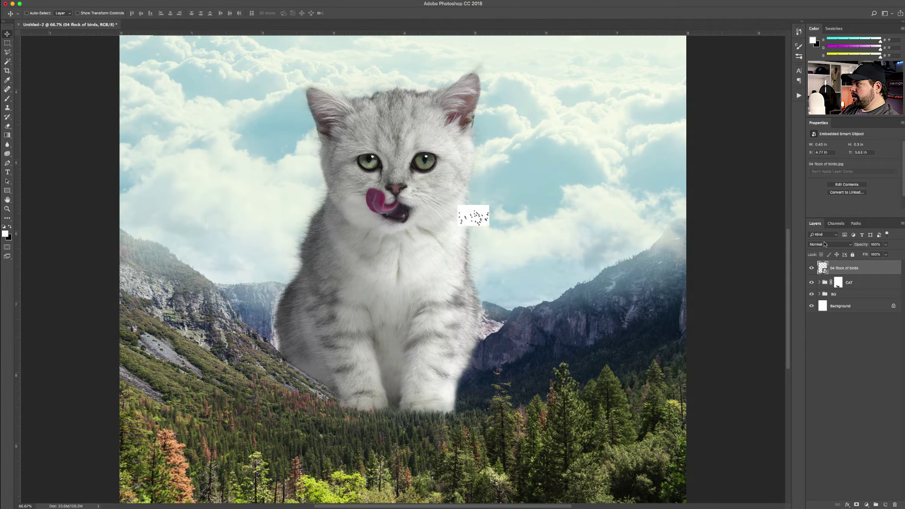
left_click(825, 244)
left_click(821, 266)
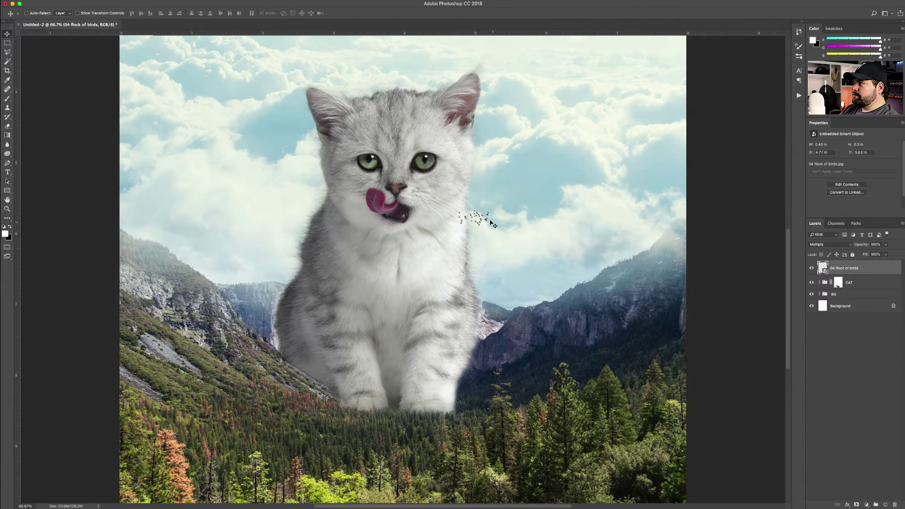
- Enlarge the small flock to about 0.507 × 0.337 in and lower its layer opacity to about 24%
key("ctrl+t")
left_click_drag(491, 204, 494, 200)
key("Return")
left_click(887, 244)
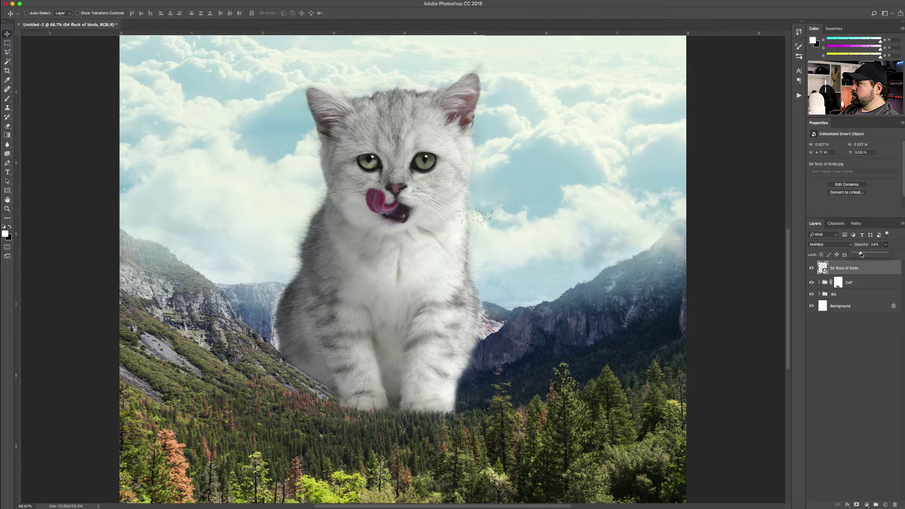
left_click(846, 390)
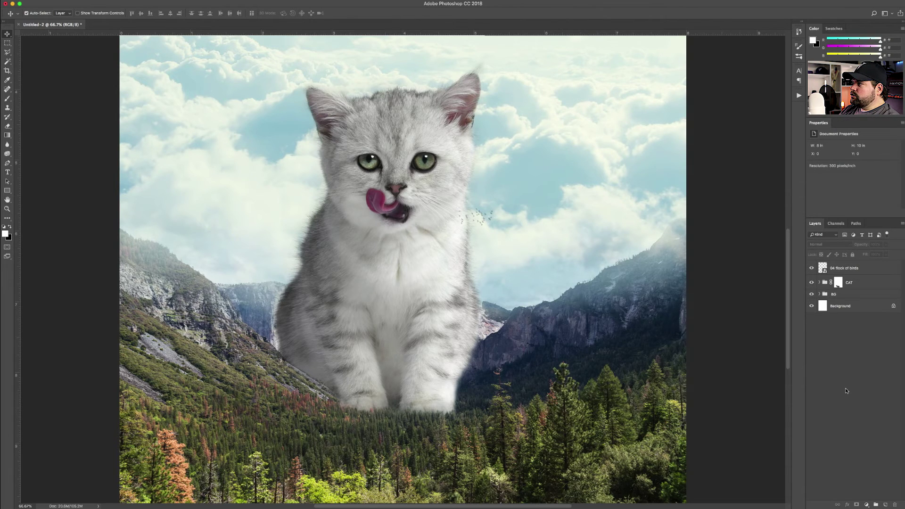
- Examine the faded flock's scale and visibility beside the cat at several magnifications
key("super+minus")
key("super+minus")
key("super+plus")
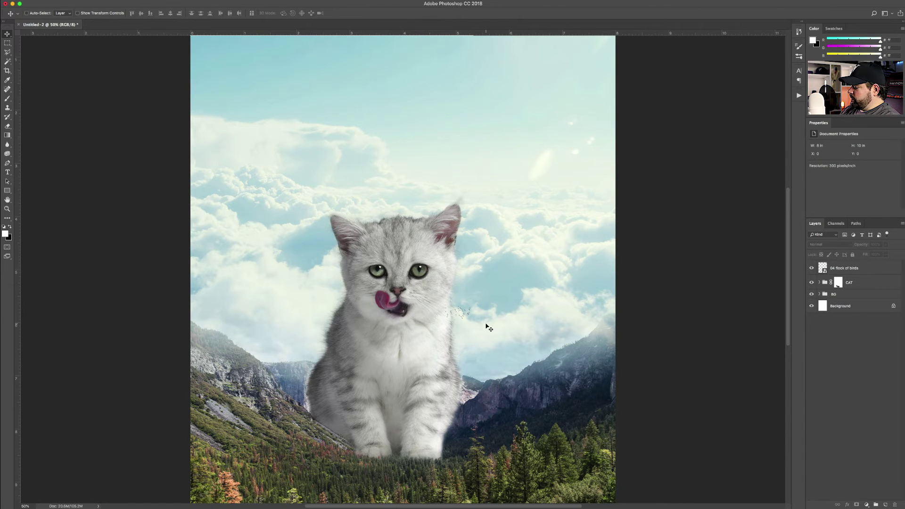
key("super+plus")
key("super+plus")
scroll(518, 311, "down", 3)
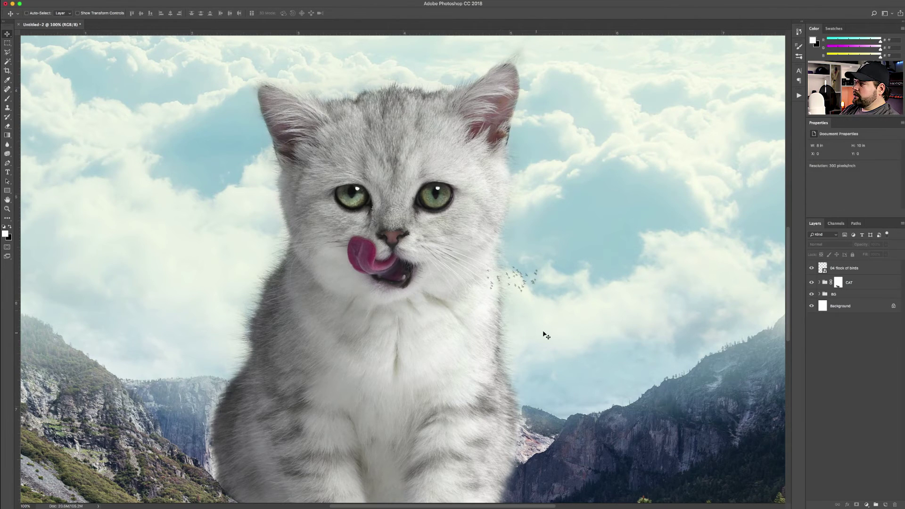
key("super+minus")
scroll(469, 301, "down", 5)
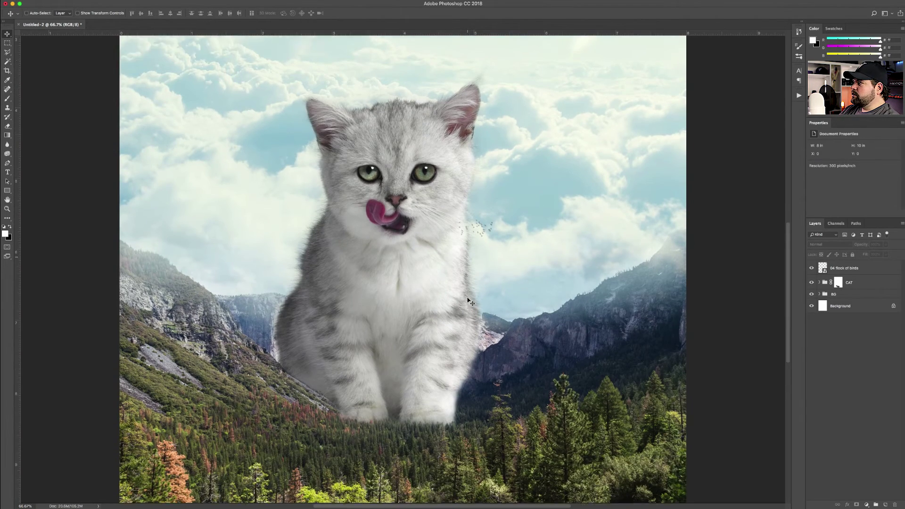
key("super+minus")
scroll(453, 230, "up", 2)
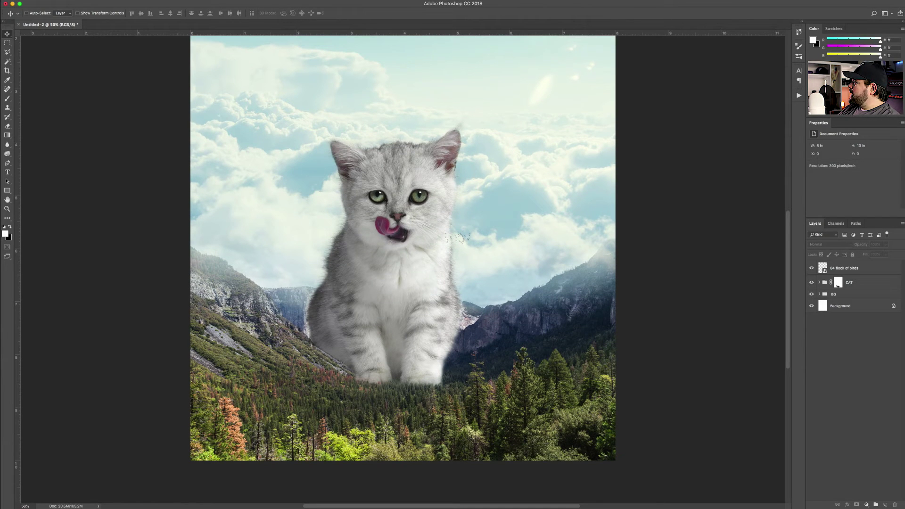
- Place the 04 Bird Flock image and scale and position it with one large bird in the waterfall-side sky and the rest across the slope and cat's legs
left_click_drag(904, 396, 644, 396)
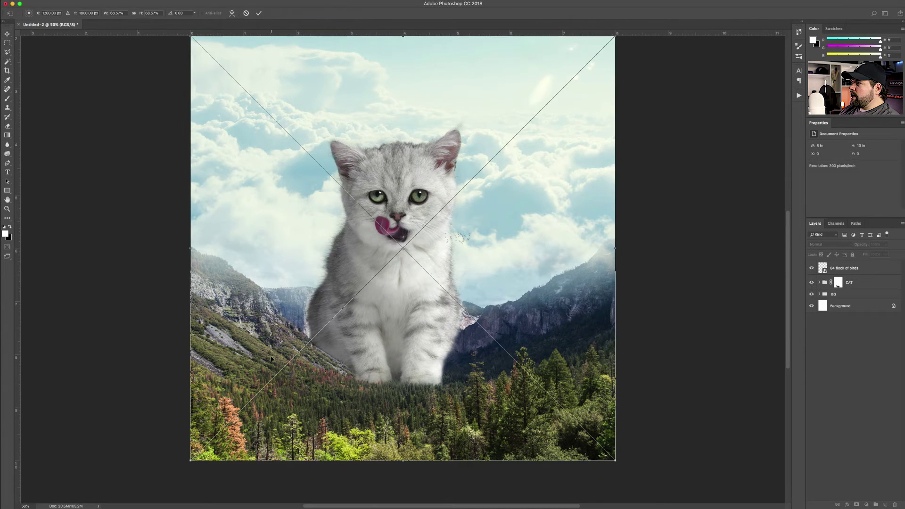
left_click_drag(615, 460, 500, 346)
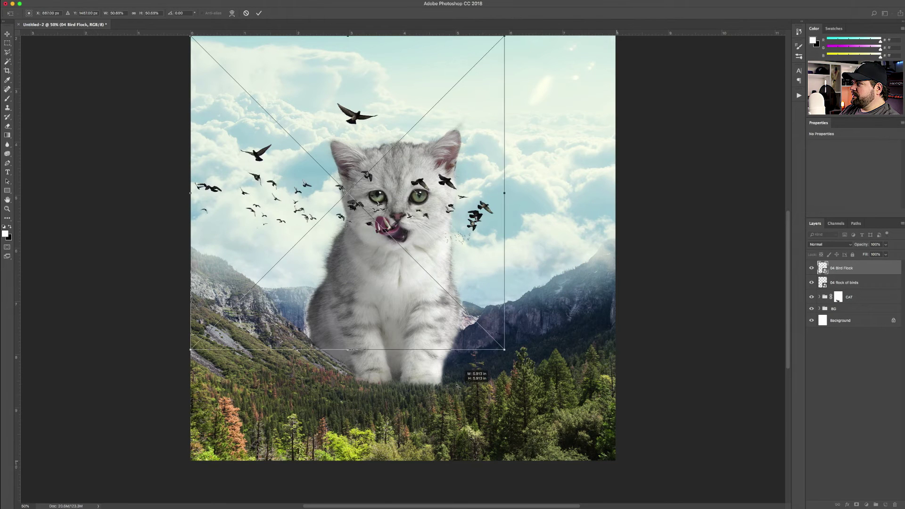
left_click_drag(429, 221, 332, 317)
left_click_drag(399, 134, 468, 63)
left_click_drag(407, 190, 352, 243)
key("Return")
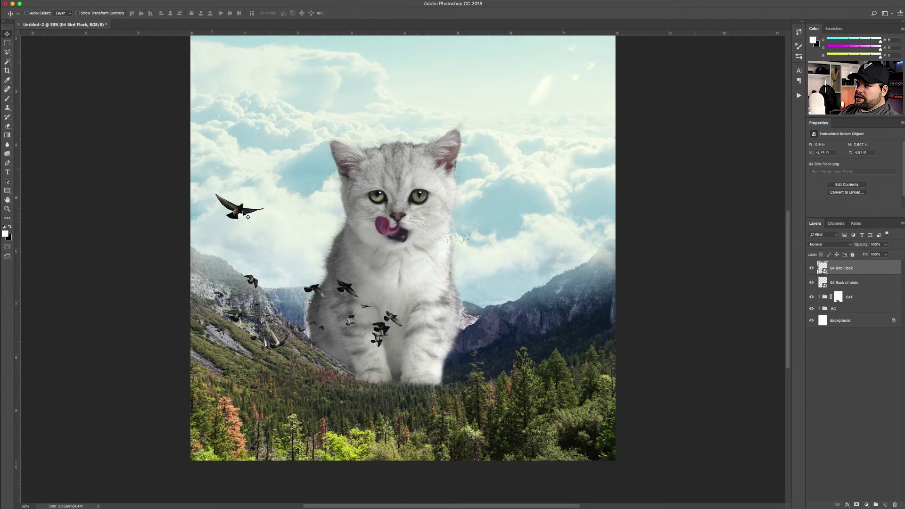
left_click(840, 376)
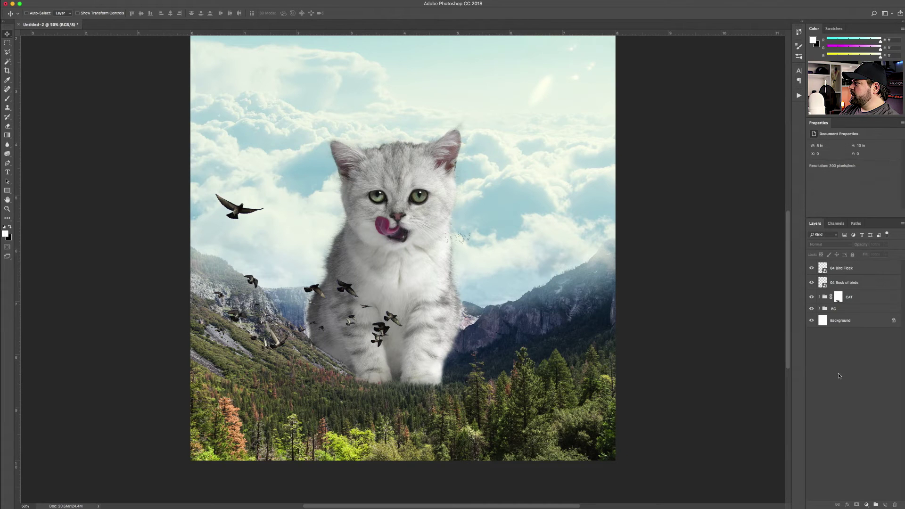
scroll(482, 254, "up", 3)
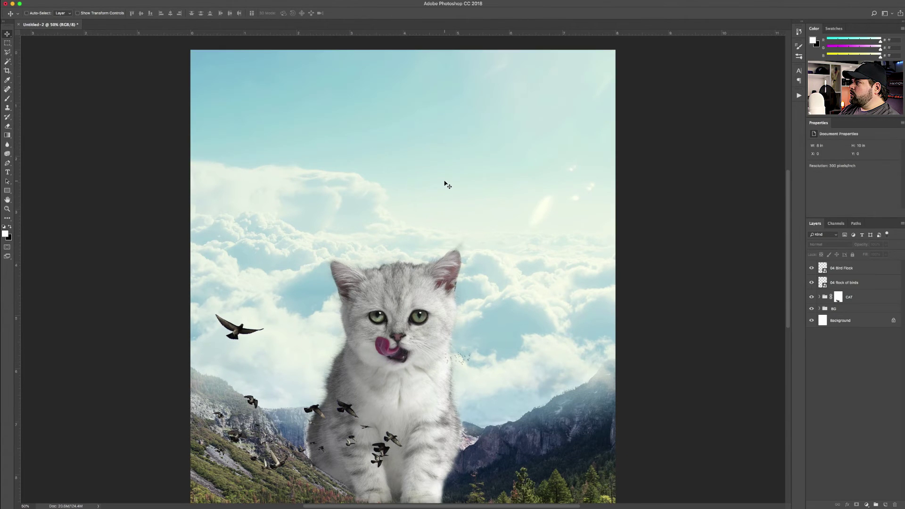
- Place the 05 Hicker image and flip it horizontally
scroll(483, 255, "down", 5)
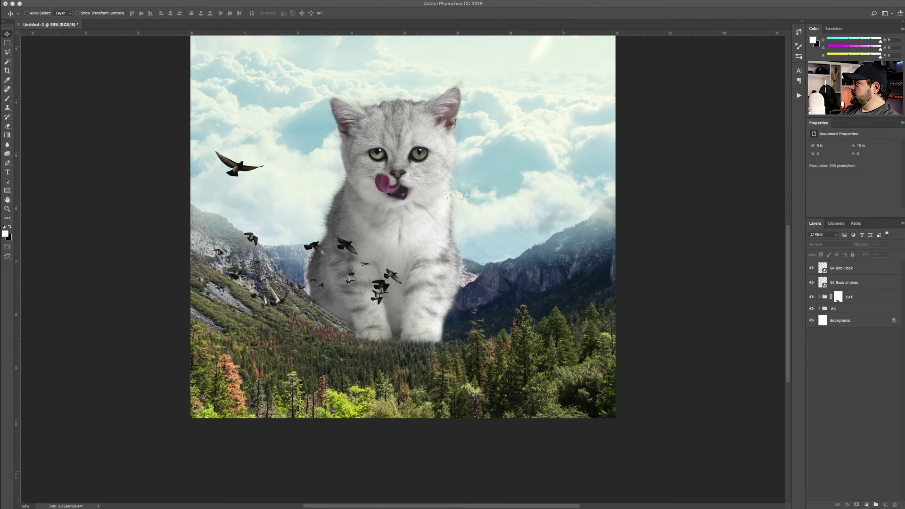
key("Return")
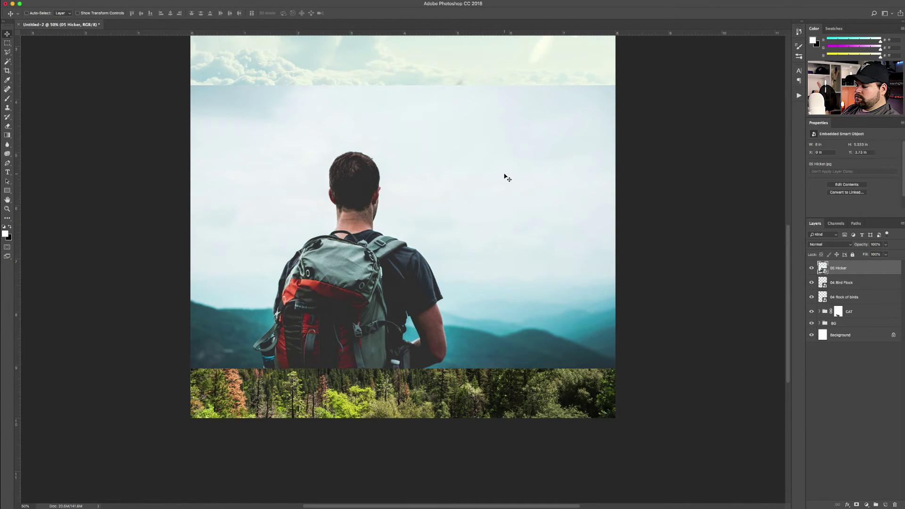
key("ctrl+t")
right_click(485, 186)
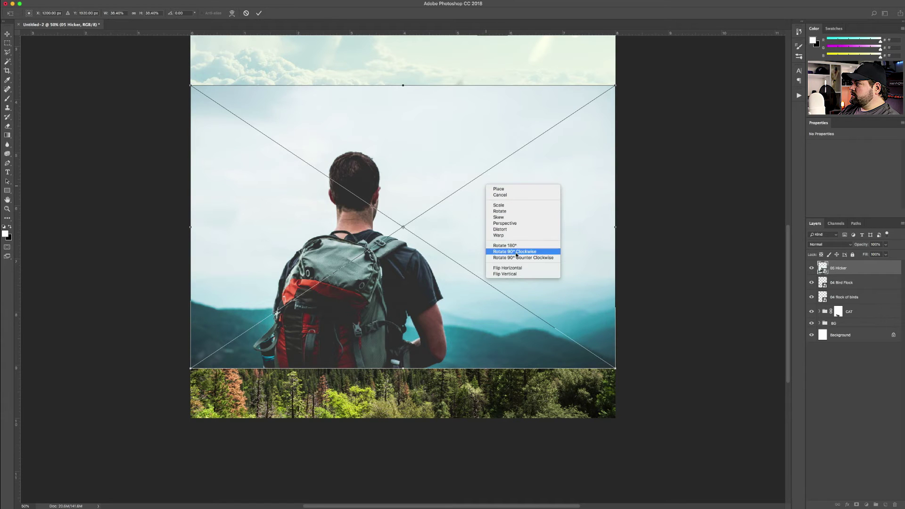
left_click(516, 268)
key("Return")
- Scale the hiker image to about 6.93 × 4.62 in and position it so the hiker stands in the composite's lower-right corner
left_click_drag(462, 245, 560, 306)
key("ctrl+t")
left_click_drag(289, 147, 337, 173)
mouse_move(434, 253)
left_mouse_down()
mouse_move(440, 244)
mouse_move(431, 262)
mouse_move(443, 263)
left_mouse_up()
left_click_drag(320, 174, 327, 177)
left_click_drag(436, 234, 430, 234)
key("Return")
left_click(870, 377)
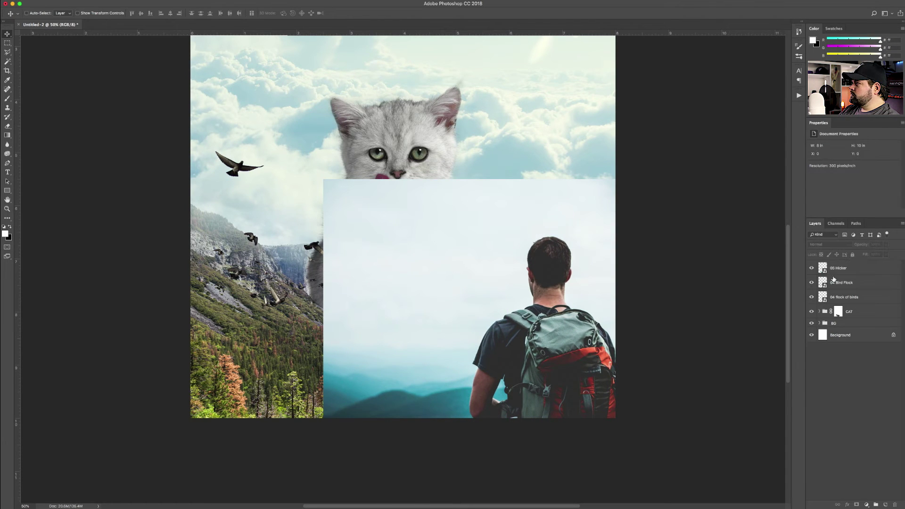
- Group the 04 Bird Flock and 04 flock of birds layers and name the group BIRDS
left_click(840, 270)
left_click(844, 282)
left_click(846, 297, "shift")
key("super+g")
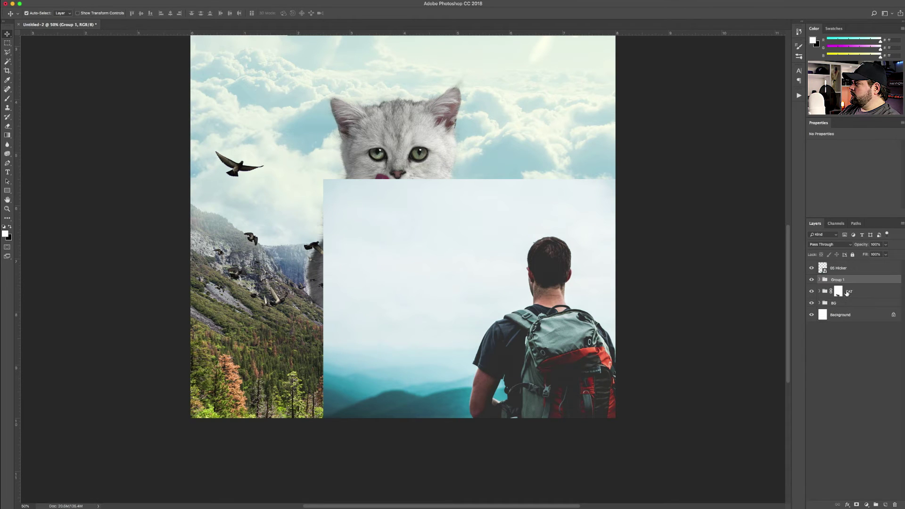
double_click(836, 280)
type("BIRDS")
key("Return")
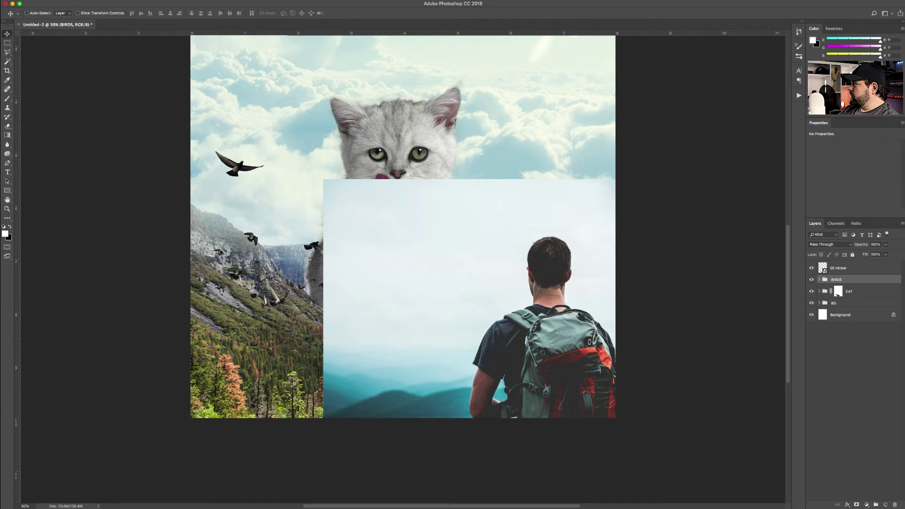
- Put the 05 Hicker layer in its own group named HICKER and collapse the group
left_click(843, 269)
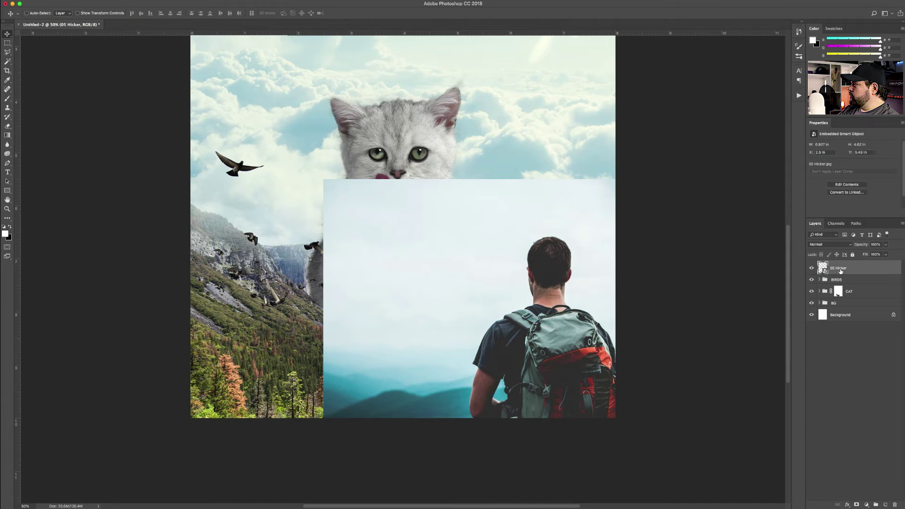
key("super+g")
type("Hi")
key("Return")
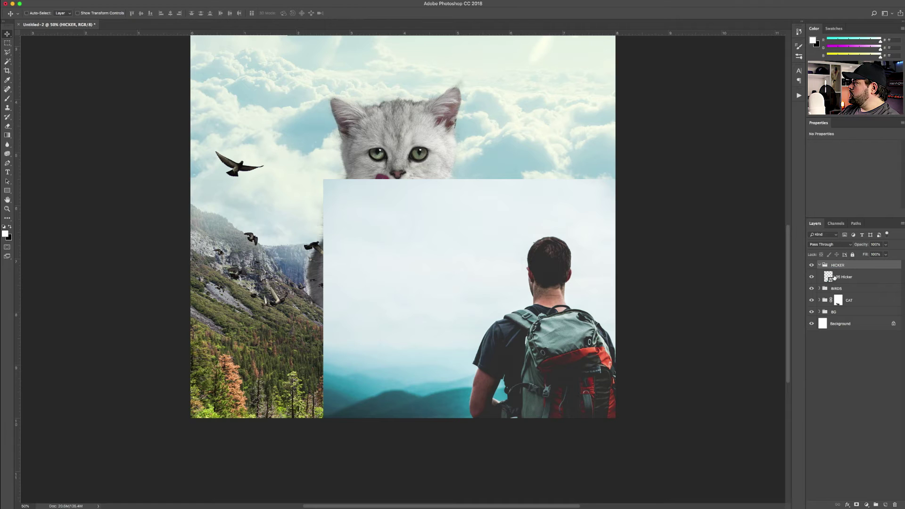
left_click(820, 265)
left_click(848, 360)
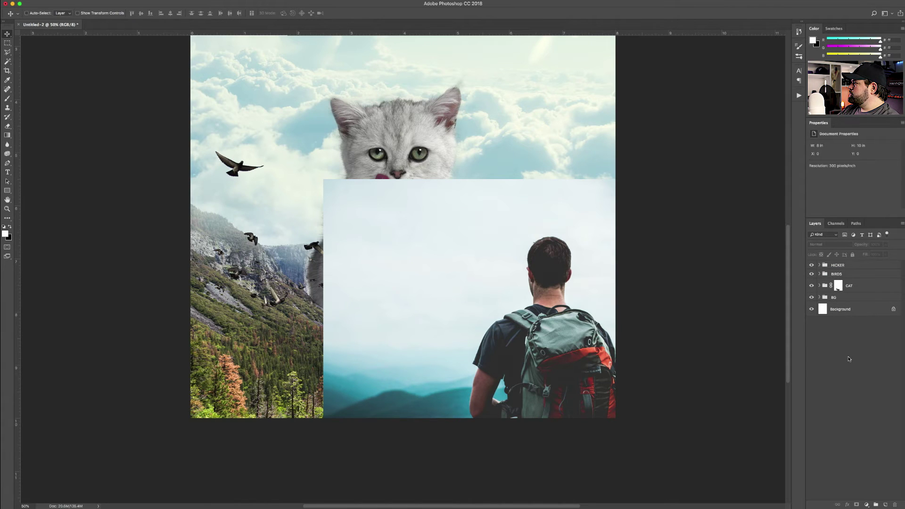
- Open the contents of the 05 Hicker smart object inside the HICKER group for editing
left_click(841, 267)
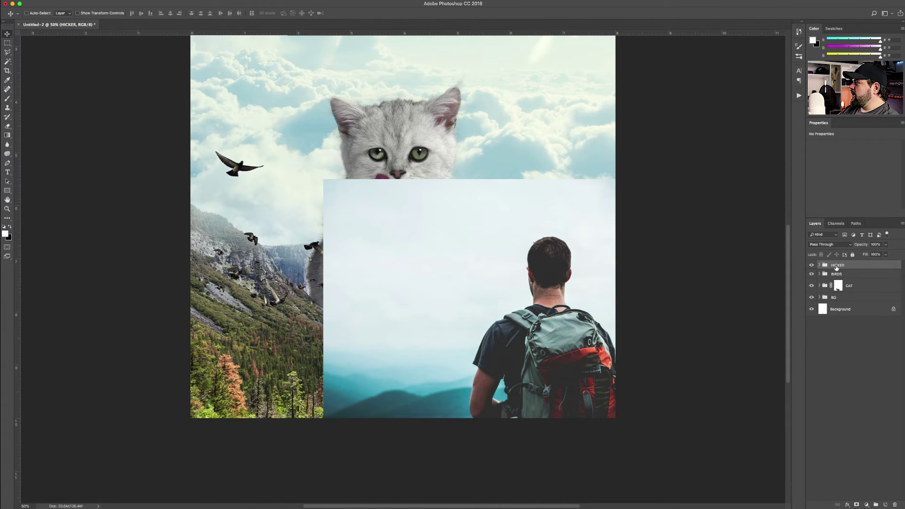
left_click(820, 265)
left_click(839, 279)
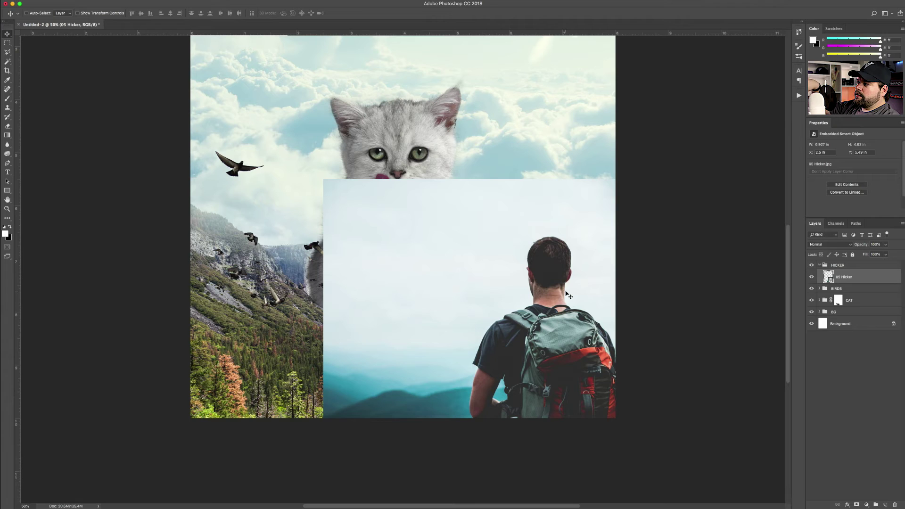
double_click(828, 277)
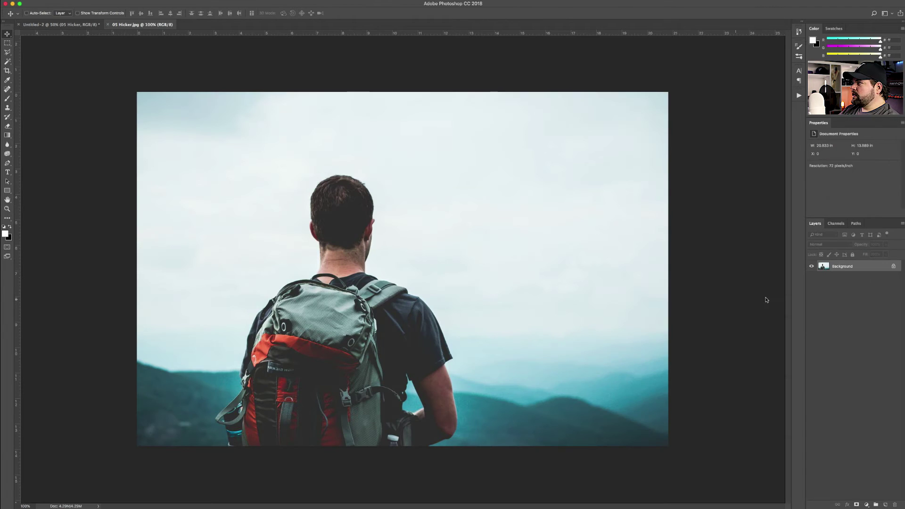
- Start a Pen tool path at the water bottle's lower edge and trace the bottle and the outside of the looped strap
key("super+plus")
key("super+plus")
key("super+plus")
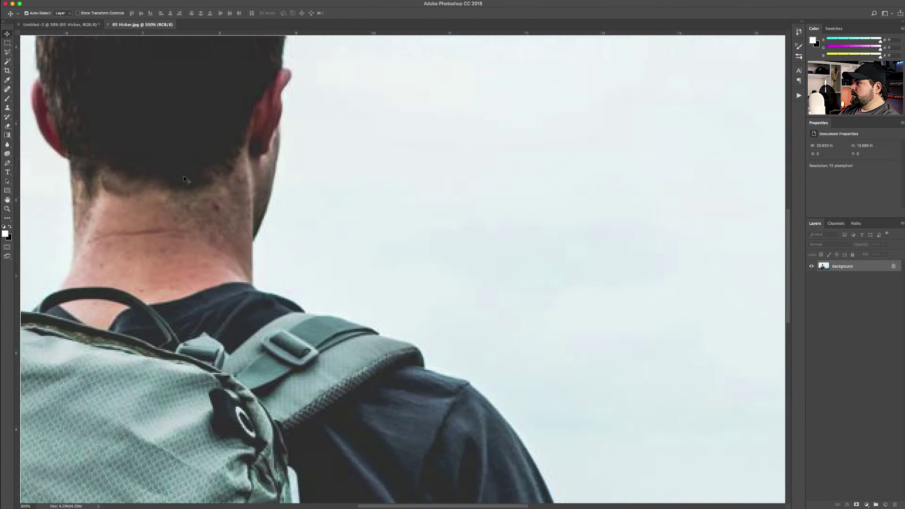
left_click_drag(152, 202, 230, 288)
key("super+r")
scroll(230, 289, "down", 15)
scroll(229, 289, "left", 5)
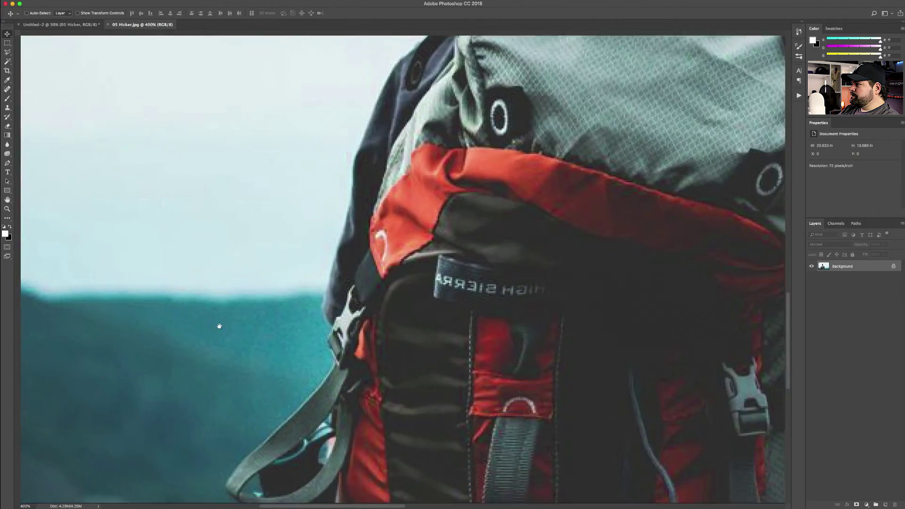
key("super+plus")
key("super+plus")
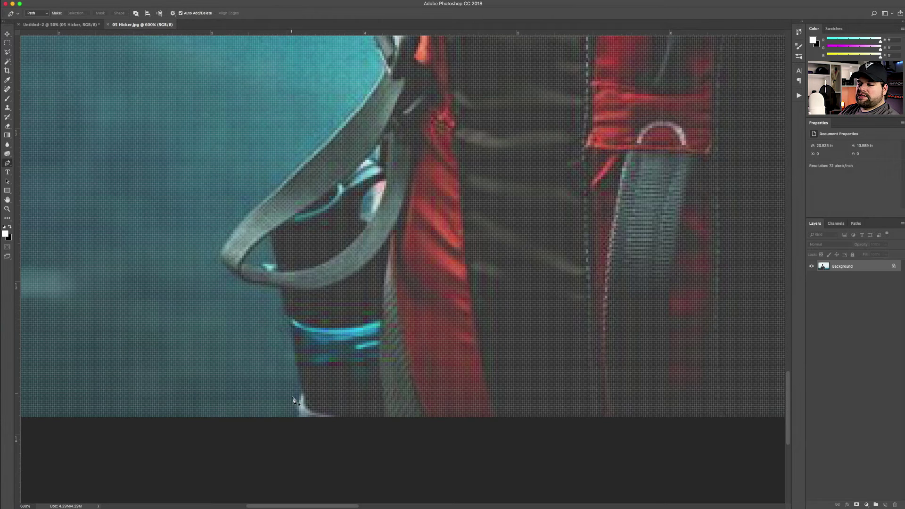
left_click(299, 413)
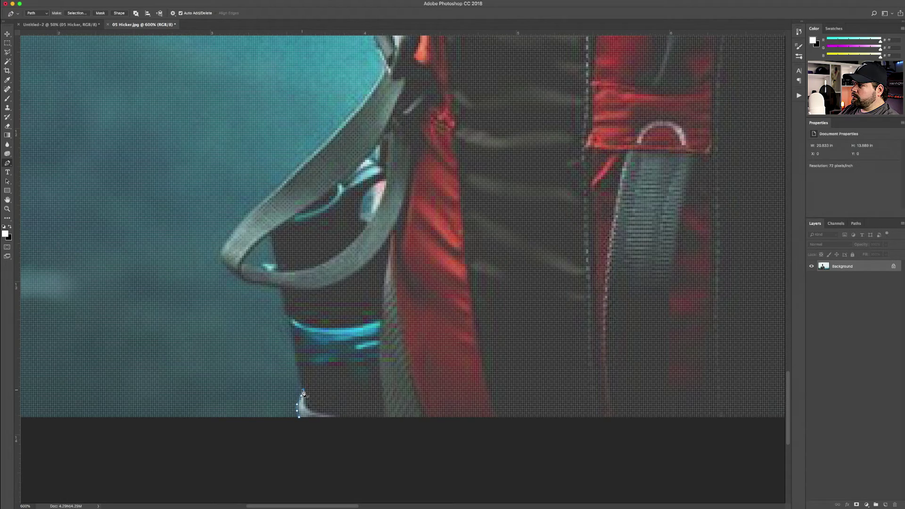
left_click(288, 318)
left_click(252, 282)
left_click(222, 263)
left_click(267, 200)
left_click(327, 140)
left_click(384, 66)
scroll(384, 66, "up", 5)
left_click(357, 155)
- Continue the path past the strap buckle and up the outer edge of the dark sleeve beside the backpack
scroll(359, 151, "up", 6)
scroll(359, 152, "right", 2)
left_click(274, 348)
left_click(279, 318)
left_click(291, 281)
left_click(298, 265)
left_click(302, 242)
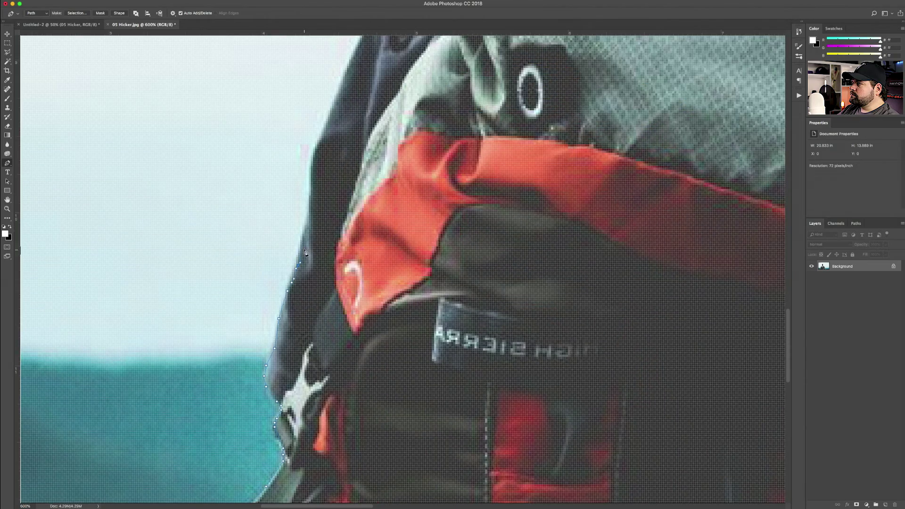
left_click(309, 218)
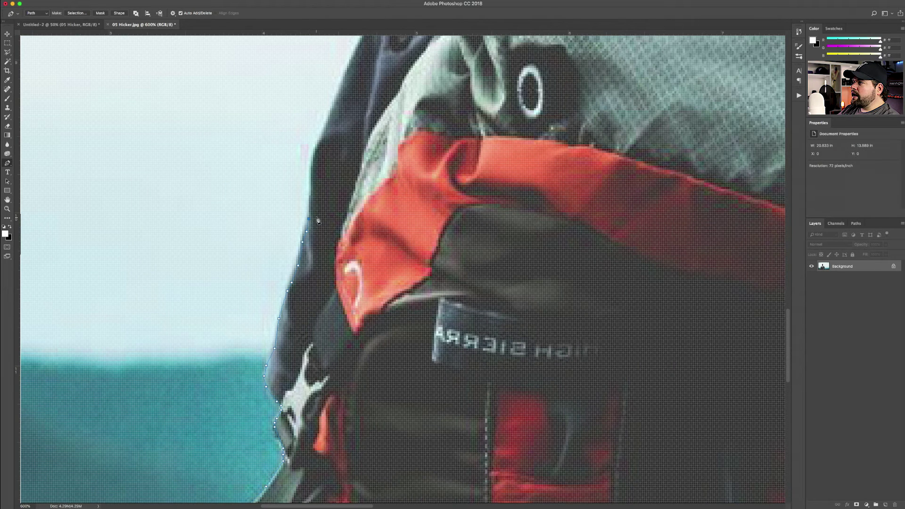
left_click(313, 202)
left_click(315, 162)
left_click_drag(325, 140, 257, 268)
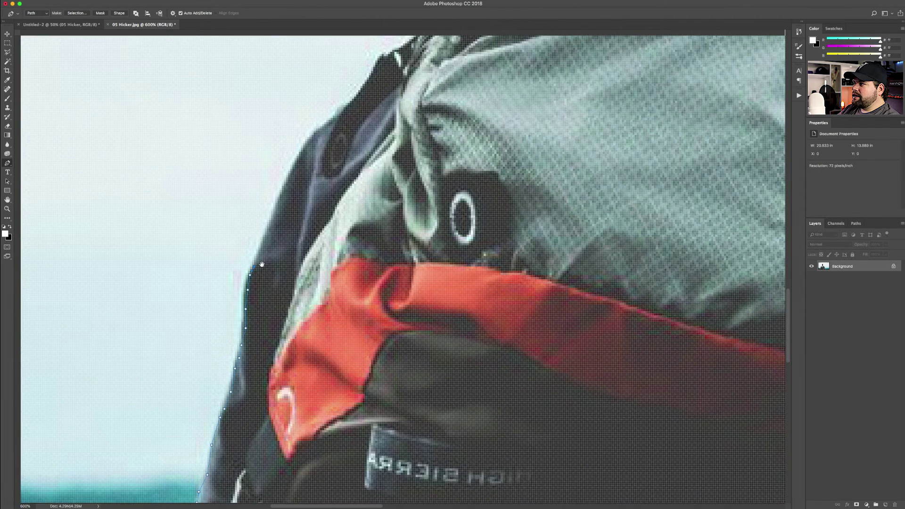
left_click(264, 234)
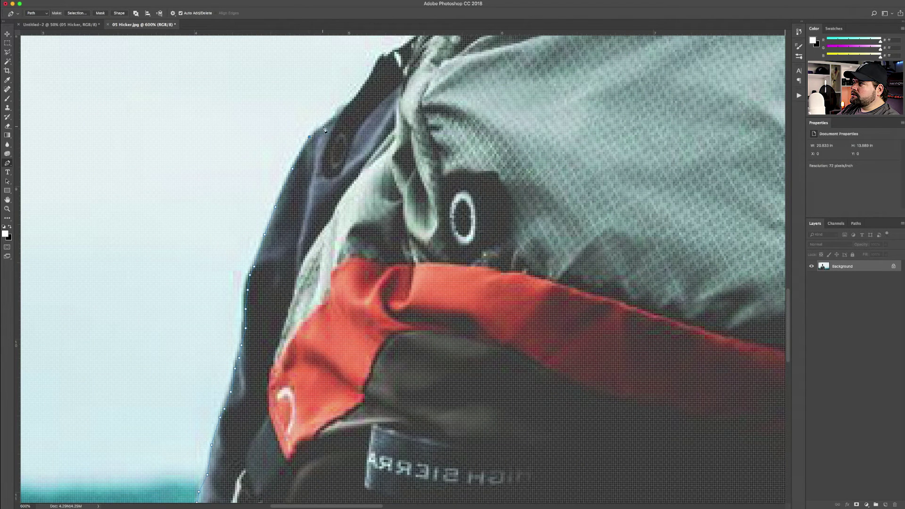
- Trace the path over the shoulder, the backpack's upper edge and the carry handle to the base of the neck
left_click_drag(340, 113, 253, 248)
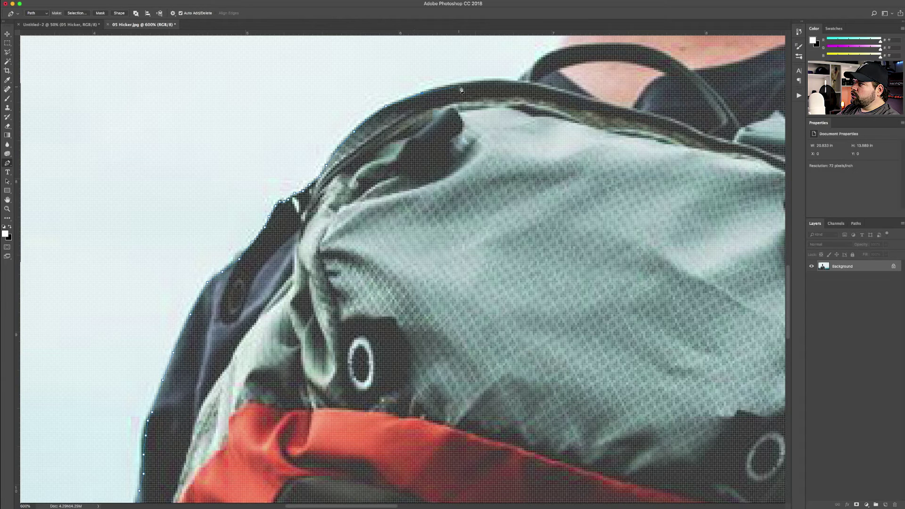
left_click(509, 79)
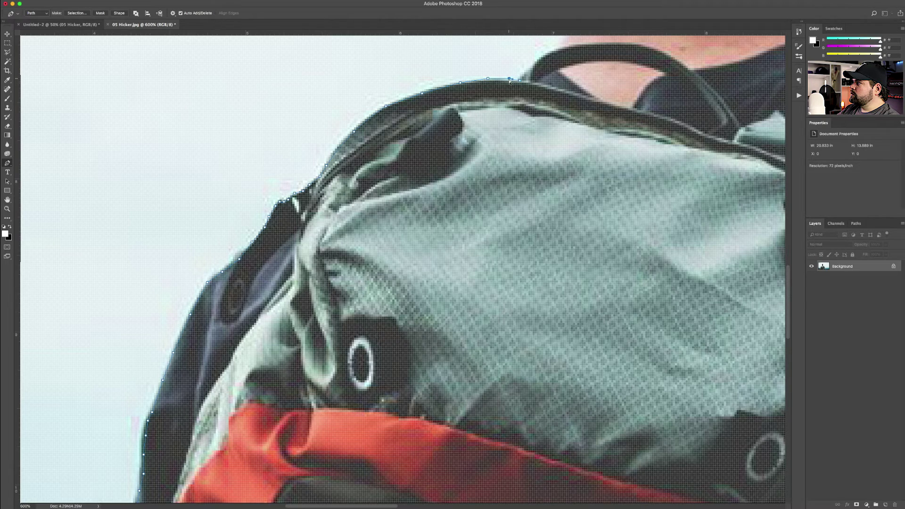
scroll(508, 81, "up", 10)
scroll(509, 82, "right", 5)
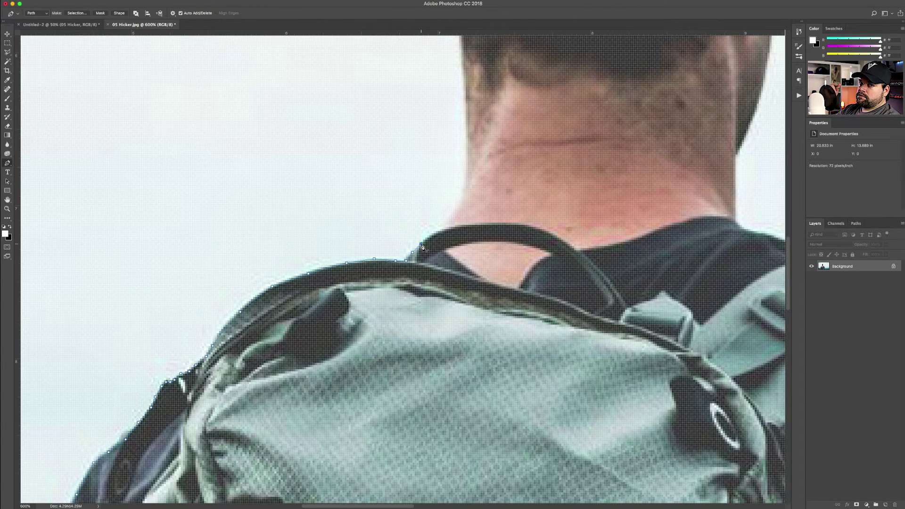
left_click(431, 234)
left_click(442, 227)
left_click(455, 216)
left_click(461, 204)
- Continue the path up the neck, around the first ear and along the side of the hair
scroll(462, 205, "up", 4)
left_click(432, 351)
left_click(430, 295)
left_click(428, 227)
left_click(407, 200)
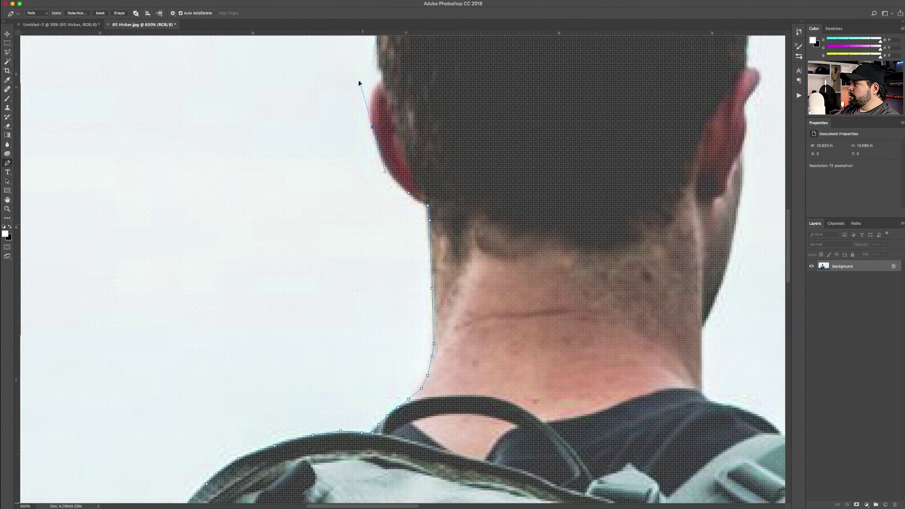
scroll(406, 199, "up", 3)
left_click(349, 266)
left_click(358, 217)
left_click(353, 142)
left_click(359, 80)
- Trace the path over the crown of the hiker's head
scroll(359, 79, "up", 5)
left_click(376, 193)
left_click(422, 166)
left_click(476, 150)
left_click(542, 159)
- Continue the path down the other side of the head, around the second ear and along the cheek
scroll(558, 166, "right", 5)
scroll(558, 166, "down", 2)
left_click(463, 265)
left_click(456, 312)
left_click(471, 334)
left_click(456, 395)
left_click(451, 449)
- Trace the path down the jaw and neck and across the shirt collar and shoulder strap
scroll(445, 471, "down", 4)
left_click(413, 366)
left_click(412, 406)
left_click(413, 436)
left_click(491, 474)
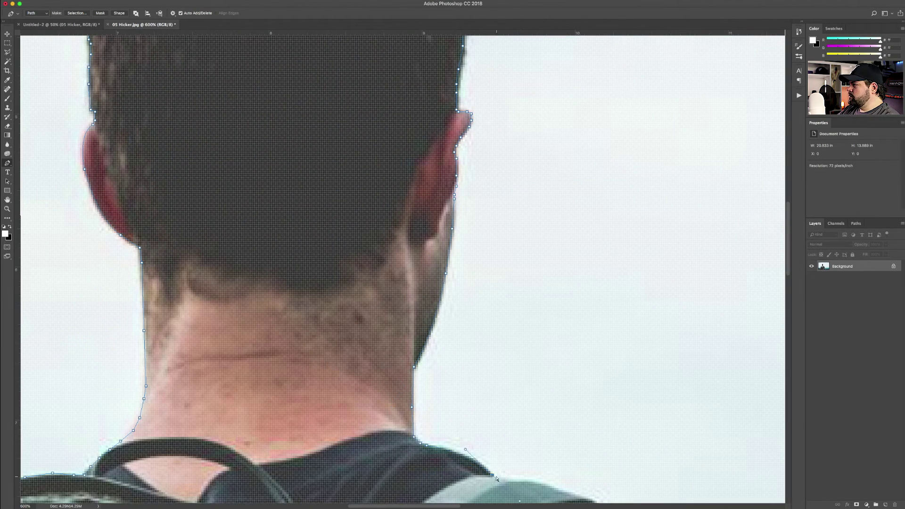
scroll(490, 476, "down", 3)
scroll(490, 475, "right", 3)
left_click(570, 429)
left_click(594, 444)
- Continue the path along the shirt's shoulder and sleeve and down the bare arm
scroll(600, 456, "down", 3)
scroll(460, 377, "right", 3)
scroll(461, 377, "down", 3)
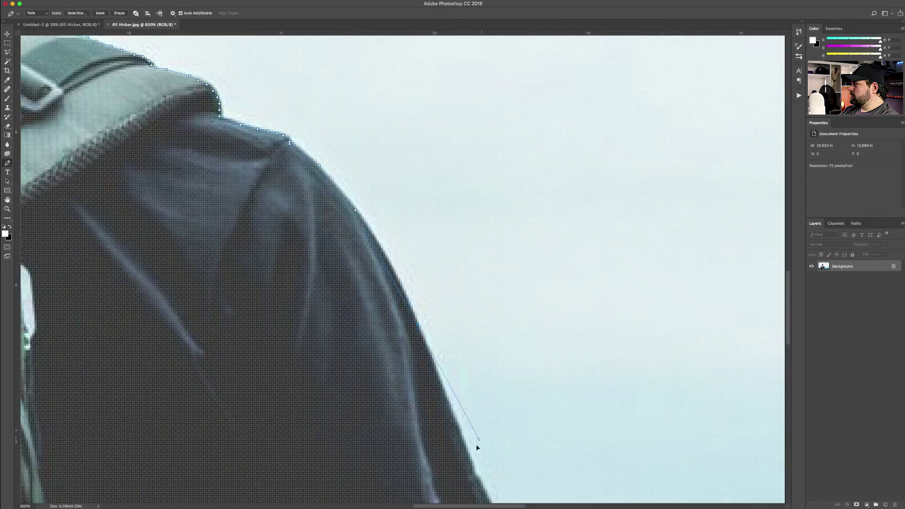
left_click(407, 331)
left_click(428, 373)
scroll(406, 388, "down", 5)
left_click(424, 330)
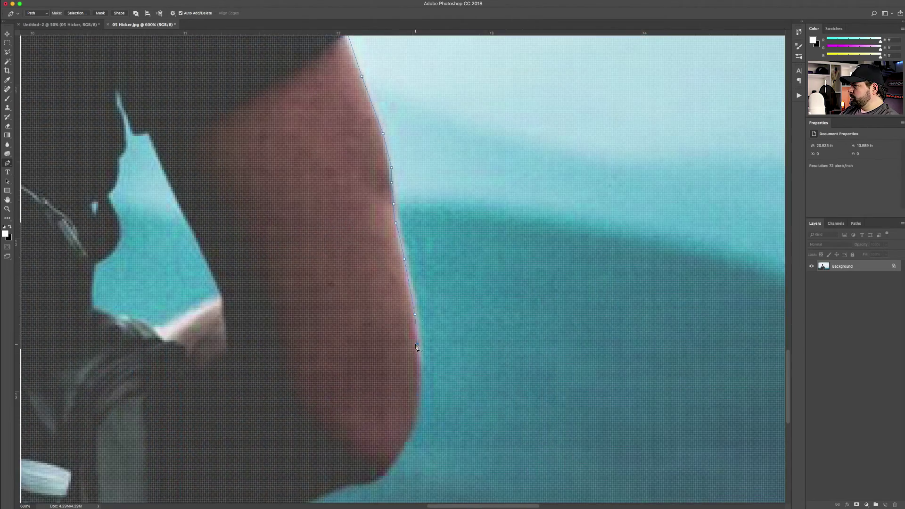
- Close the path around the elbow, convert it to a selection and mask out the background around the hiker
scroll(424, 330, "down", 2)
left_click(358, 311)
left_click(363, 327)
left_click_drag(478, 356, 490, 354)
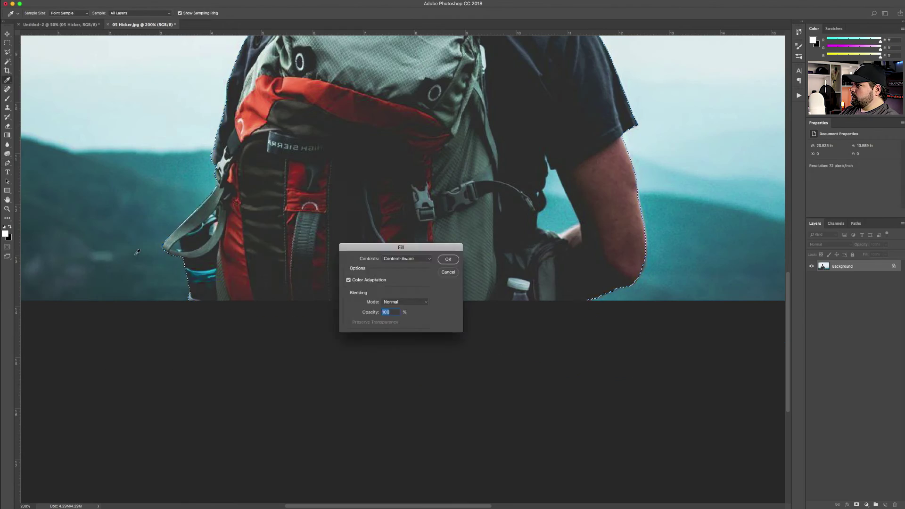
key("Escape")
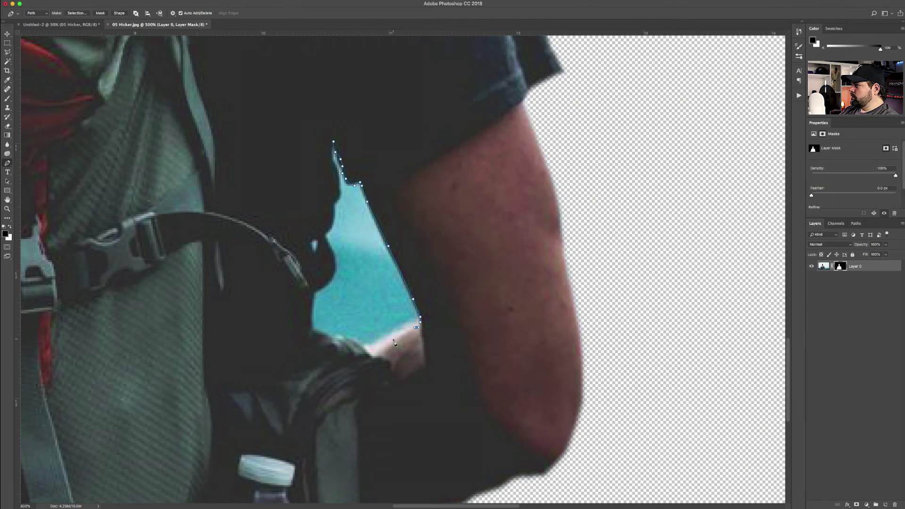
- Trace the background gap between the hiker's arm and torso and hide it on the layer mask
left_click(369, 349)
left_click(353, 339)
left_click(340, 337)
left_click(325, 334)
left_click(314, 330)
left_click(311, 328)
left_click(312, 300)
left_click(314, 293)
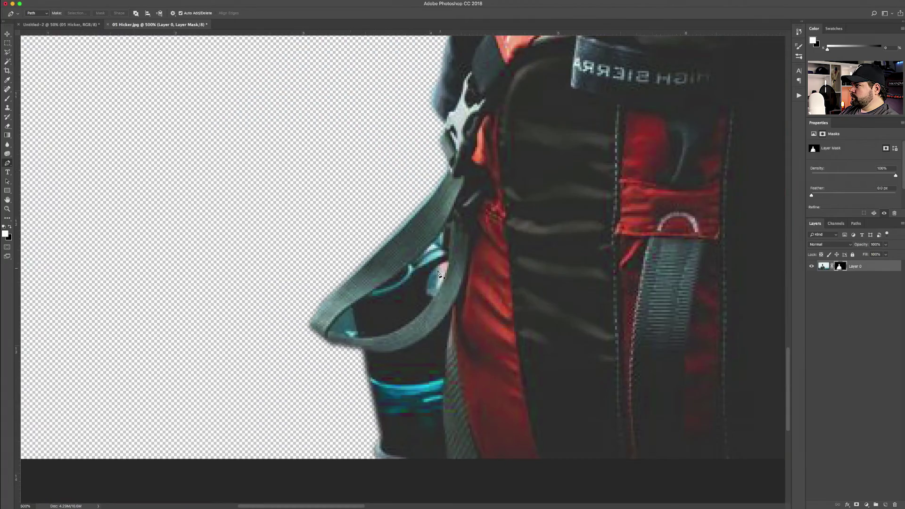
- Outline the small background gap inside the looped strap beside the bottle and hide it on the layer mask
left_click(327, 330)
right_click(346, 314)
left_click(360, 348)
key("Return")
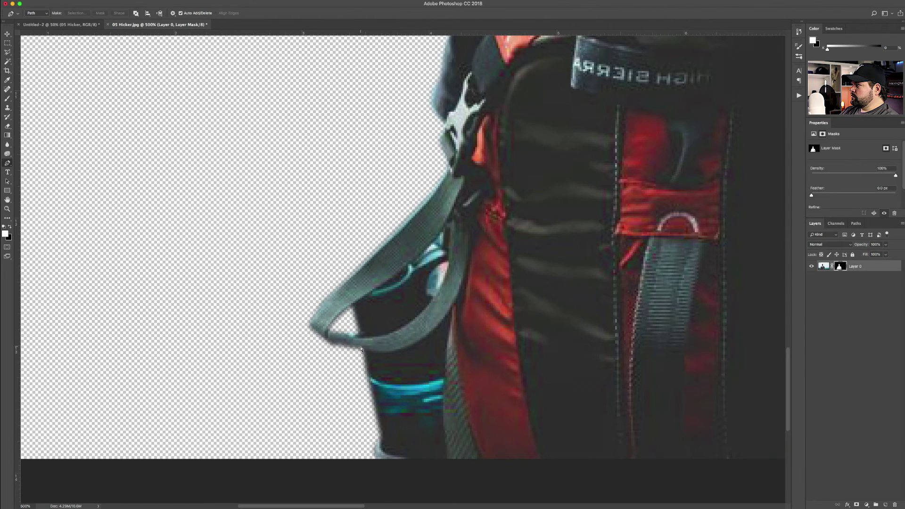
- Trim the hiker document to its visible content, based on transparent pixels, on all four sides
key("super+1")
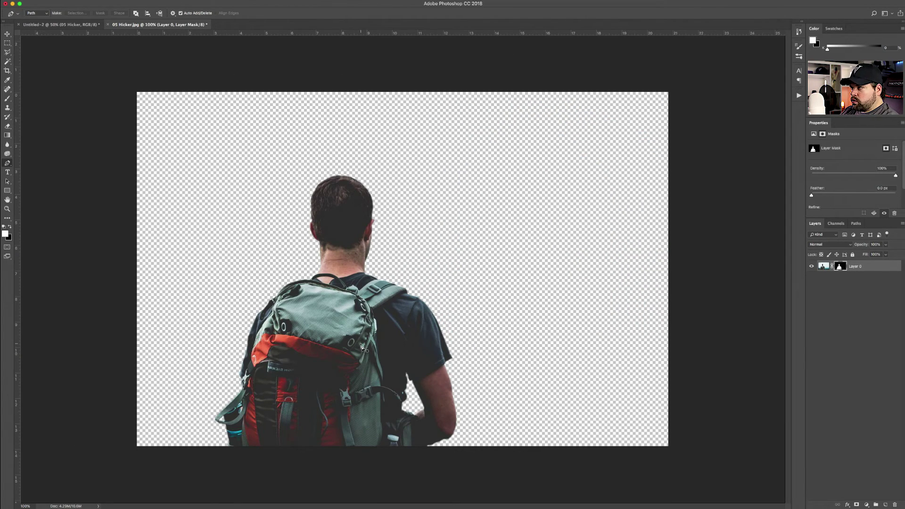
left_click(7, 34)
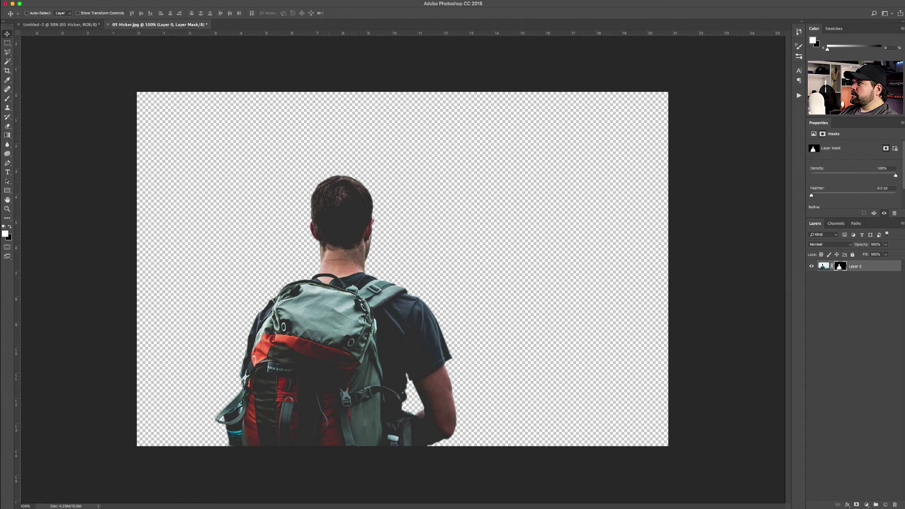
left_click(97, 3)
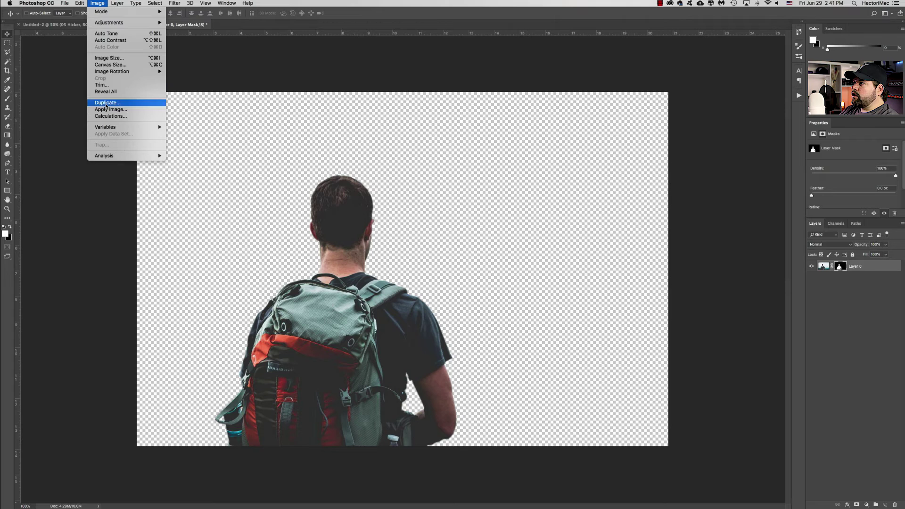
left_click(104, 86)
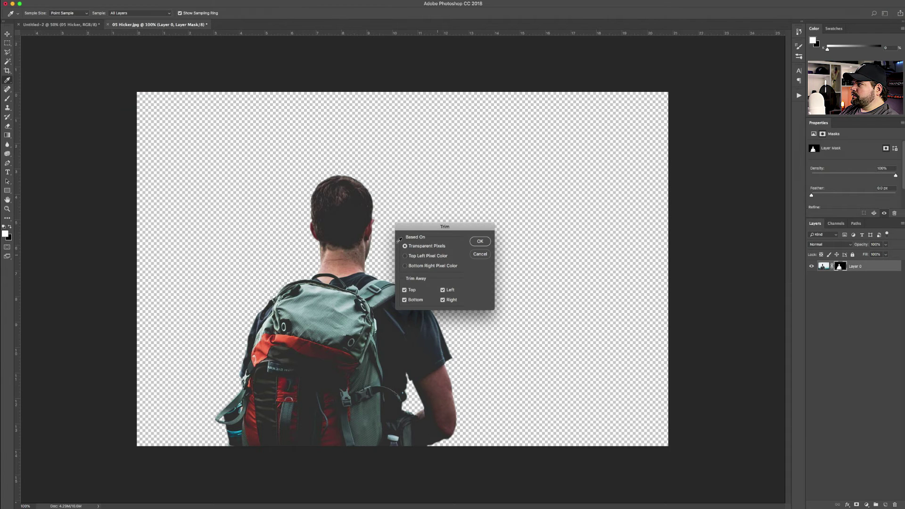
left_click(479, 241)
key("v")
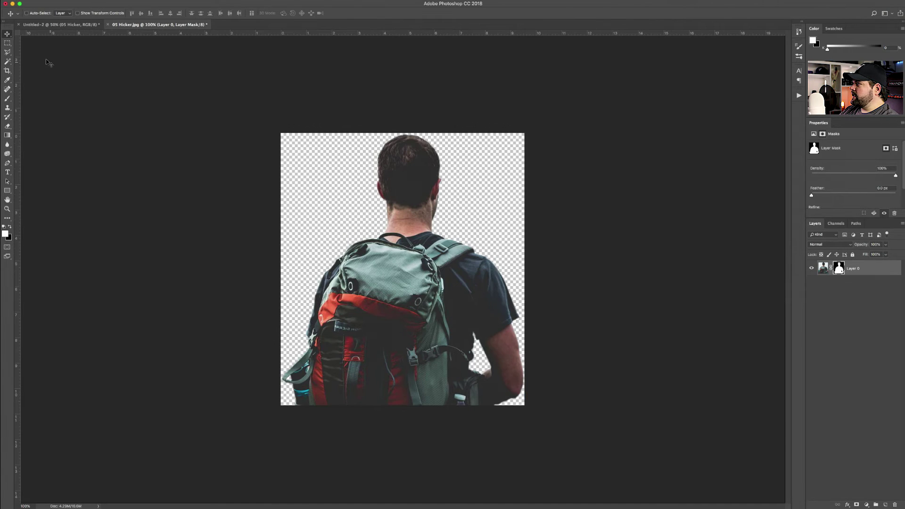
- Convert the cutout hiker layer to a smart object and bring it into the composite's HICKER group
right_click(866, 271)
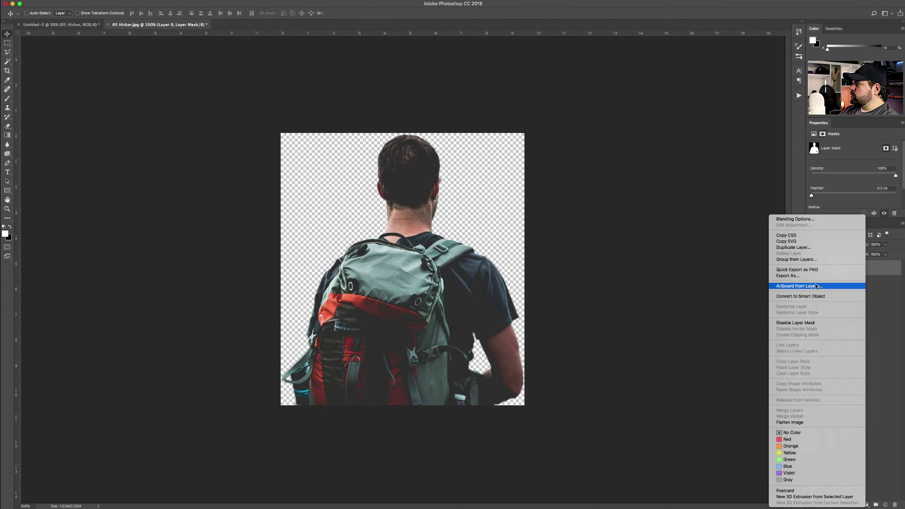
left_click(816, 297)
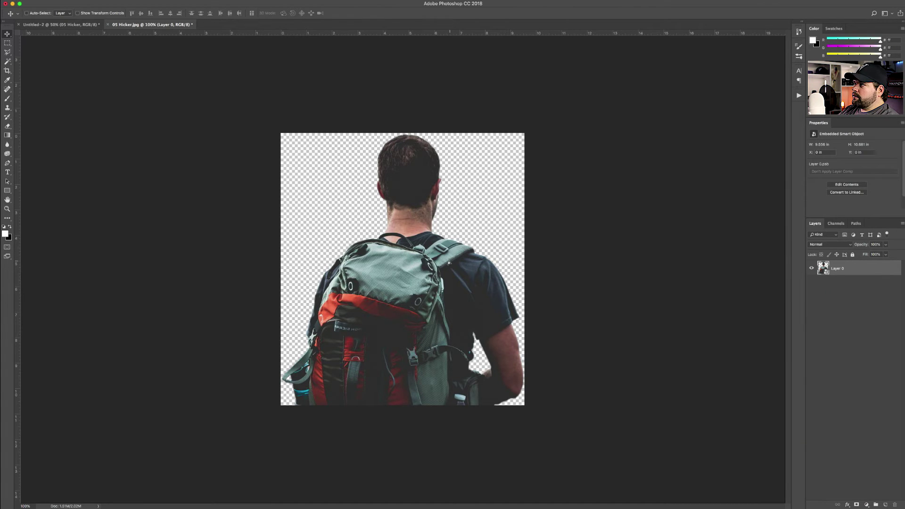
left_click(62, 24)
left_click_drag(342, 296, 345, 434)
- Delete the original 05 Hicker photo layer and move the cutout hiker into the lower right corner of the composite
scroll(462, 347, "down", 5)
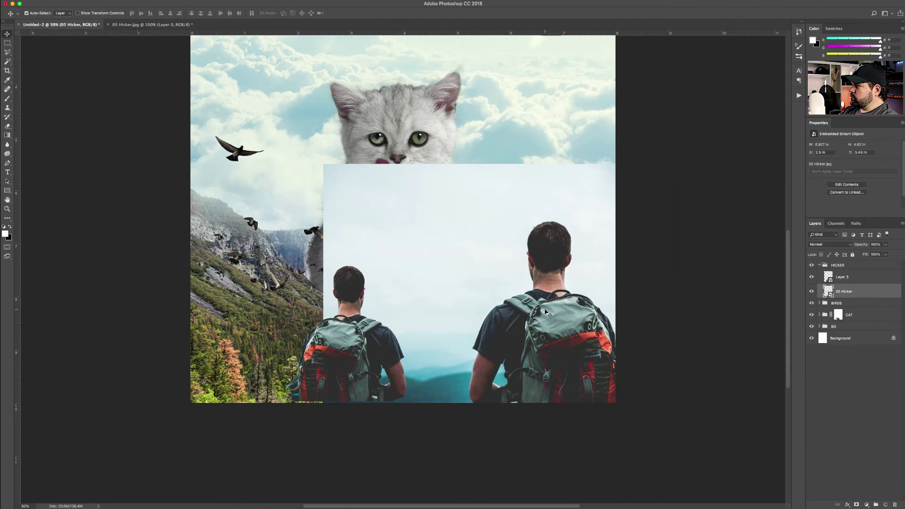
key("BackSpace")
left_click_drag(344, 351, 553, 353)
- Flip the hiker horizontally and enlarge him to about 4 in tall in the lower right foreground
key("super+t")
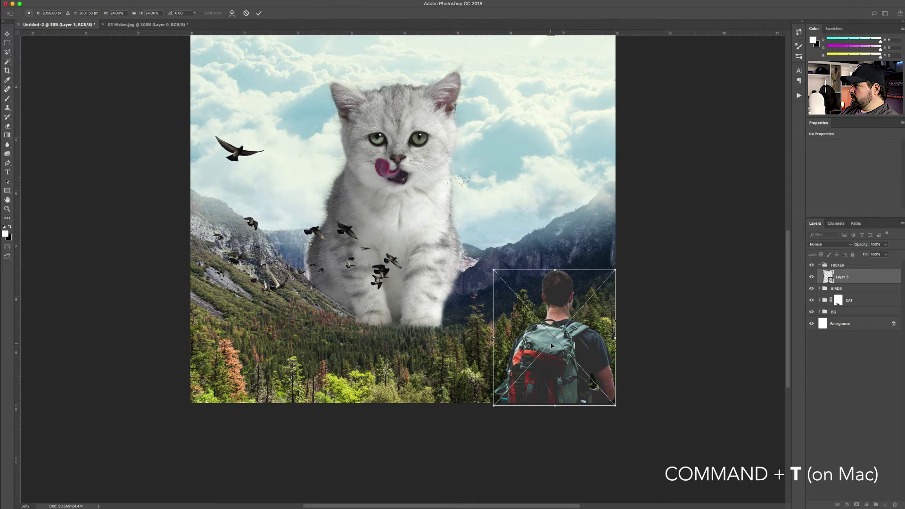
right_click(550, 319)
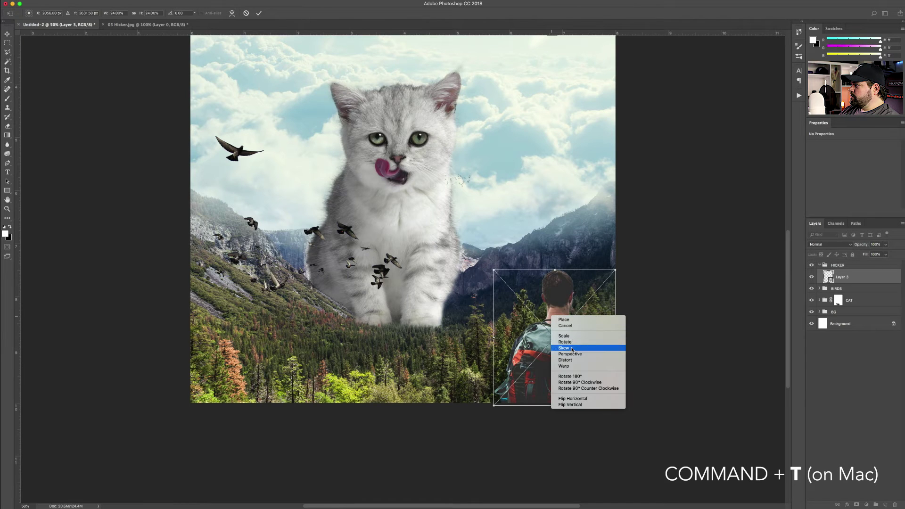
left_click(574, 398)
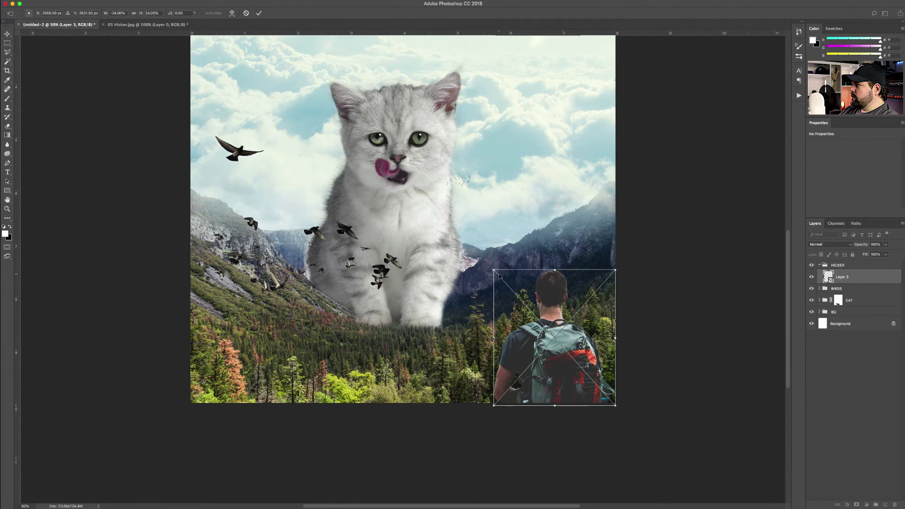
left_click_drag(492, 269, 415, 186)
left_click_drag(506, 329, 536, 329)
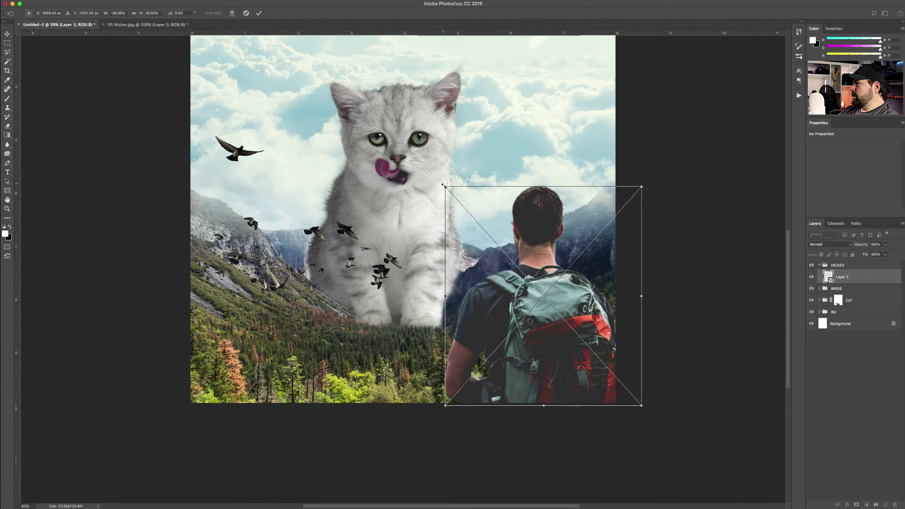
left_click_drag(441, 184, 452, 193)
key("Return")
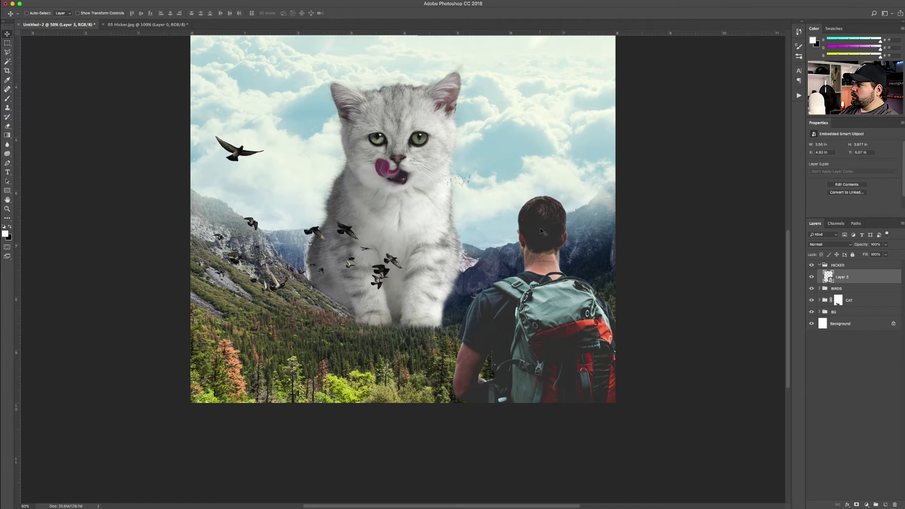
- Add a Levels adjustment clipped to the hiker layer and raise its black input level to darken his shadows
left_click(866, 504)
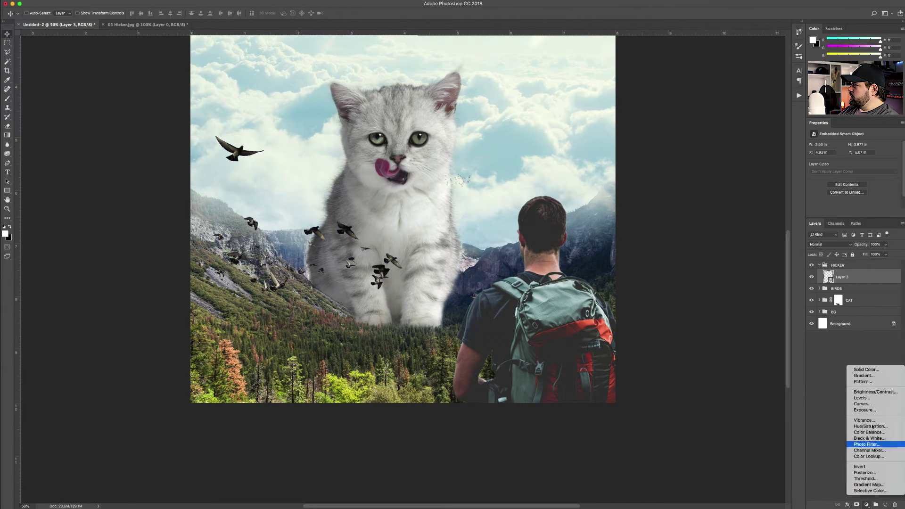
left_click(862, 398)
left_click(848, 283, "alt")
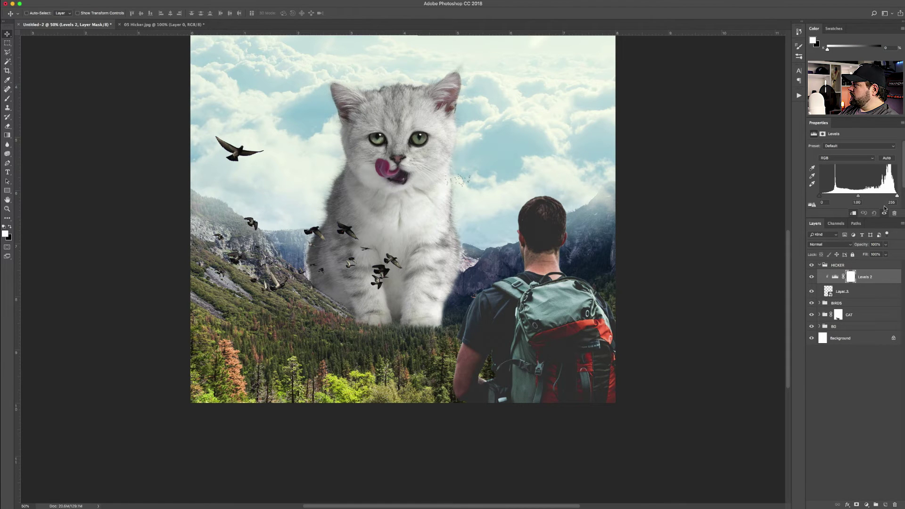
left_click_drag(821, 198, 827, 198)
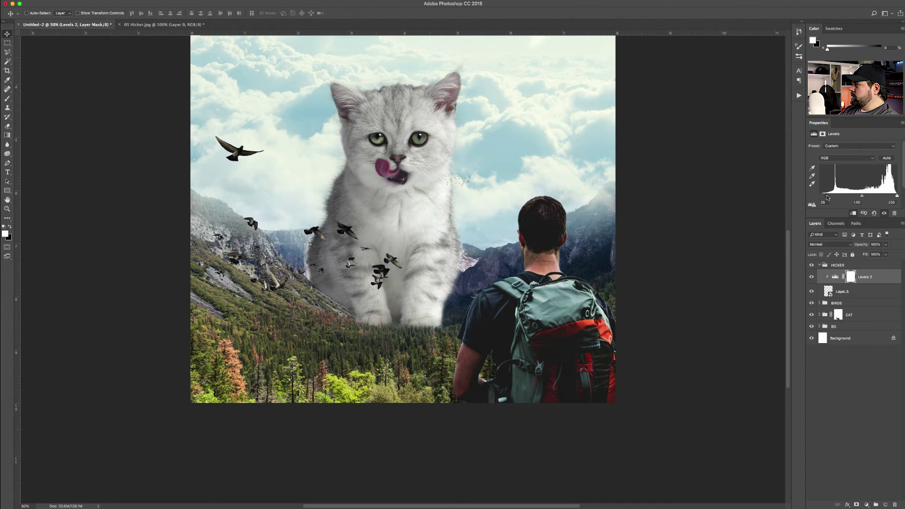
- Link the Levels adjustment with the hiker layer and collapse the HICKER group
left_click(851, 292, "shift")
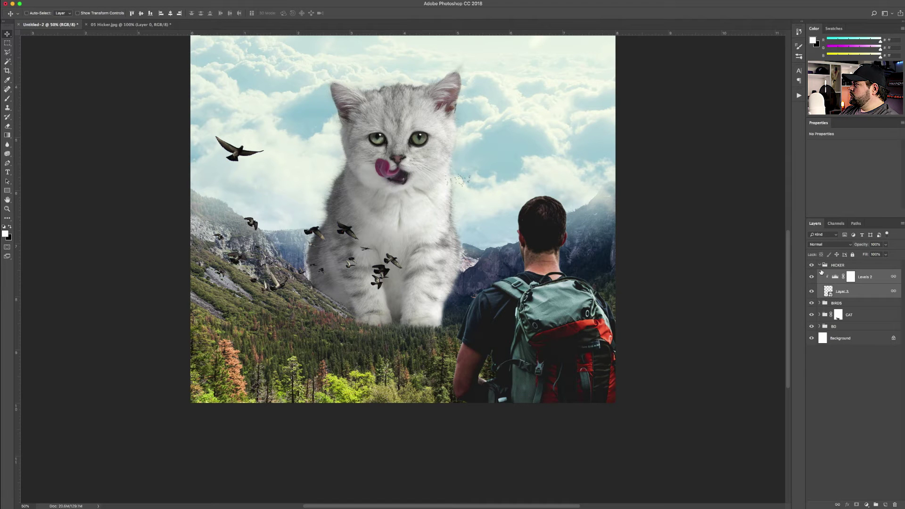
left_click(826, 266)
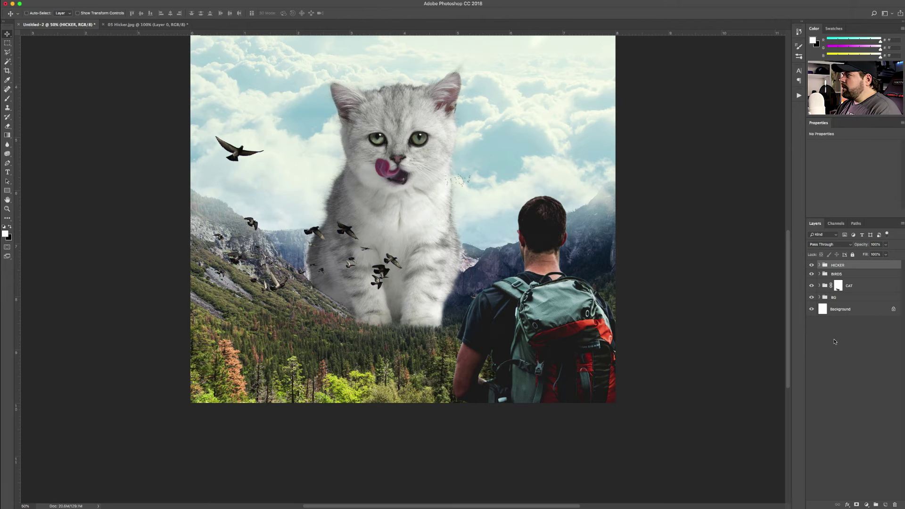
- Place the 06 moon image into the composite as a layer above the HICKER group
scroll(443, 267, "up", 5)
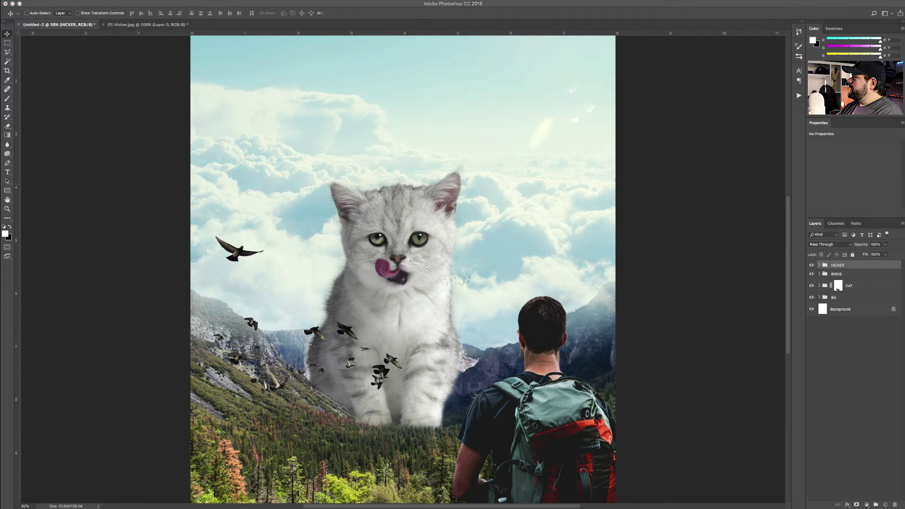
left_click_drag(900, 207, 401, 208)
key("Return")
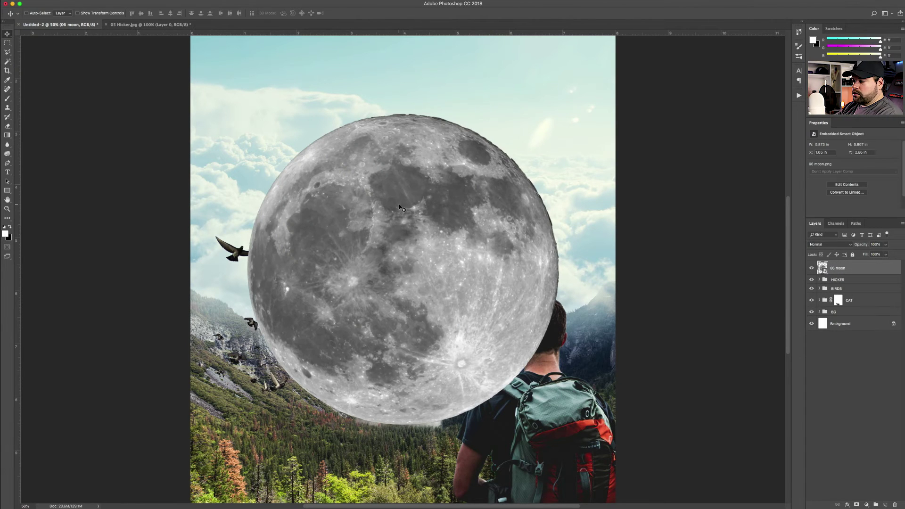
- Scale the moon down to about 3.4 in wide and position it in the upper right of the sky
scroll(401, 208, "up", 5)
scroll(471, 202, "down", 2)
key("ctrl+t")
left_click_drag(558, 192, 477, 235)
left_click_drag(403, 359, 552, 220)
key("Return")
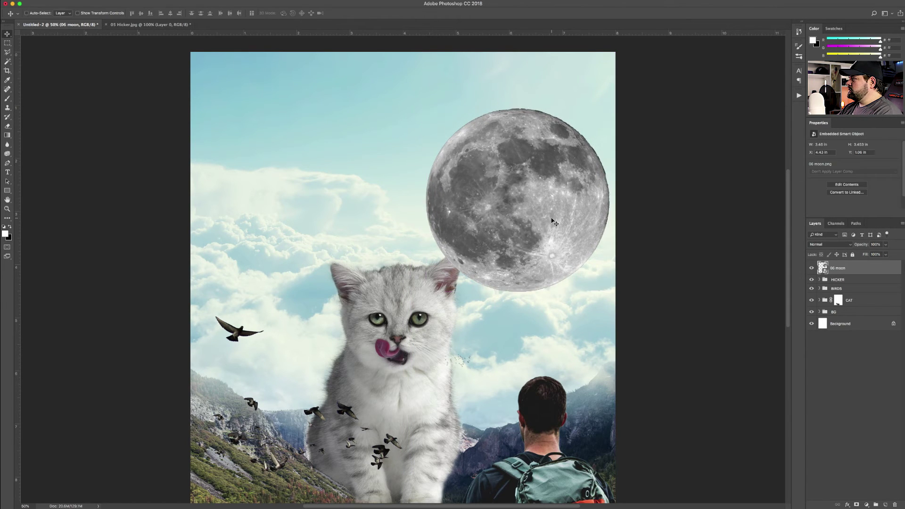
- Cycle the 06 moon layer through the blending modes to compare how the moon mixes with the sky
key("super+plus")
key("super+plus")
scroll(308, 382, "down", 3)
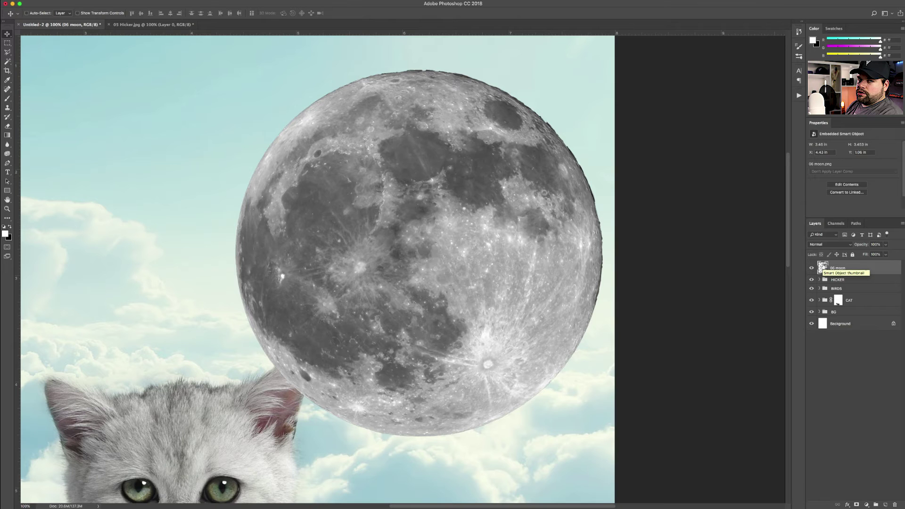
key("shift+minus")
key("shift+minus")
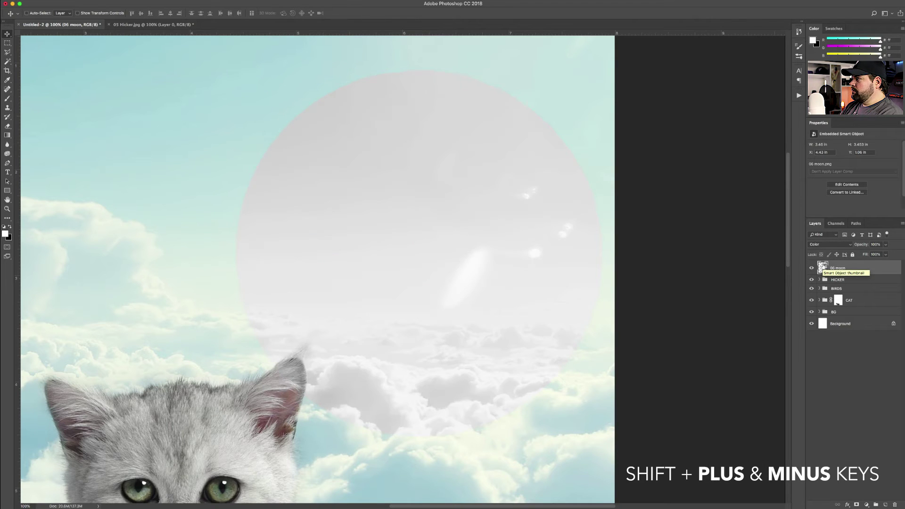
key("shift+minus")
key("shift+minus")
key("shift+minus")
key("shift+minus")
key("shift+minus")
key("shift+minus")
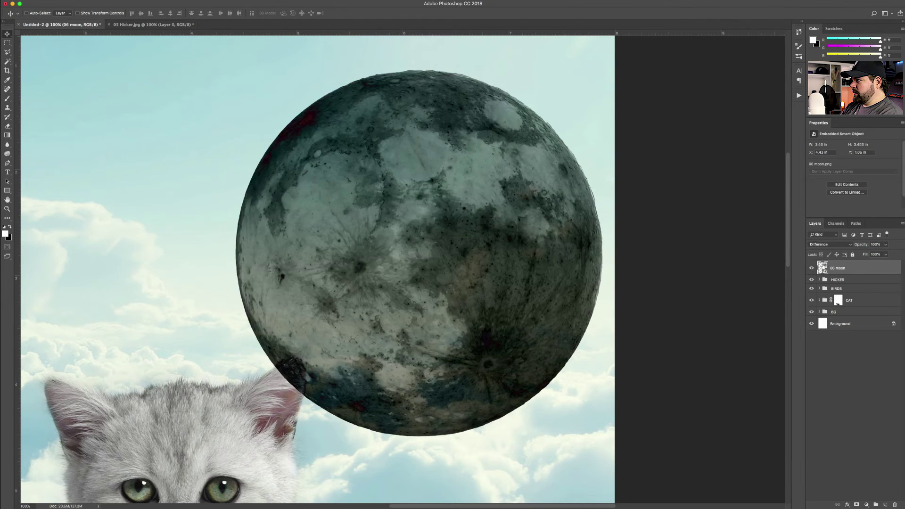
key("shift+minus")
key("shift+minus")
key("shift+minus")
key("shift+minus")
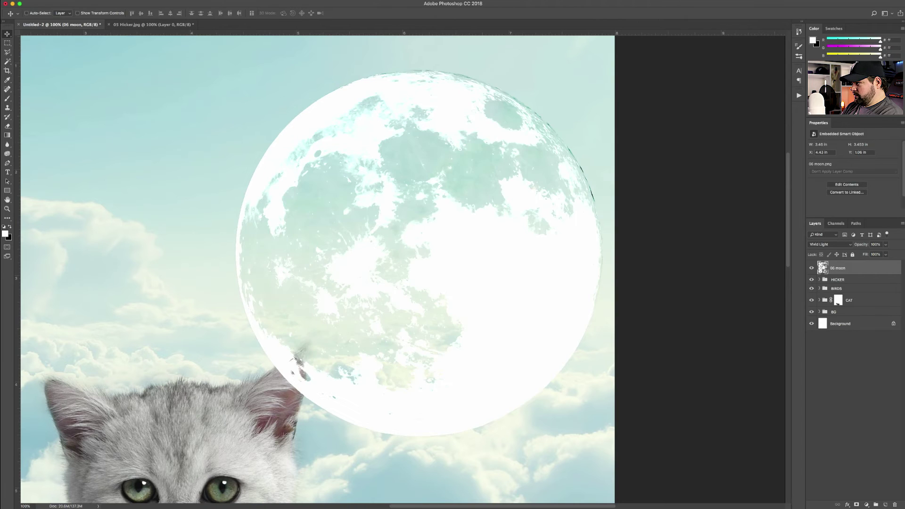
key("shift+minus")
key("shift+minus")
key("shift+minus")
key("shift+minus")
key("shift+minus")
key("shift+minus")
key("shift+minus")
key("shift+minus")
key("shift+minus")
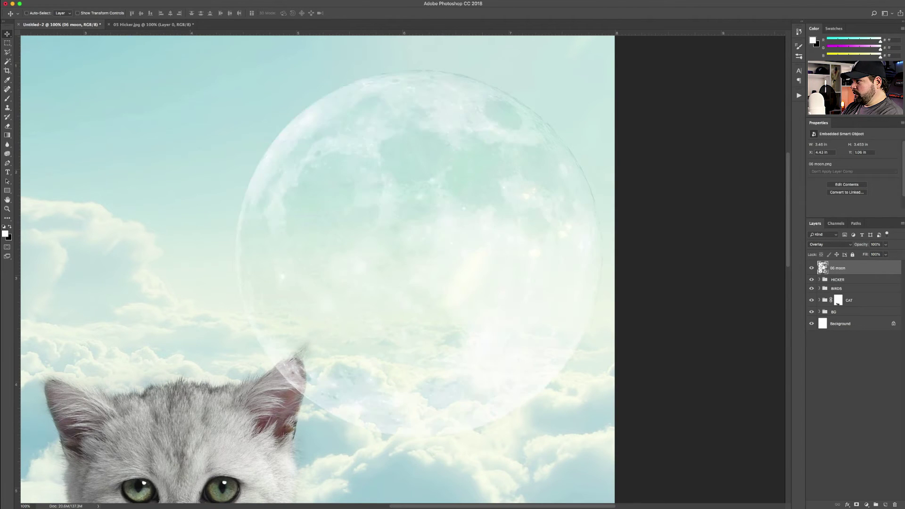
key("shift+minus")
key("shift+minus")
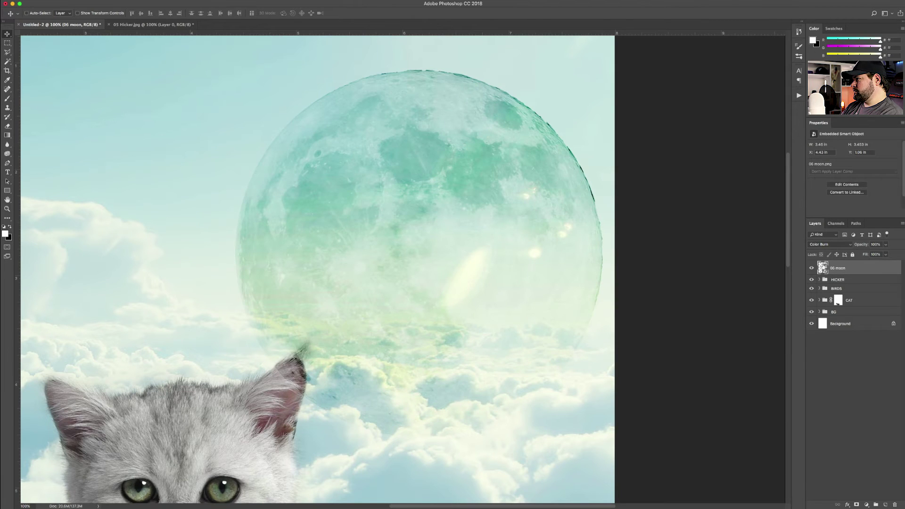
key("shift+minus")
key("shift+minus")
key("shift+plus")
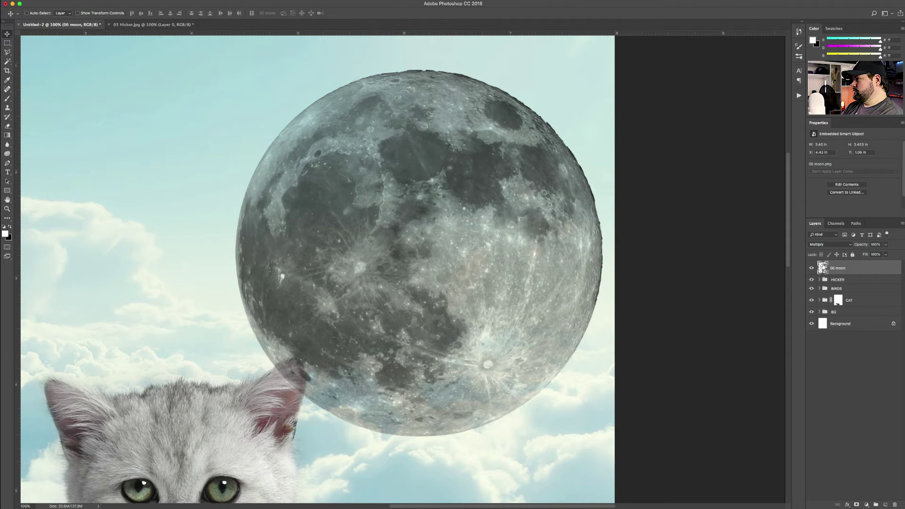
key("shift+minus")
key("shift+minus")
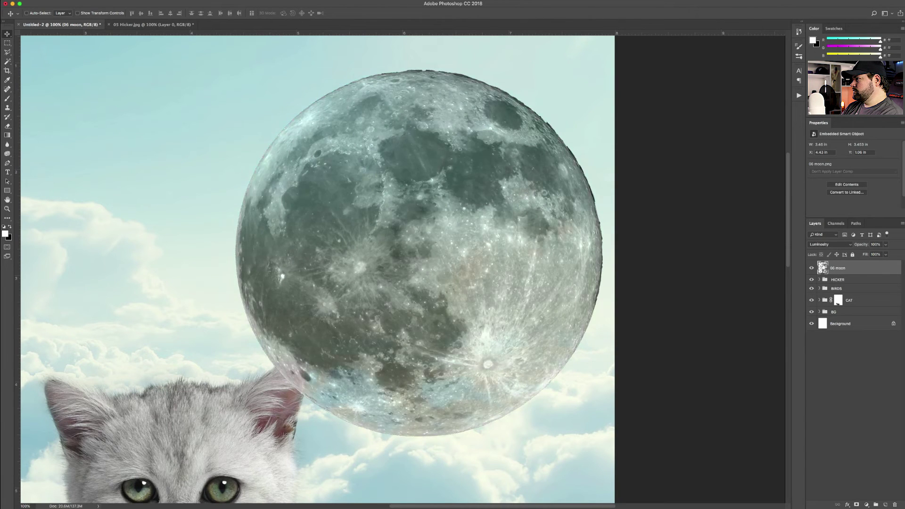
key("shift+minus")
key("shift+minus")
key("shift+minus")
key("shift+minus")
key("shift+minus")
key("shift+minus")
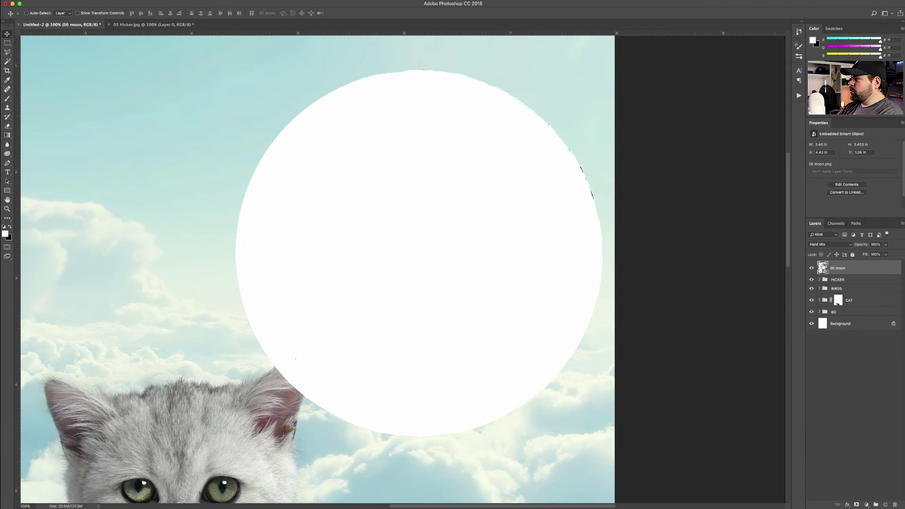
- Set the 06 moon layer's blending mode to Soft Light and shift the moon about 0.1 in upward
left_click(817, 245)
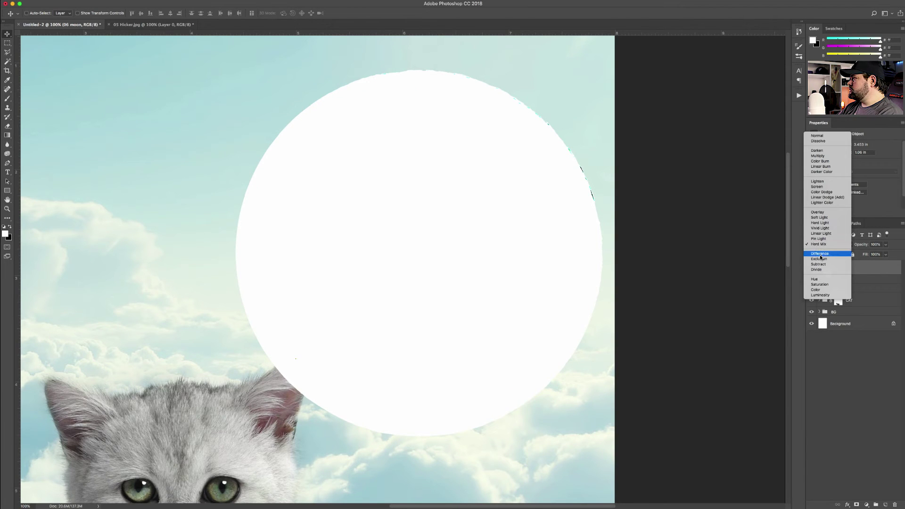
left_click(819, 218)
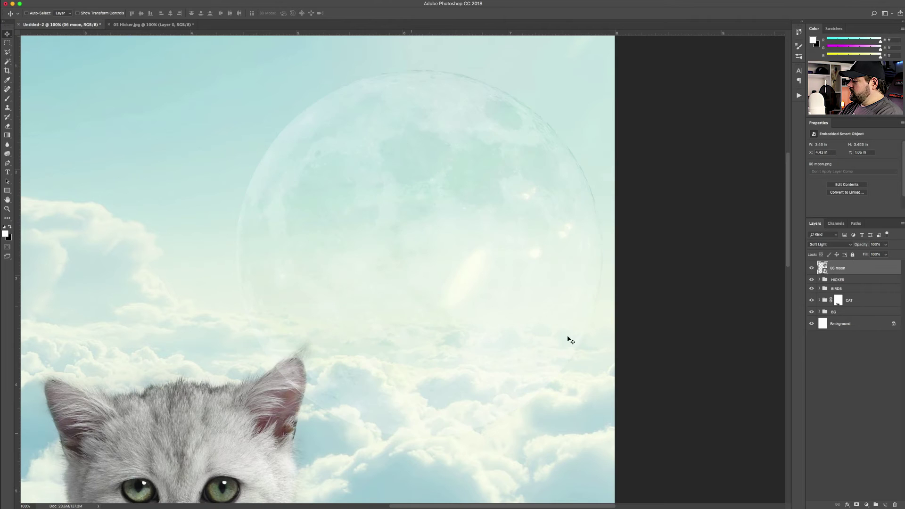
key("super+minus")
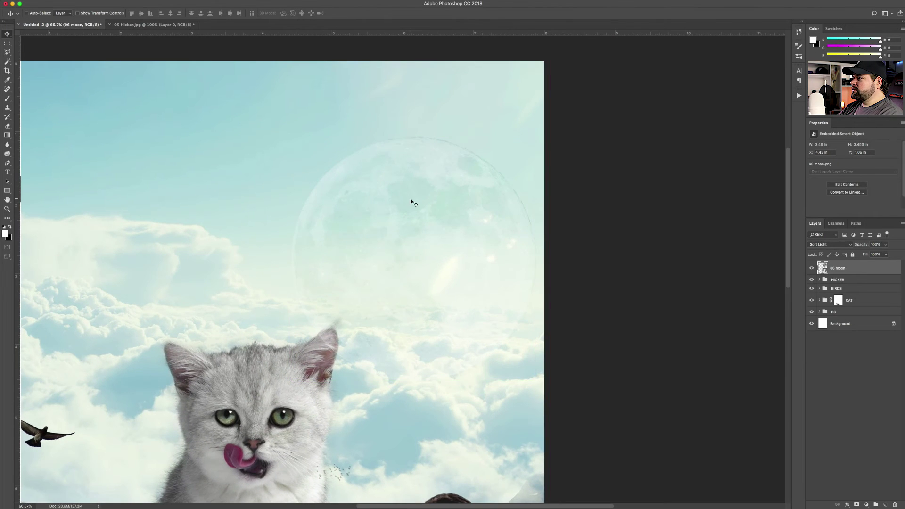
left_click_drag(419, 238, 418, 229)
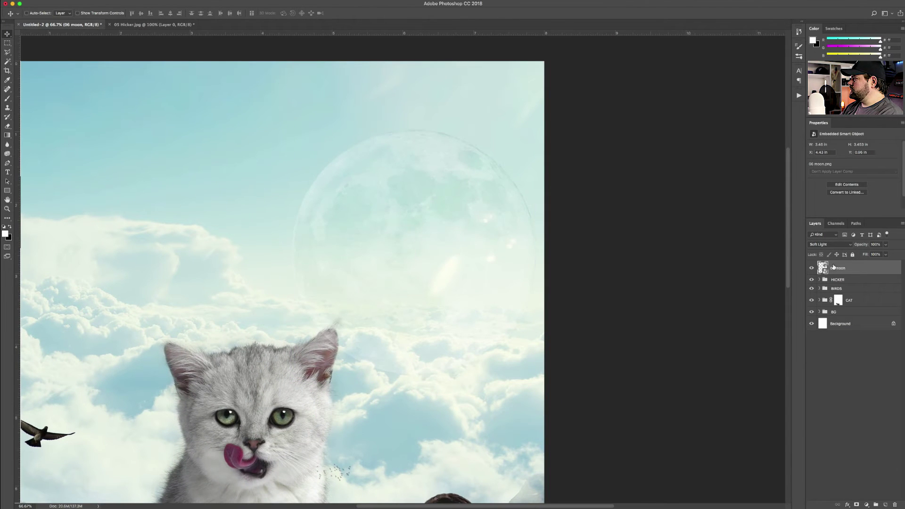
- Add a layer mask to the 06 moon layer and fade the moon's lower part with a 400 px Eraser at 30% opacity
left_click(856, 505)
key("e")
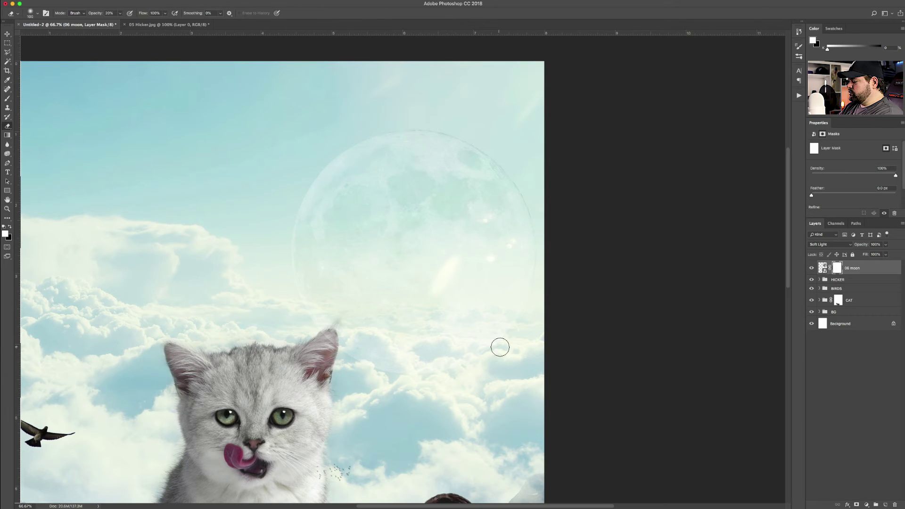
key("bracketright")
key("bracketright")
key("bracketright")
key("bracketright")
key("bracketright")
key("bracketright")
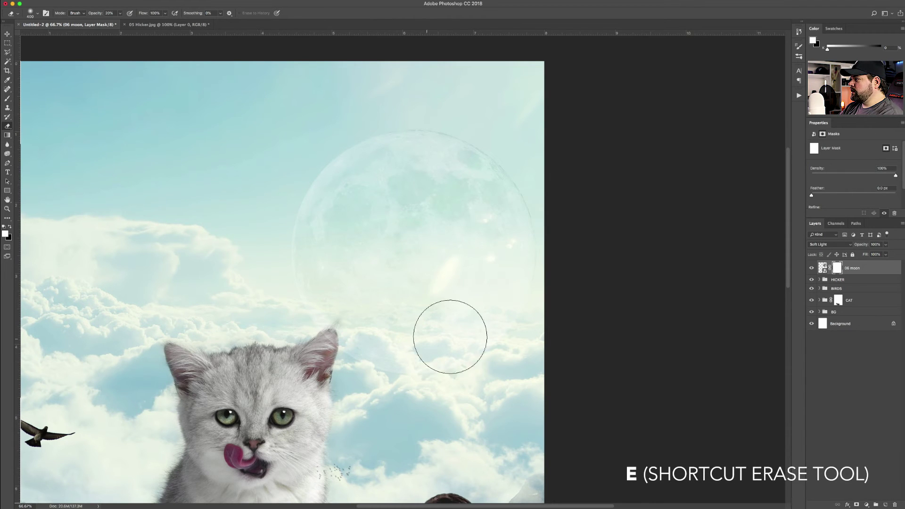
key("3")
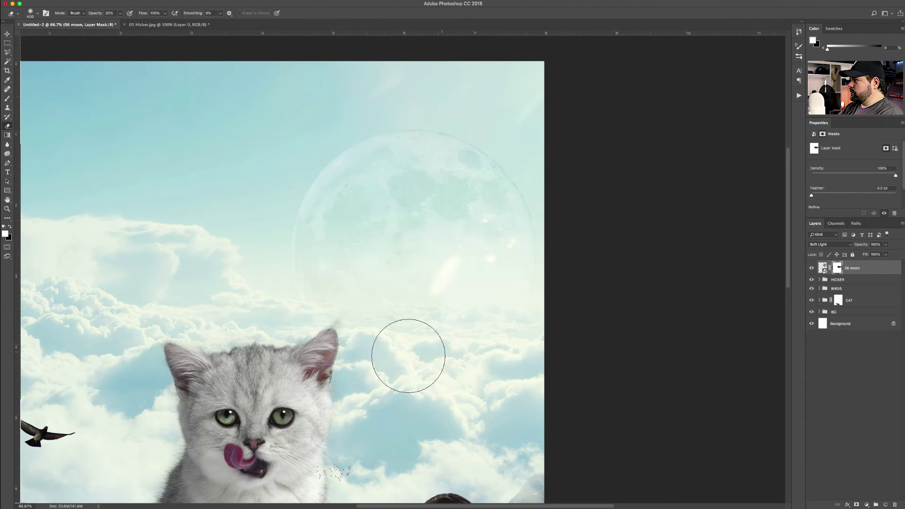
- Erase the moon's remaining haze over the clouds beside the cat's ear on the layer mask with a 200 px Eraser
key("super+equal")
key("super+equal")
scroll(496, 368, "down", 3)
scroll(495, 367, "right", 4)
key("bracketleft")
key("bracketleft")
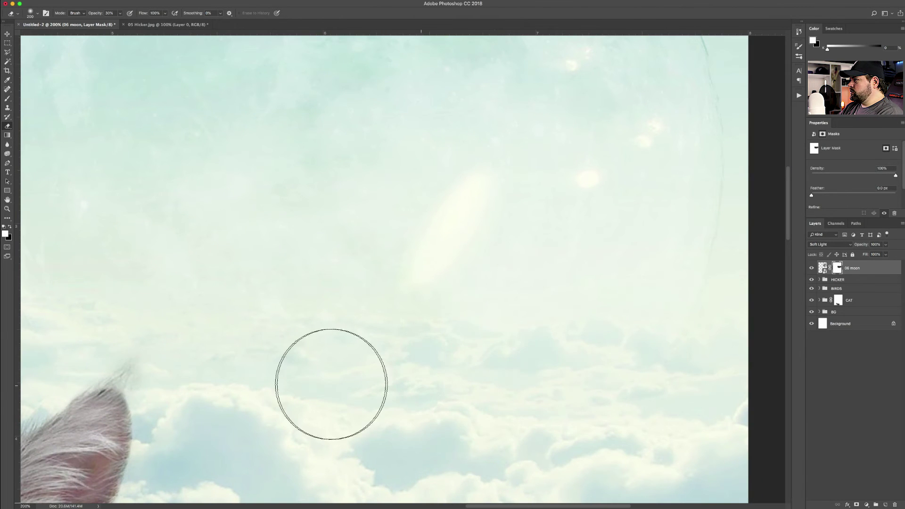
left_click_drag(356, 341, 583, 252)
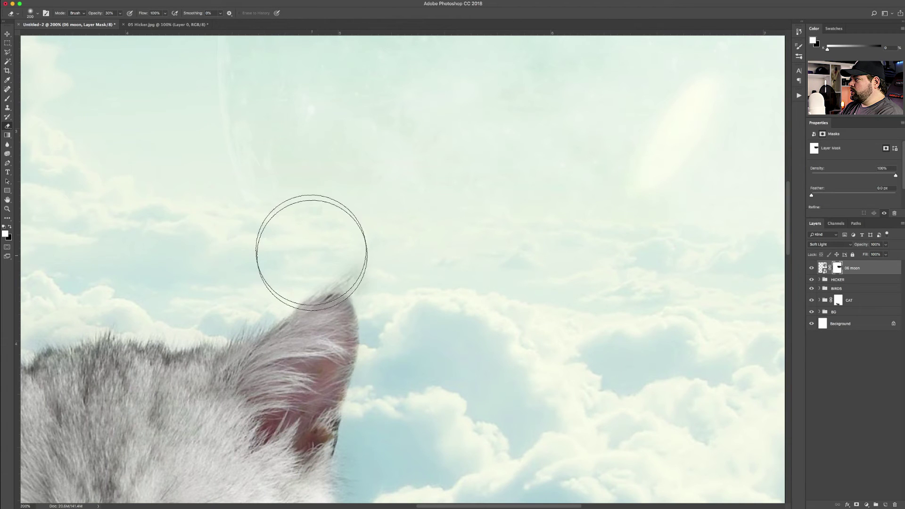
scroll(323, 275, "right", 5)
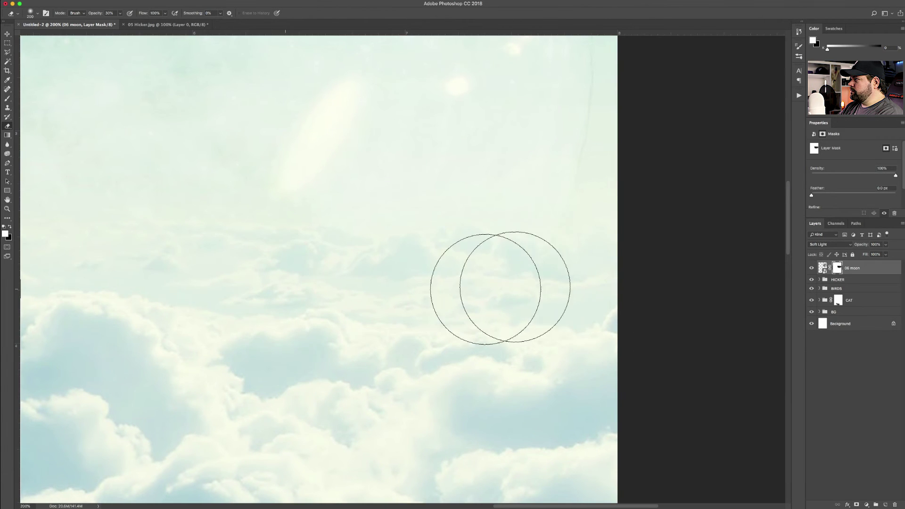
left_click_drag(166, 298, 409, 293)
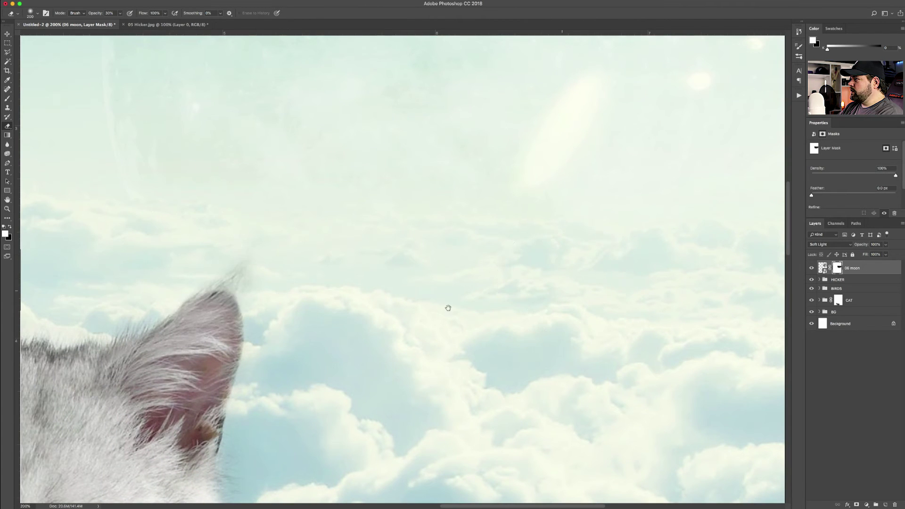
left_click_drag(536, 292, 289, 309)
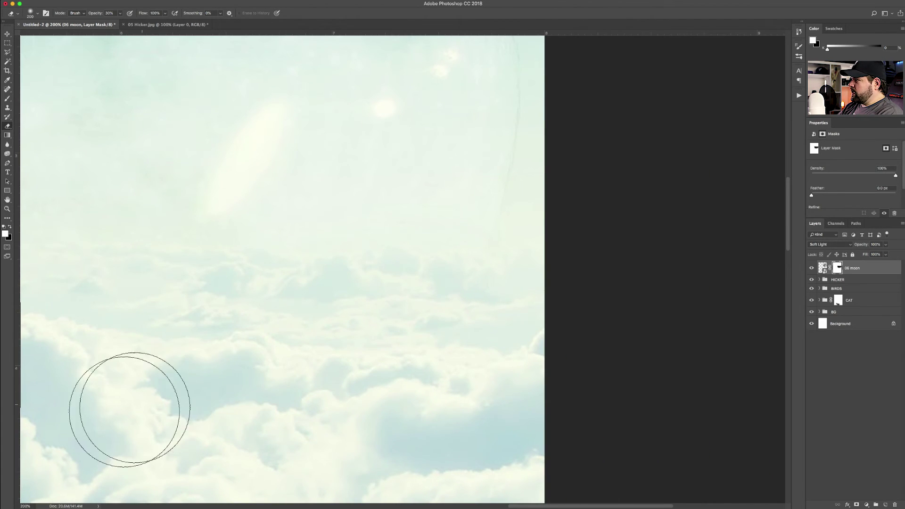
- Duplicate the masked 06 moon layer directly below the original to strengthen the moon, and select both moon layers
key("super+minus")
key("super+minus")
key("super+minus")
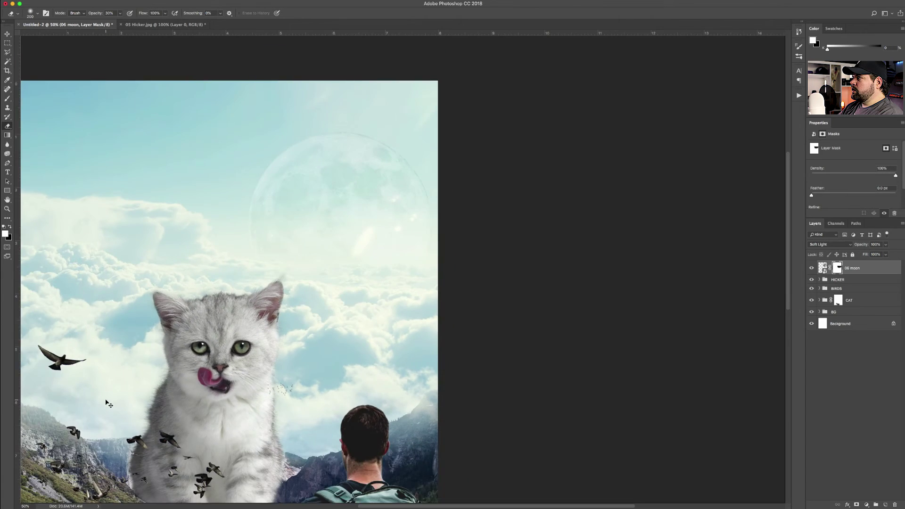
key("super+minus")
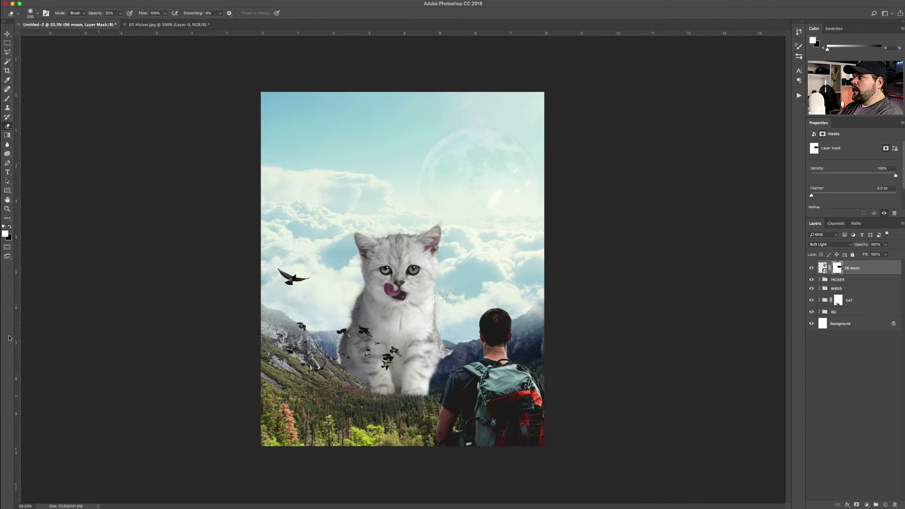
key("v")
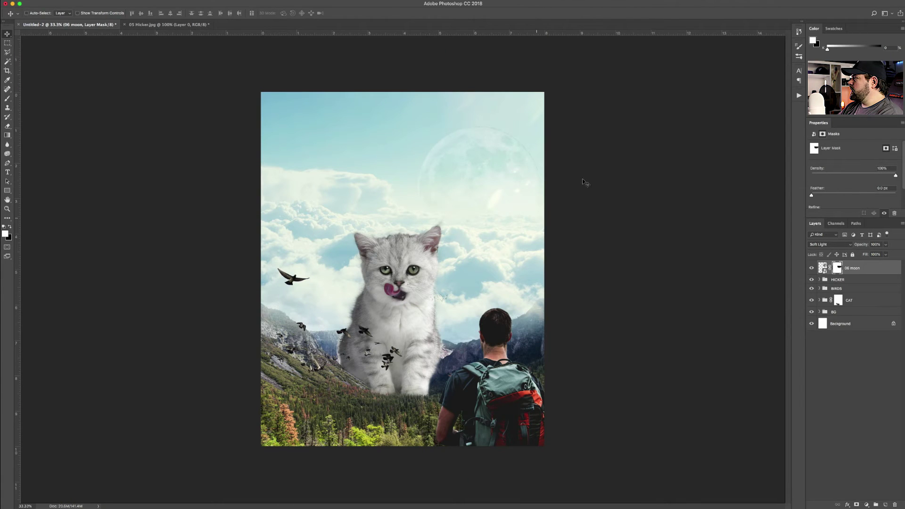
left_click(869, 272)
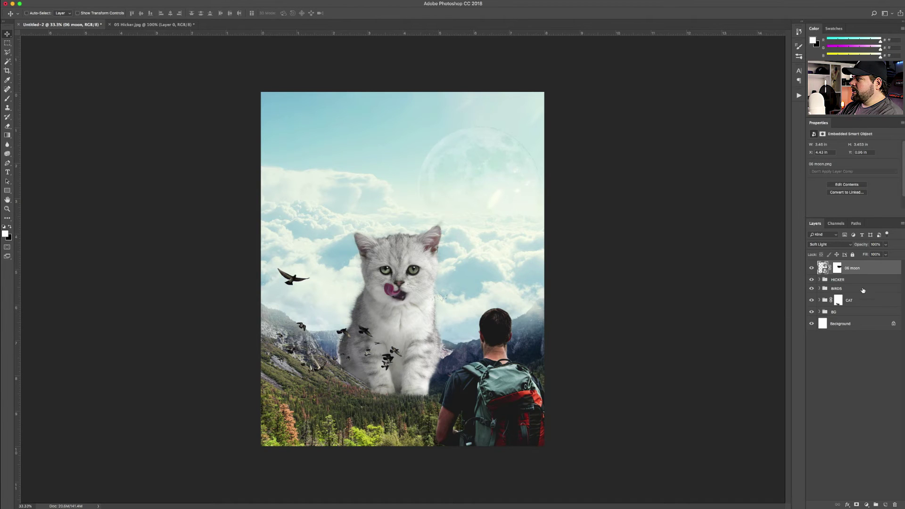
left_click_drag(851, 274, 851, 273)
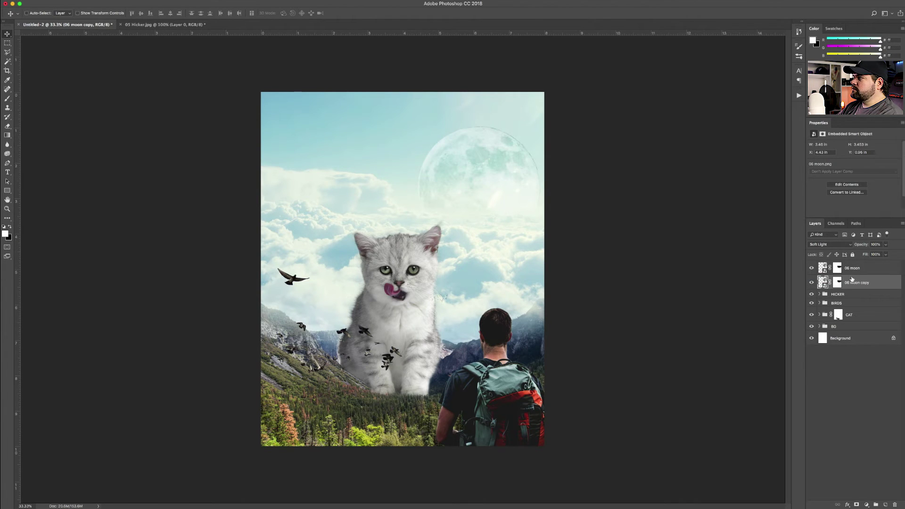
left_click(852, 269, "shift")
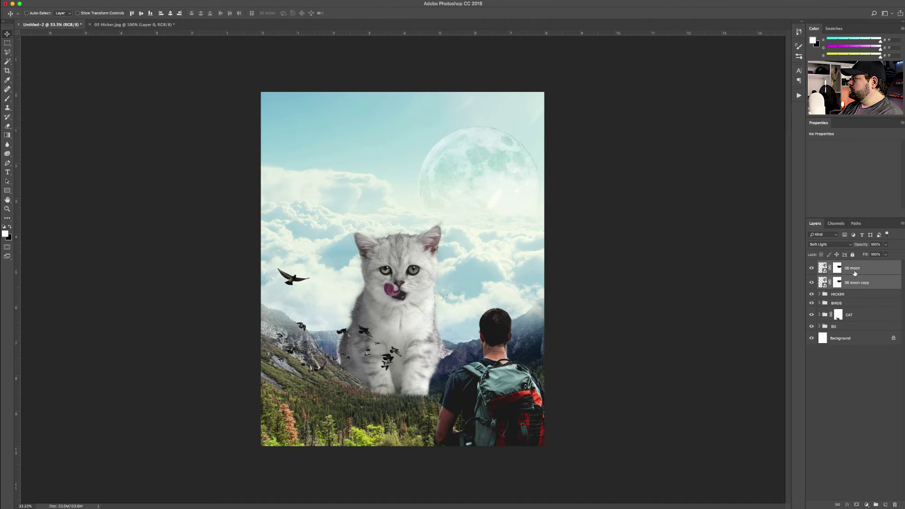
- Link the two moon layers together and clear the layer selection
left_click(837, 505)
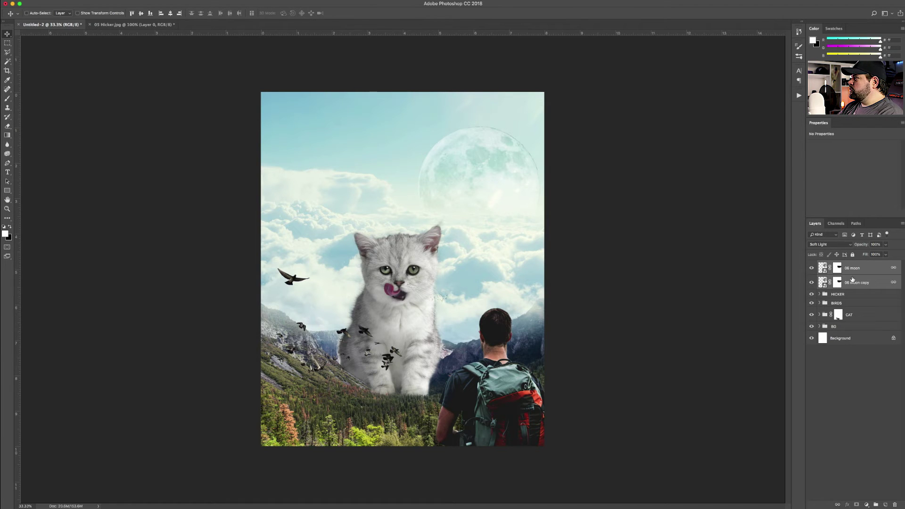
left_click(860, 405)
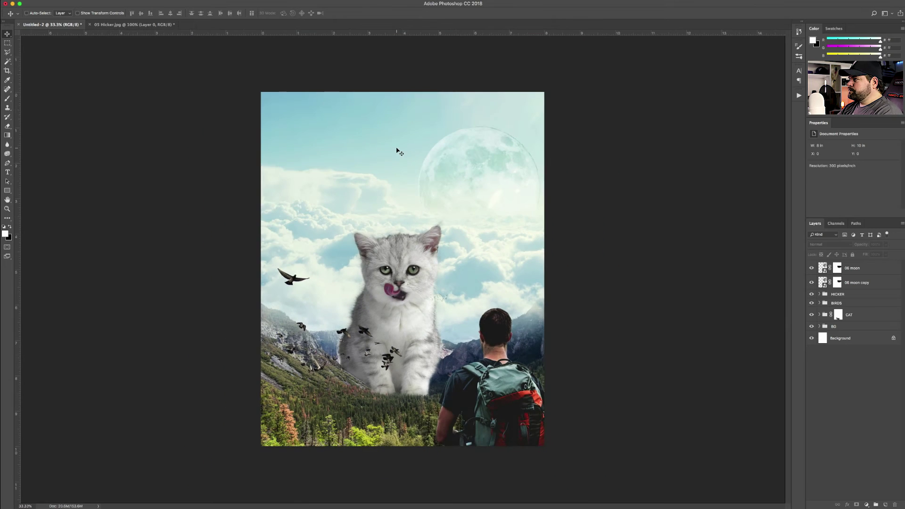
- Apply a Box Blur with a radius of 6 pixels to the 04 Bird Flock layer
key("super+equal")
scroll(398, 150, "down", 3)
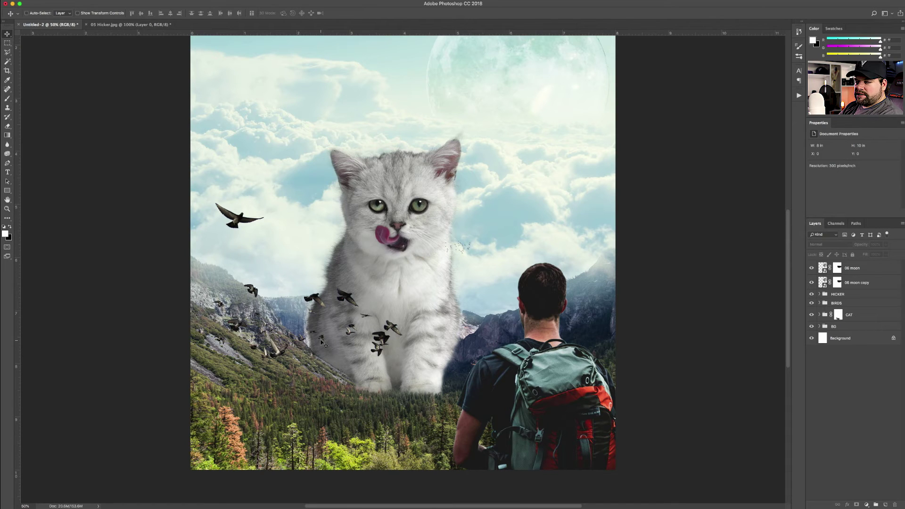
left_click(240, 221, "ctrl")
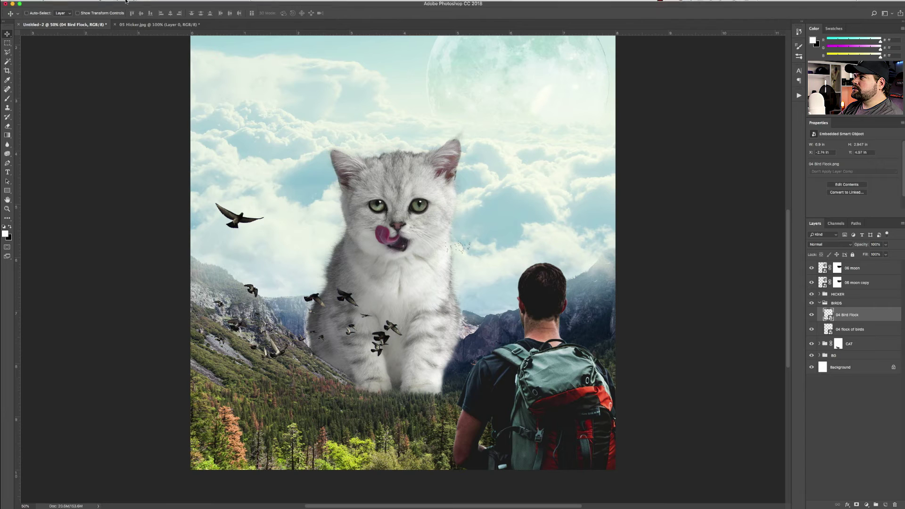
left_click(174, 3)
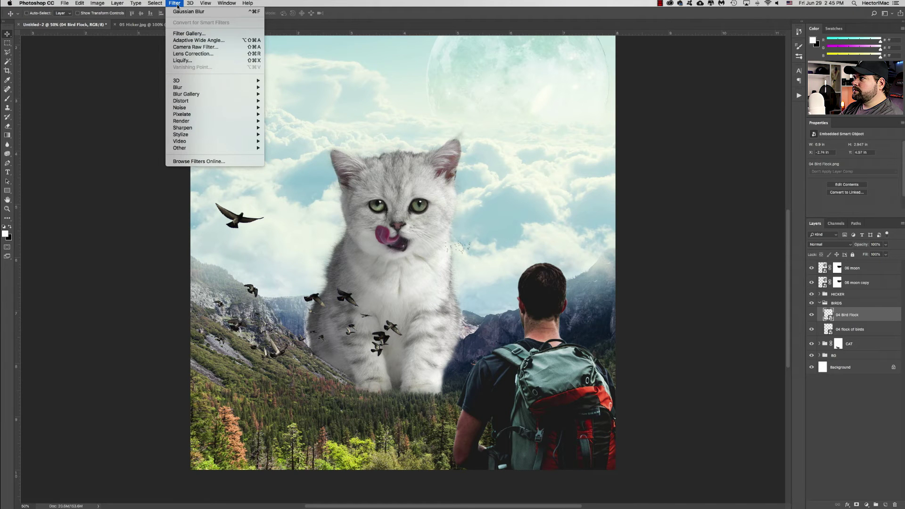
mouse_move(183, 88)
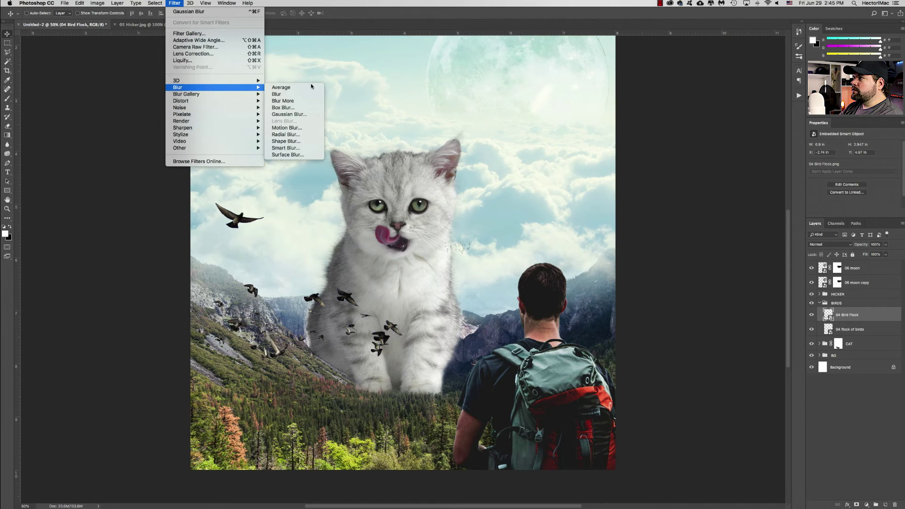
left_click(285, 108)
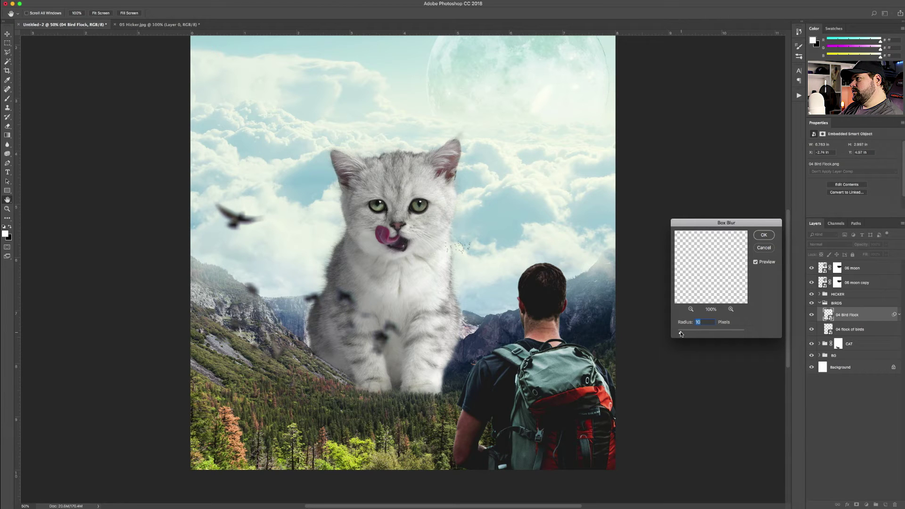
left_click_drag(679, 334, 680, 334)
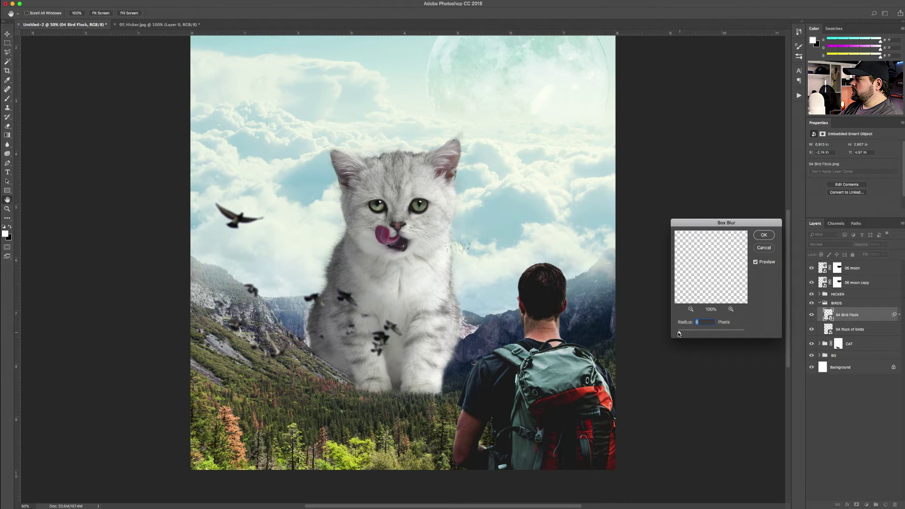
left_click(763, 235)
key("v")
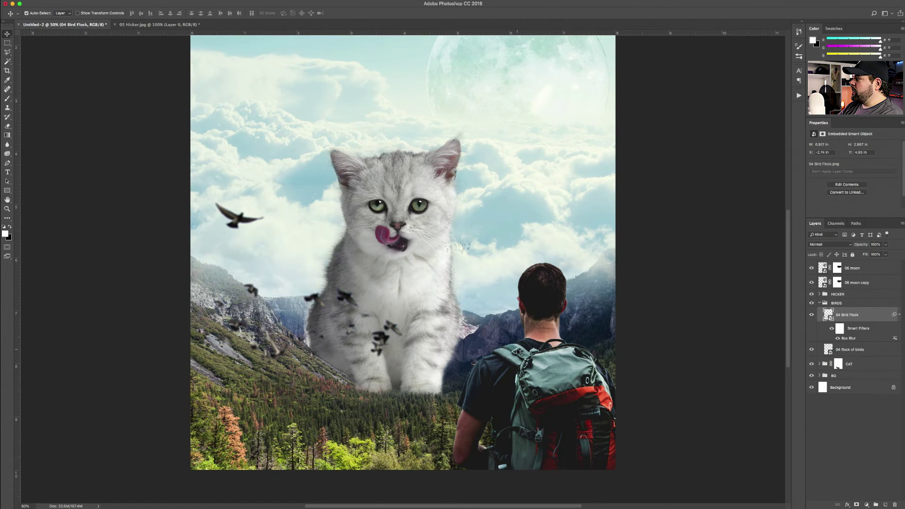
- Apply a Gaussian Blur with a radius of about 12 pixels to the hiker's smart object layer
left_click(532, 364)
key("super")
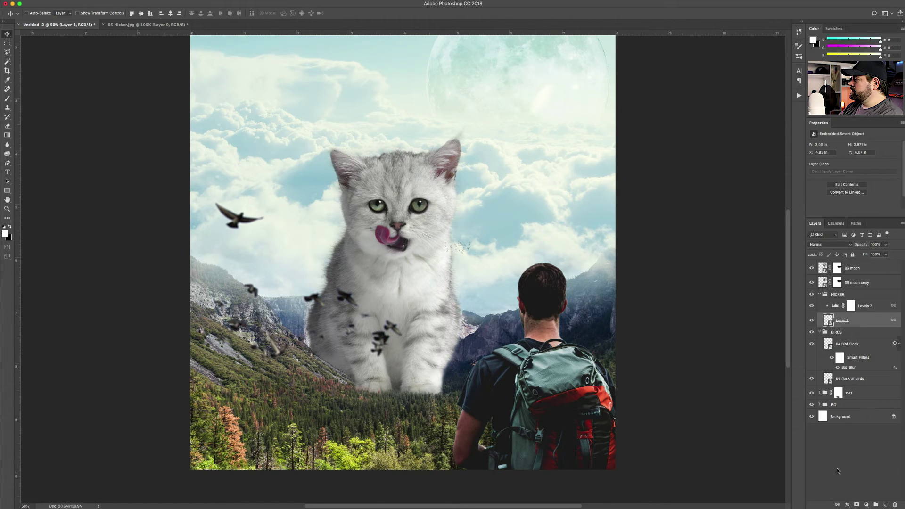
left_click(847, 505)
key("Escape")
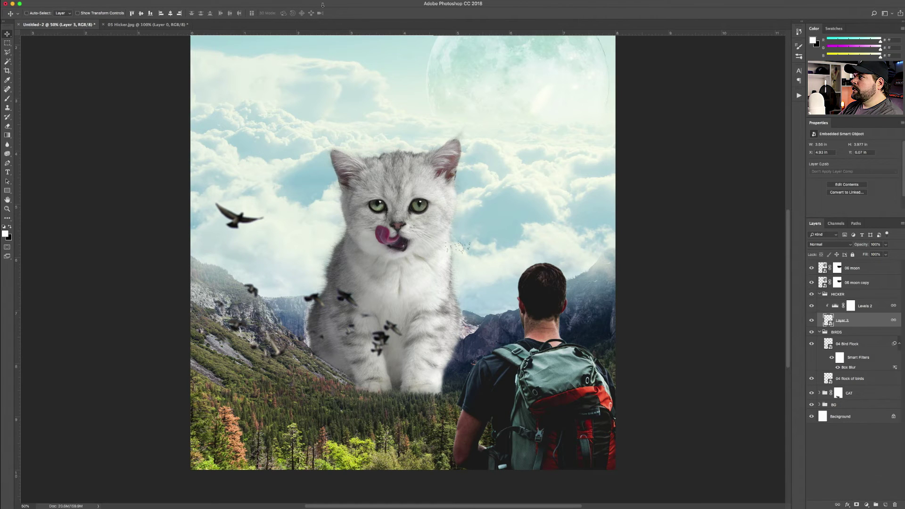
left_click(175, 4)
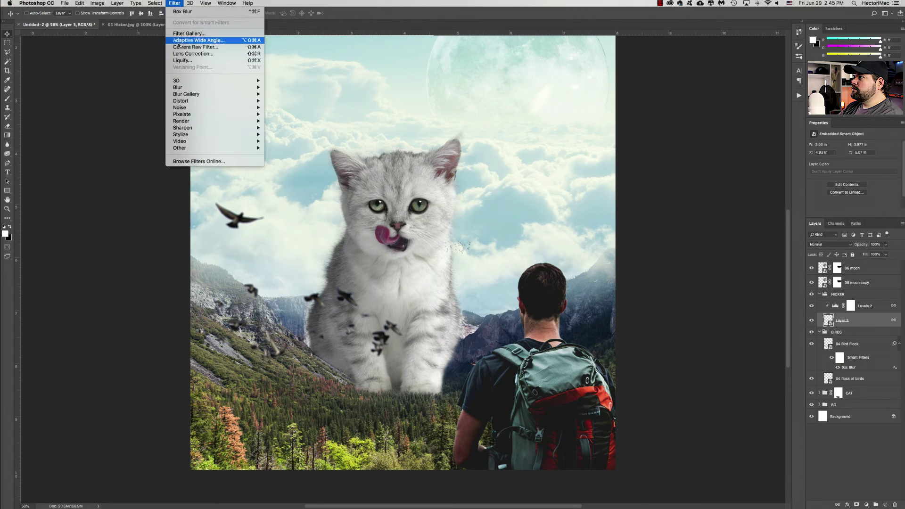
mouse_move(184, 88)
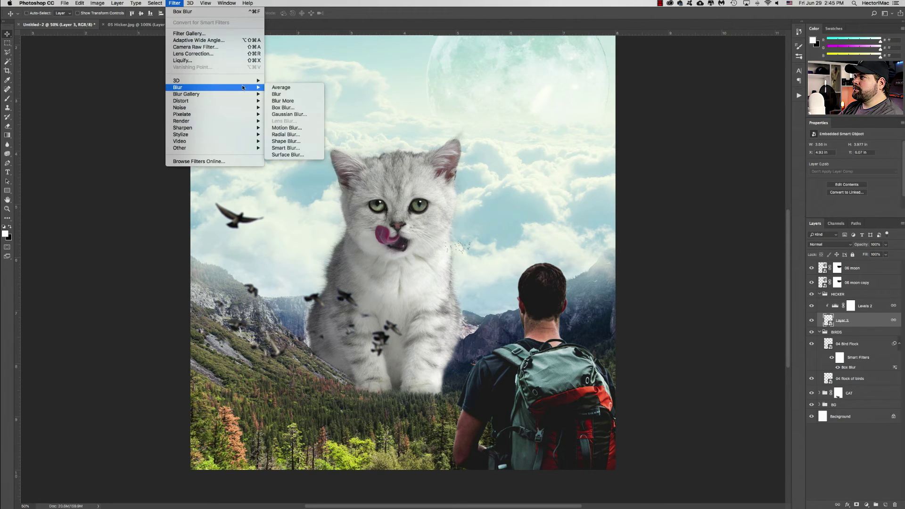
left_click(288, 115)
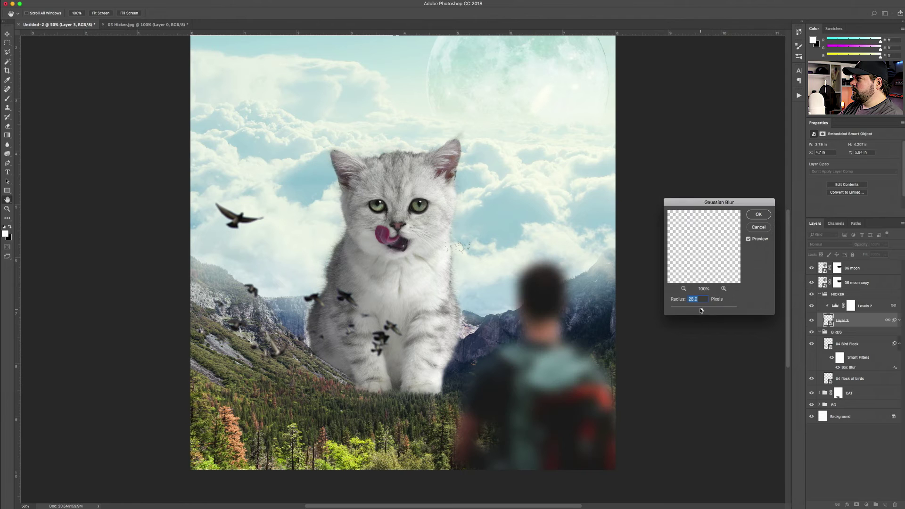
left_click_drag(701, 310, 679, 311)
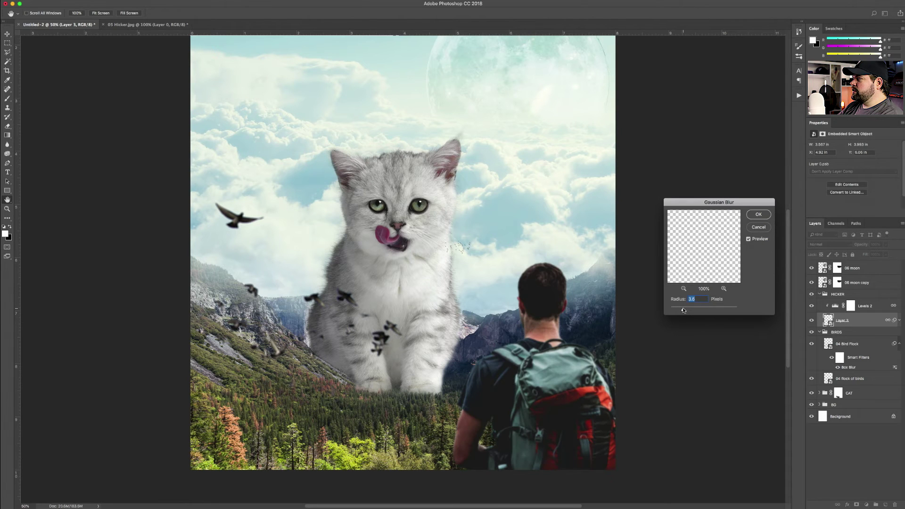
left_click_drag(688, 310, 692, 310)
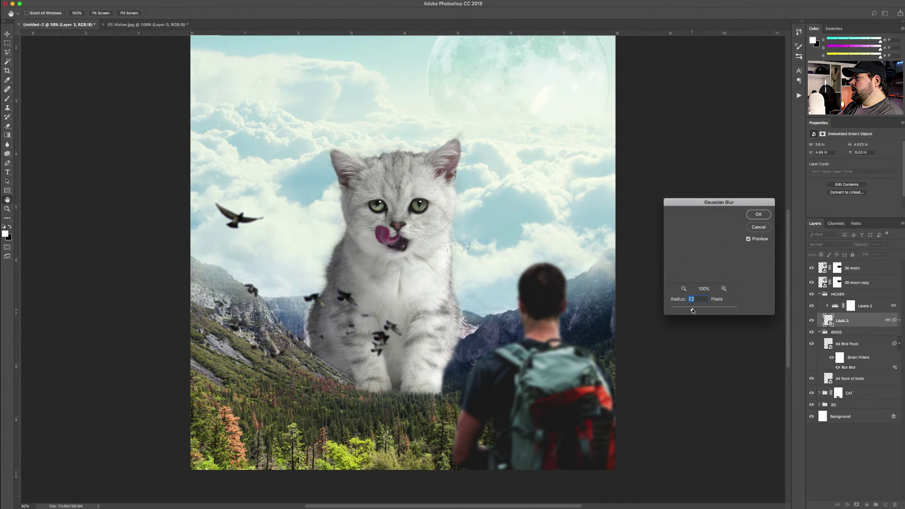
left_click(758, 214)
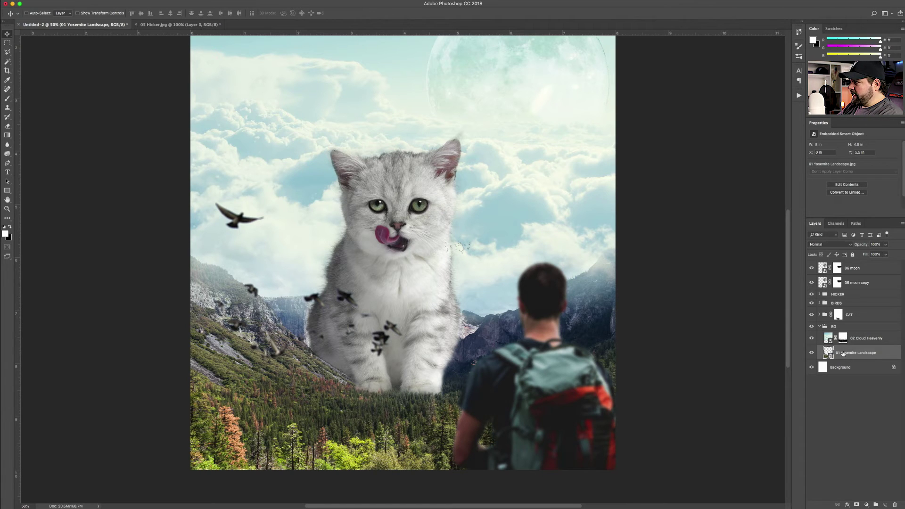
key("super+j")
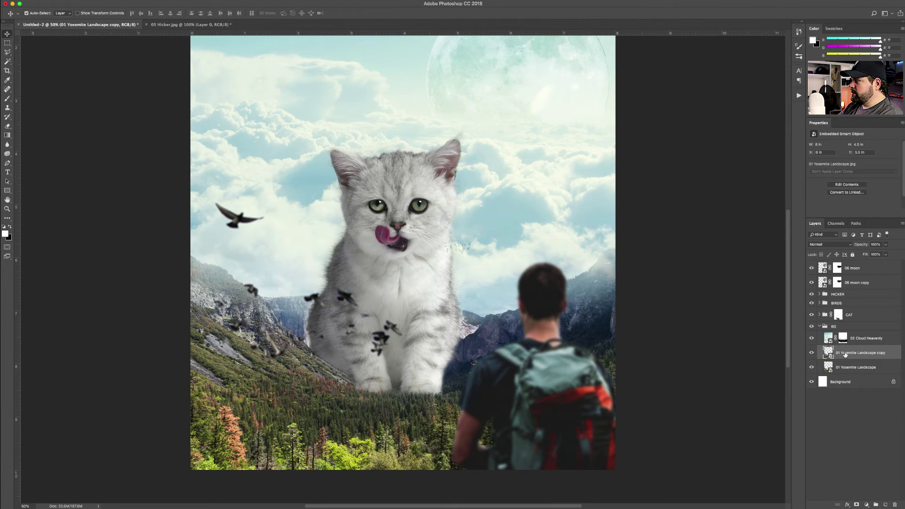
key("super+z")
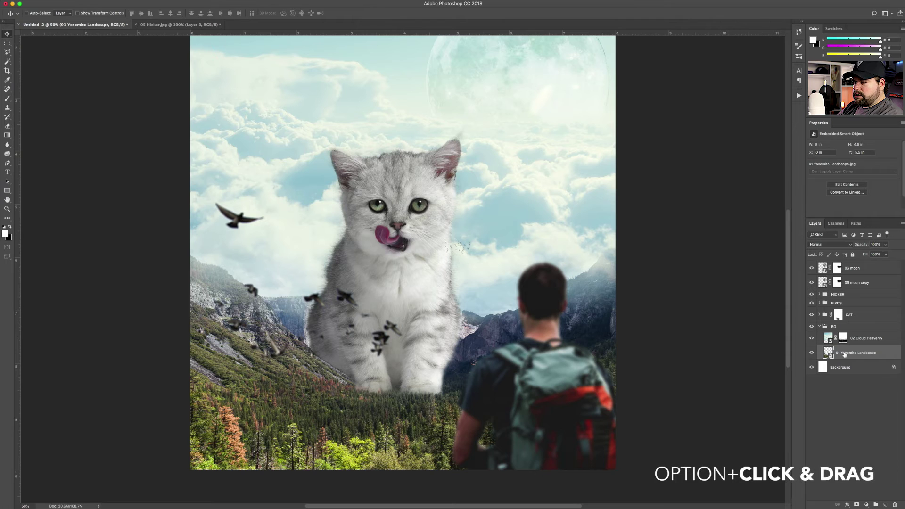
left_click_drag(847, 354, 826, 368)
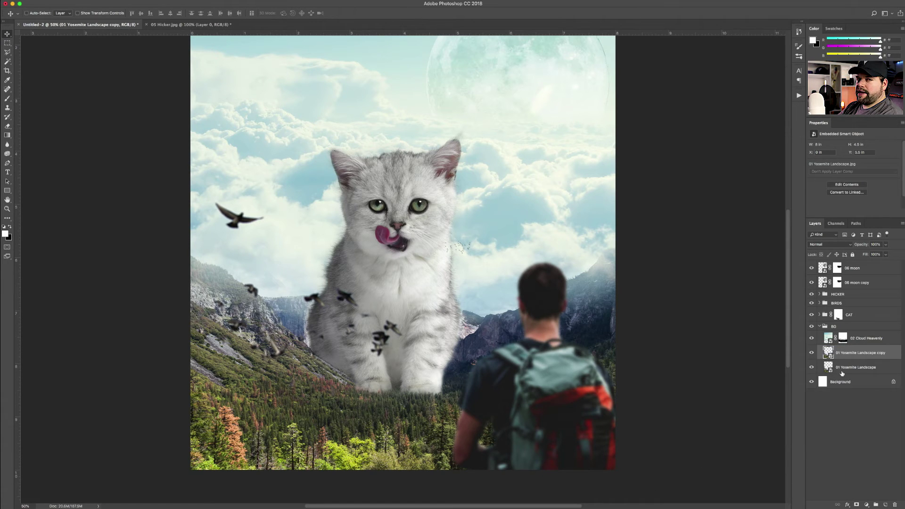
key("super+z")
- Duplicate the 01 Yosemite Landscape layer within the same document, keeping the default copy name
right_click(845, 354)
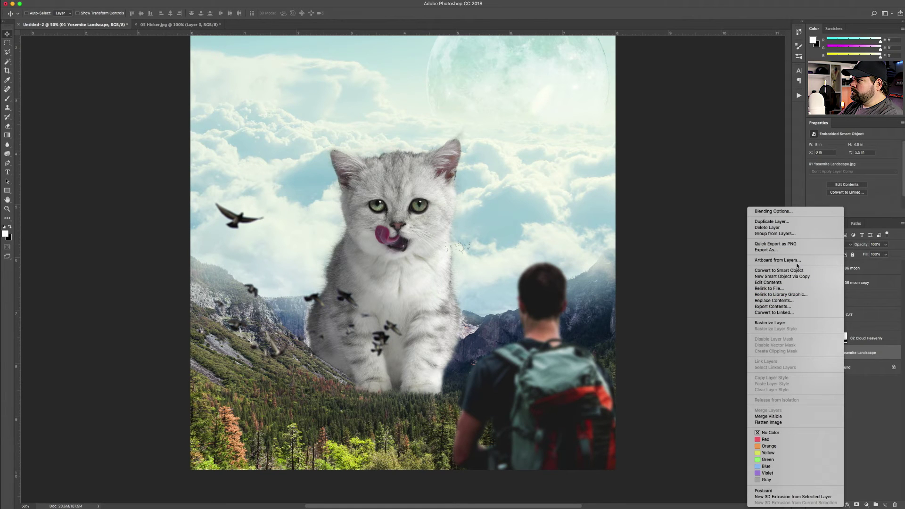
left_click(773, 222)
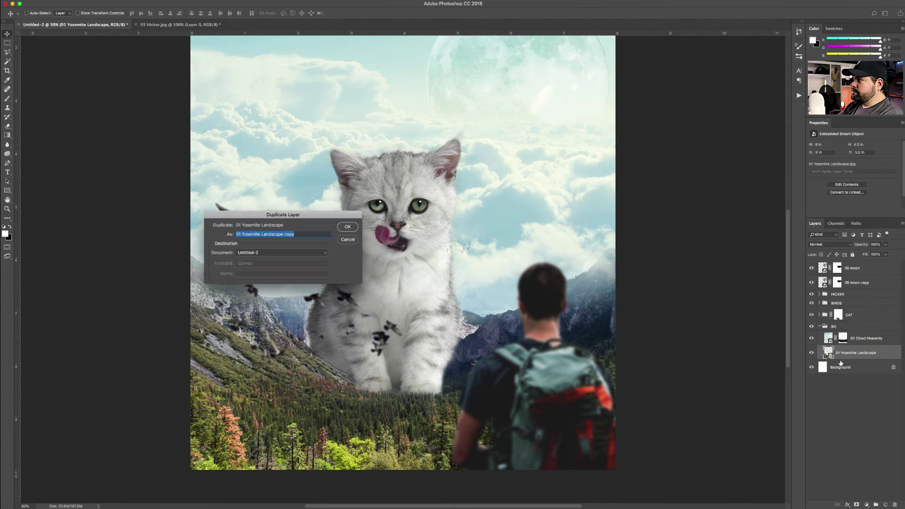
left_click(346, 228)
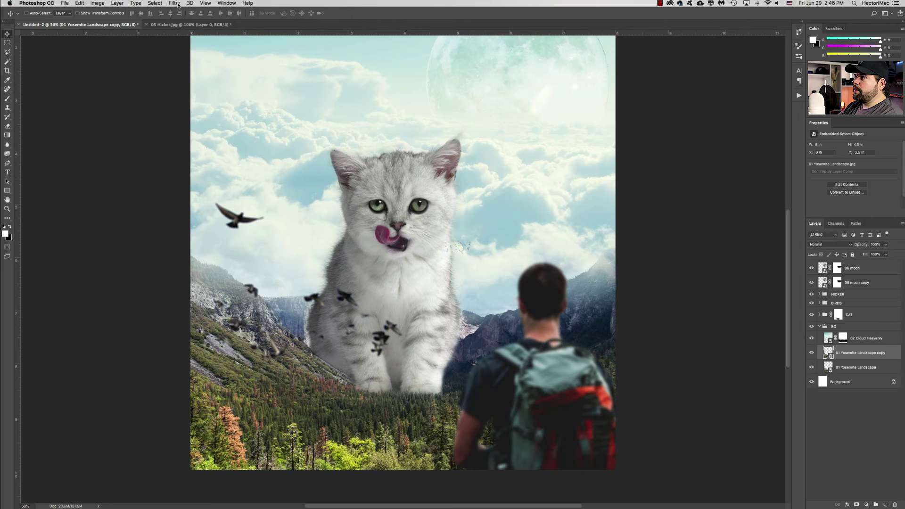
- Apply a Box Blur with a radius of 6 pixels to the Yosemite landscape copy and collapse its smart filter list
left_click(175, 3)
mouse_move(190, 91)
left_click(293, 114)
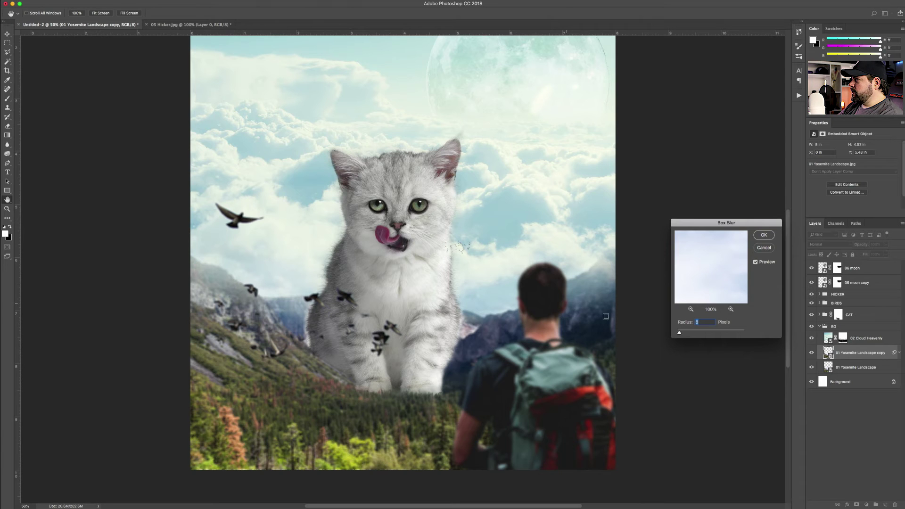
left_click(764, 238)
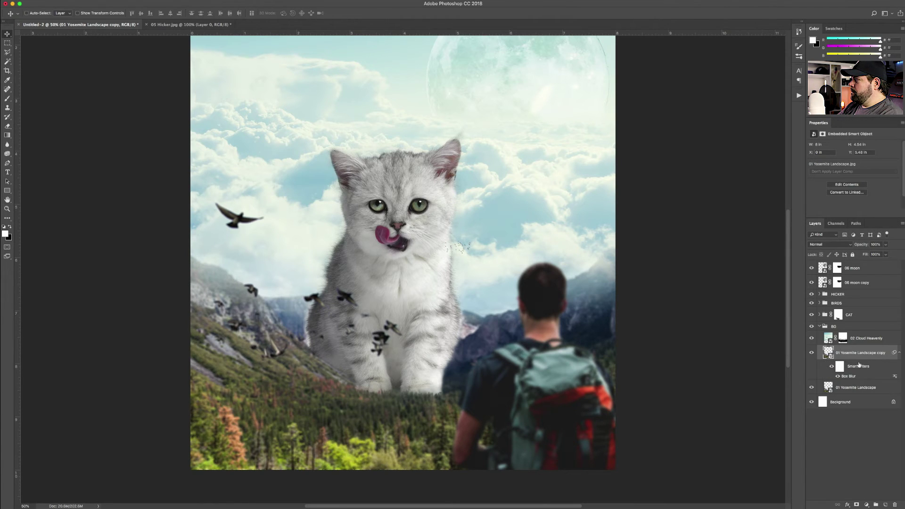
left_click(897, 353)
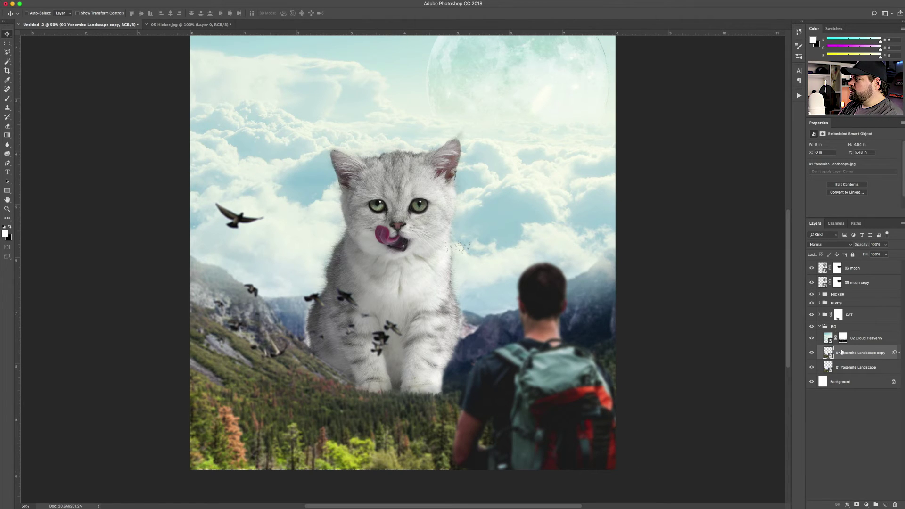
- Add a layer mask to the blurred landscape copy and erase the blur over the mountains and distant forest with a large soft eraser
left_click(856, 505)
key("e")
key("bracketright")
key("bracketright")
key("bracketright")
key("bracketright")
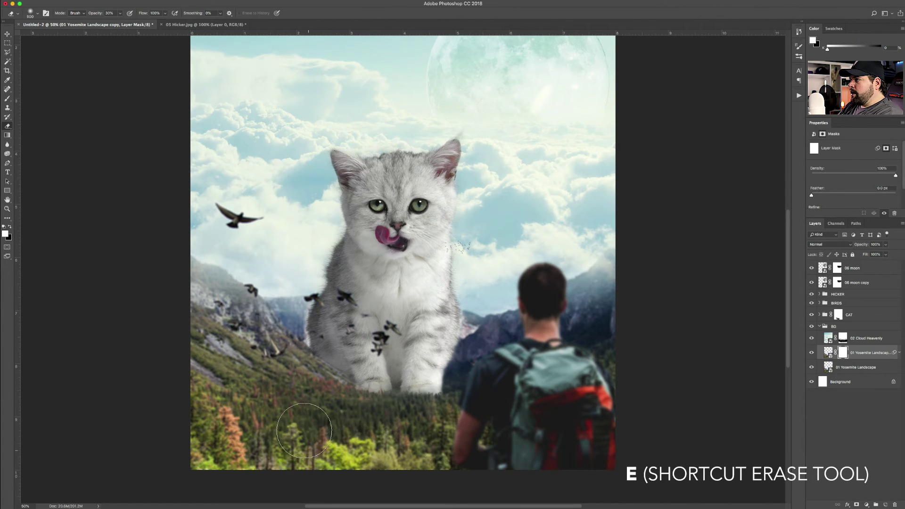
key("bracketright")
mouse_move(265, 313)
left_mouse_down()
mouse_move(627, 265)
mouse_move(587, 294)
mouse_move(592, 278)
mouse_move(560, 295)
mouse_move(405, 316)
mouse_move(325, 308)
mouse_move(280, 319)
mouse_move(265, 347)
mouse_move(331, 356)
mouse_move(361, 375)
mouse_move(402, 368)
mouse_move(289, 369)
mouse_move(214, 346)
mouse_move(257, 342)
left_mouse_up()
mouse_move(328, 385)
left_mouse_down()
mouse_move(435, 387)
mouse_move(592, 331)
mouse_move(611, 347)
left_mouse_up()
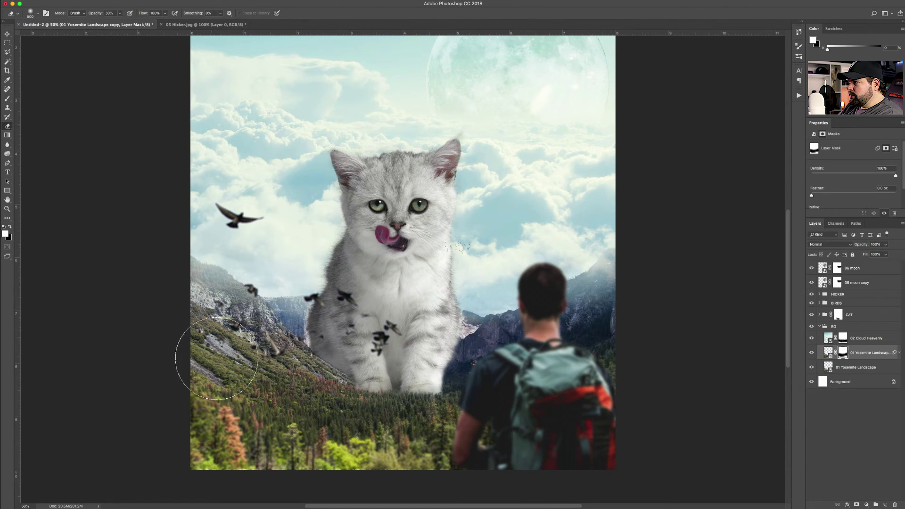
- Examine the transition between sharp and blurred areas across the foreground trees and around the hiker
key("super+equal")
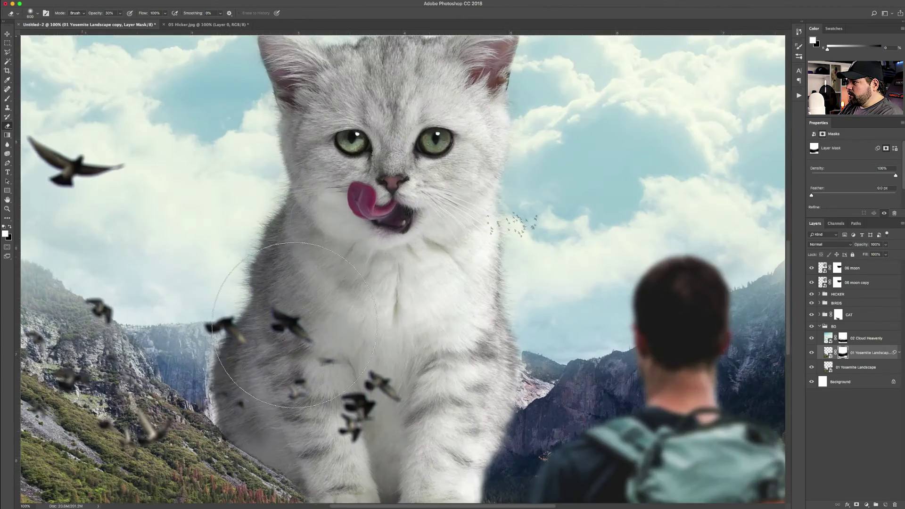
key("super+equal")
key("super+equal")
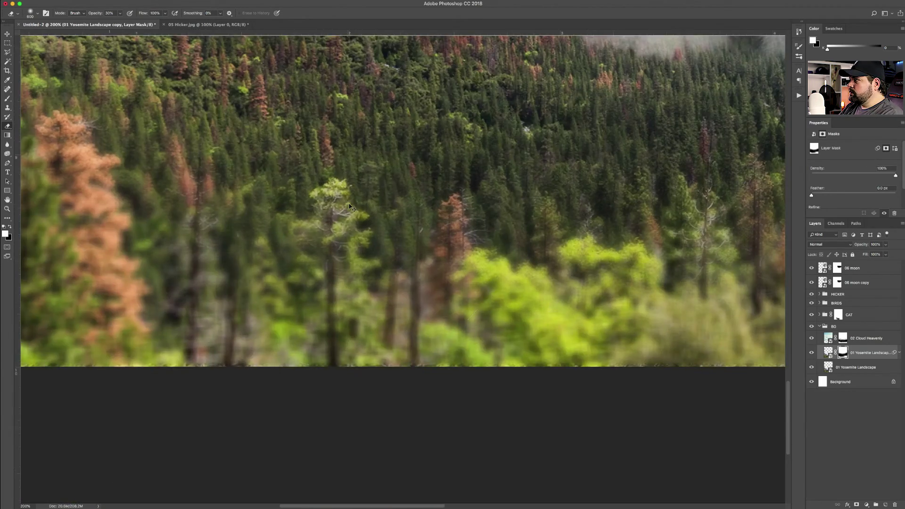
scroll(359, 188, "up", 3)
left_click_drag(399, 223, 455, 191)
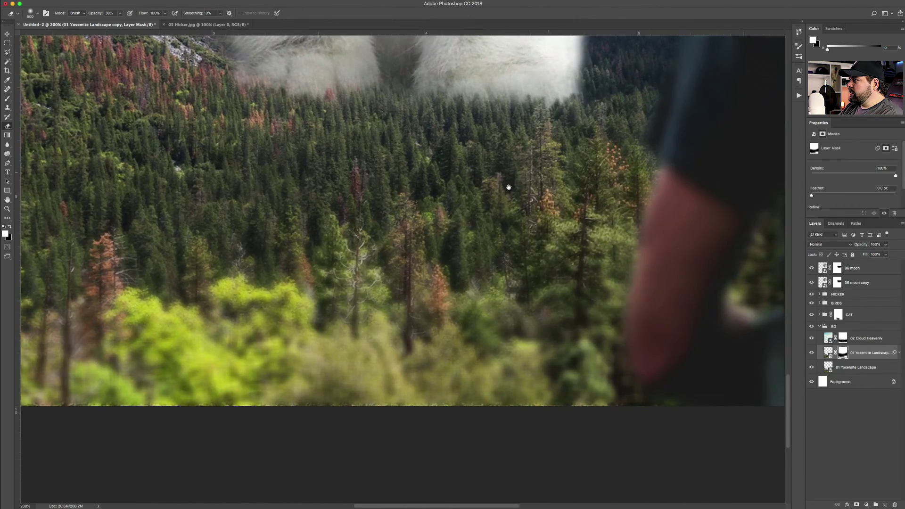
left_click_drag(542, 175, 329, 236)
left_click_drag(484, 232, 451, 236)
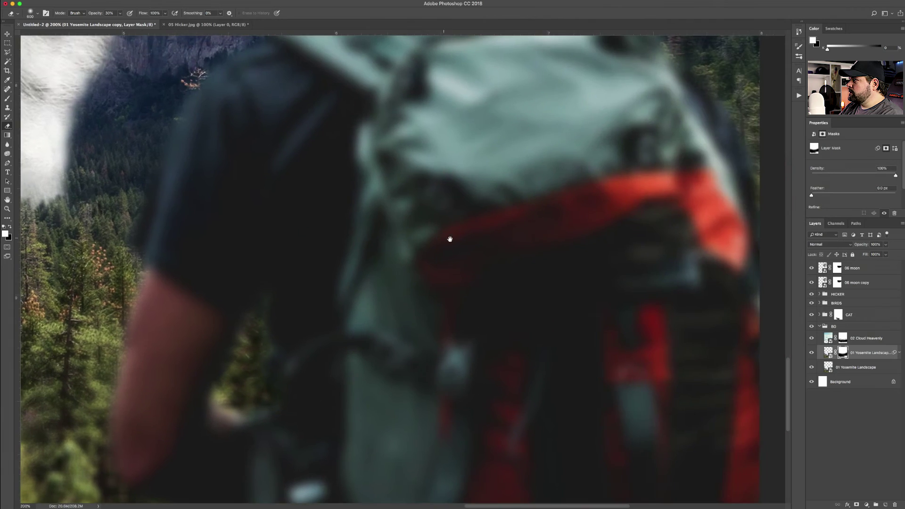
scroll(471, 244, "right", 5)
scroll(551, 207, "up", 4)
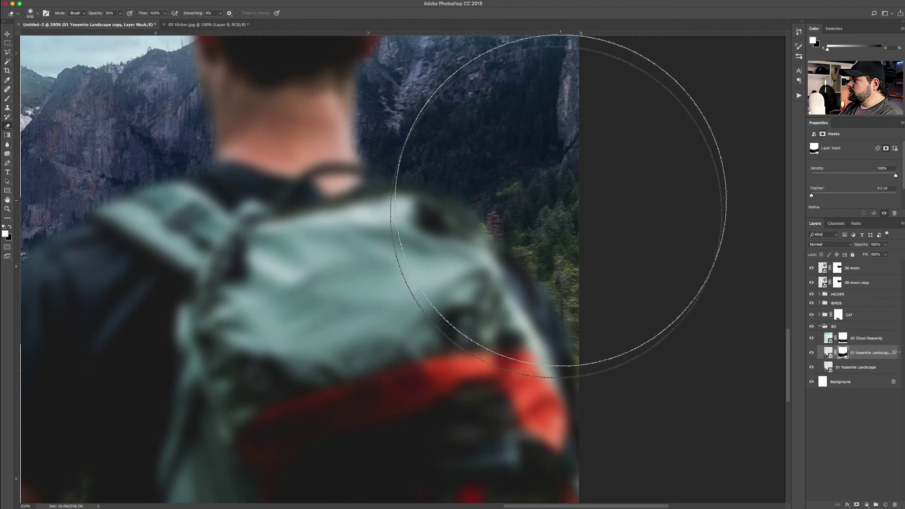
scroll(561, 200, "left", 15)
scroll(654, 176, "down", 10)
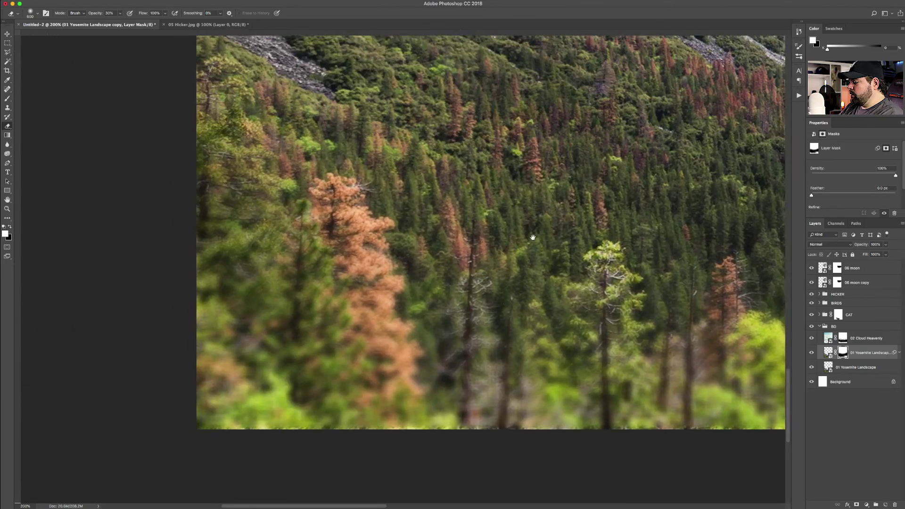
- Paint the blur back over the tall orange tree and neighbouring foreground trees on the landscape copy's mask, reducing the eraser to 70 pixels
scroll(533, 237, "left", 1)
key("bracketleft")
key("bracketleft")
key("bracketleft")
key("bracketleft")
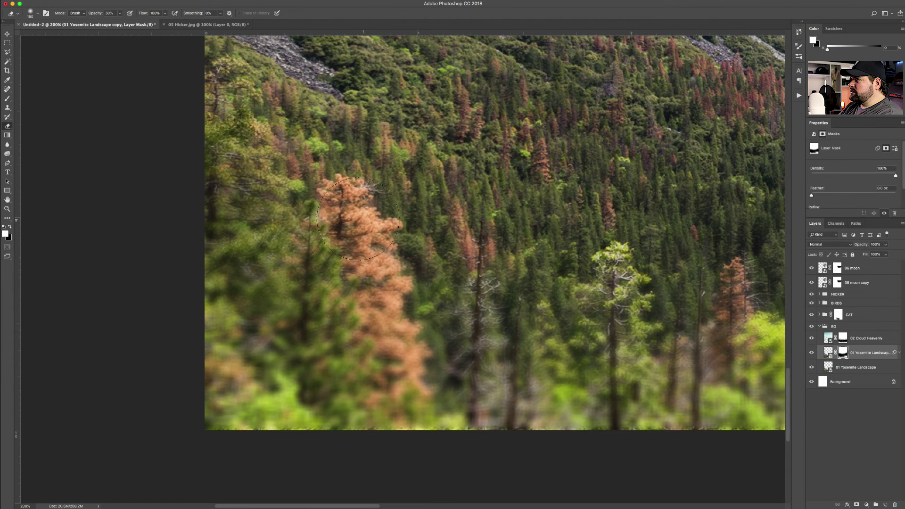
key("x")
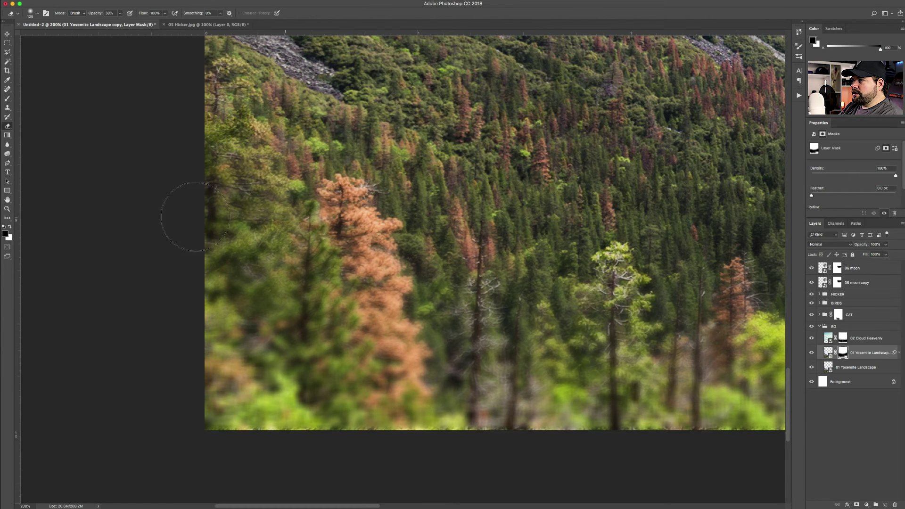
scroll(245, 197, "up", 3)
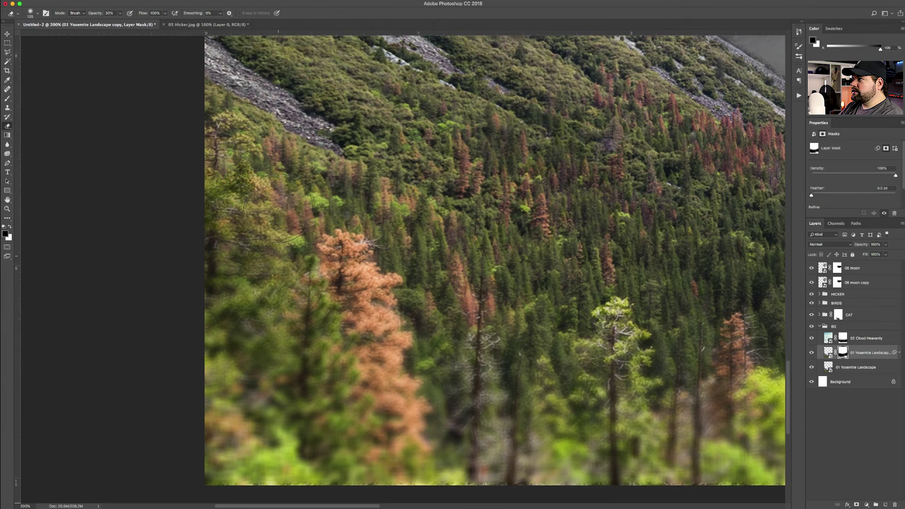
key("bracketleft")
key("bracketleft")
key("bracketleft")
key("bracketleft")
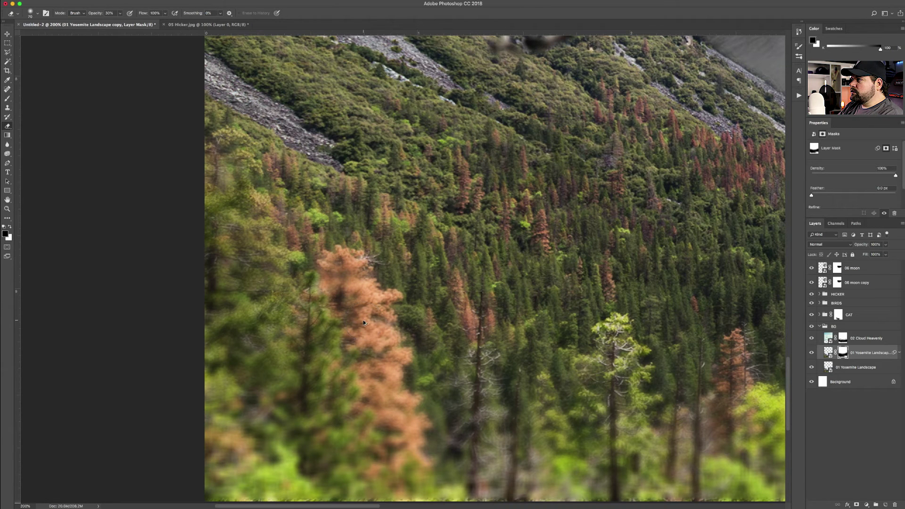
- Lower the eraser opacity to 20% and refine the mask's blur transition along the foreground treetops from the orange tree to the hiker
key("2")
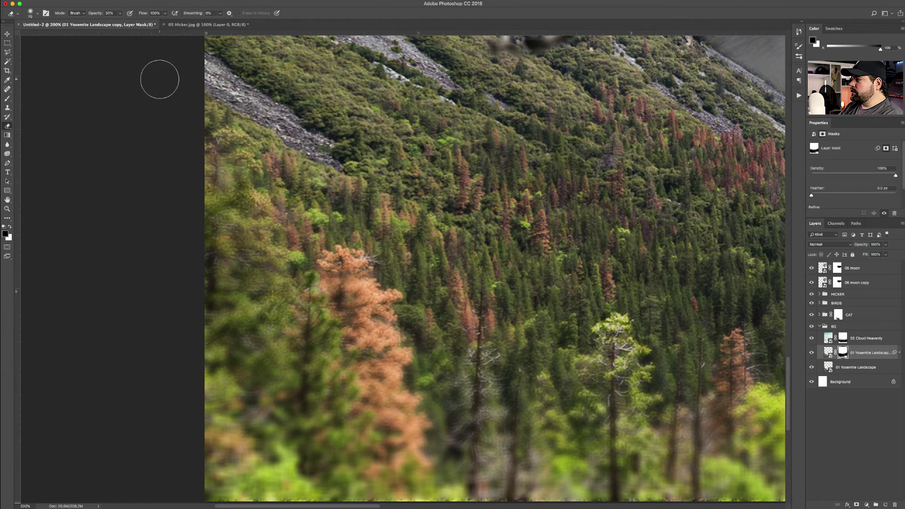
scroll(438, 291, "right", 7)
scroll(438, 291, "down", 3)
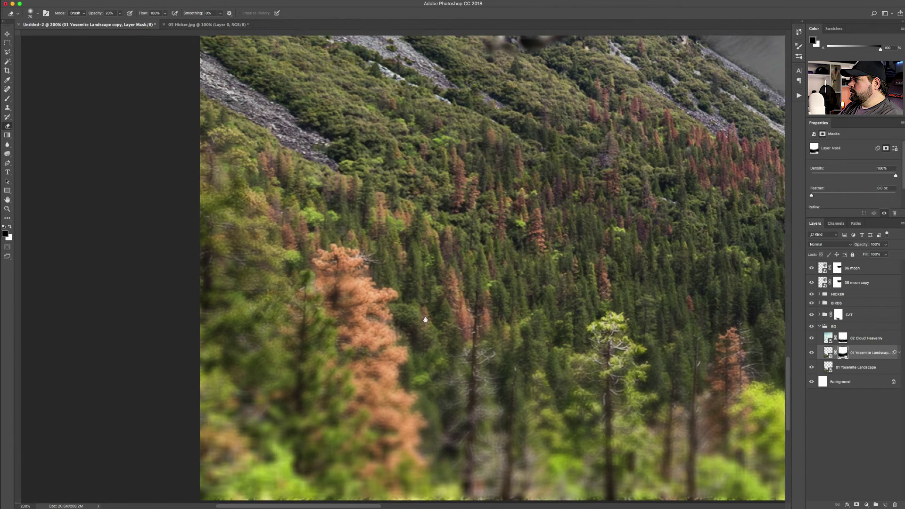
mouse_move(438, 291)
left_mouse_down()
mouse_move(450, 249)
mouse_move(452, 296)
mouse_move(434, 300)
left_mouse_up()
scroll(433, 300, "right", 7)
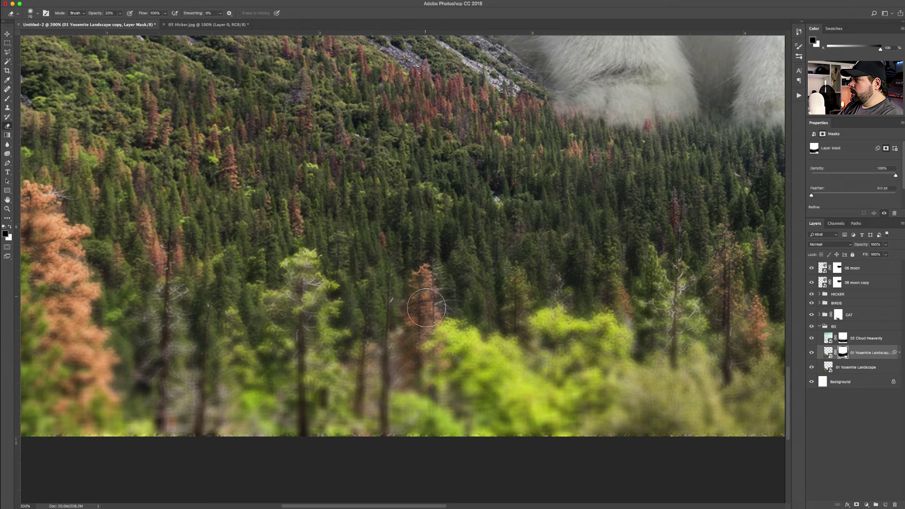
scroll(438, 358, "right", 12)
scroll(438, 358, "up", 1)
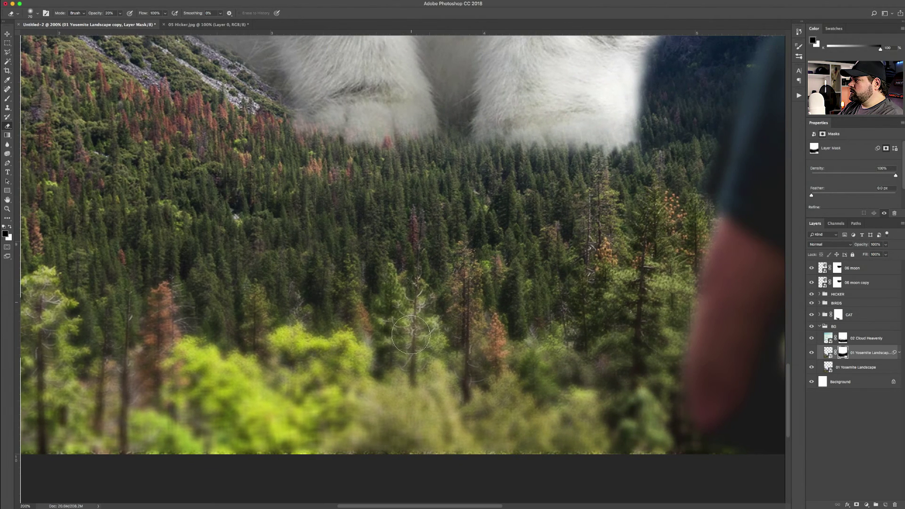
scroll(416, 378, "right", 6)
scroll(416, 377, "down", 1)
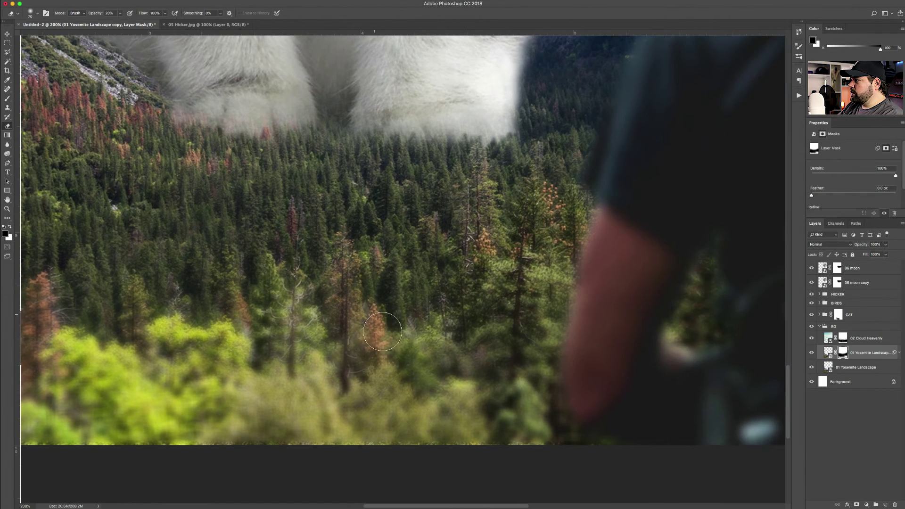
scroll(384, 372, "right", 4)
scroll(384, 371, "up", 1)
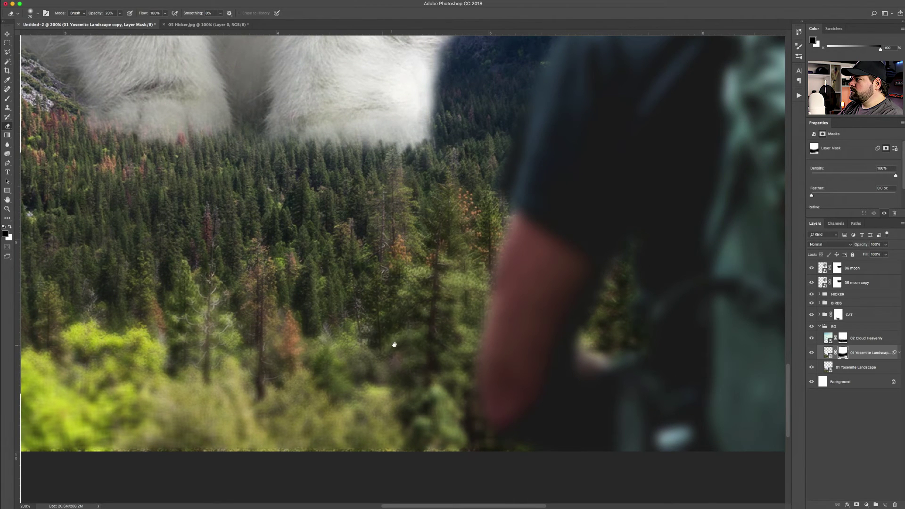
scroll(391, 345, "right", 20)
scroll(355, 360, "up", 10)
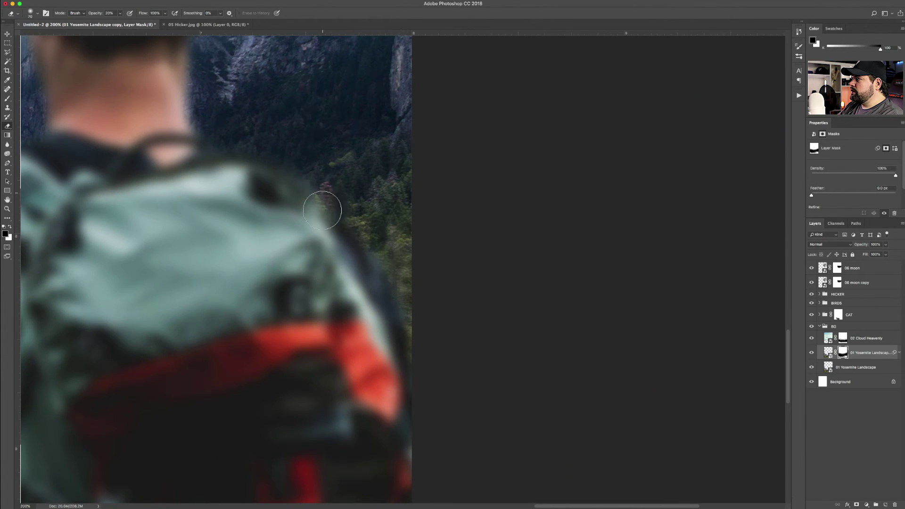
key("super+minus")
key("super+minus")
key("super+minus")
key("super+minus")
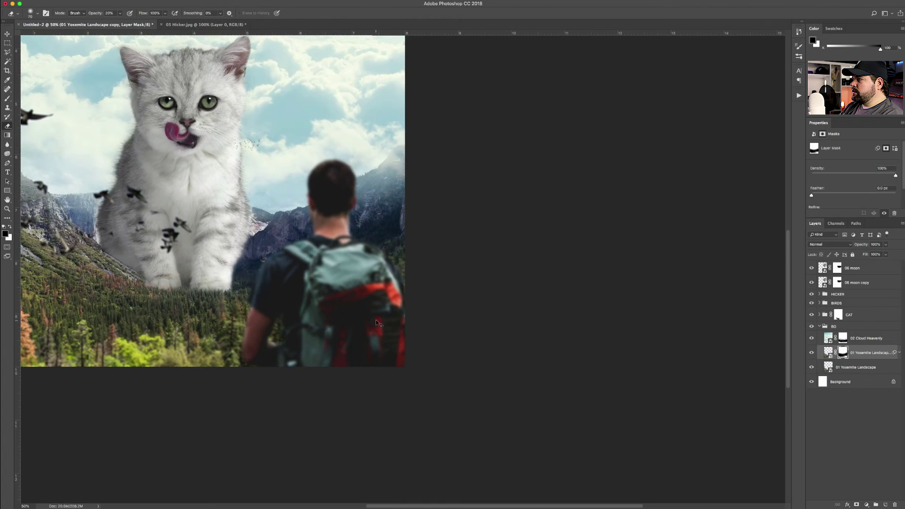
key("super+plus")
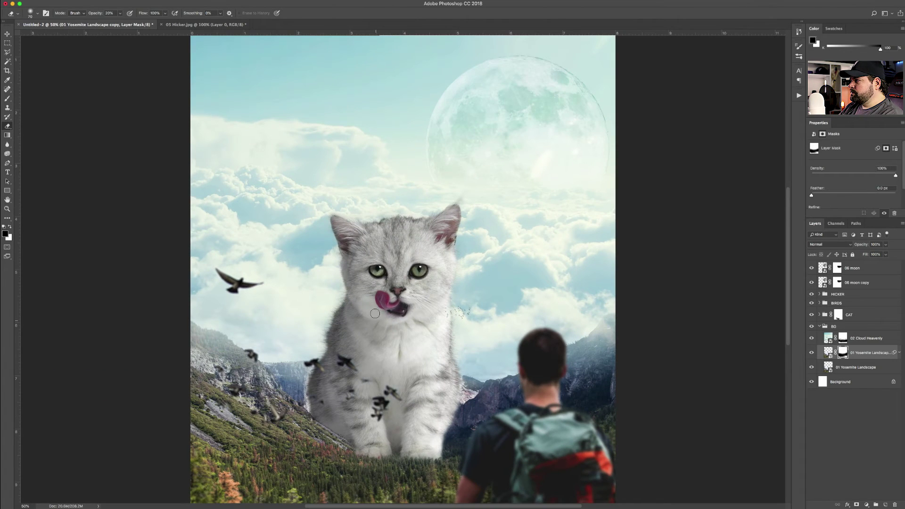
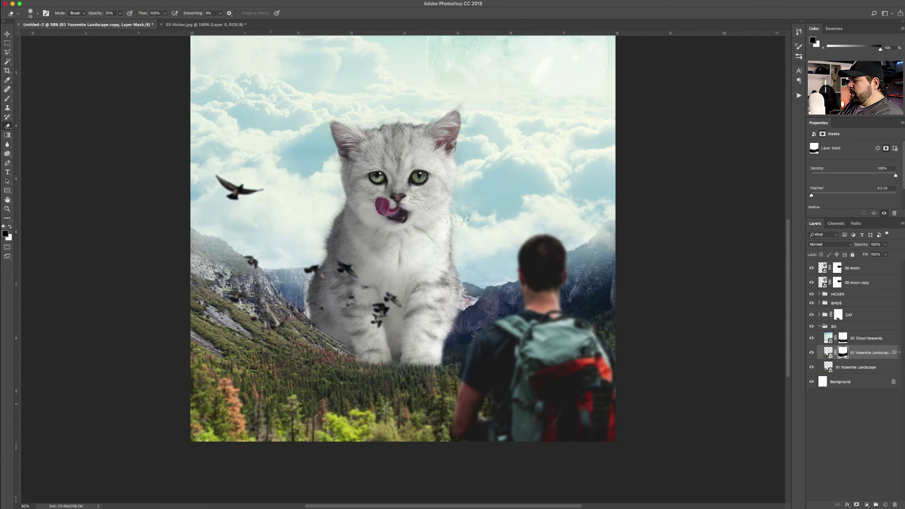
- Enlarge the eraser brush to 600 pixels
key("bracketright")
key("bracketright")
key("bracketright")
key("bracketright")
key("bracketright")
key("bracketright")
key("bracketright")
key("bracketright")
key("bracketright")
key("bracketright")
key("bracketright")
key("bracketright")
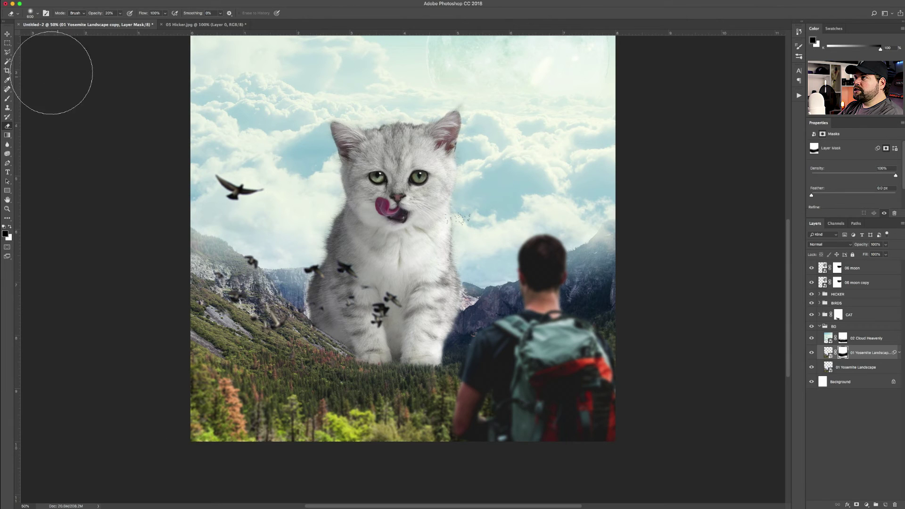
- Switch to the Move tool and examine the whole composite from the moon down to the foreground trees
left_click(7, 34)
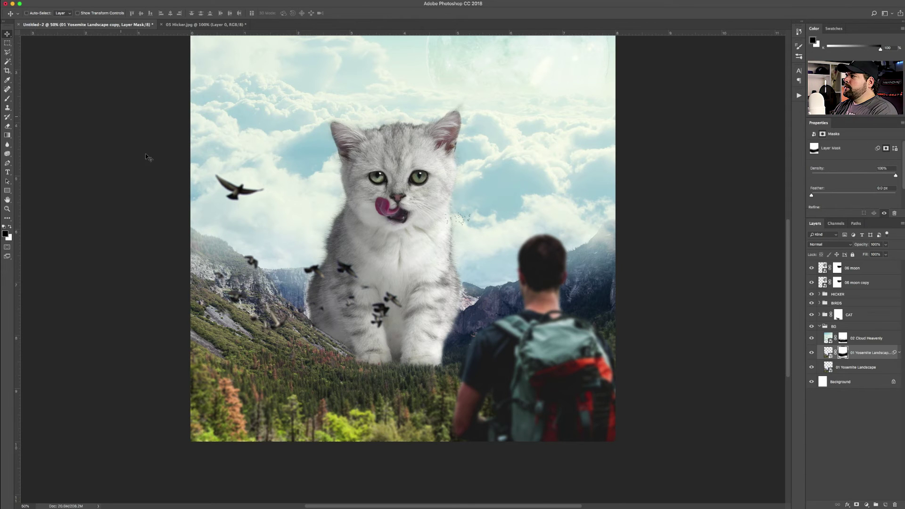
key("super+z")
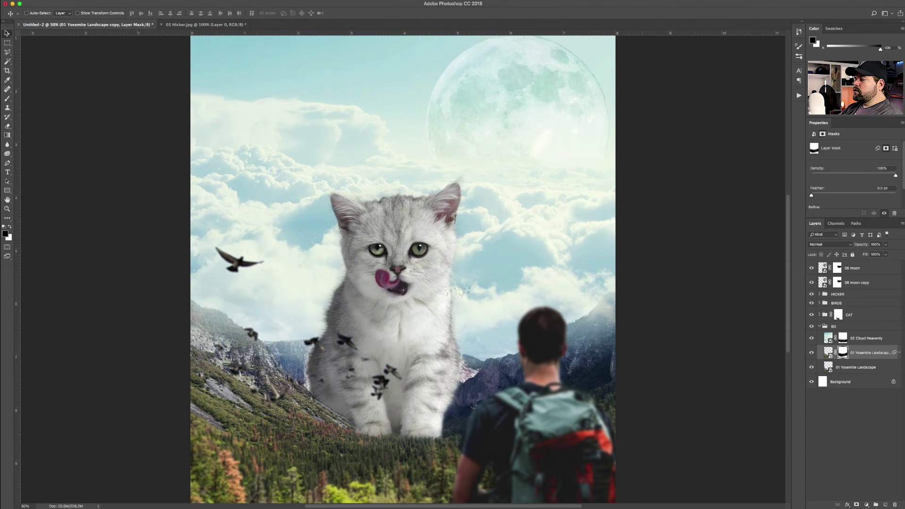
scroll(376, 163, "up", 2)
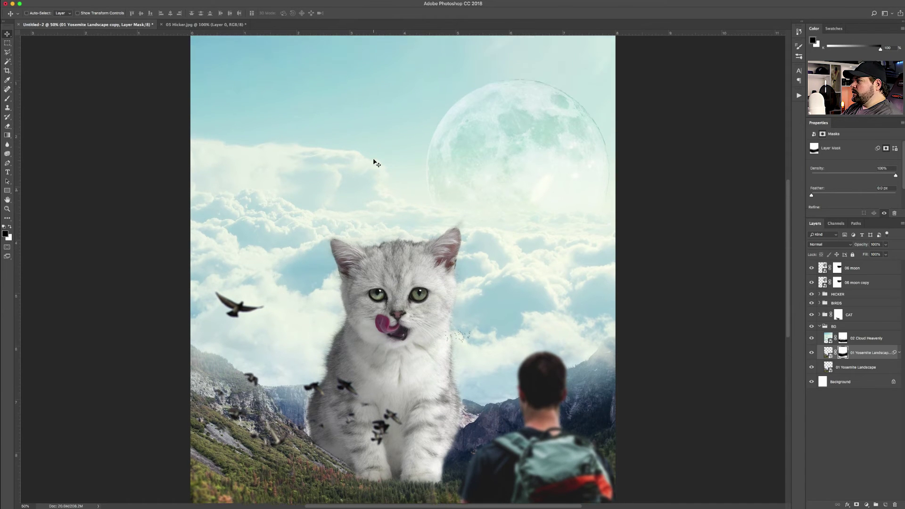
scroll(376, 162, "down", 3)
scroll(376, 174, "up", 2)
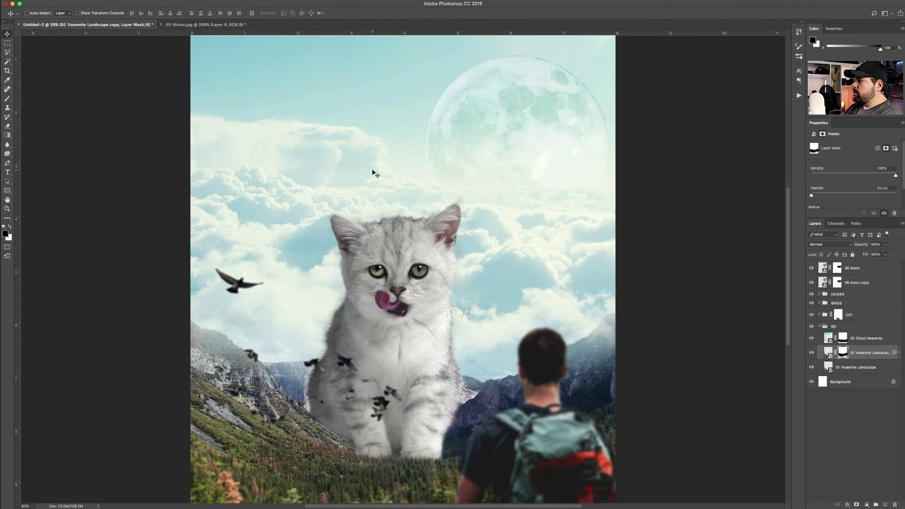
scroll(391, 188, "down", 2)
scroll(396, 195, "up", 1)
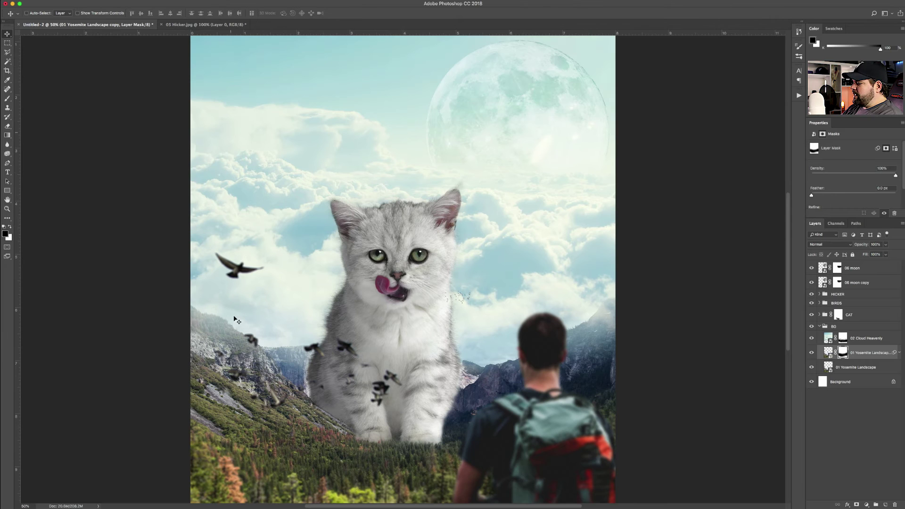
key("super+minus")
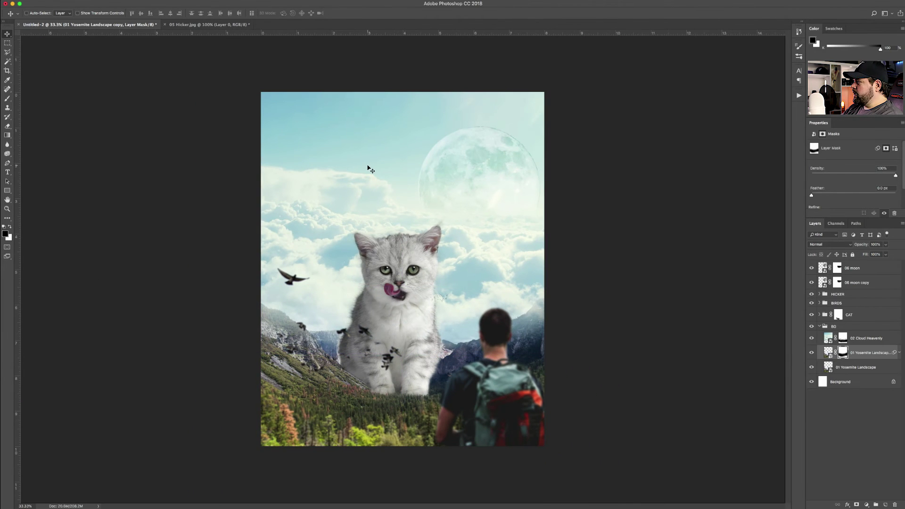
- Collapse the BG group and add a new empty layer directly above the BIRDS group
left_click(879, 402)
left_click(819, 326)
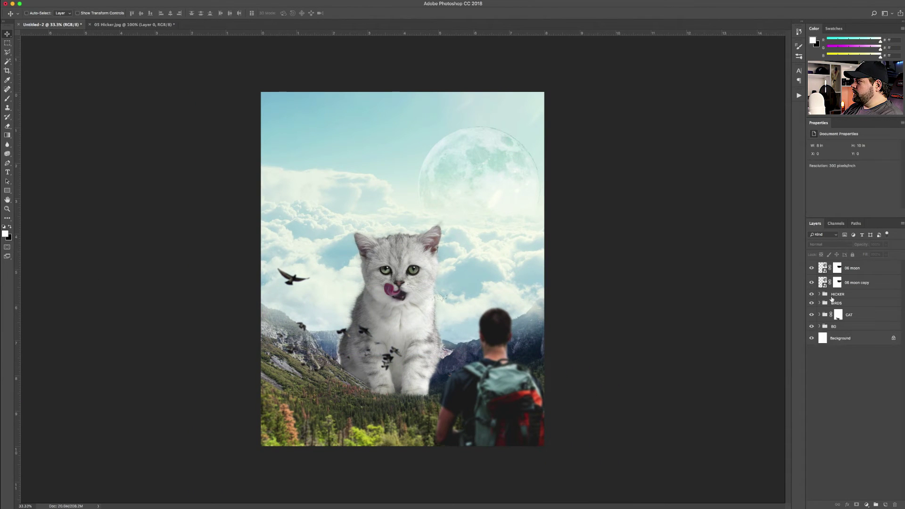
left_click(838, 286)
left_click(841, 316)
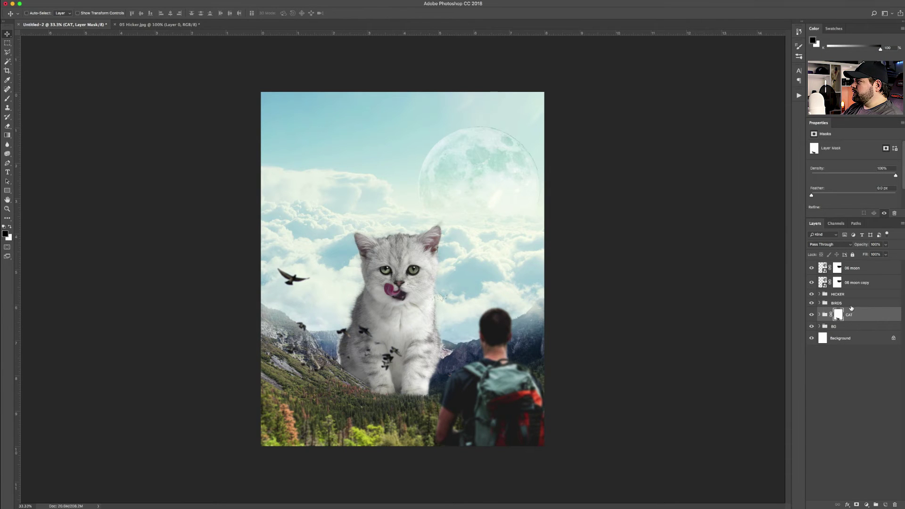
left_click(849, 303)
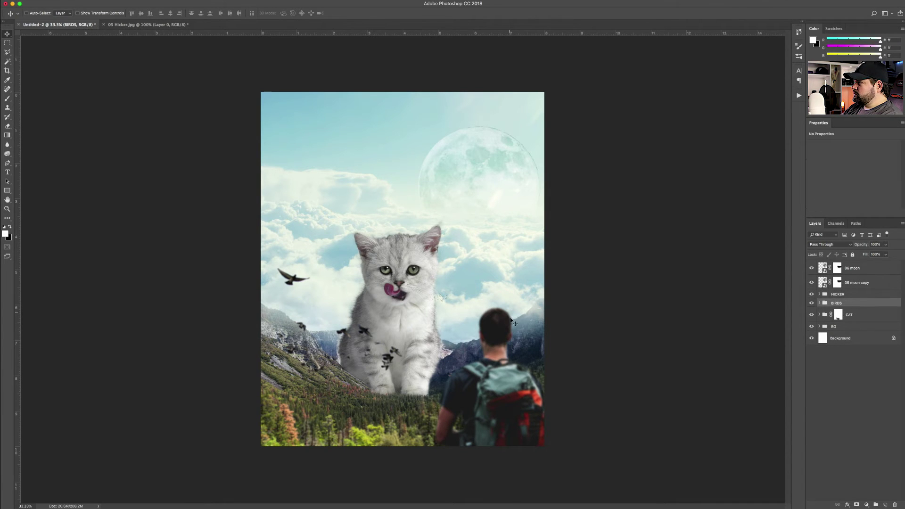
left_click(885, 505)
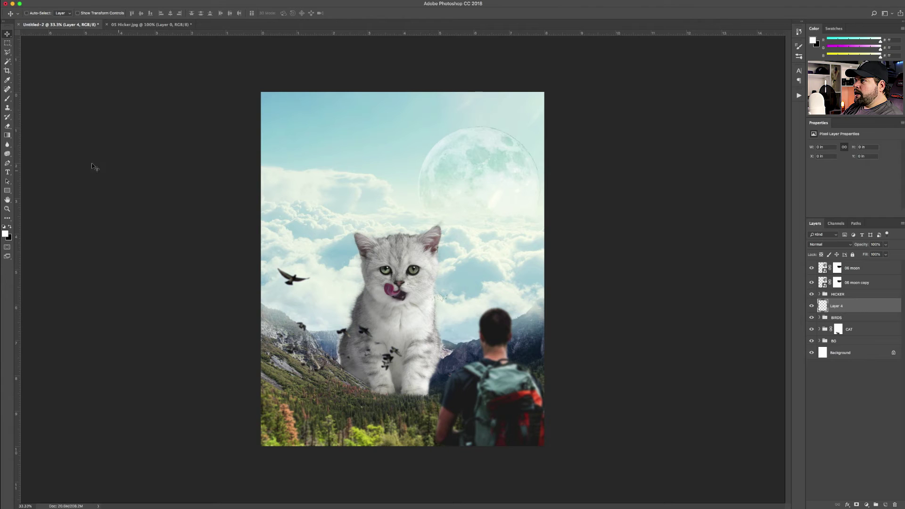
- Fill the new layer with white using the Paint Bucket tool and return to the Move tool
left_click(7, 135)
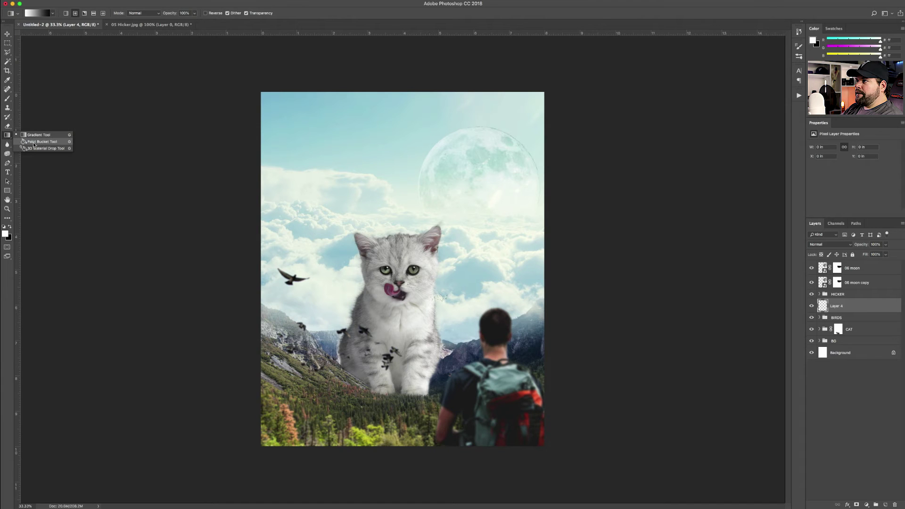
left_click(49, 142)
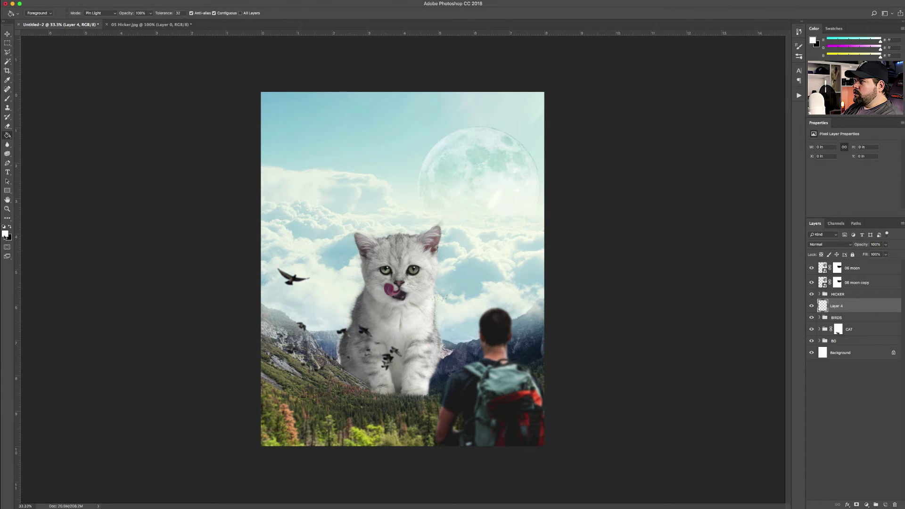
left_click(424, 257)
key("v")
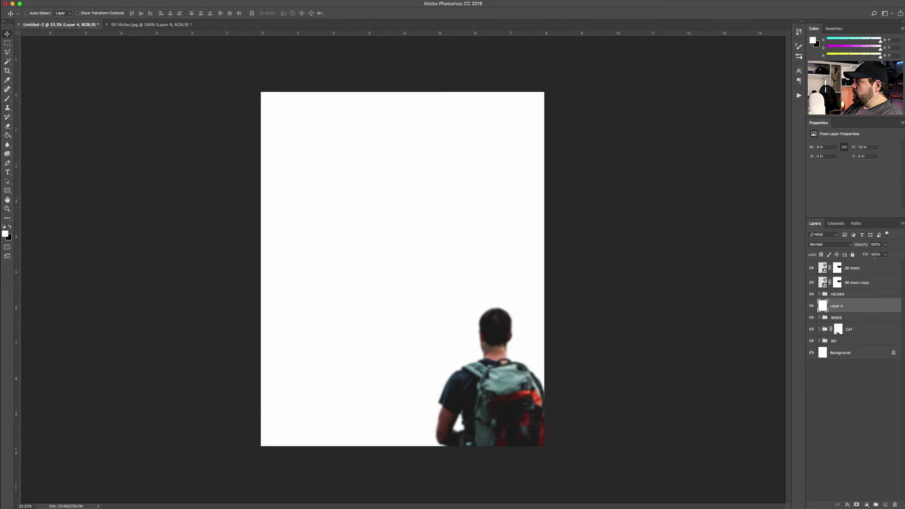
- Lower the white layer's opacity to 43%
left_click(884, 254)
left_click_drag(865, 255, 867, 254)
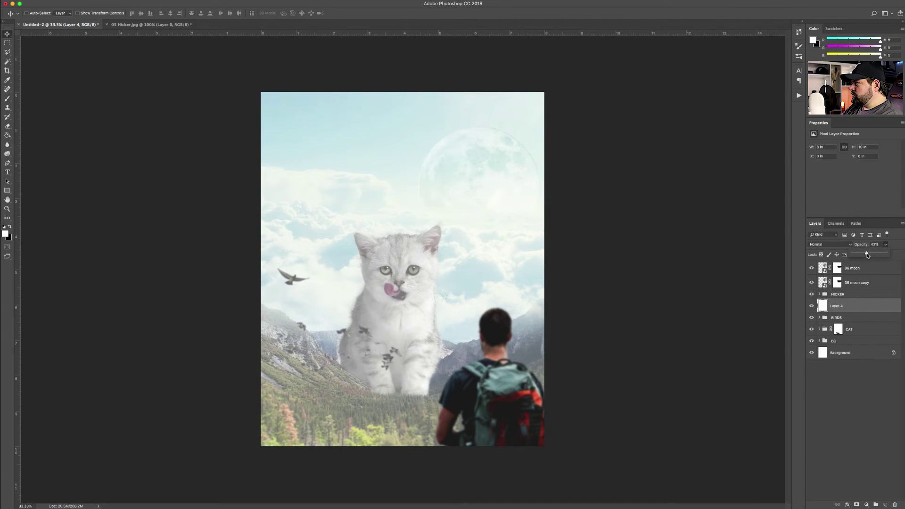
left_click(887, 245)
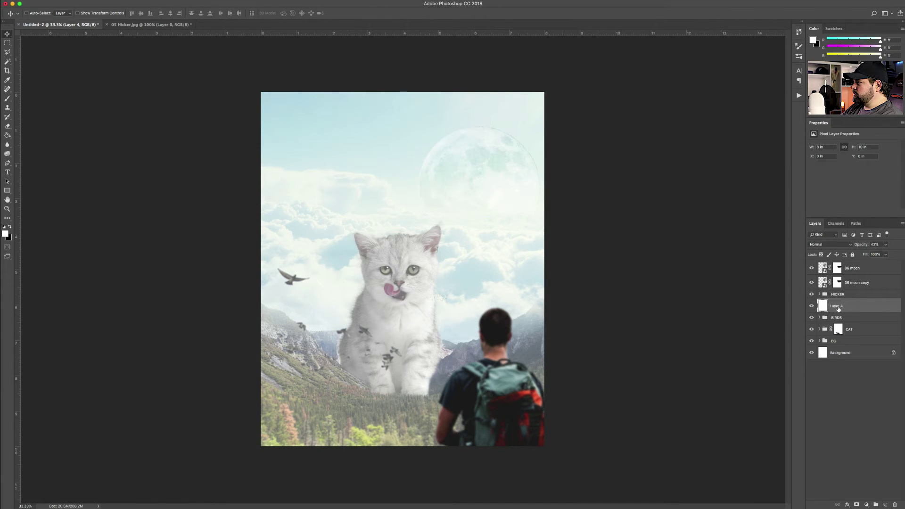
- Add a layer mask to the white layer and erase the haze over the foreground trees with a 1400-pixel soft eraser
left_click(856, 505)
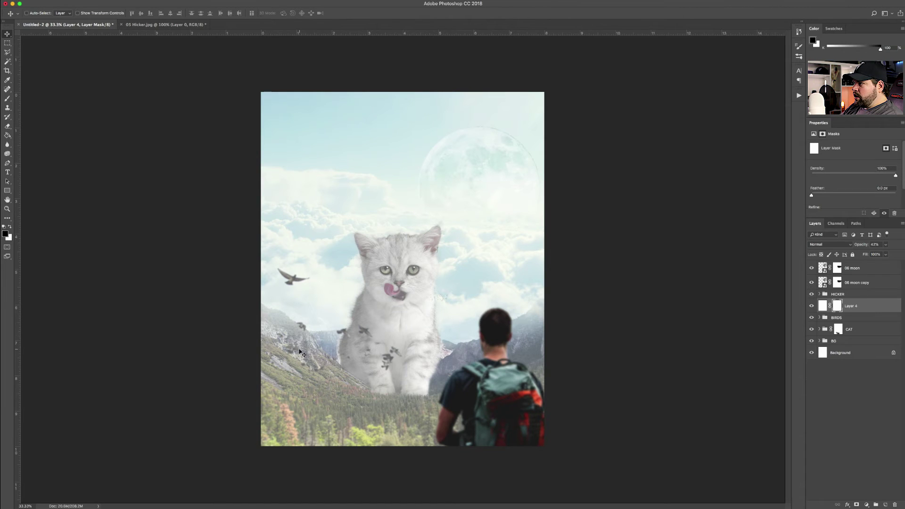
key("e")
key("bracketright")
key("bracketright")
key("bracketright")
key("bracketright")
key("bracketright")
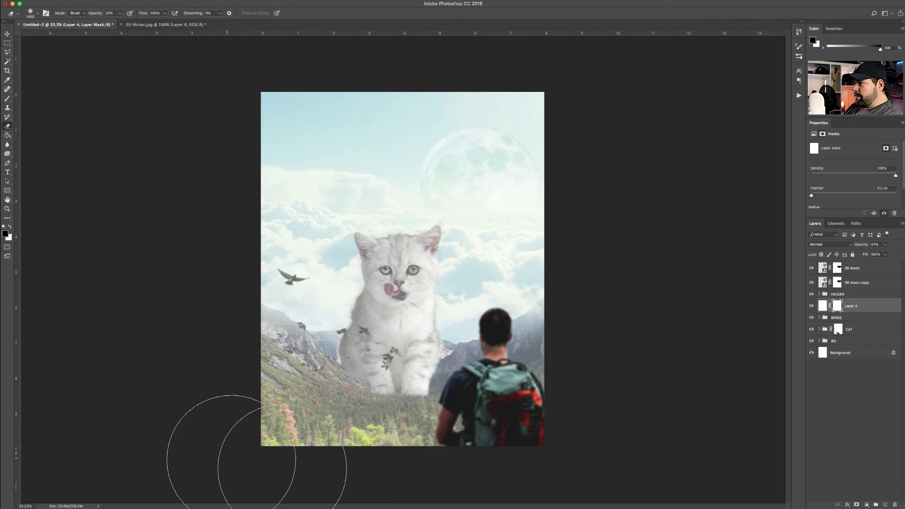
key("x")
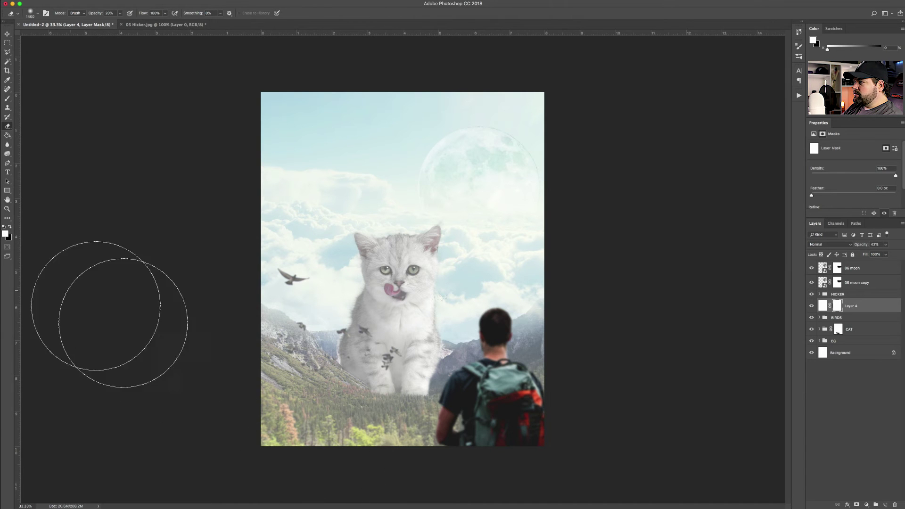
mouse_move(315, 466)
left_mouse_down()
mouse_move(330, 466)
mouse_move(245, 459)
mouse_move(481, 464)
mouse_move(570, 404)
mouse_move(419, 469)
mouse_move(348, 474)
mouse_move(257, 448)
mouse_move(222, 361)
mouse_move(277, 440)
mouse_move(529, 464)
mouse_move(509, 456)
left_mouse_up()
- Fine-tune the haze layer's mask by restoring some haze around the cat's legs with a 1000-pixel soft eraser
key("bracketleft")
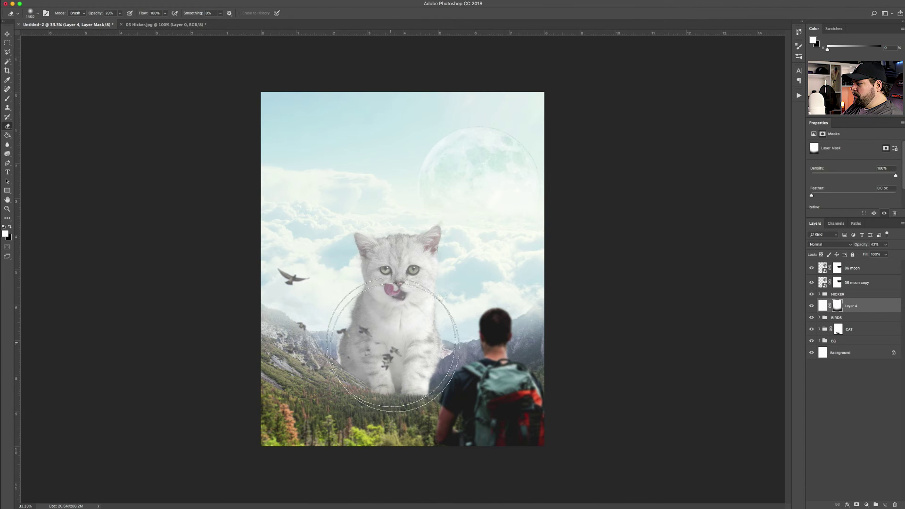
key("bracketleft")
key("bracketleft")
key("bracketleft")
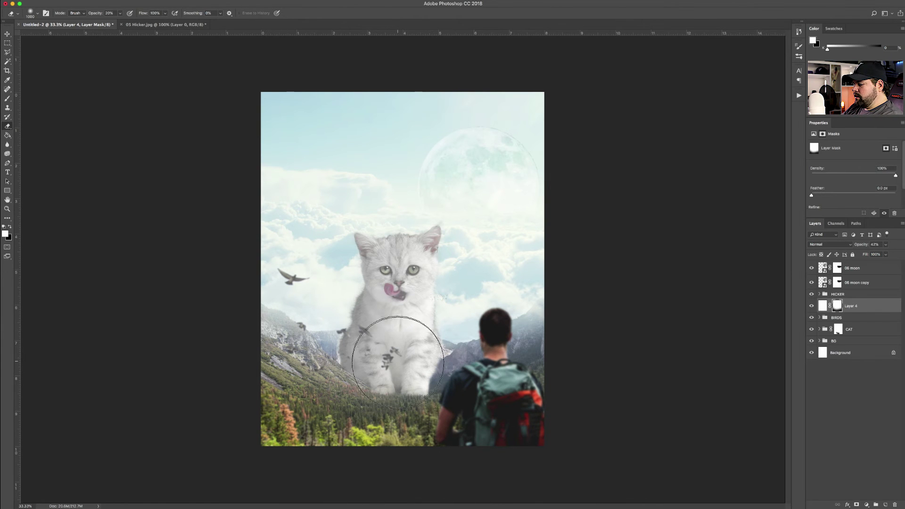
key("x")
mouse_move(402, 365)
left_mouse_down()
mouse_move(320, 358)
mouse_move(298, 324)
mouse_move(438, 337)
mouse_move(533, 296)
mouse_move(479, 310)
mouse_move(407, 359)
mouse_move(433, 350)
mouse_move(373, 354)
left_mouse_up()
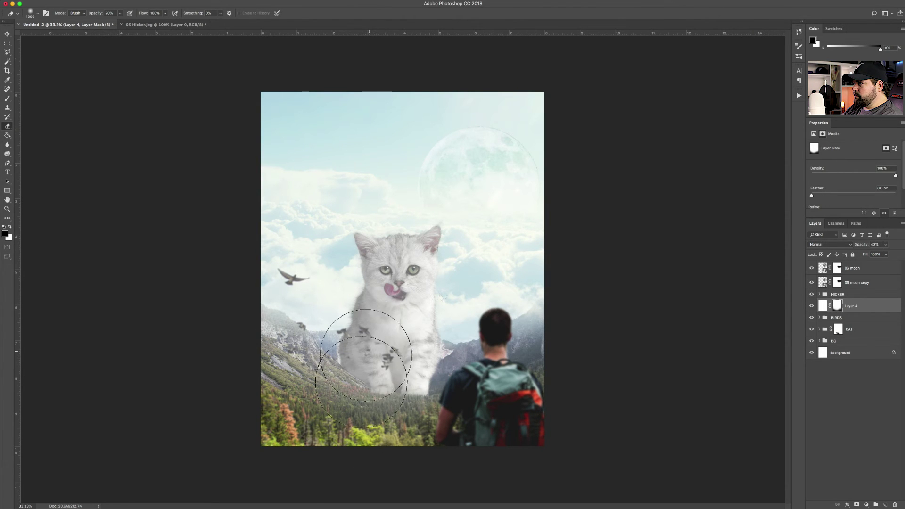
key("x")
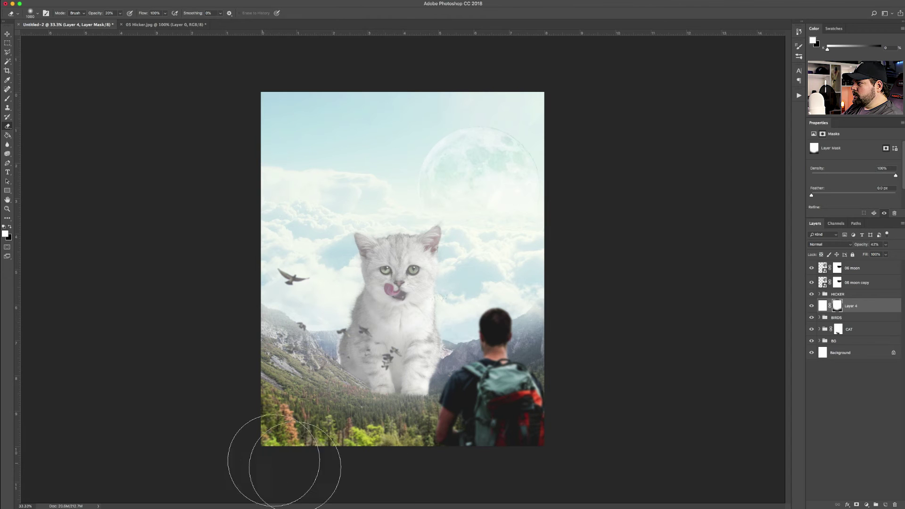
key("x")
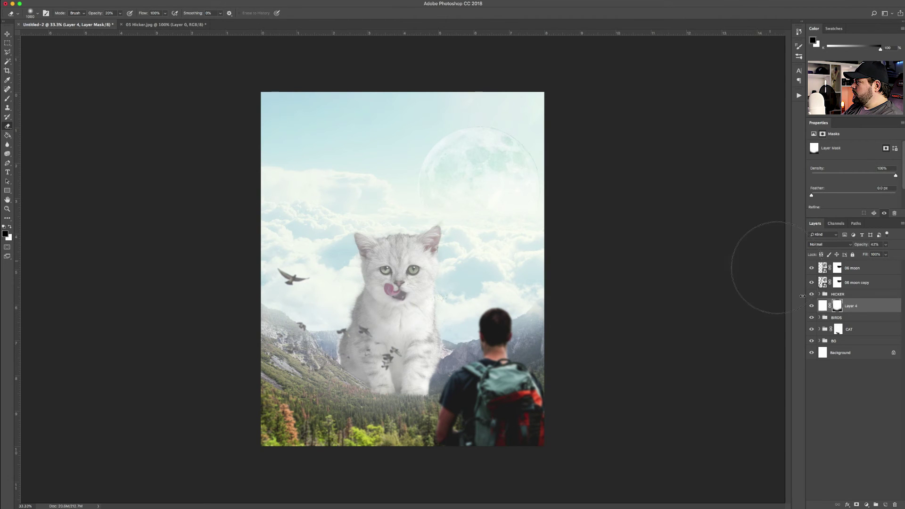
- Raise the white haze layer's opacity to 51%
left_click(822, 306)
key("x")
left_click(885, 244)
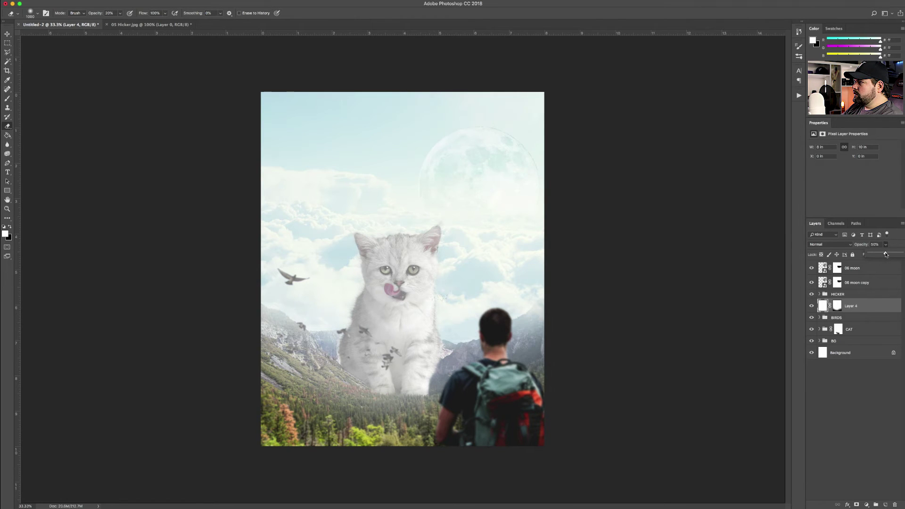
left_click_drag(887, 255, 886, 254)
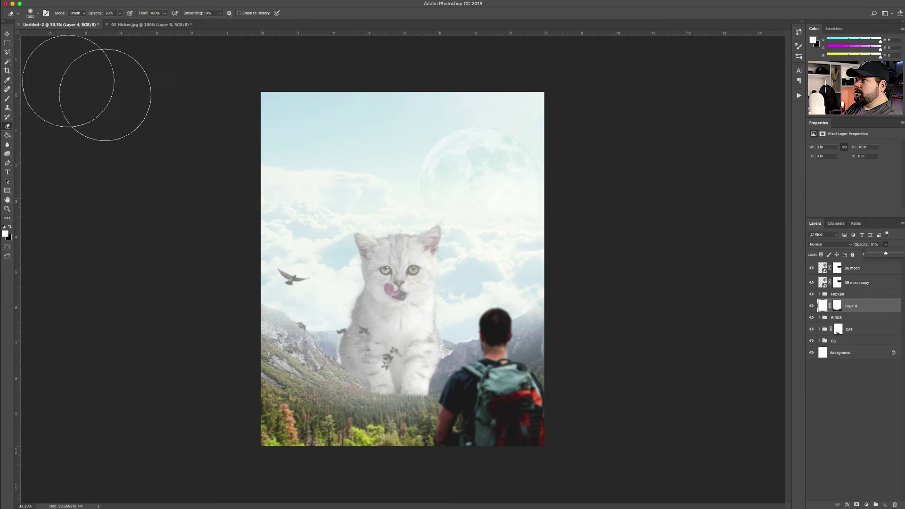
key("v")
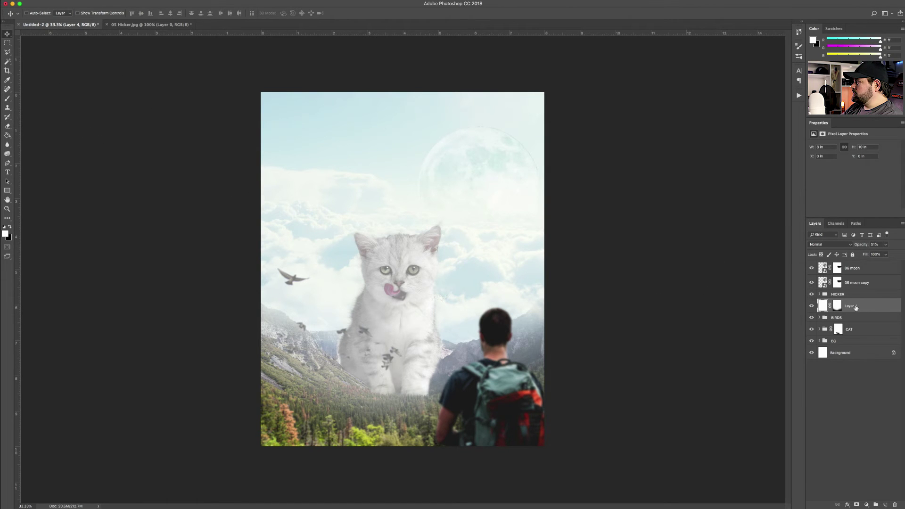
- Erase the haze over the birds on Layer 4's mask with a 100-pixel soft eraser
left_click(837, 306)
key("x")
key("e")
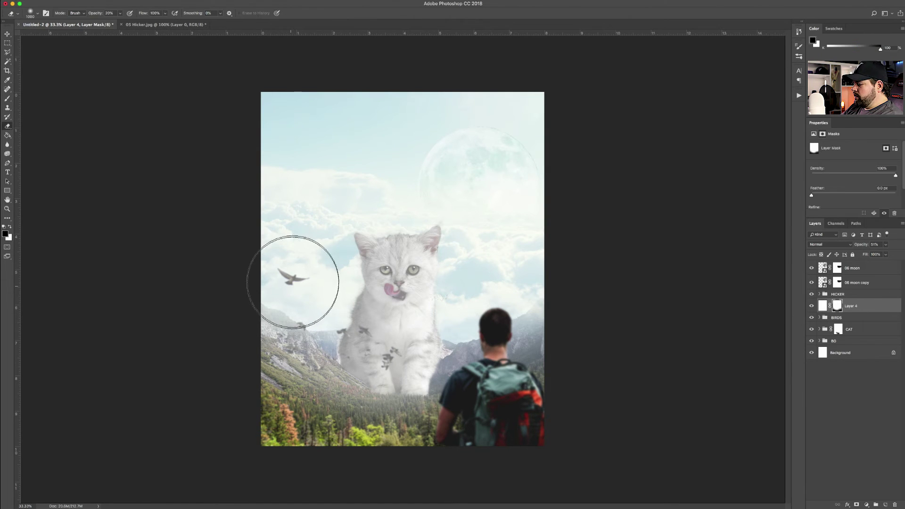
key("bracketleft")
key("bracketleft")
key("bracketleft")
key("bracketleft")
key("bracketleft")
key("bracketleft")
key("bracketleft")
key("bracketleft")
key("bracketleft")
key("bracketleft")
key("bracketleft")
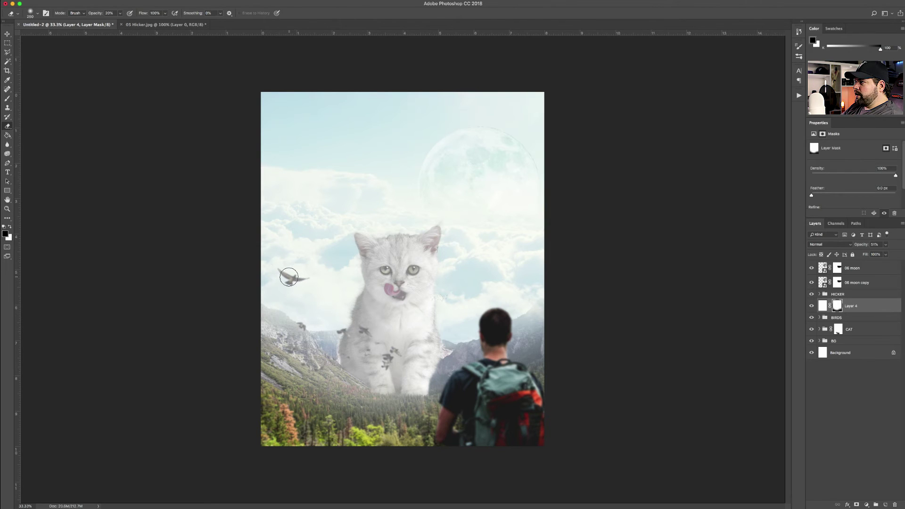
key("x")
left_click_drag(299, 278, 286, 284)
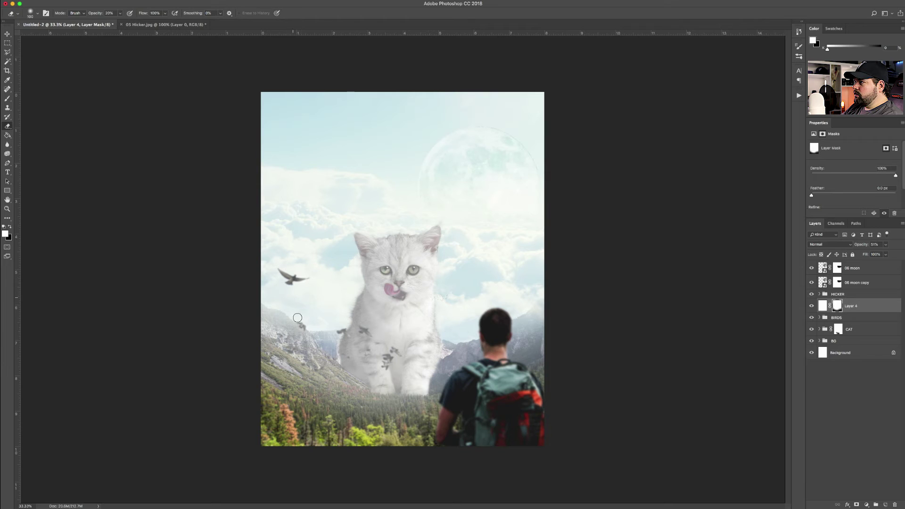
mouse_move(362, 331)
left_mouse_down()
mouse_move(302, 326)
mouse_move(379, 368)
mouse_move(395, 353)
left_mouse_up()
left_click(302, 327)
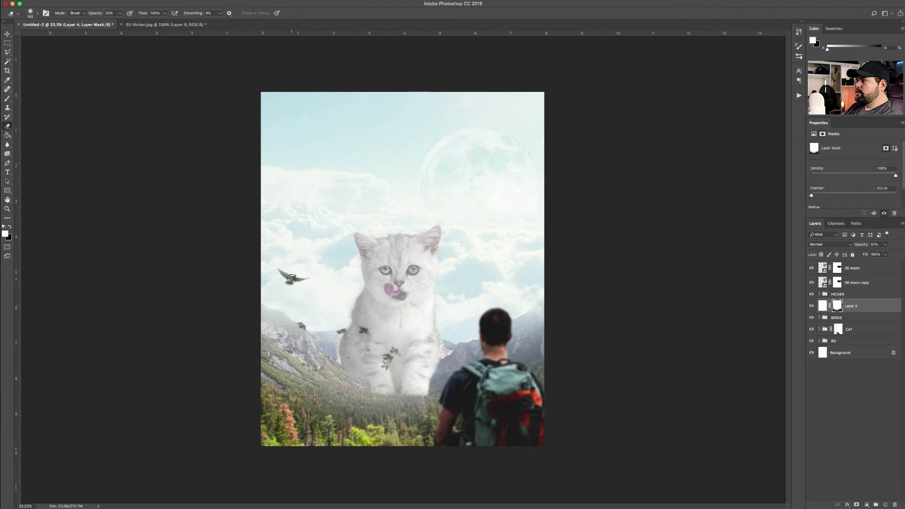
key("v")
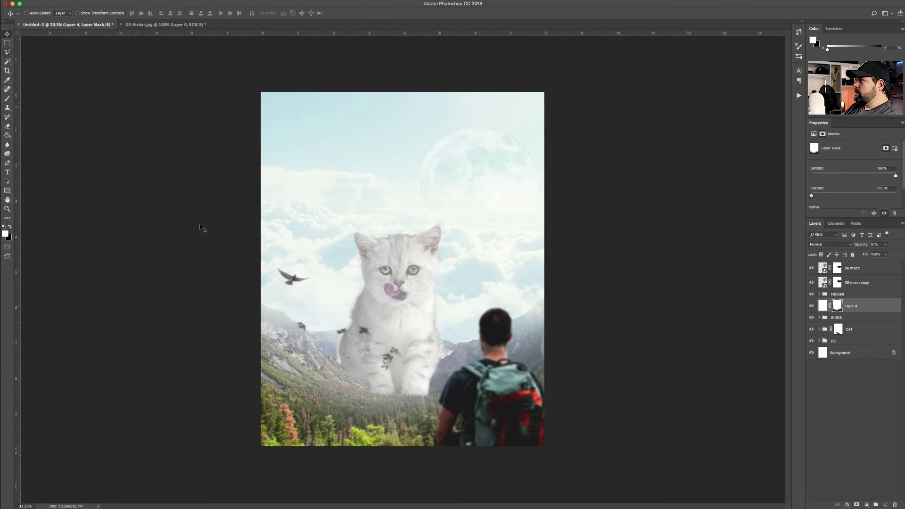
- Place the 07 Sunshine image above all other layers and flip it horizontally
left_click(826, 419)
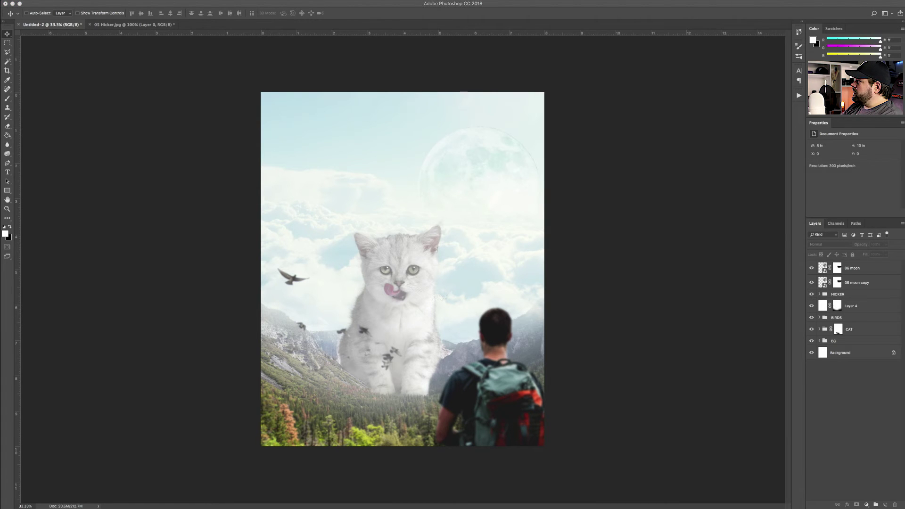
left_click_drag(570, 235, 467, 234)
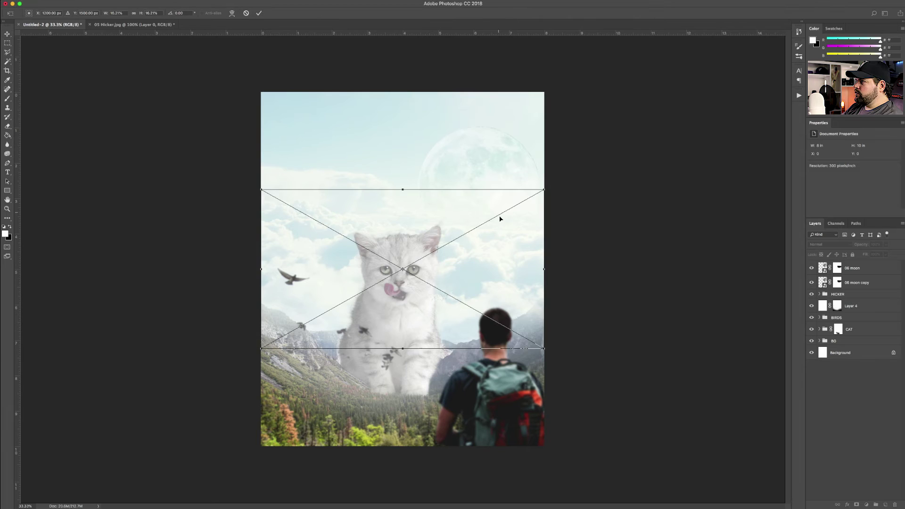
right_click(468, 234)
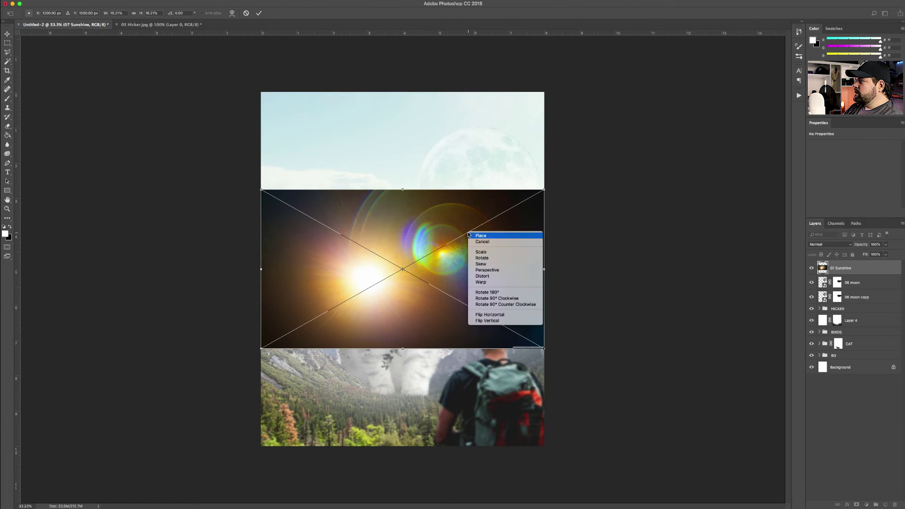
left_click(489, 314)
key("Return")
- Move the sunshine image to the upper-right corner of the sky and enlarge it to about 24.65% scale
left_click_drag(503, 256, 596, 136)
key("ctrl+t")
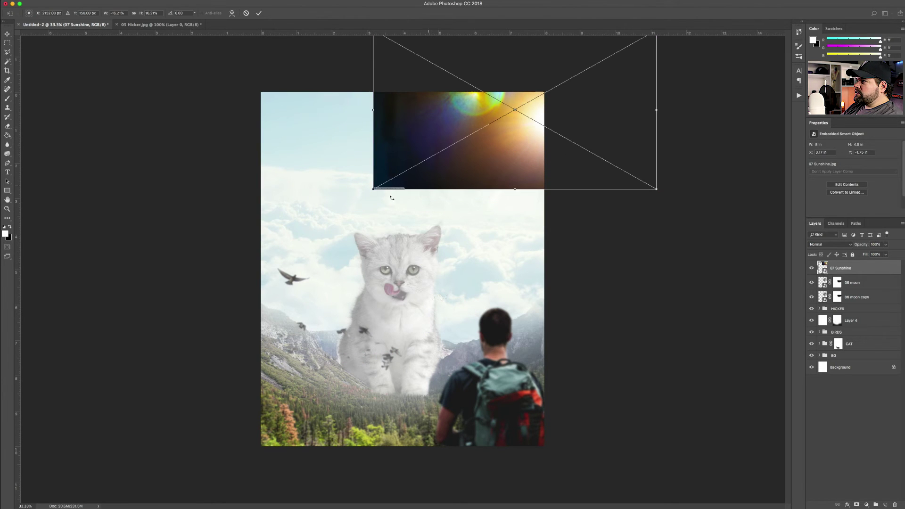
left_click_drag(372, 189, 217, 256)
left_click_drag(393, 221, 465, 187)
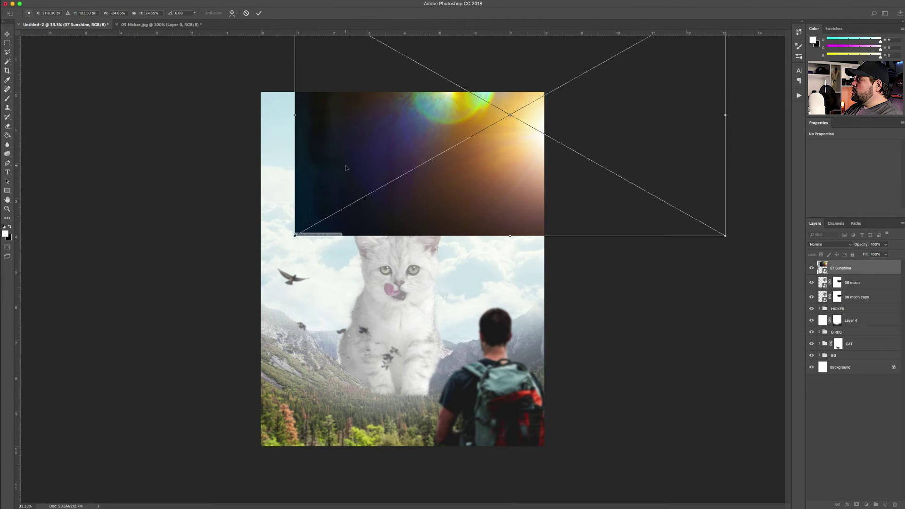
key("Return")
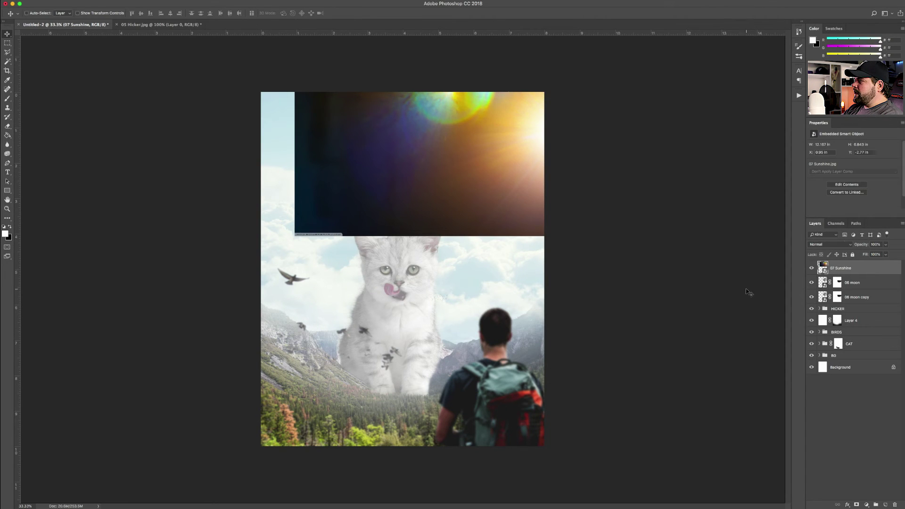
- Set the 07 Sunshine layer's blend mode to Screen and shift it slightly down over the moon
left_click(841, 246)
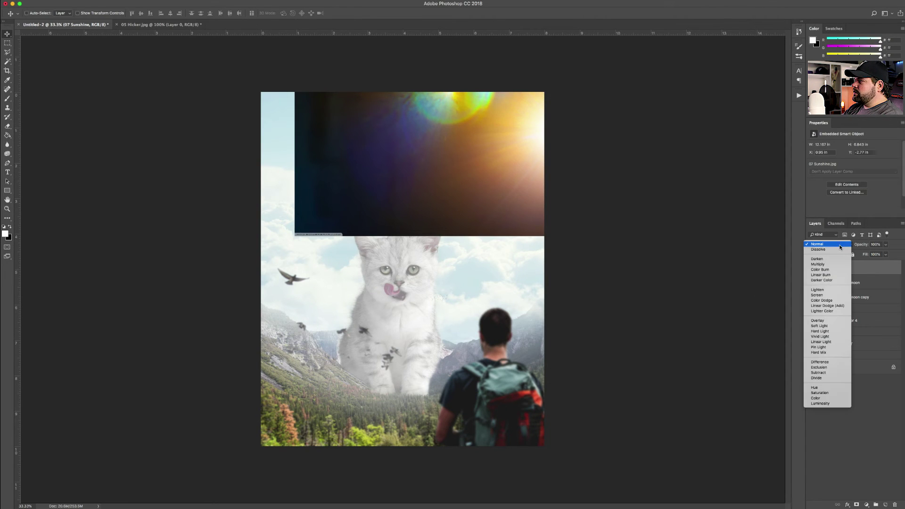
left_click(817, 295)
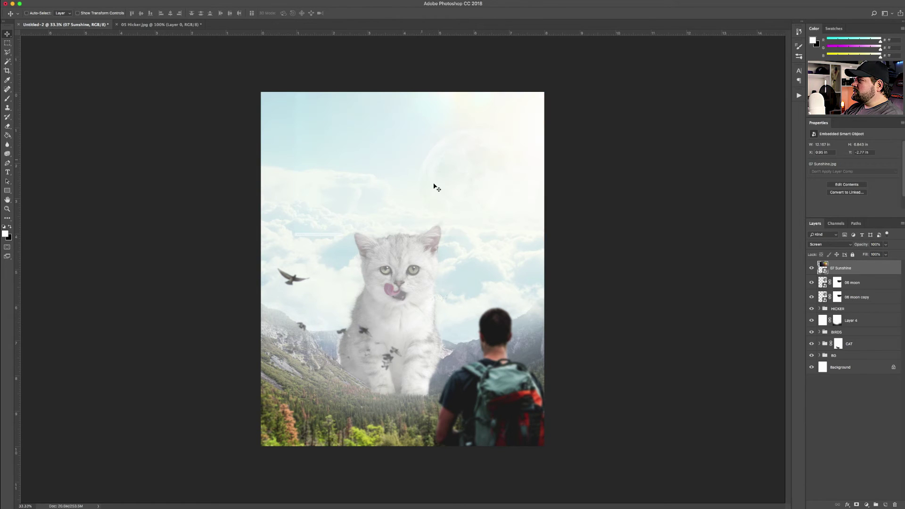
left_click_drag(508, 190, 511, 211)
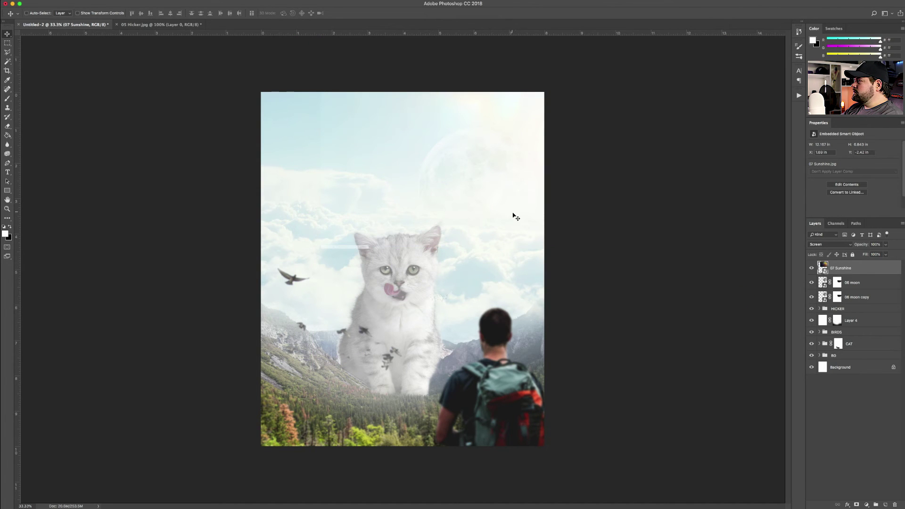
- Add a layer mask to the 07 Sunshine layer and erase its visible edges over the sky and cat with a 1000-pixel soft eraser
left_click(856, 504)
key("e")
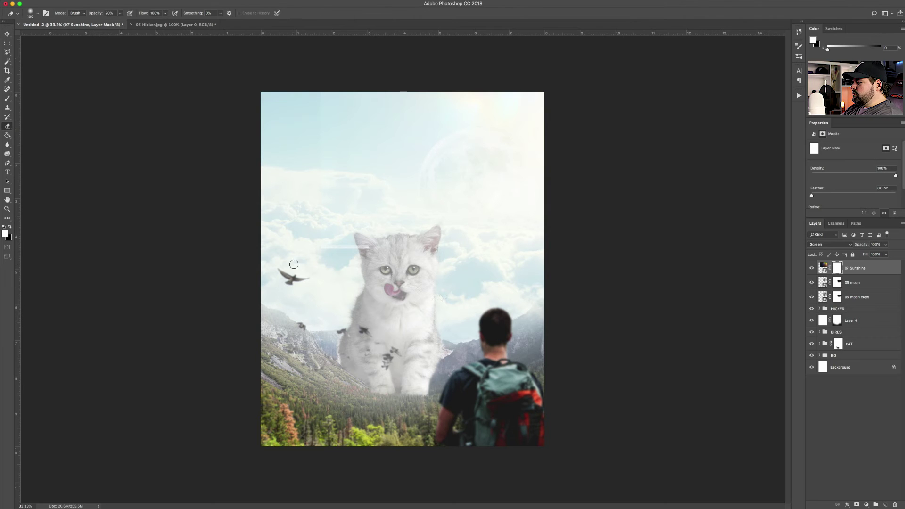
key("]")
key("]")
key("]")
key("]")
key("]")
key("]")
key("]")
key("]")
key("]")
key("]")
key("]")
mouse_move(327, 262)
left_mouse_down()
mouse_move(341, 238)
mouse_move(359, 271)
mouse_move(424, 285)
mouse_move(494, 283)
mouse_move(499, 263)
mouse_move(364, 262)
mouse_move(302, 196)
mouse_move(340, 94)
mouse_move(283, 157)
mouse_move(309, 149)
left_mouse_up()
mouse_move(319, 193)
left_mouse_down()
mouse_move(298, 198)
mouse_move(321, 249)
mouse_move(408, 309)
mouse_move(432, 291)
mouse_move(522, 291)
mouse_move(422, 269)
left_mouse_up()
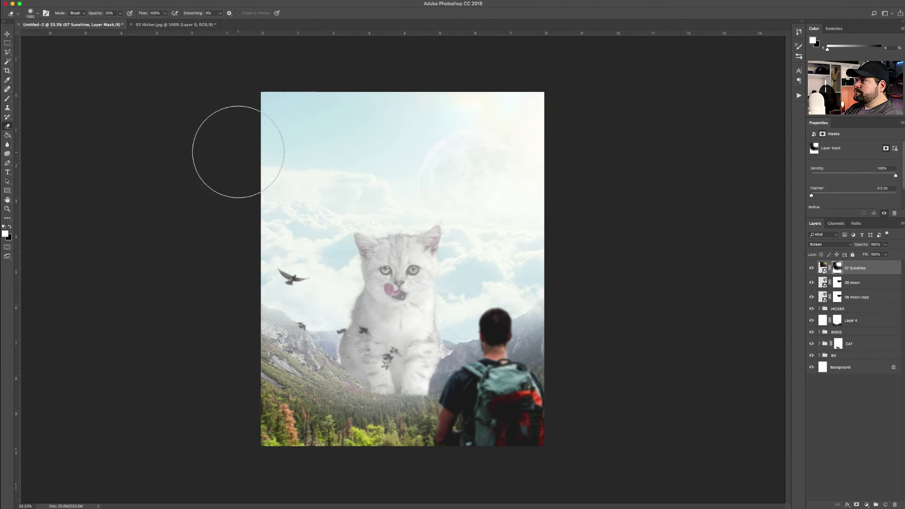
left_click(8, 35)
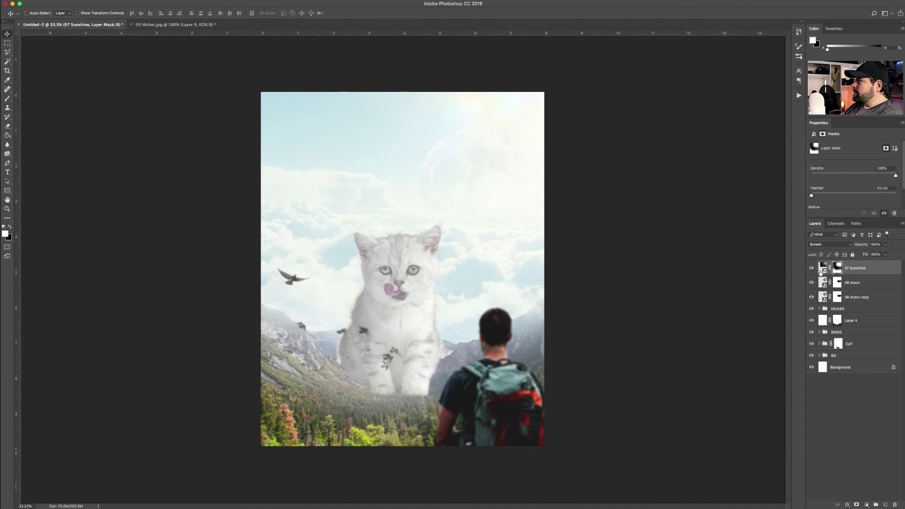
- Hide the 07 Sunshine layer and place the anamorphic lens flare image above it, flipped horizontally
left_click(812, 268)
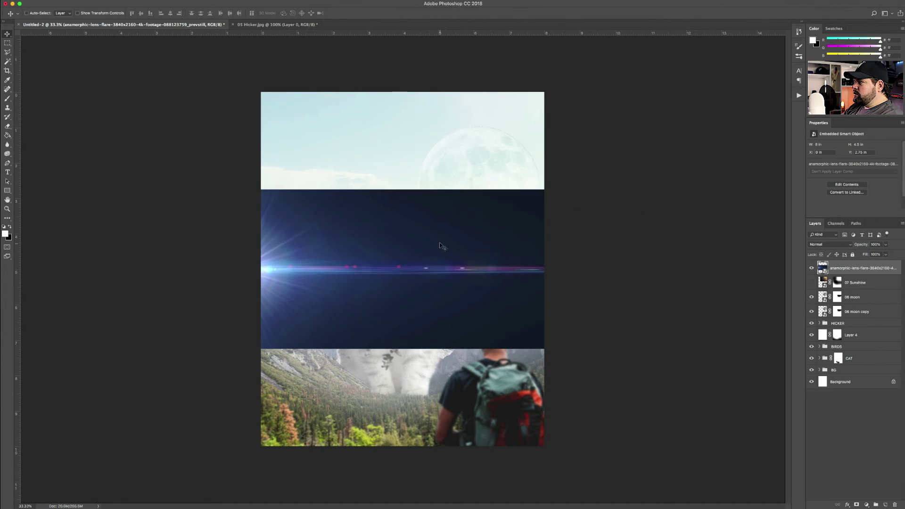
right_click(437, 242)
left_click(459, 325)
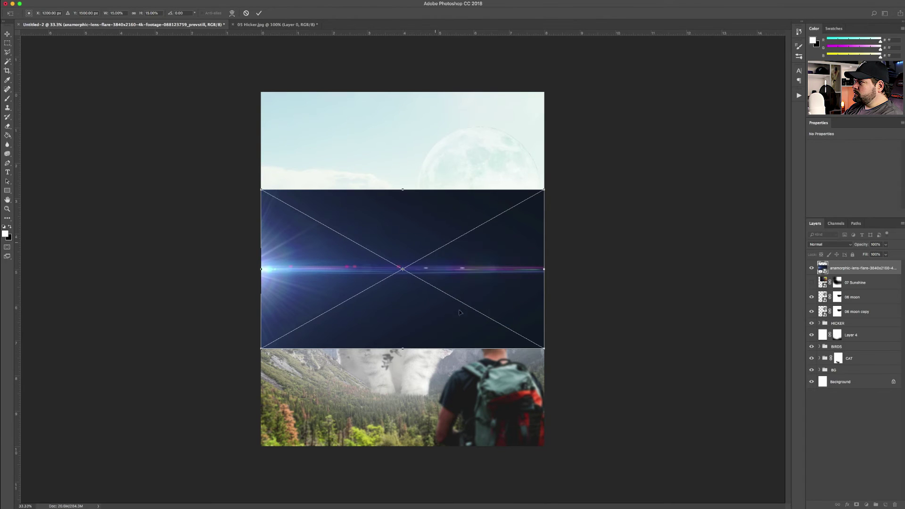
right_click(461, 268)
left_click(462, 245)
key("Return")
- Move the lens flare up over the sky beside the moon and set its blend mode to Screen
left_click_drag(492, 303, 495, 197)
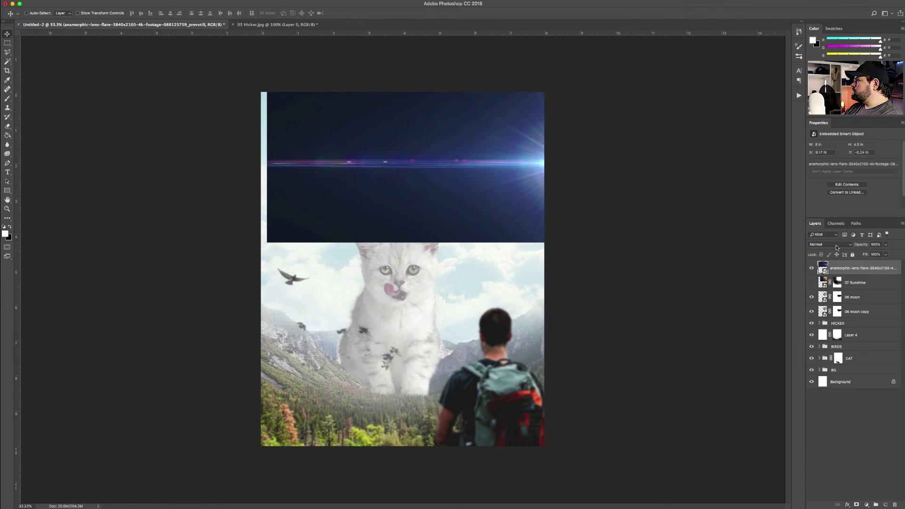
left_click(836, 245)
left_click(823, 295)
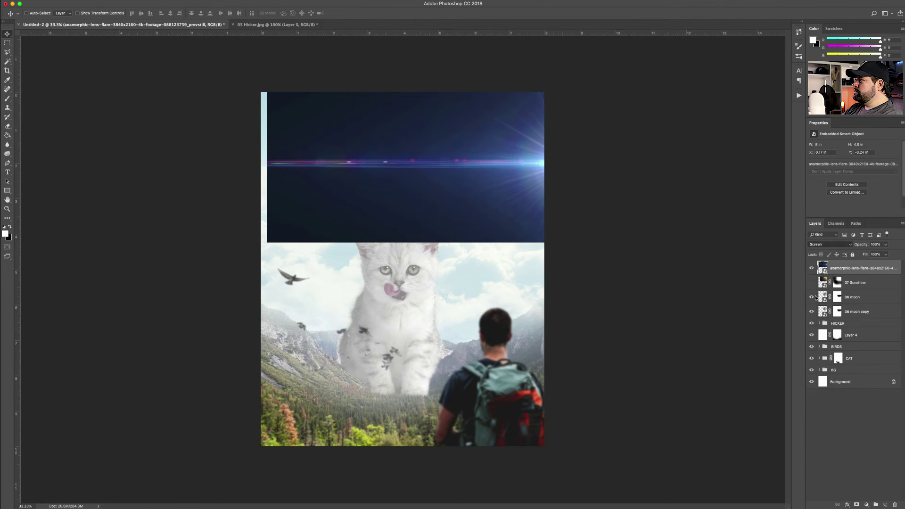
mouse_move(507, 204)
left_mouse_down()
mouse_move(510, 171)
mouse_move(508, 203)
left_mouse_up()
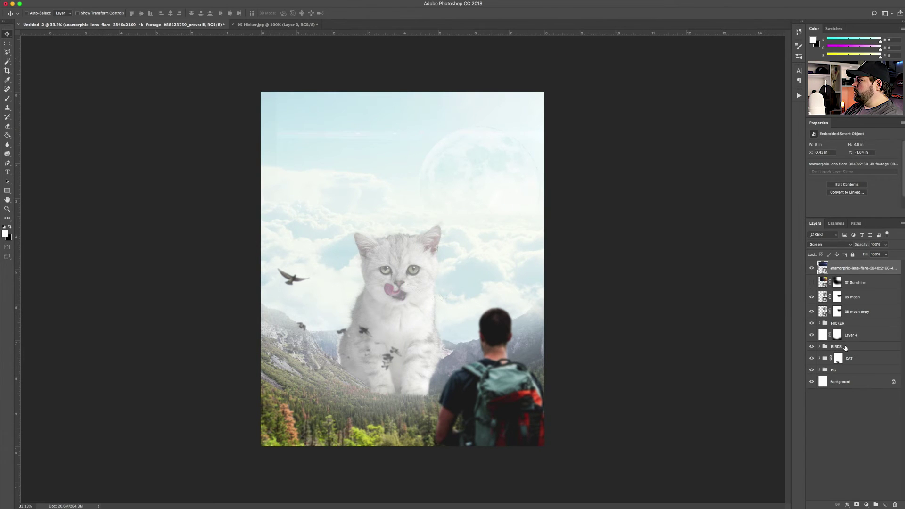
- Erase the haze over the upper sky and moon on Layer 4's mask with the 1000-pixel soft eraser
left_click(835, 334)
key("e")
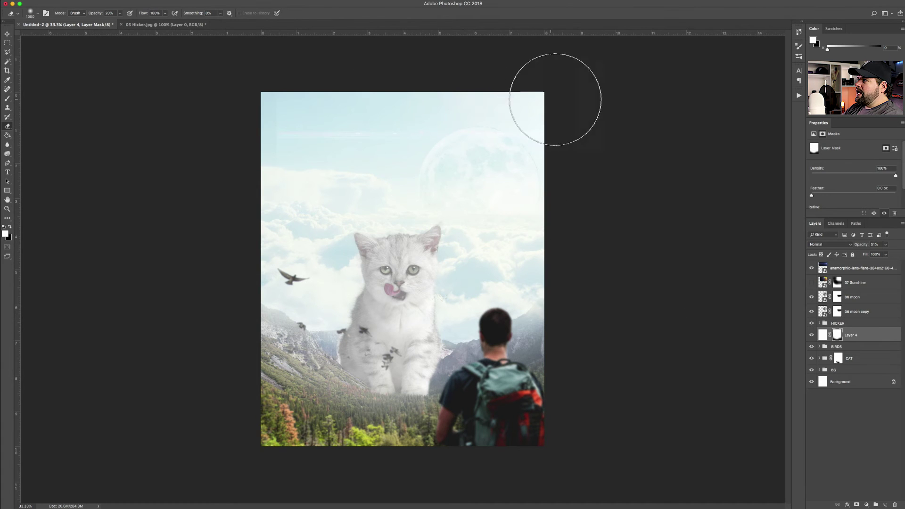
mouse_move(510, 108)
left_mouse_down()
mouse_move(222, 129)
mouse_move(309, 204)
mouse_move(306, 228)
mouse_move(440, 165)
mouse_move(499, 207)
mouse_move(502, 273)
mouse_move(504, 145)
mouse_move(430, 161)
mouse_move(515, 101)
mouse_move(474, 124)
mouse_move(296, 135)
mouse_move(329, 134)
mouse_move(403, 155)
mouse_move(392, 124)
mouse_move(542, 105)
mouse_move(558, 142)
mouse_move(565, 211)
mouse_move(533, 188)
mouse_move(497, 228)
mouse_move(473, 141)
mouse_move(286, 142)
mouse_move(283, 196)
mouse_move(480, 117)
mouse_move(22, 114)
left_mouse_up()
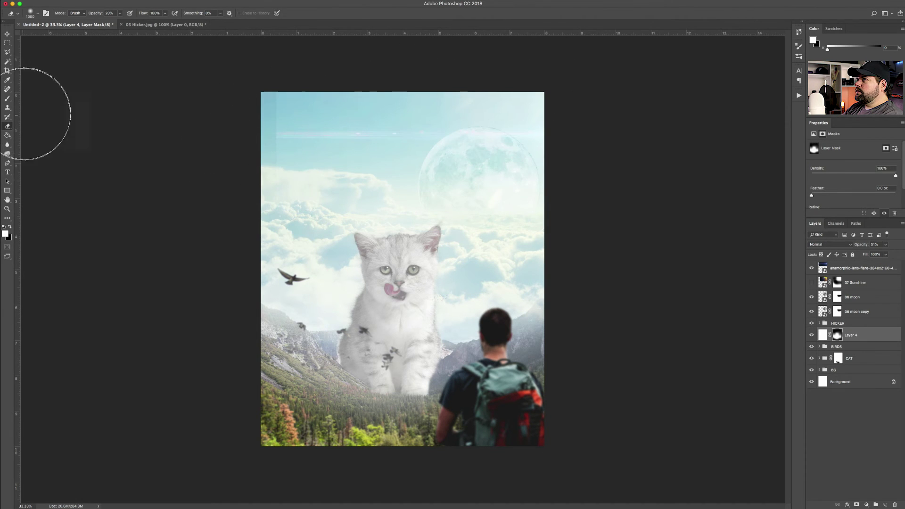
left_click(6, 34)
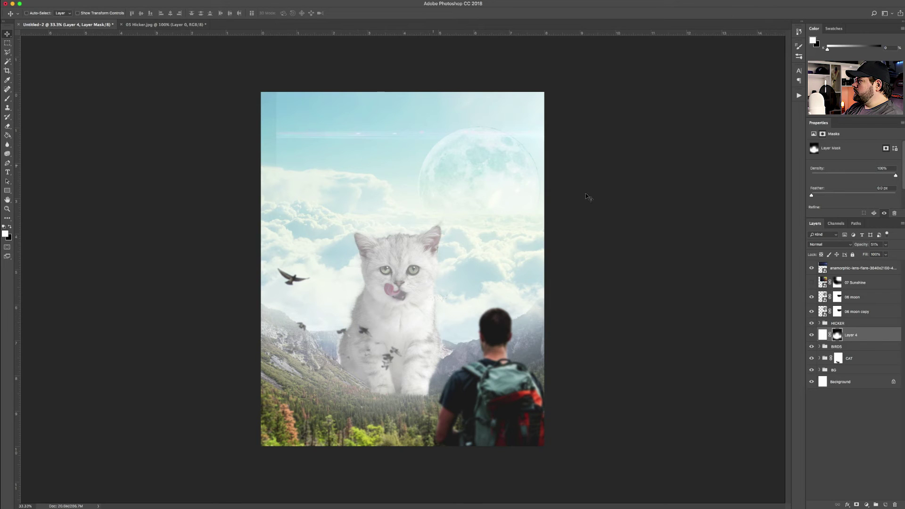
- Scale up the anamorphic lens flare layer to about 8.51 in wide and shift it left to span the full canvas width
left_click(845, 270)
key("ctrl+t")
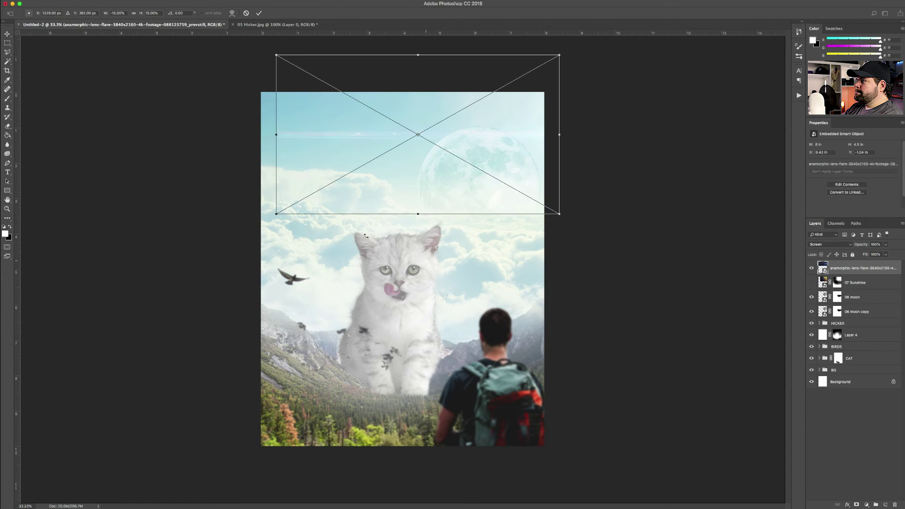
left_click_drag(276, 214, 258, 225)
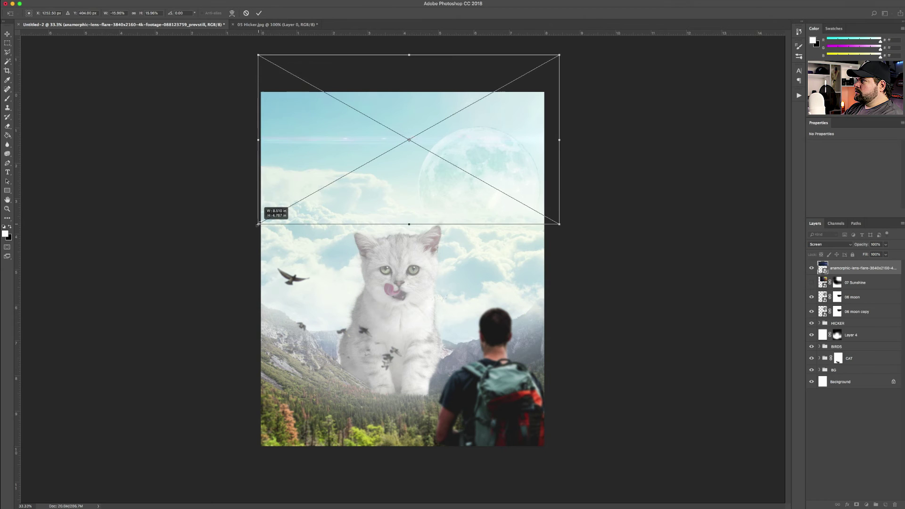
key("Return")
left_click_drag(500, 174, 387, 190)
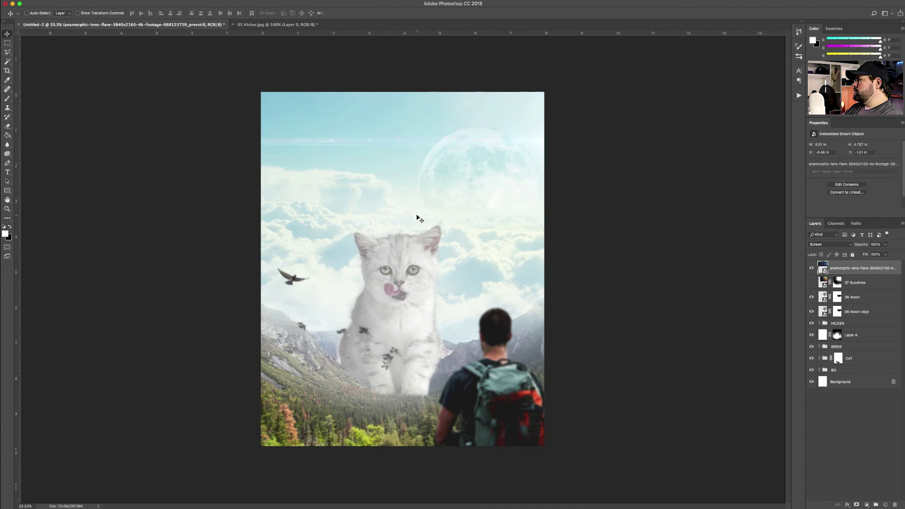
- Add a layer mask to the lens flare and erase its lower edge across the clouds with a 200-pixel soft eraser
left_click(856, 505)
key("ctrl+plus")
key("ctrl+plus")
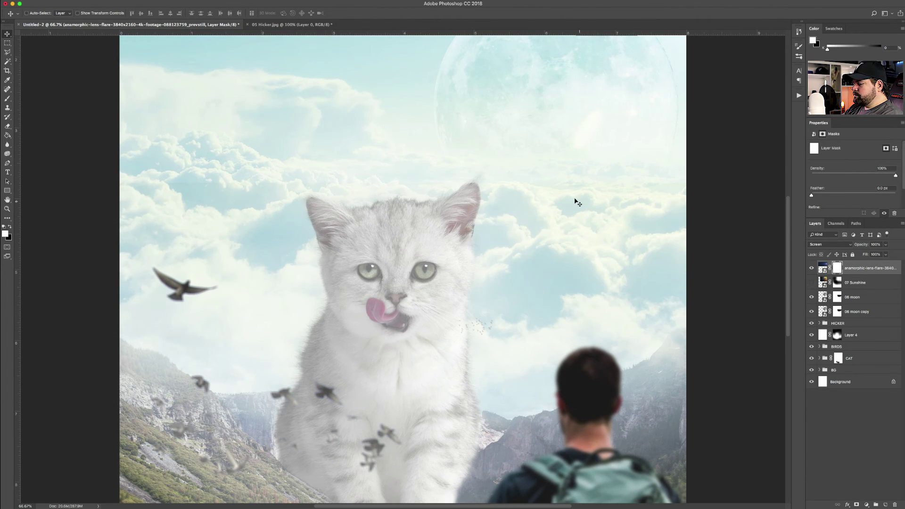
key("e")
key("bracketleft")
key("bracketleft")
key("bracketleft")
key("bracketleft")
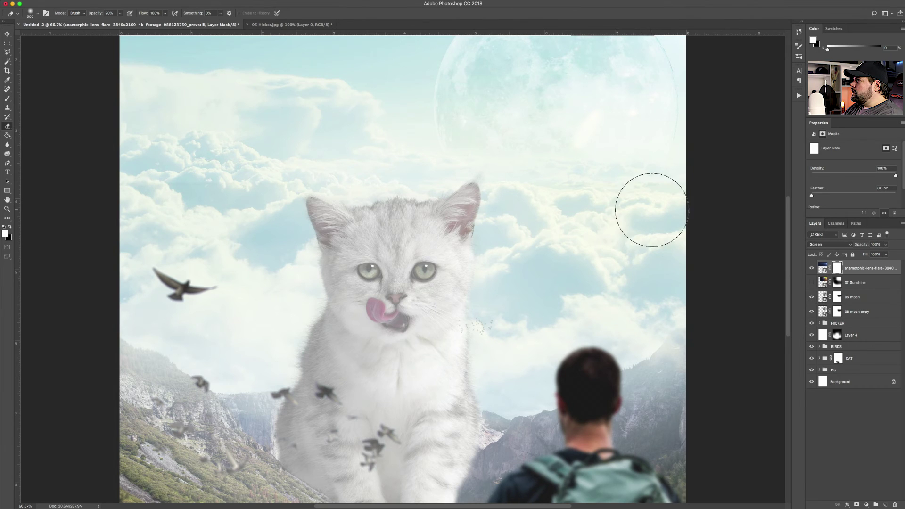
scroll(652, 238, "up", 3)
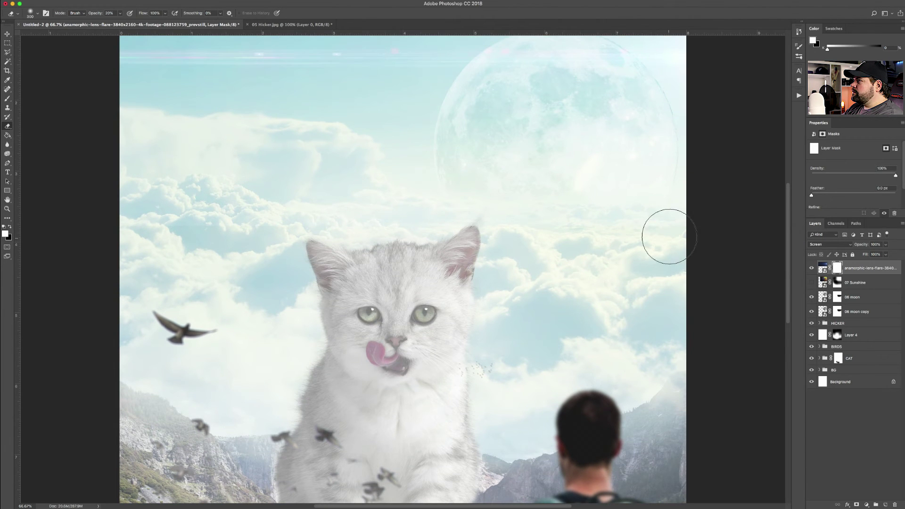
mouse_move(282, 198)
left_mouse_down()
mouse_move(302, 202)
mouse_move(137, 203)
mouse_move(319, 238)
mouse_move(521, 193)
mouse_move(658, 222)
mouse_move(580, 233)
left_mouse_up()
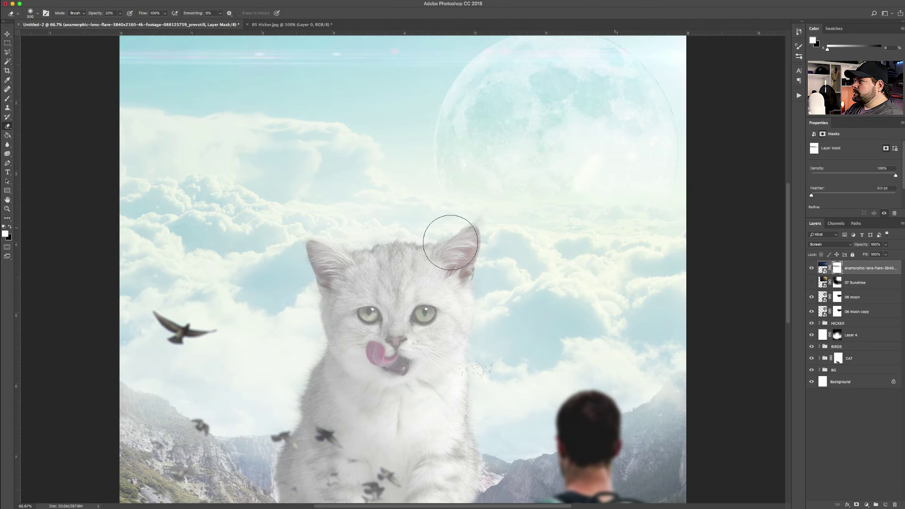
key("super+minus")
key("super+minus")
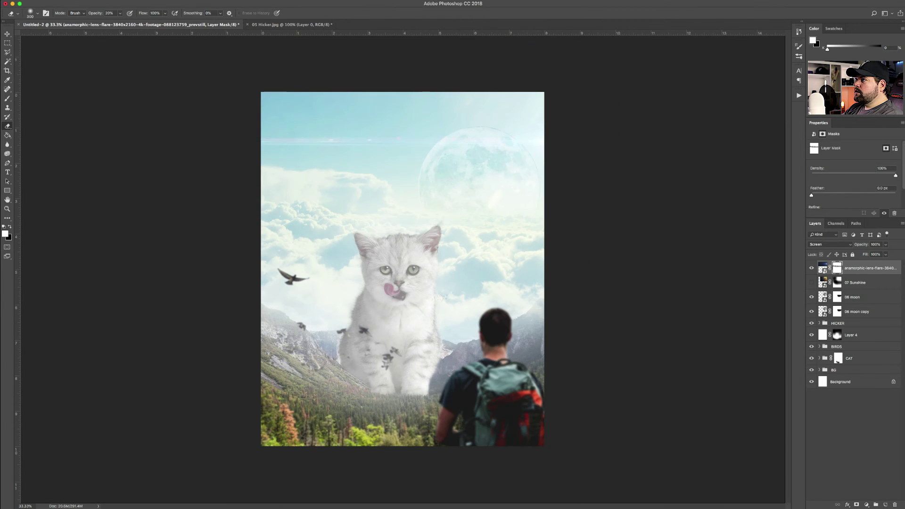
- Delete the hidden 07 Sunshine layer and group the two moon layers as MOON
left_click(8, 35)
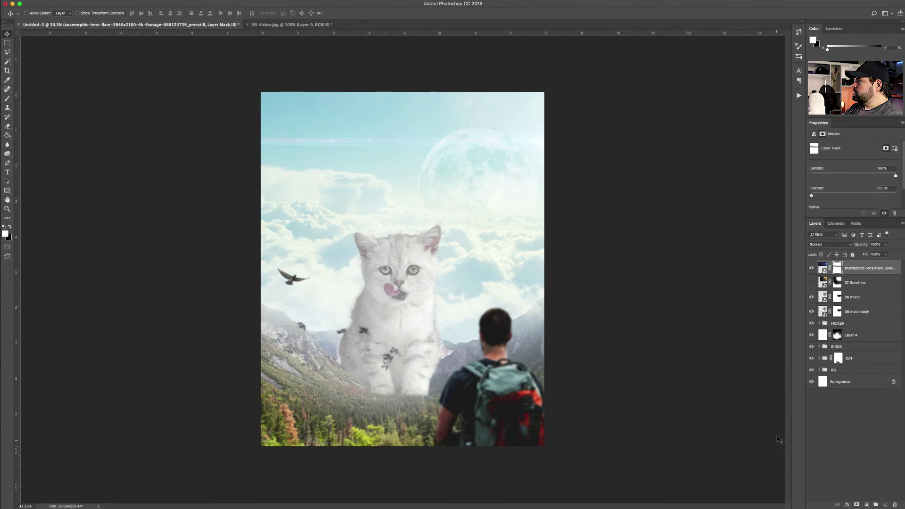
left_click(834, 417)
left_click(854, 268)
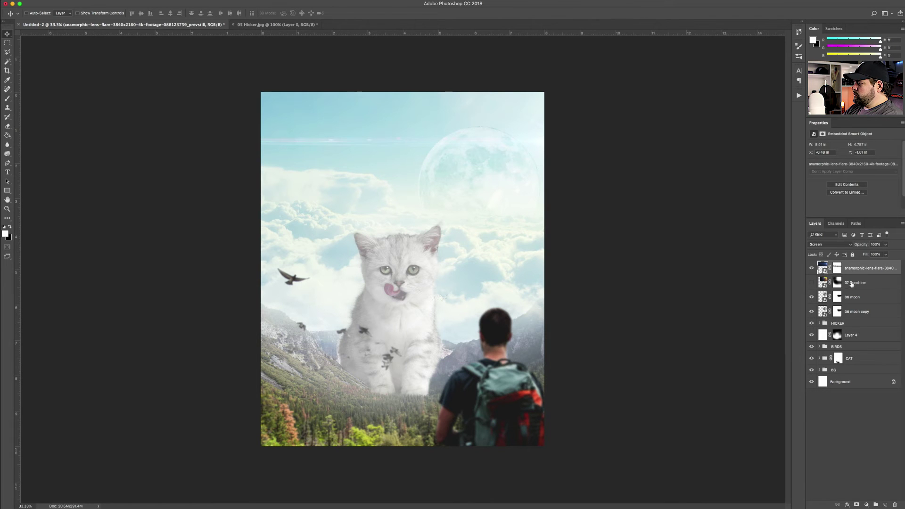
left_click(851, 284)
key("Delete")
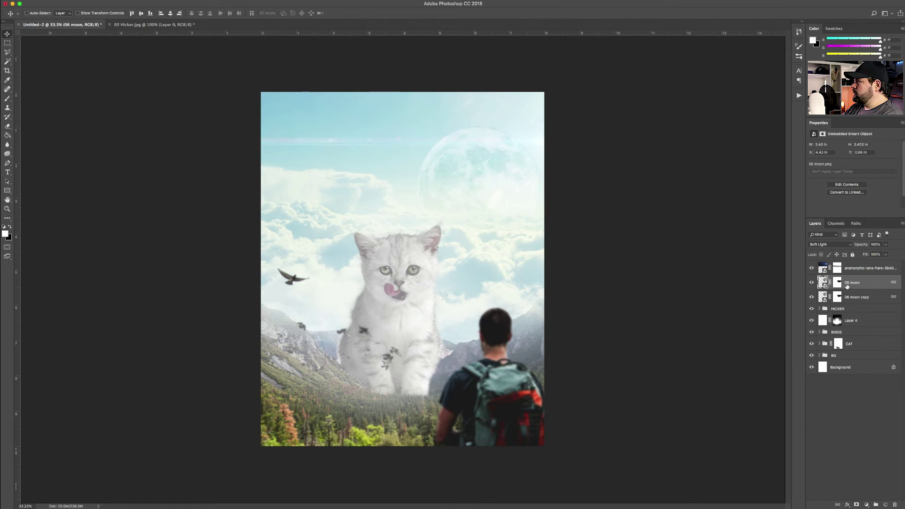
left_click(851, 297, "shift")
key("super+g")
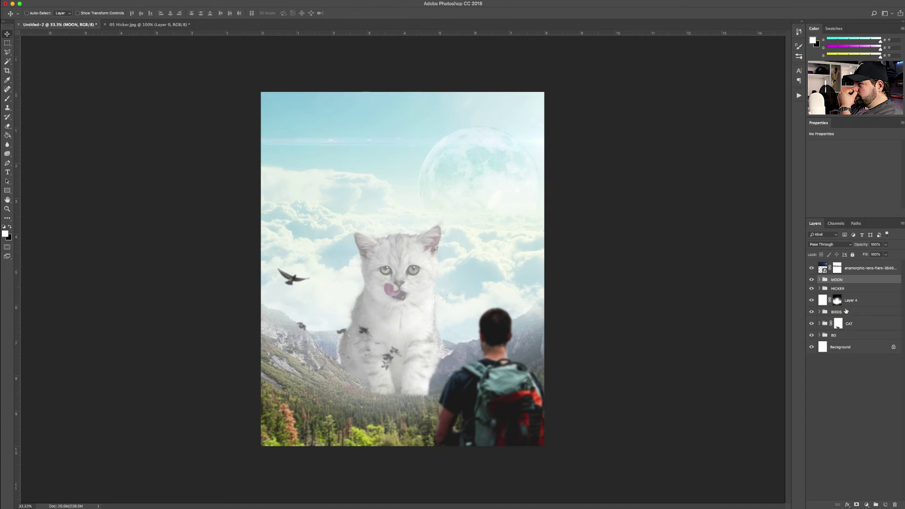
- Deselect all layers and examine the composite up close, from the sky to the trees at the cat's paws
left_click(850, 305)
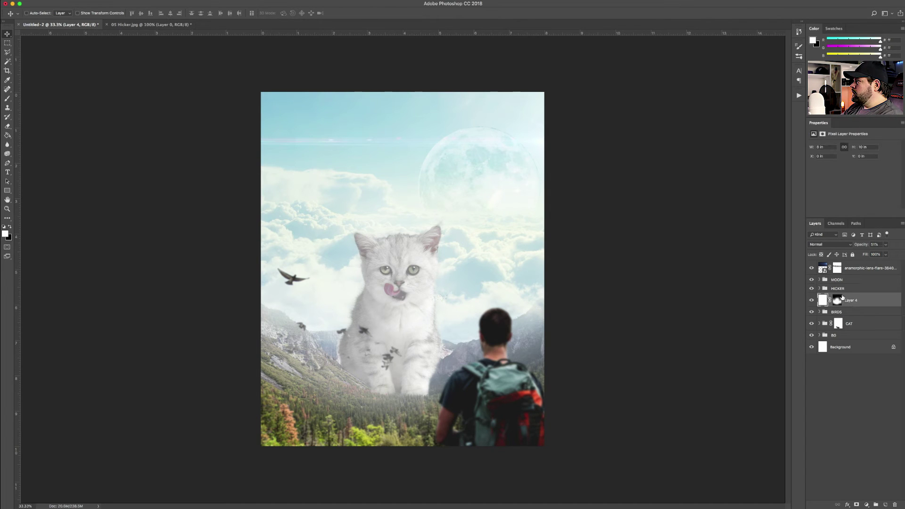
key("super+alt+a")
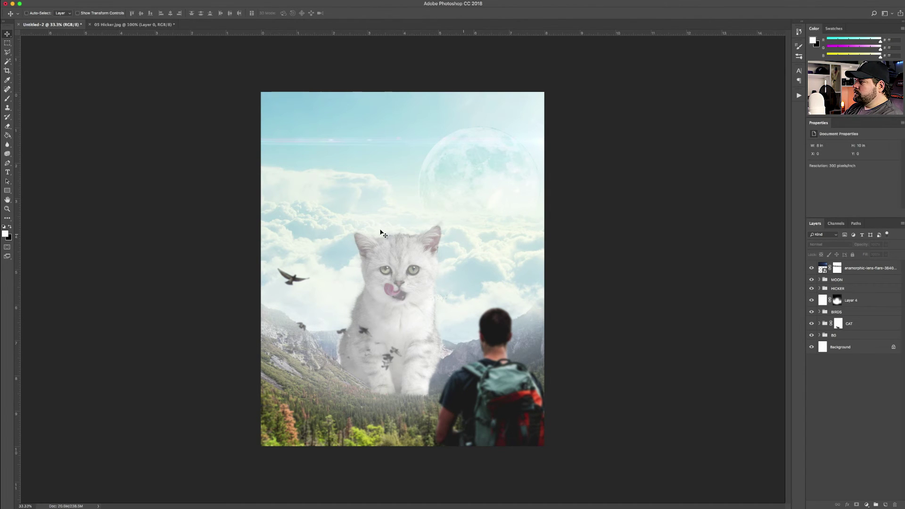
key("super+equal")
key("super+equal")
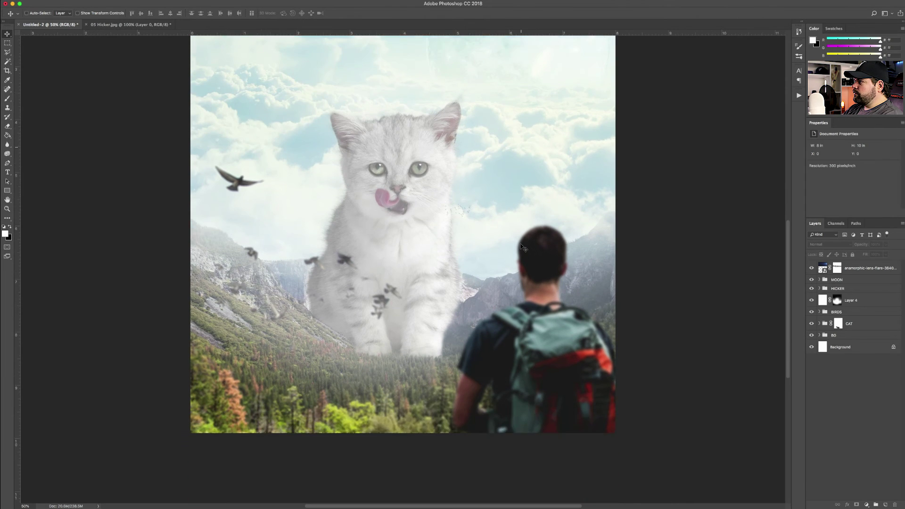
scroll(530, 282, "up", 10)
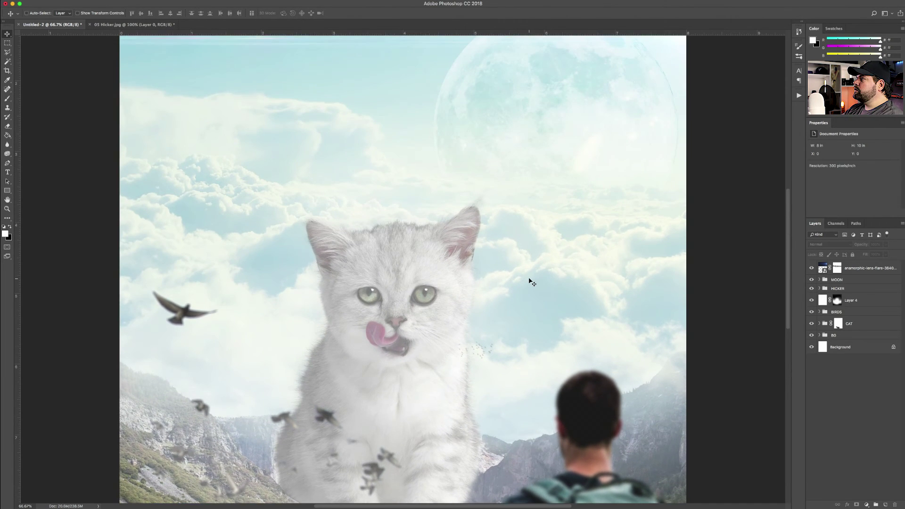
scroll(530, 282, "down", 15)
scroll(530, 282, "up", 5)
scroll(532, 282, "down", 4)
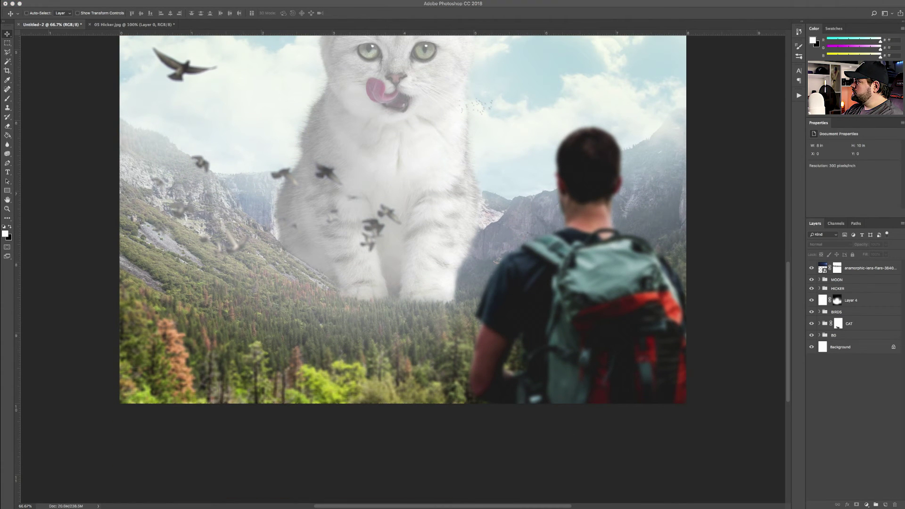
- Place the Big_White_Cloud_PNG_Clipart-865 image about 0.79 in wide between the cat's paw and the hiker, ordered below the HICKER group
left_click_drag(650, 211, 651, 213)
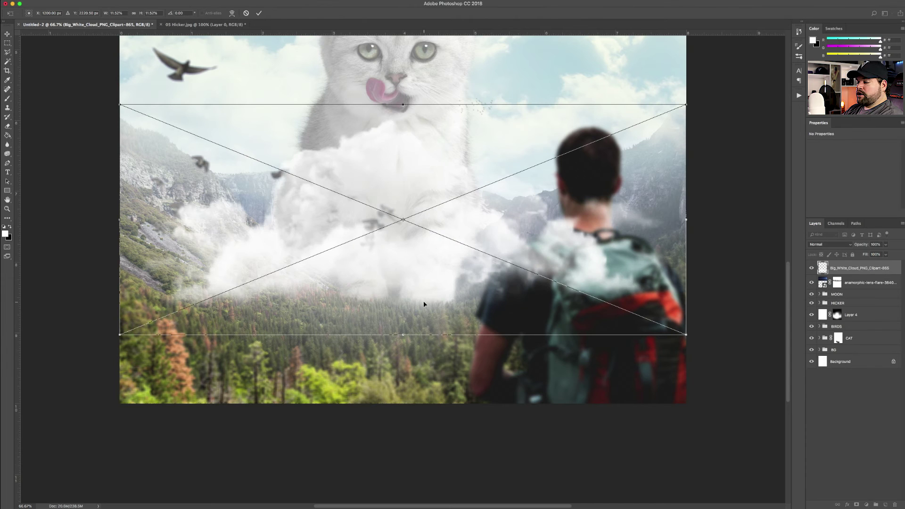
scroll(424, 304, "down", 3)
scroll(566, 330, "up", 4)
left_click_drag(687, 363, 485, 306)
key("Return")
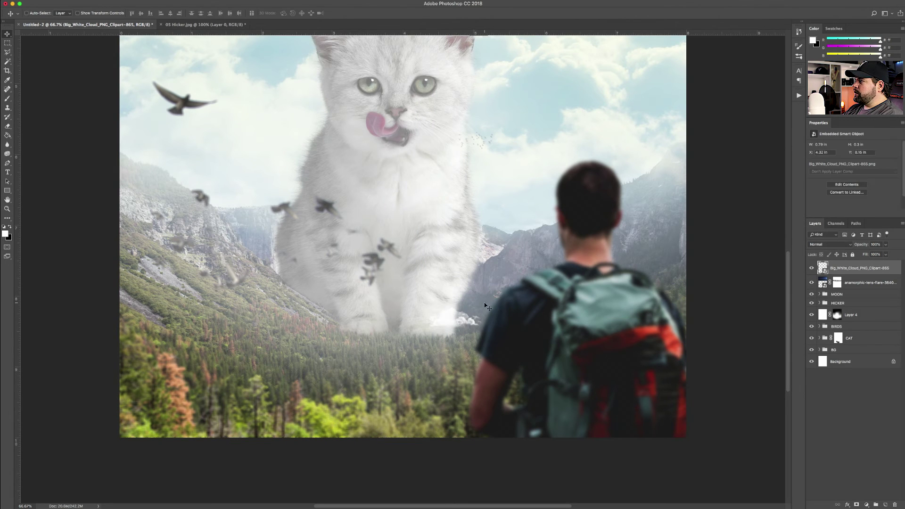
left_click_drag(823, 267, 845, 307)
left_click_drag(469, 321, 481, 319)
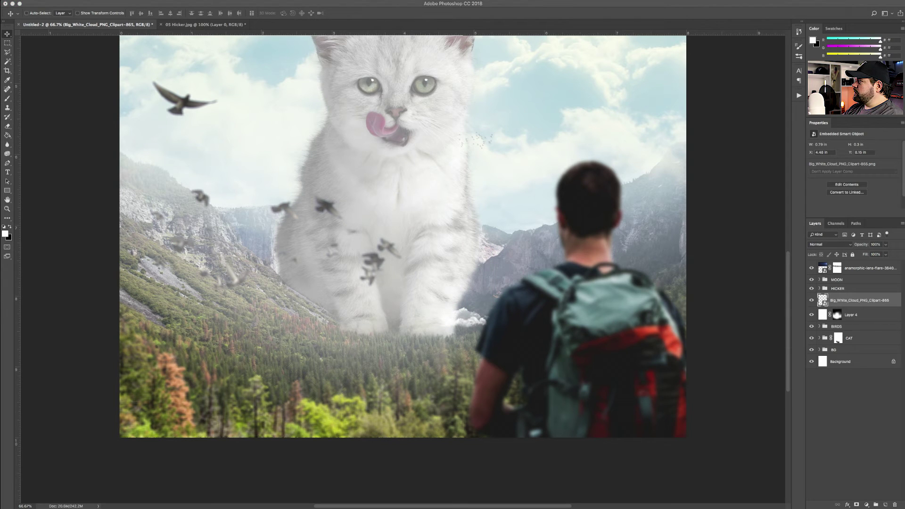
- Place the Cirrus_White Clouds_PNG Clipart-868 image and shrink it to about 1.04 in wide at the cat's left-hand paw
left_click_drag(400, 311, 405, 313)
key("Return")
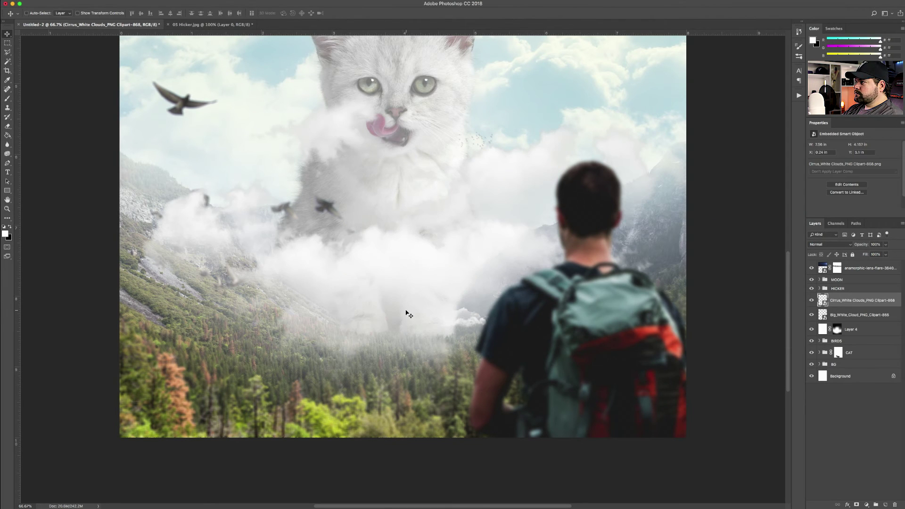
key("super+t")
left_click_drag(686, 394, 460, 268)
left_click_drag(422, 231, 334, 304)
left_click_drag(261, 336, 293, 324)
left_click_drag(359, 308, 348, 317)
key("Return")
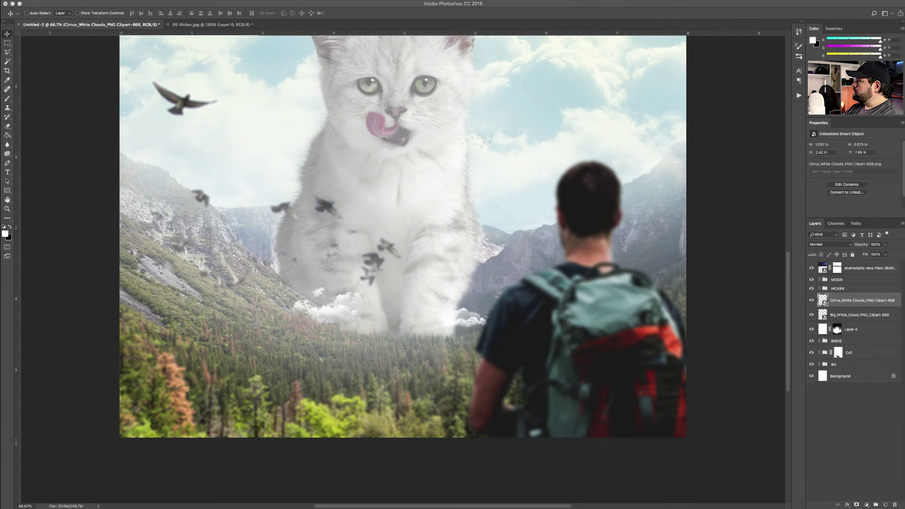
- Place the Cloud_PNG_Clipart image and shrink it to about 0.82 in wide over the cat's right-hand paw
left_click_drag(494, 230, 495, 233)
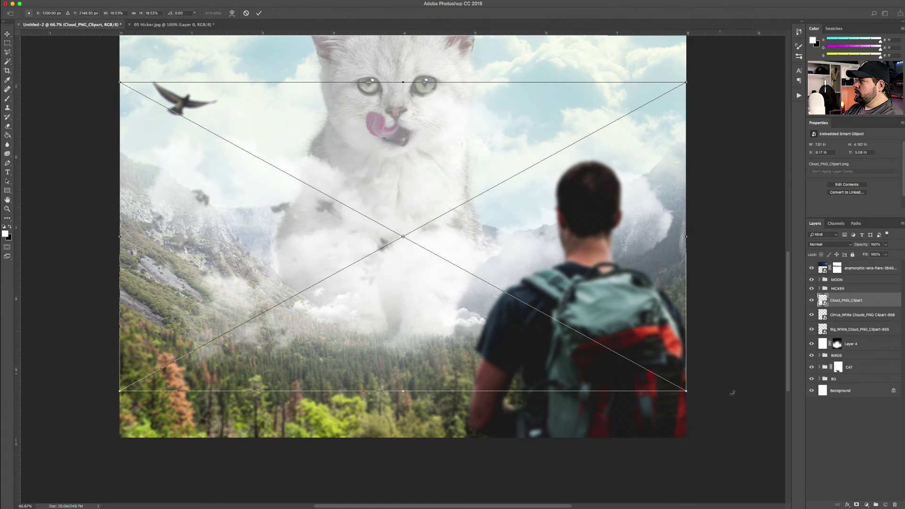
left_click_drag(686, 393, 456, 323)
key("Return")
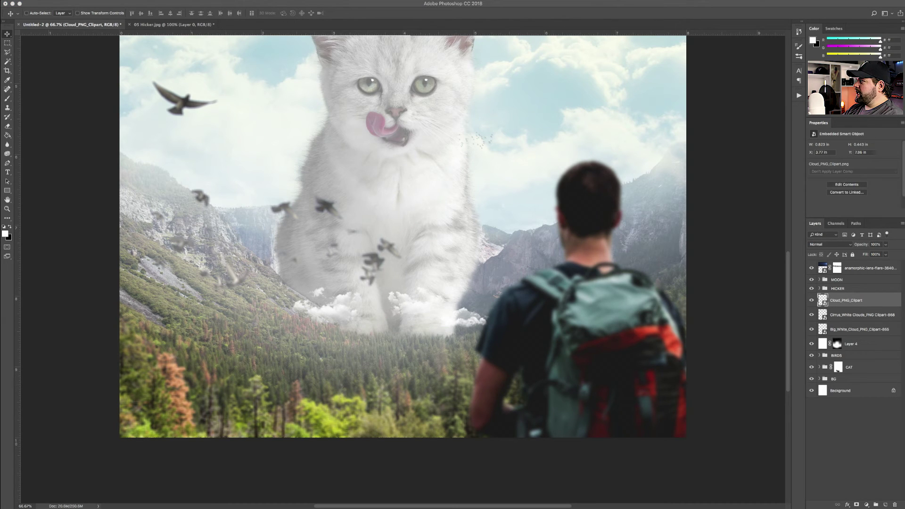
- Place the PNGPIX-COM-Cloud-PNG-Transparent-Image-1 cloud, shrink it to about 0.69 in wide, and move it to the cat's left-hand side by the slope
left_click_drag(405, 285, 404, 289)
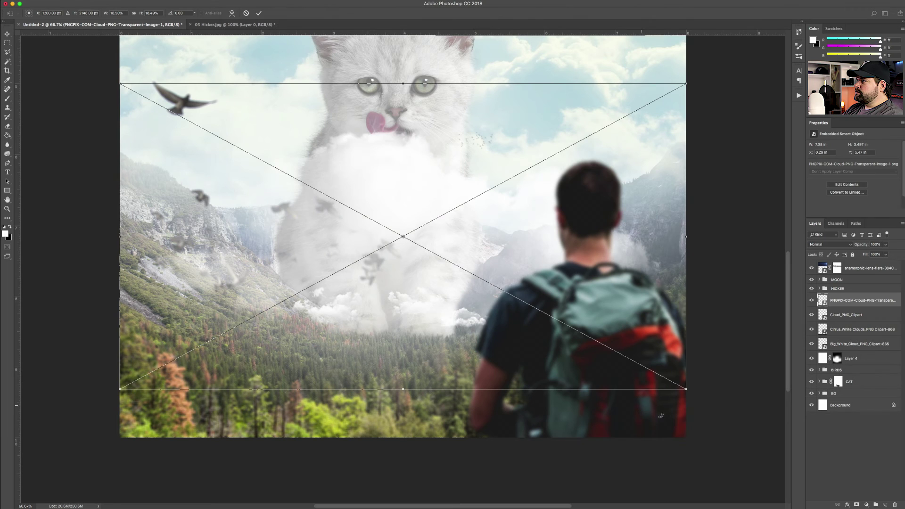
left_click_drag(686, 389, 445, 250)
key("Return")
left_click_drag(390, 253, 289, 302)
key("ctrl+t")
key("Return")
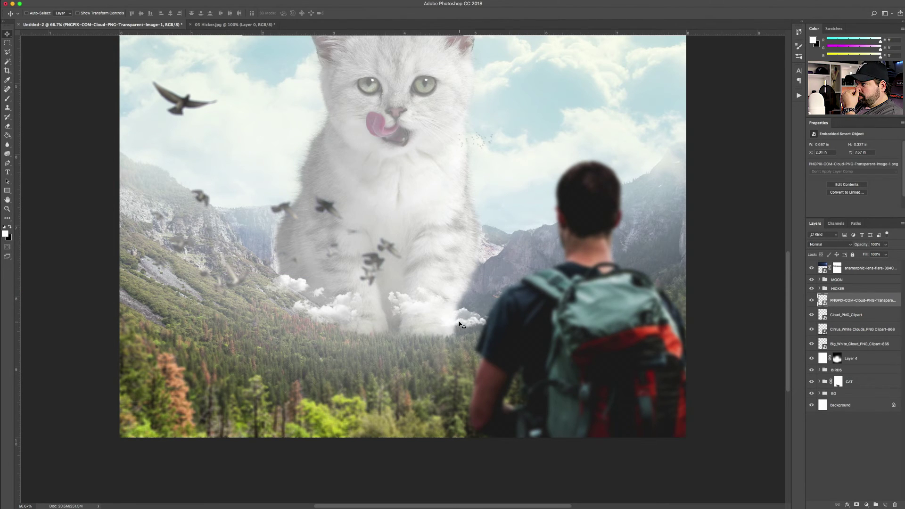
- Nudge the cirrus cloud slightly right and up over the cat's left-hand paw
left_click_drag(417, 311, 413, 310)
left_click(336, 320, "super")
left_click_drag(335, 320, 342, 318)
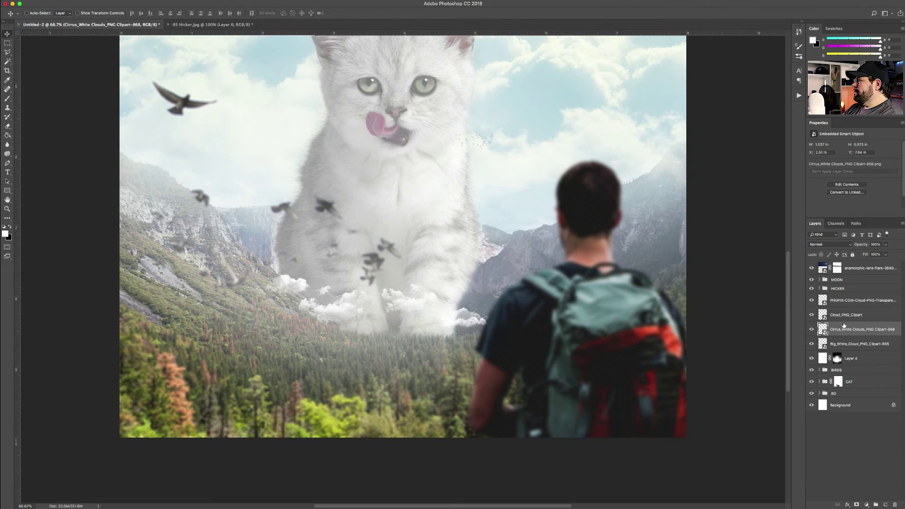
- Group the four cloud layers and lower the group's opacity to about 83%
left_click(845, 305)
left_click(842, 347, "shift")
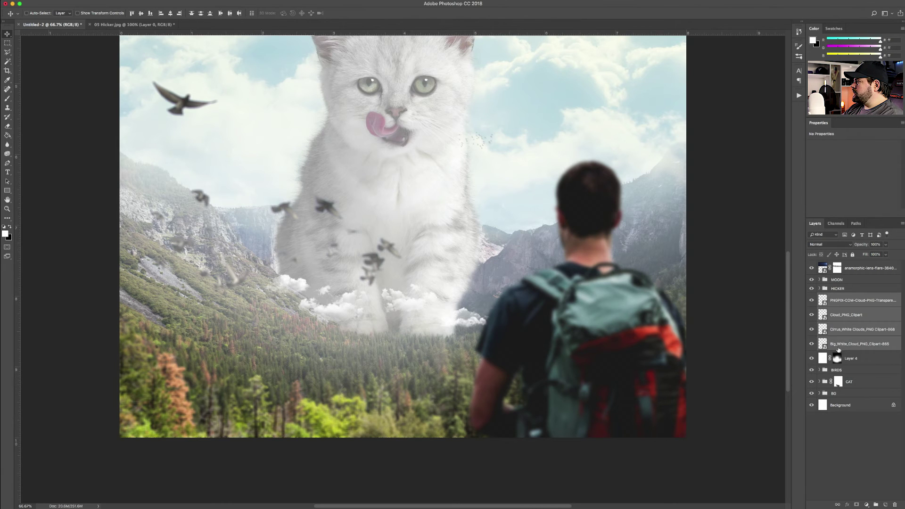
key("ctrl+g")
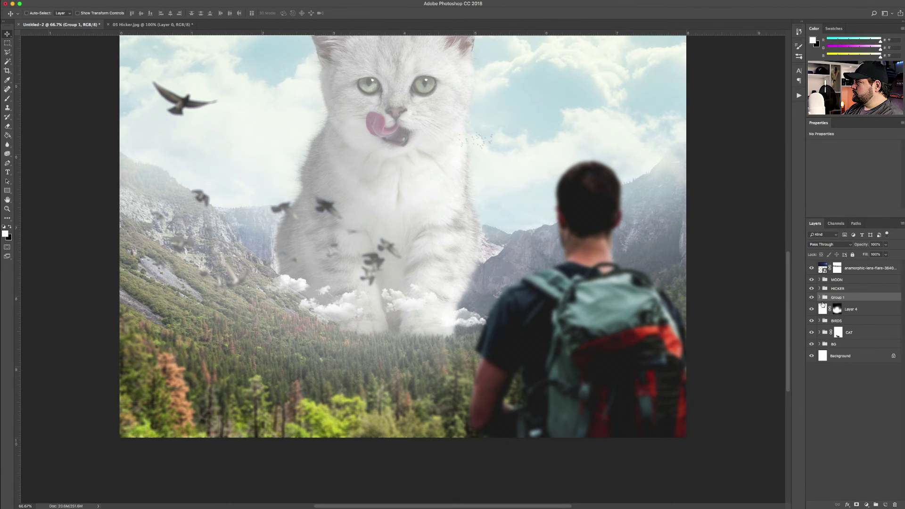
left_click(812, 297)
left_click(812, 297)
left_click(885, 254)
left_click_drag(885, 254, 880, 255)
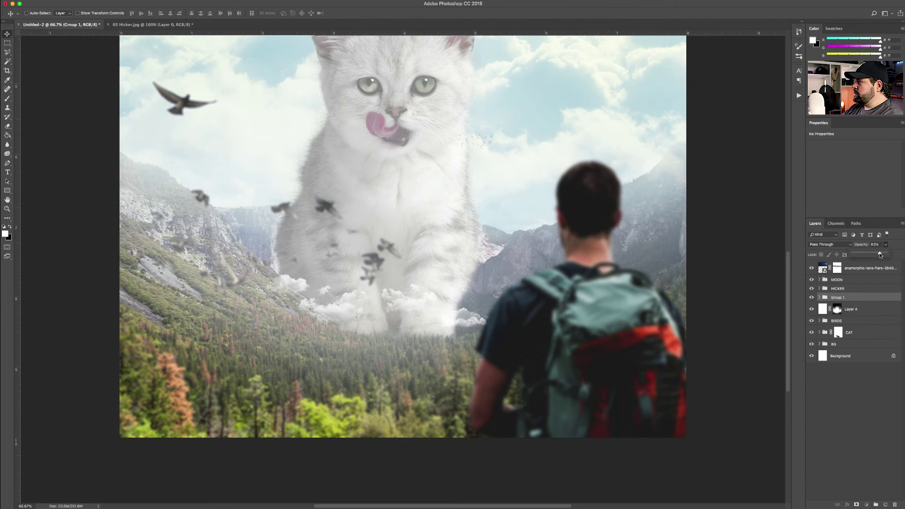
left_click(849, 434)
- Rename the new cloud group as CLOUDS
double_click(837, 297)
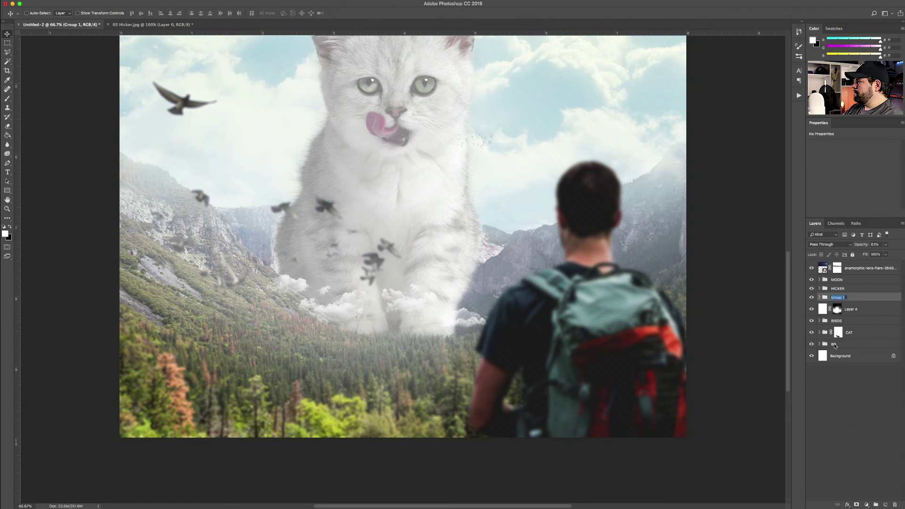
type("CLOUD")
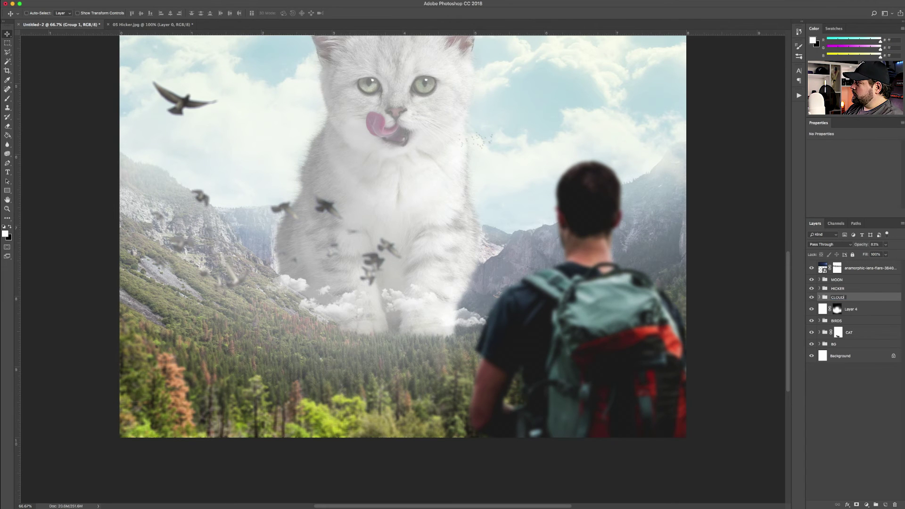
type("S")
key("Return")
left_click(867, 430)
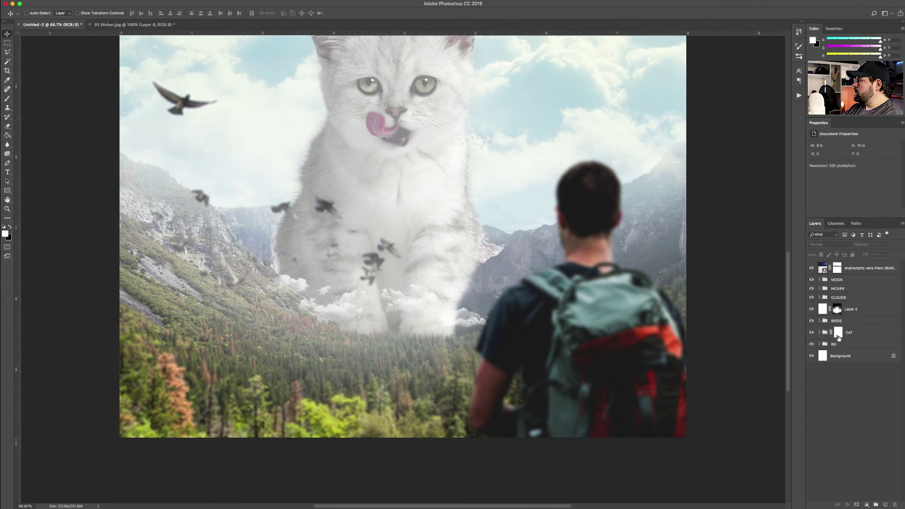
- Put the anamorphic lens flare layer into its own group named LENS FLARE
left_click(849, 268)
key("ctrl+g")
double_click(833, 264)
type("LENS FLARE")
key("Return")
left_click(818, 265)
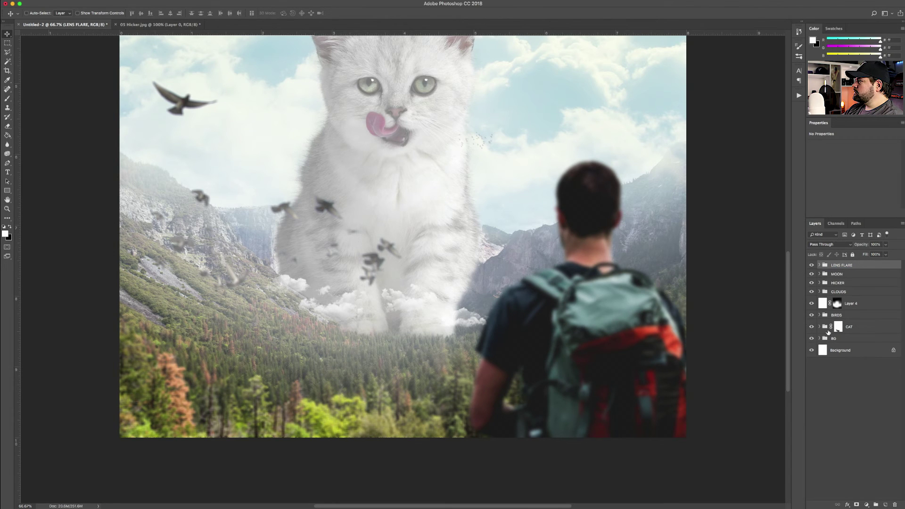
- Put the masked haze layer, Layer 4, into its own group named FOG and collapse the group
left_click(840, 377)
left_click(852, 304)
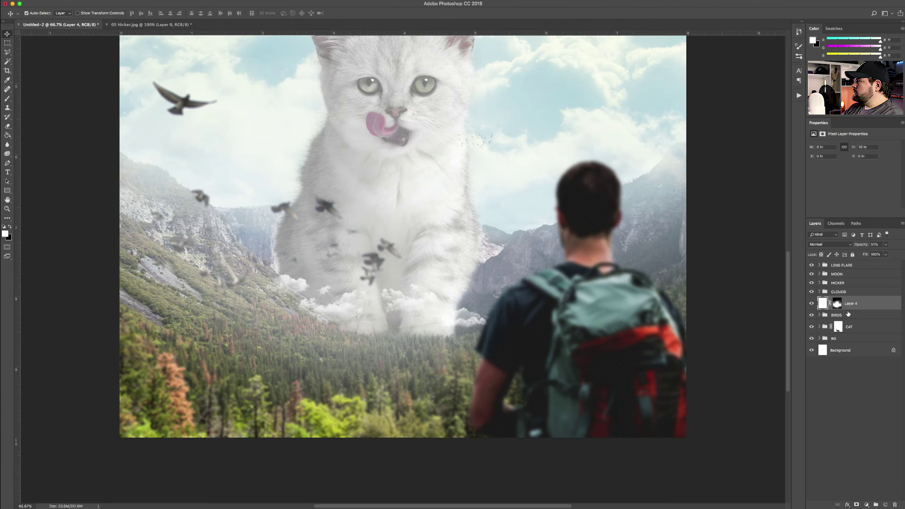
key("super+g")
type("FOG")
key("Return")
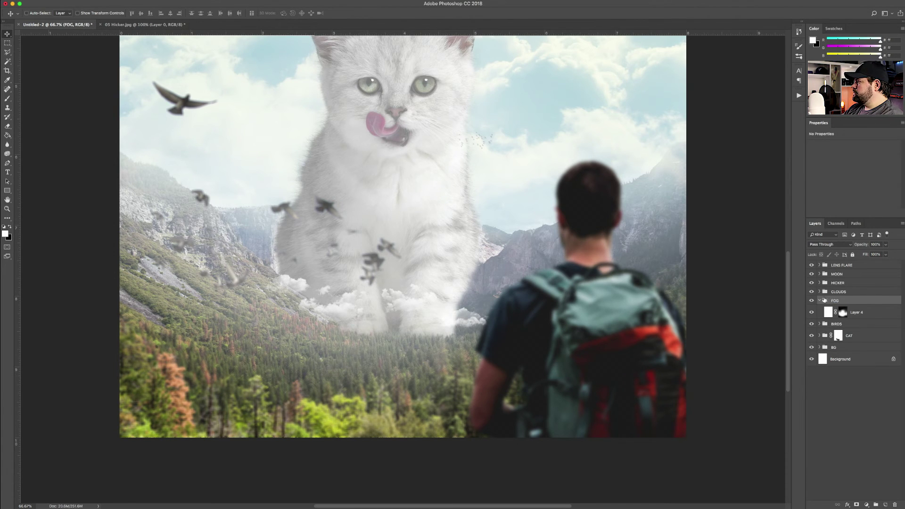
left_click(818, 300)
left_click(846, 380)
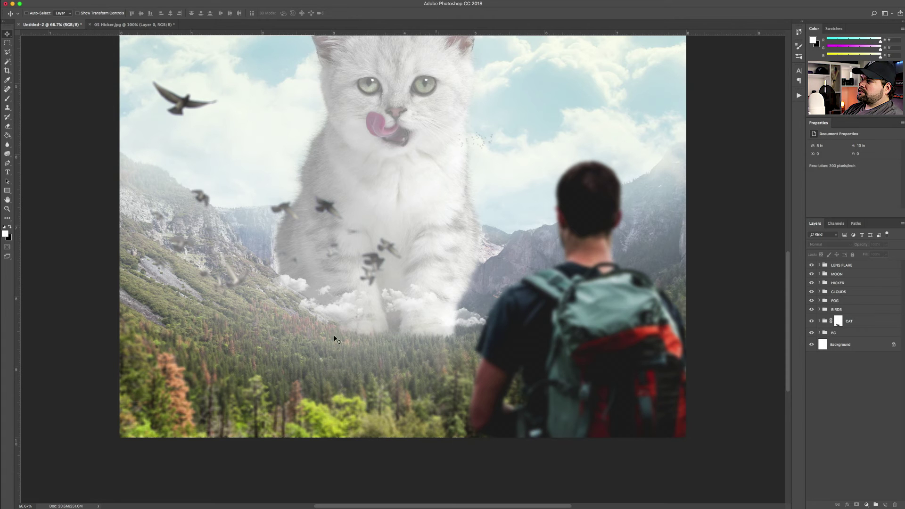
scroll(393, 334, "up", 5)
scroll(394, 333, "down", 4)
scroll(379, 311, "down", 3)
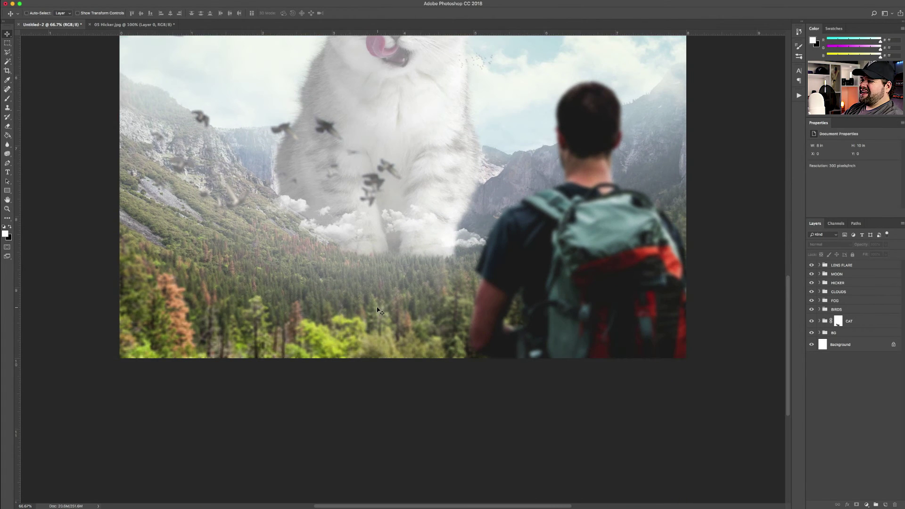
scroll(380, 311, "up", 6)
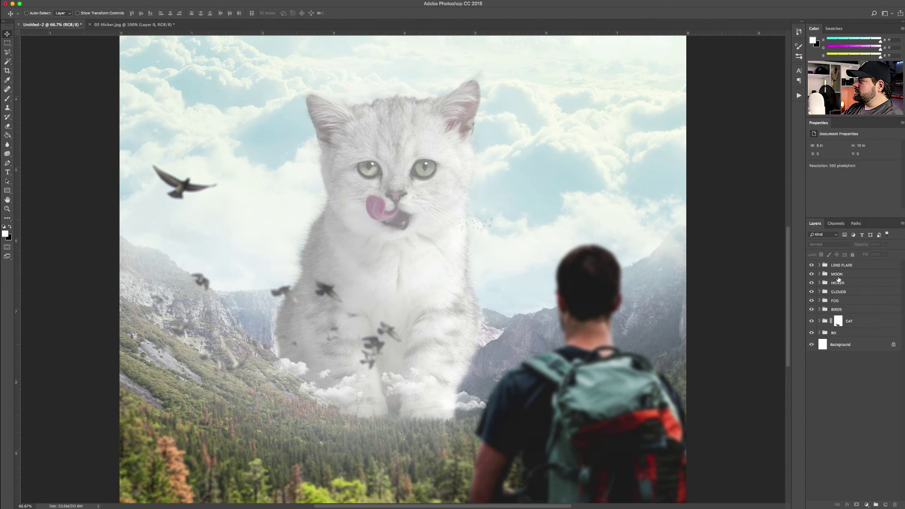
- Assign the red color label to the CAT, BIRDS and HICKER groups
left_click(849, 326)
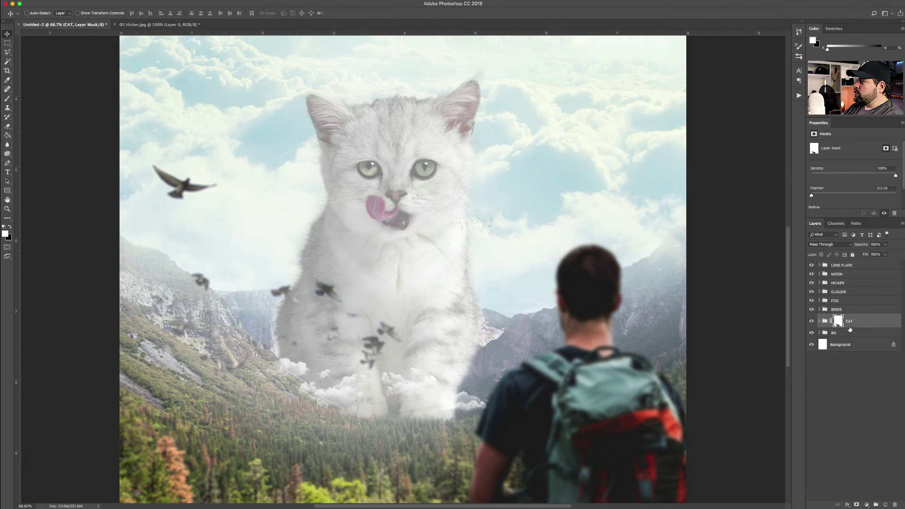
left_click(846, 310, "shift")
left_click(846, 303, "shift")
left_click(846, 307, "shift")
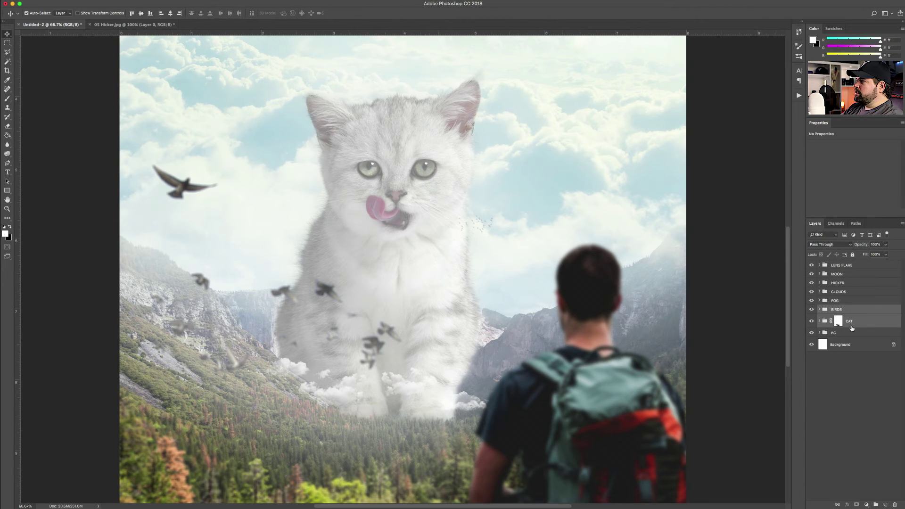
left_click(839, 285, "super")
right_click(839, 285)
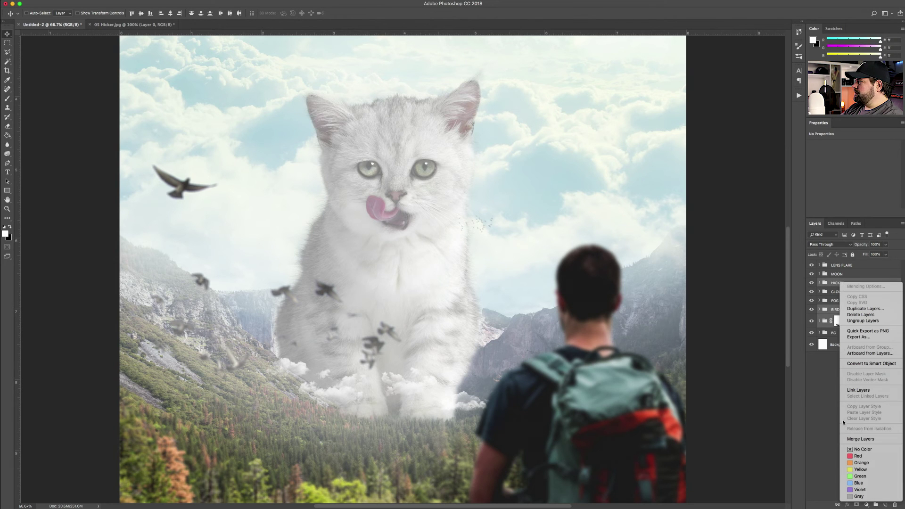
left_click(857, 456)
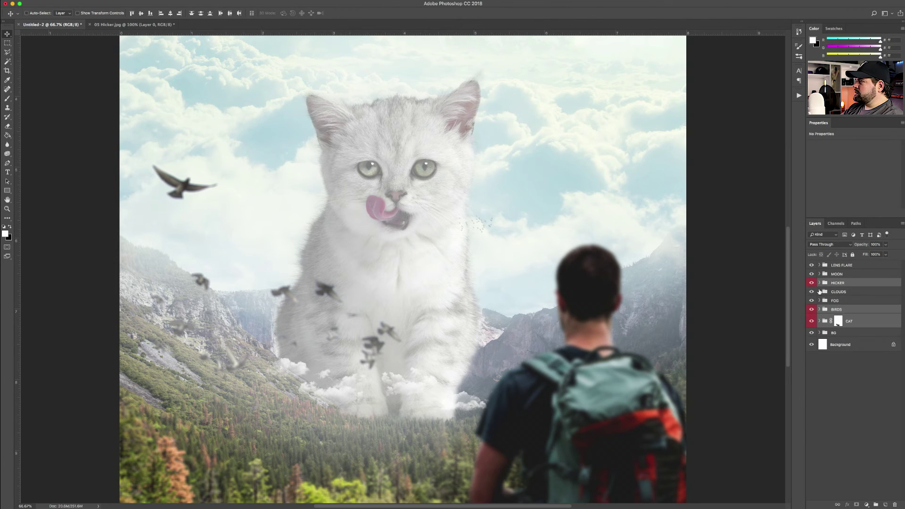
- Assign the blue color label to the CLOUDS and FOG groups
left_click(842, 293)
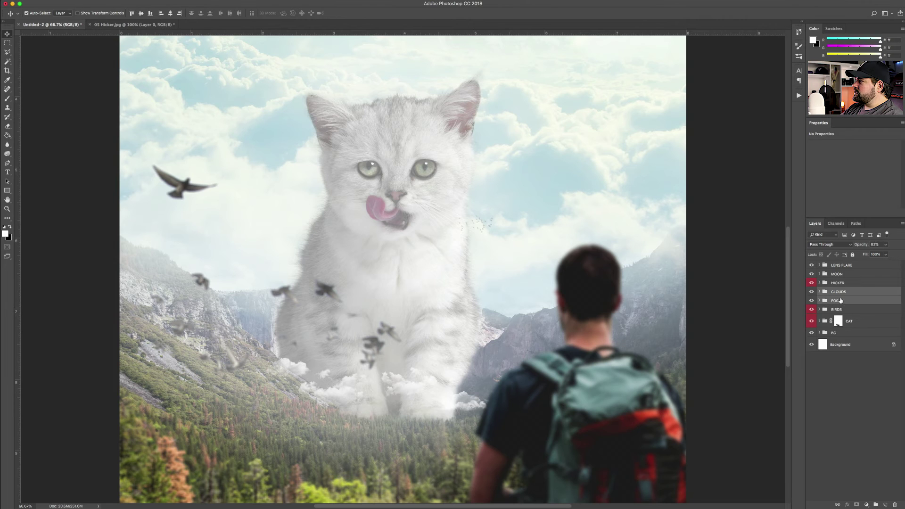
left_click(839, 302, "shift")
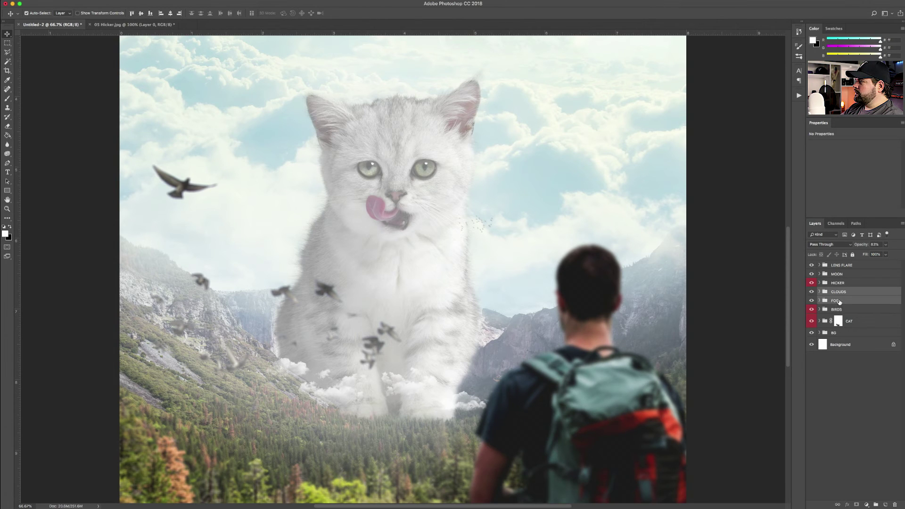
right_click(843, 303)
left_click(807, 489)
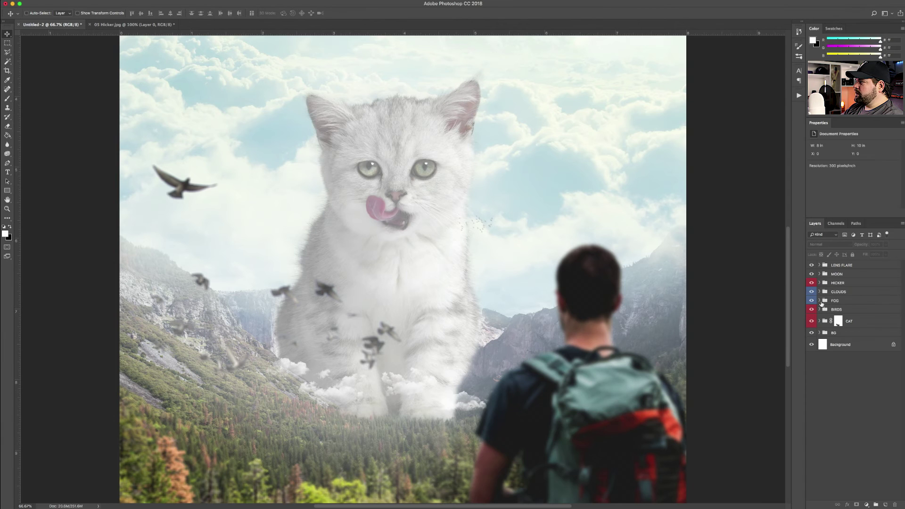
- Assign the yellow color label to the MOON and LENS FLARE groups
left_click(836, 275)
left_click(839, 267, "shift")
right_click(839, 270)
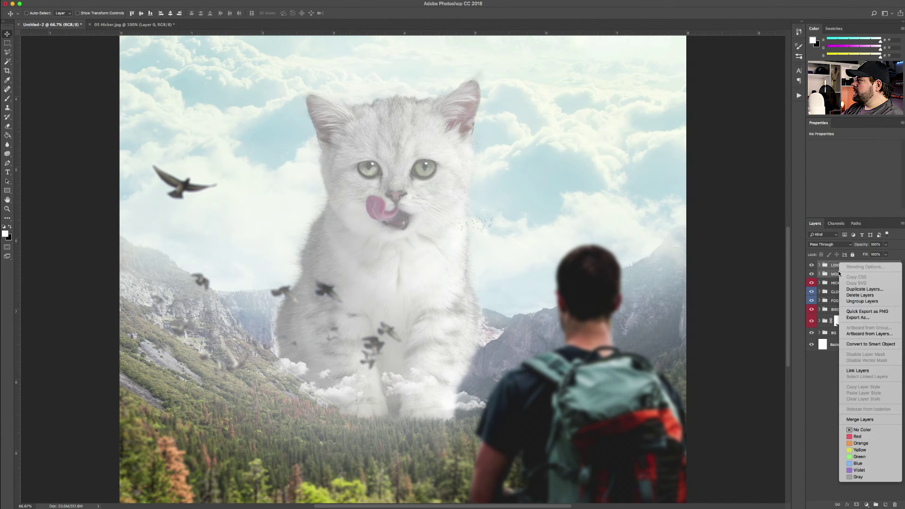
left_click(858, 450)
left_click(829, 424)
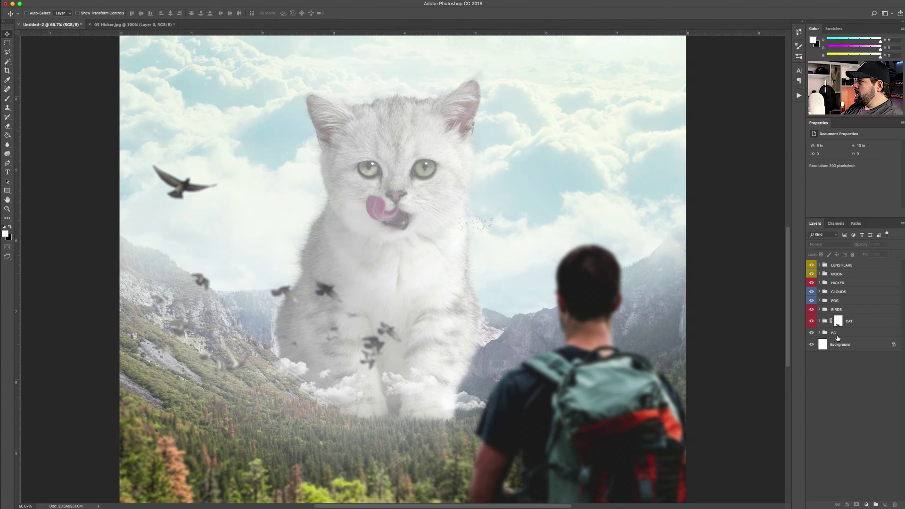
- Assign the gray color label to the BG group
right_click(834, 333)
left_click(857, 502)
left_click(843, 415)
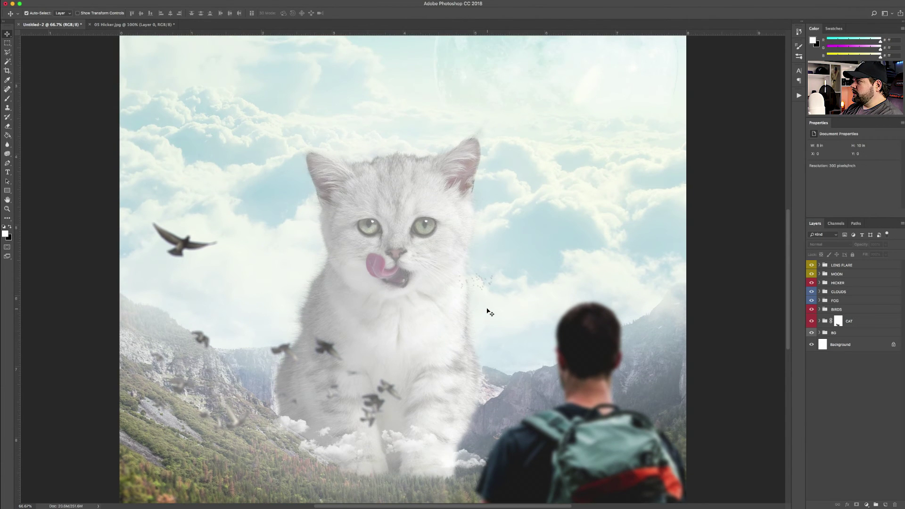
key("super+minus")
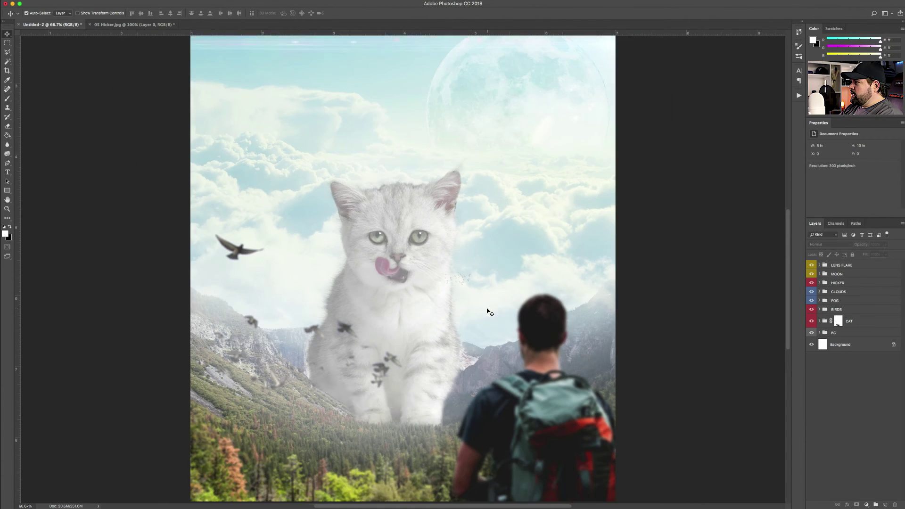
key("super+minus")
key("super+equal")
key("super+minus")
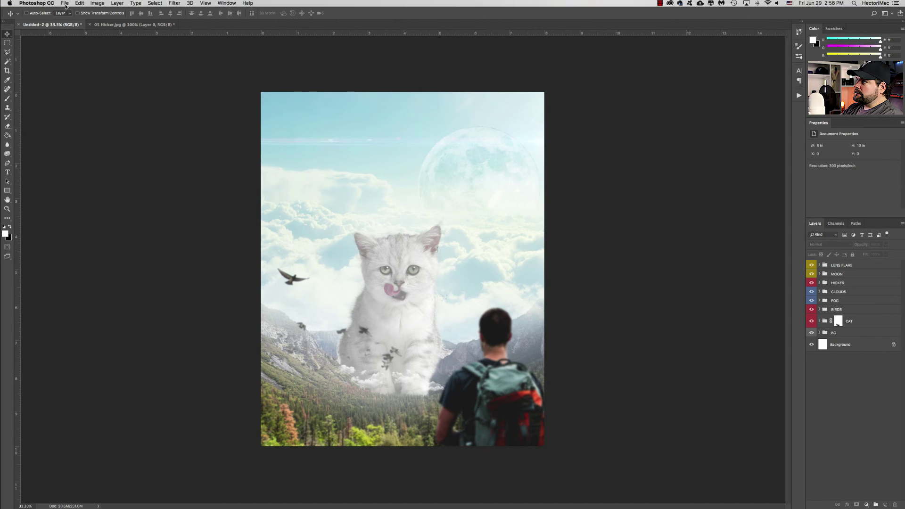
- Save the layered composite to the Desktop in Photoshop format as Cat Tutorial.psd
left_click(64, 4)
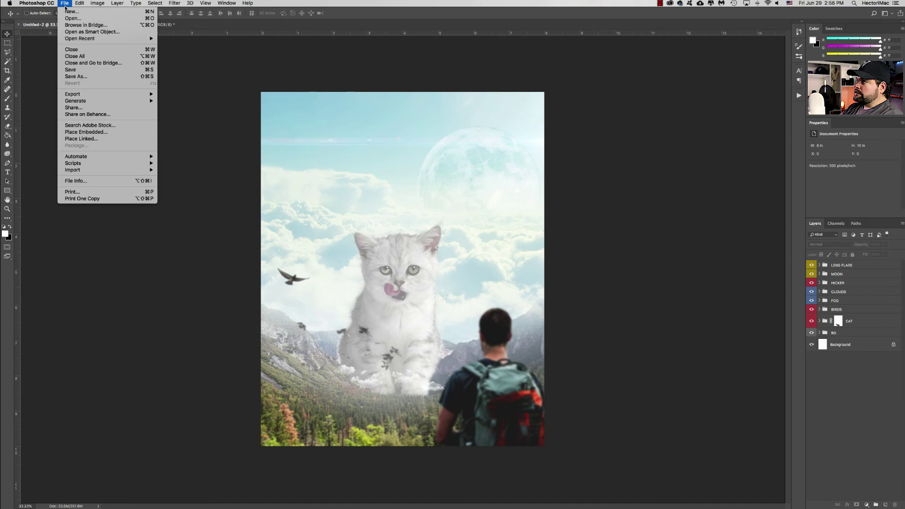
left_click(85, 78)
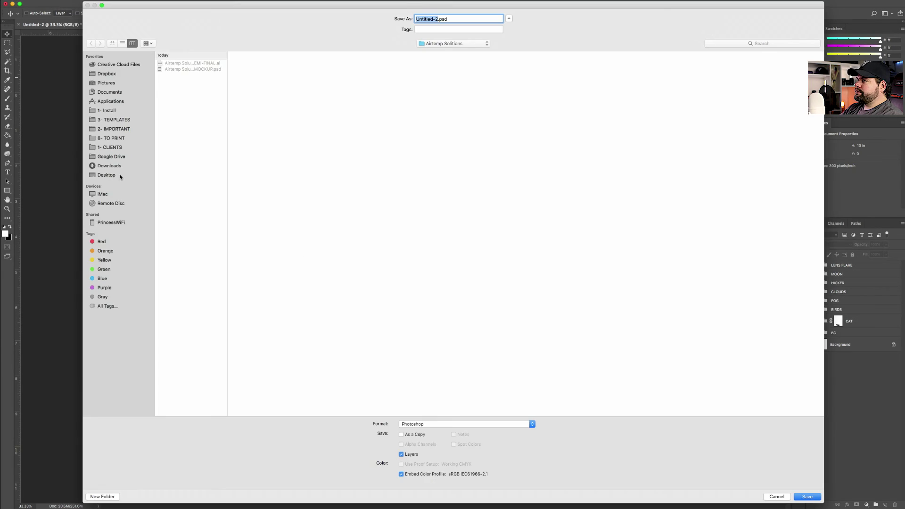
left_click(113, 175)
left_click(438, 19)
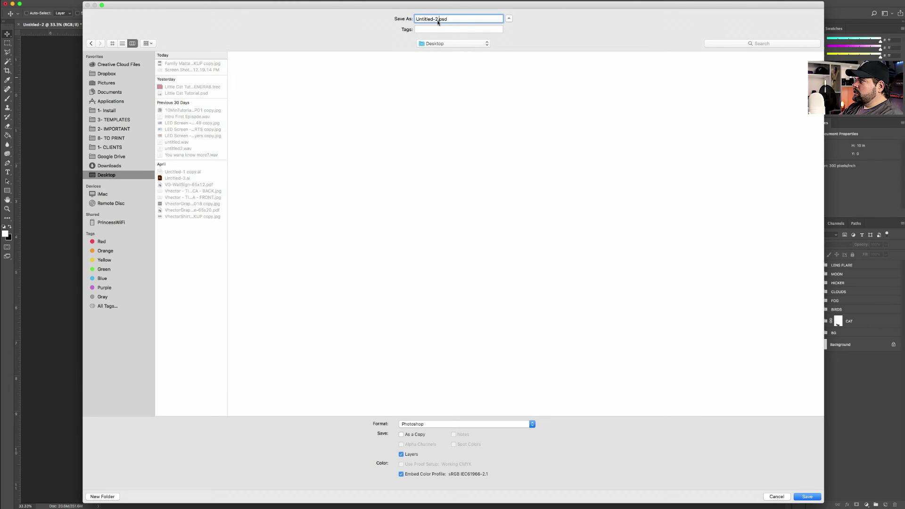
left_click_drag(436, 18, 415, 19)
type("C")
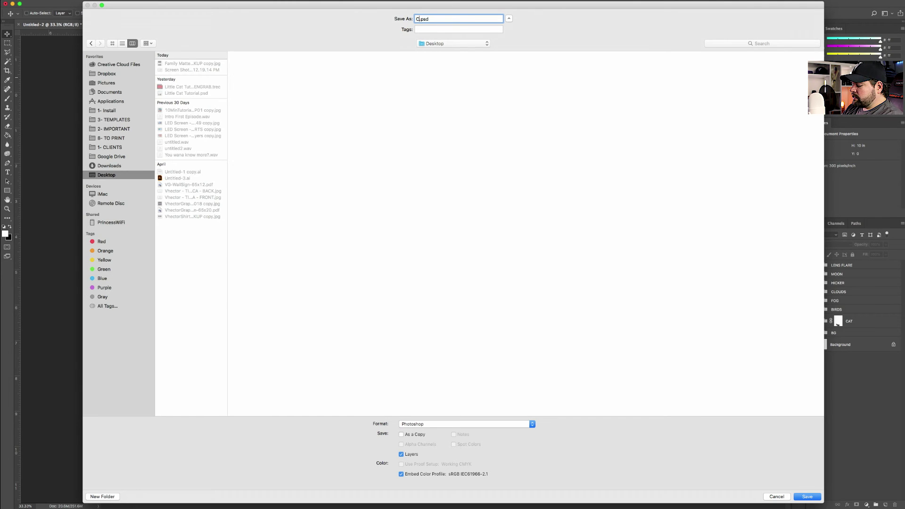
type("at Tutorial")
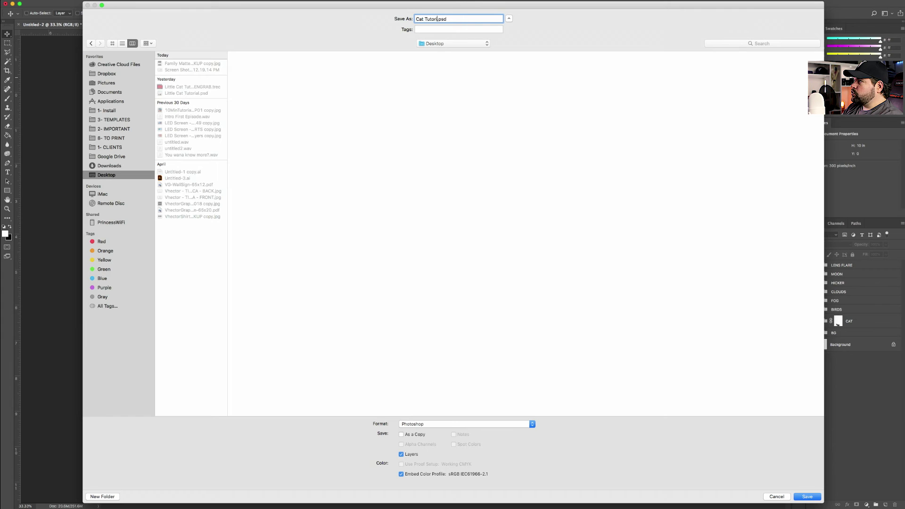
key("Return")
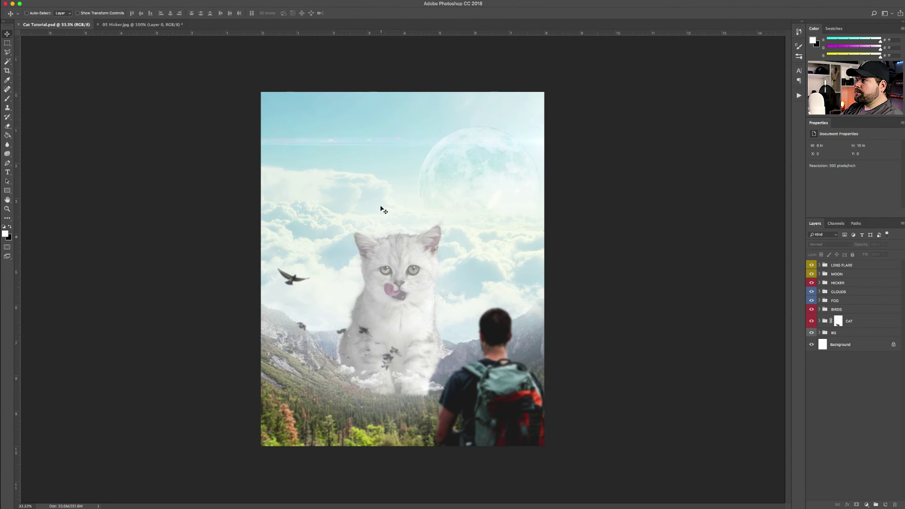
- Save the composite again and close the 05 Hicker.jpg document
key("ctrl")
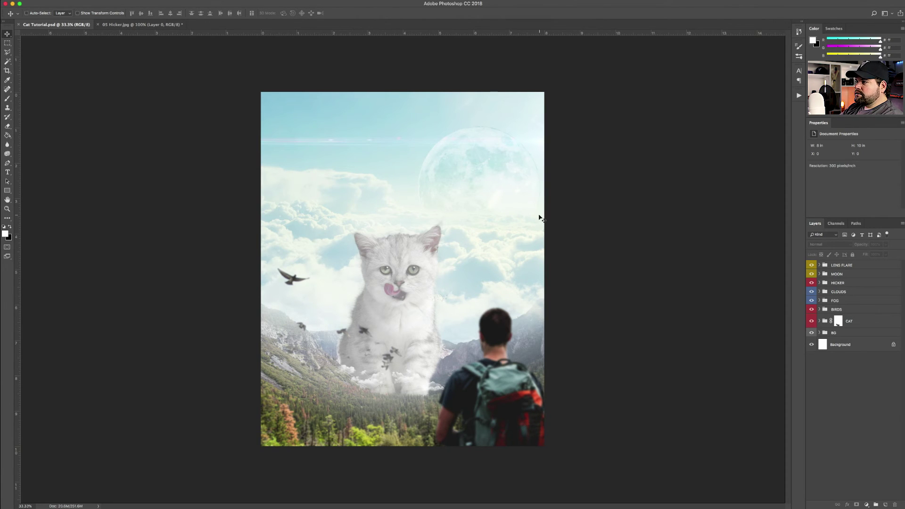
key("super+s")
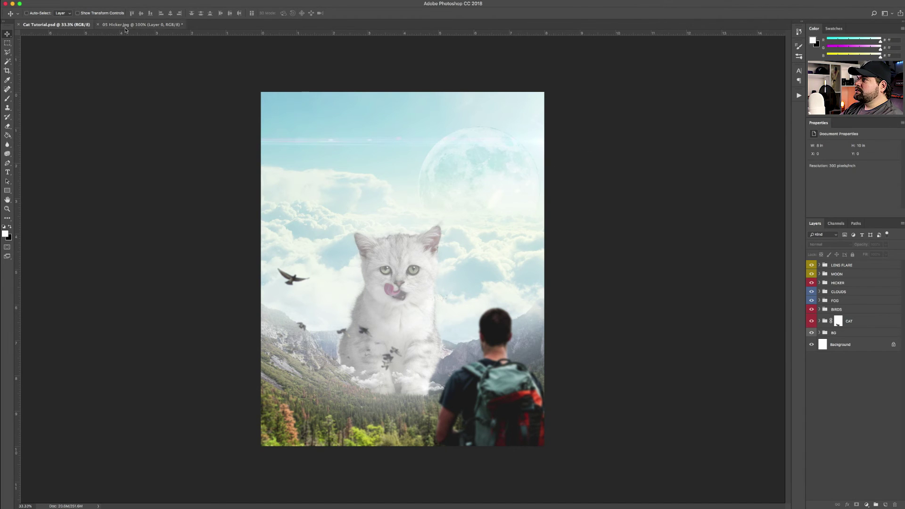
left_click(95, 26)
left_click(97, 24)
left_click(431, 157)
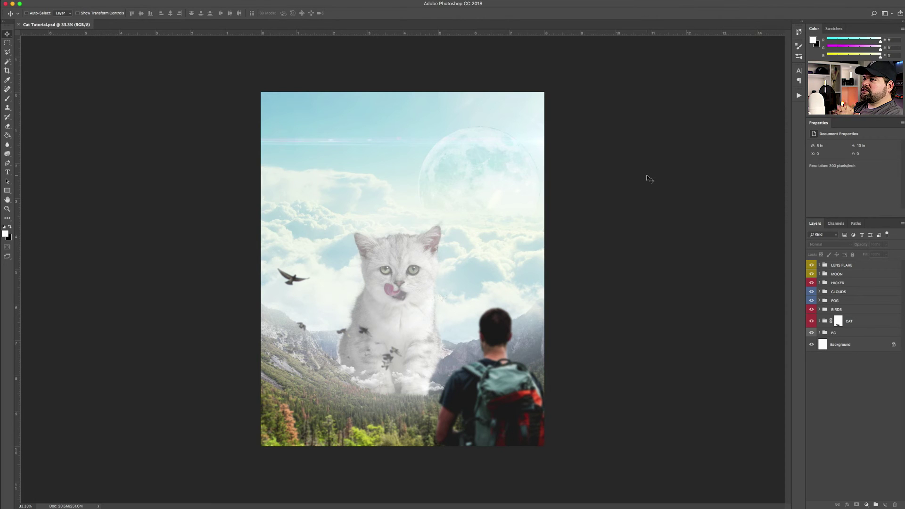
- Copy the whole canvas as a merged image and paste it as a new layer above all groups
key("super")
key("super+a")
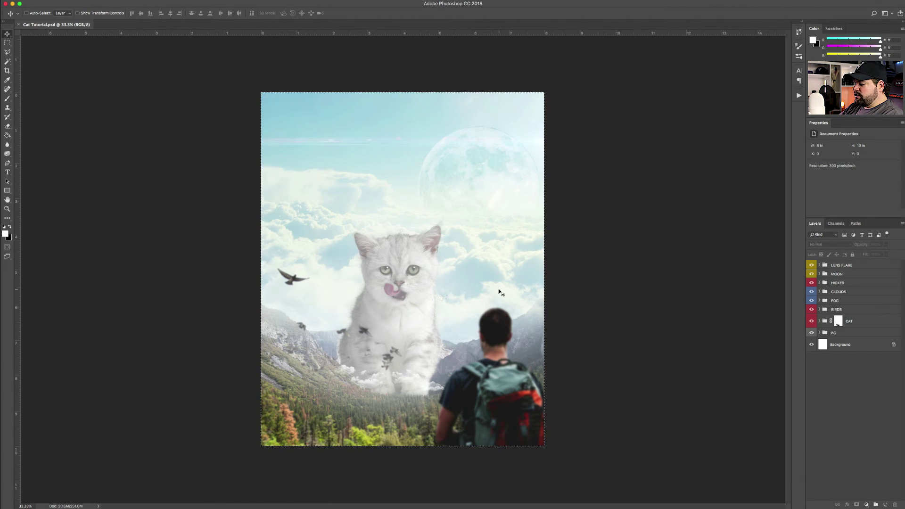
key("super+shift+c")
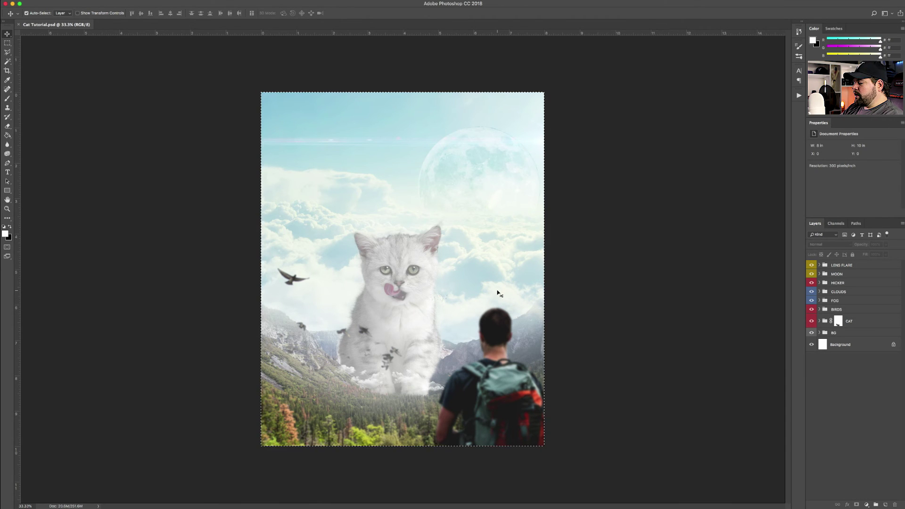
key("super+v")
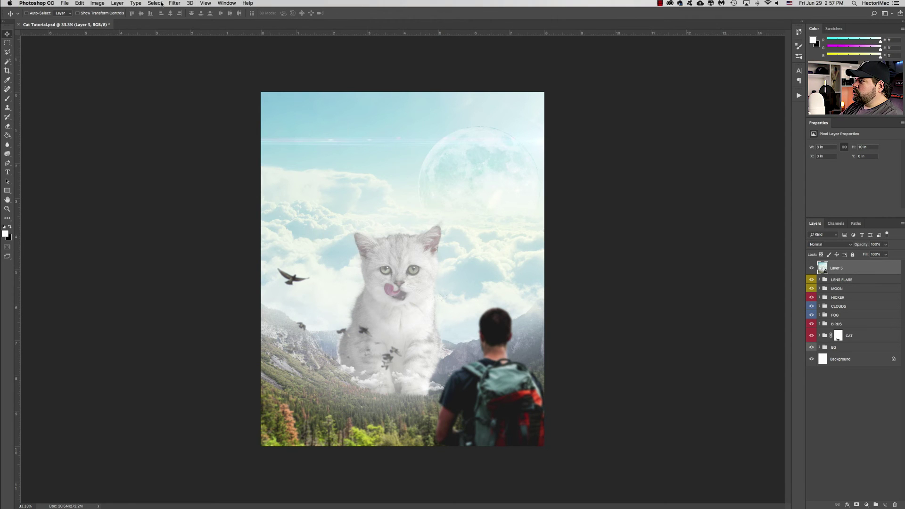
- Apply the High Pass filter to the merged top layer with a radius of about 0.8 pixels
left_click(156, 3)
mouse_move(174, 3)
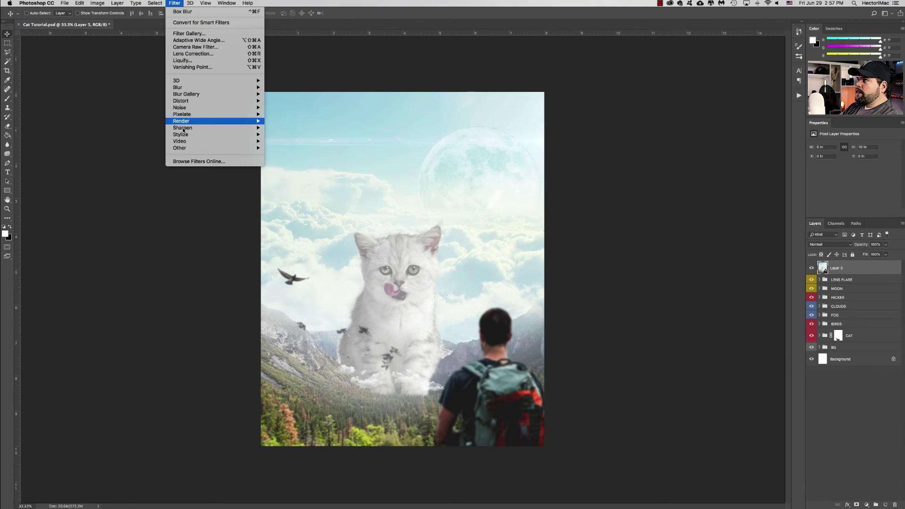
mouse_move(212, 148)
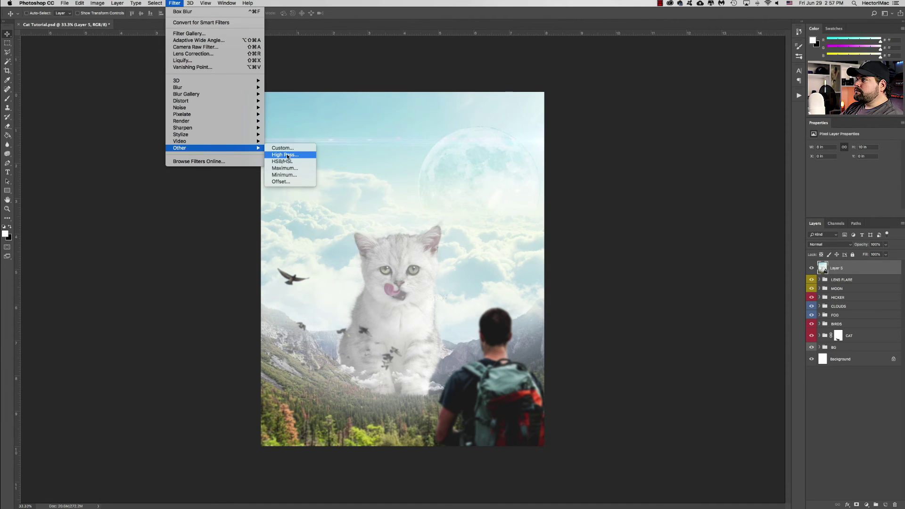
left_click(293, 155)
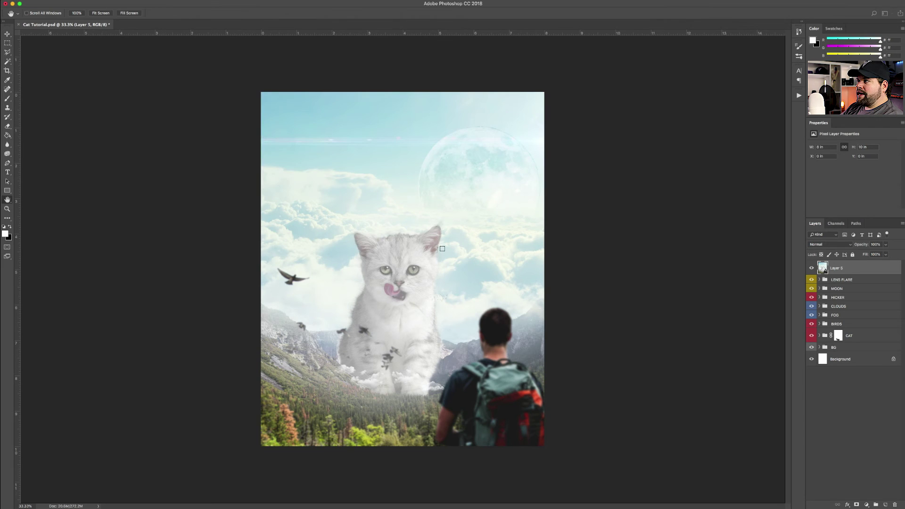
left_click_drag(183, 227, 162, 179)
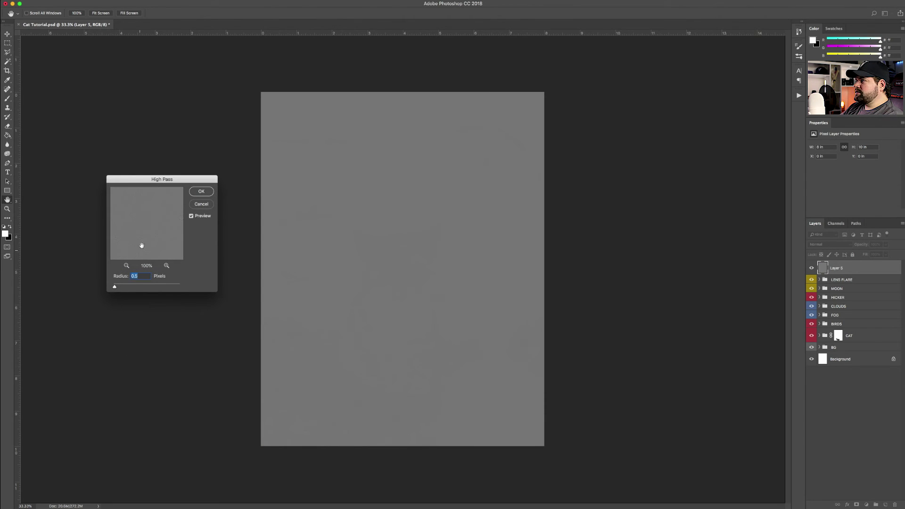
left_click_drag(173, 217, 144, 225)
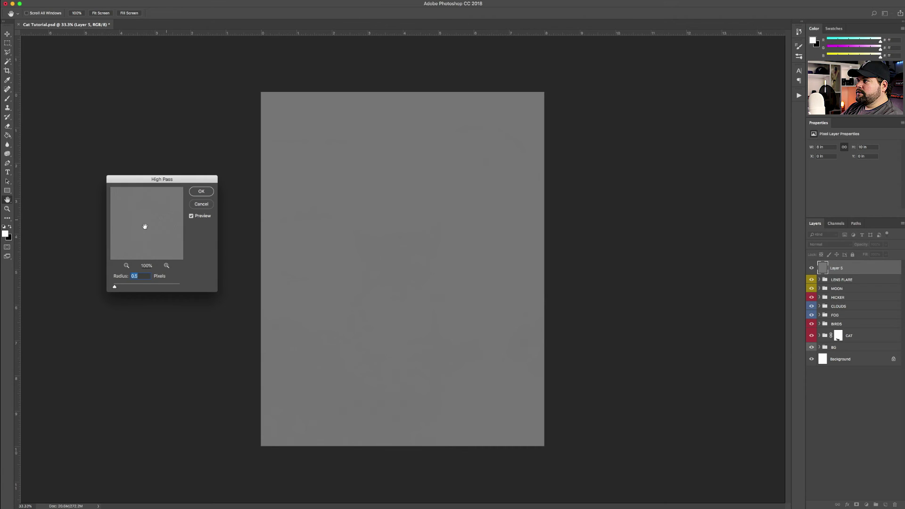
mouse_move(115, 289)
left_mouse_down()
mouse_move(132, 288)
mouse_move(116, 289)
left_mouse_up()
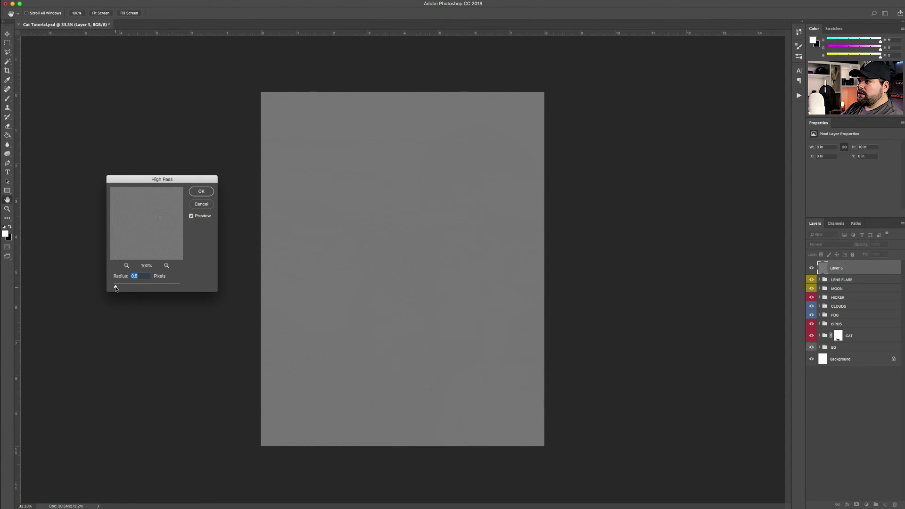
left_click(200, 191)
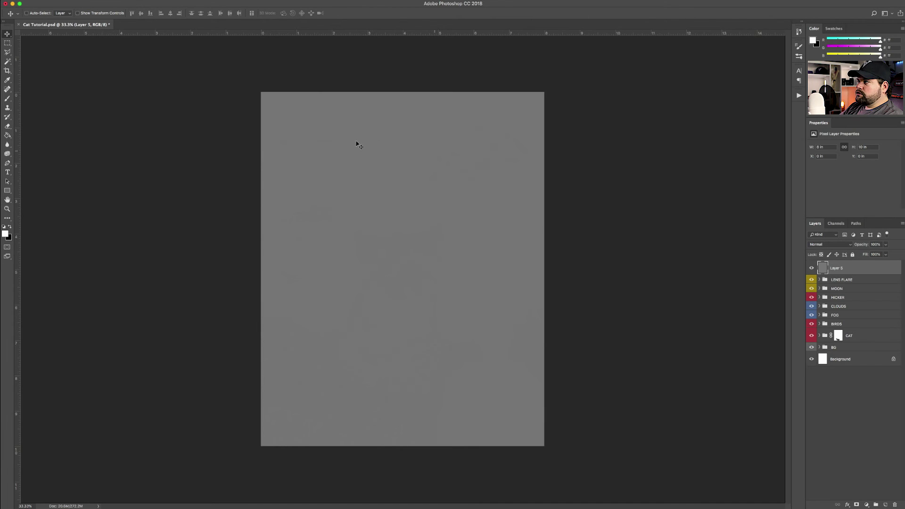
- Examine the High Pass edge detail around the cat's eyes, fur and whiskers at up to 300% zoom
key("super+plus")
key("super+plus")
key("super+plus")
key("super+plus")
key("super+plus")
key("super+plus")
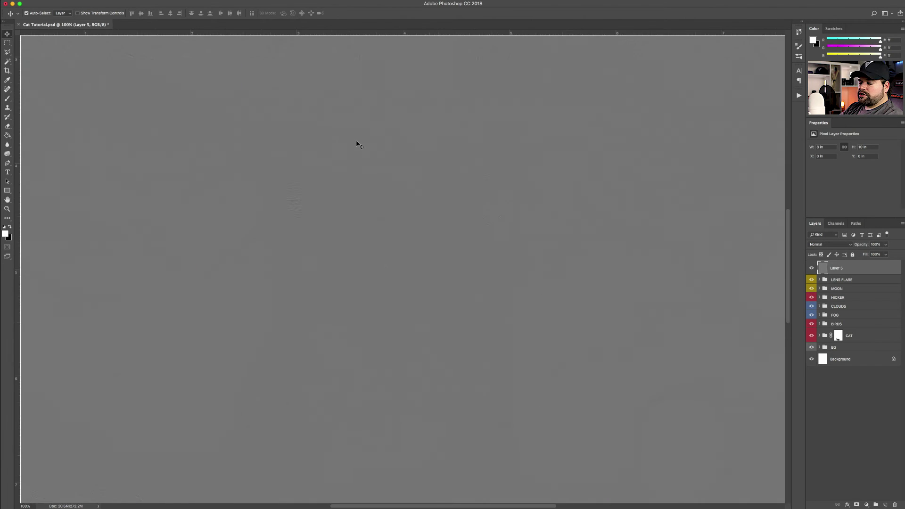
key("super+minus")
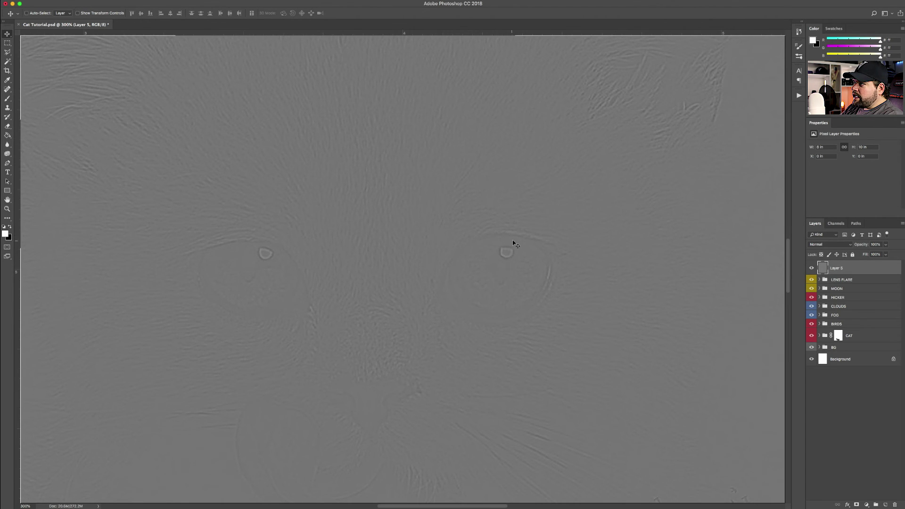
scroll(408, 302, "down", 5)
scroll(408, 302, "right", 1)
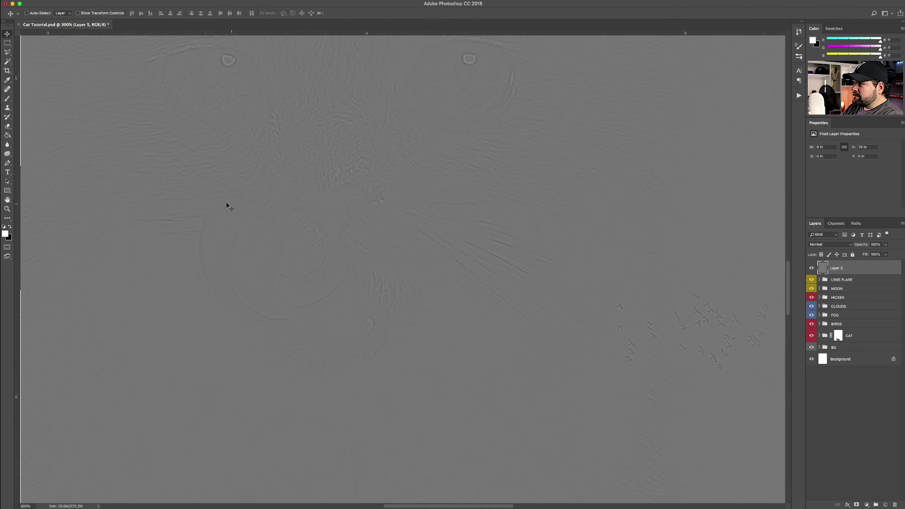
key("super+minus")
key("super+minus")
key("super+minus")
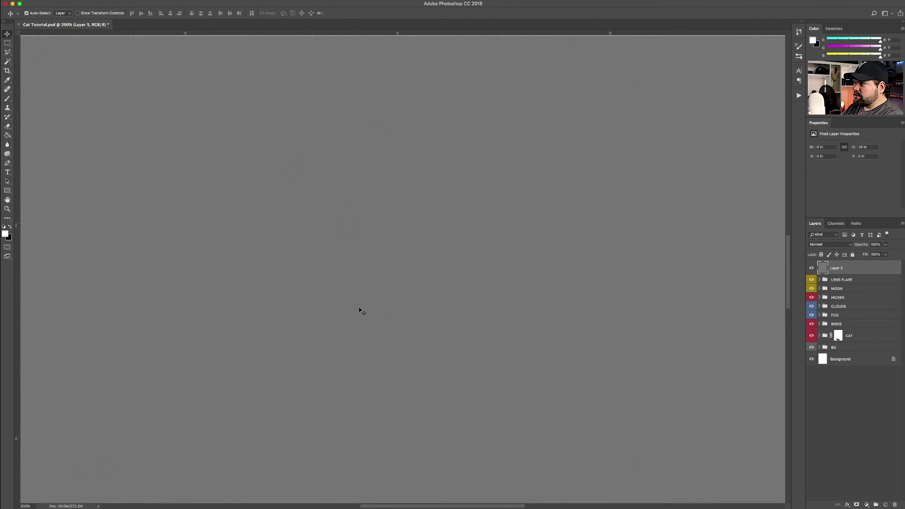
key("super+minus")
key("super+minus")
key("super+plus")
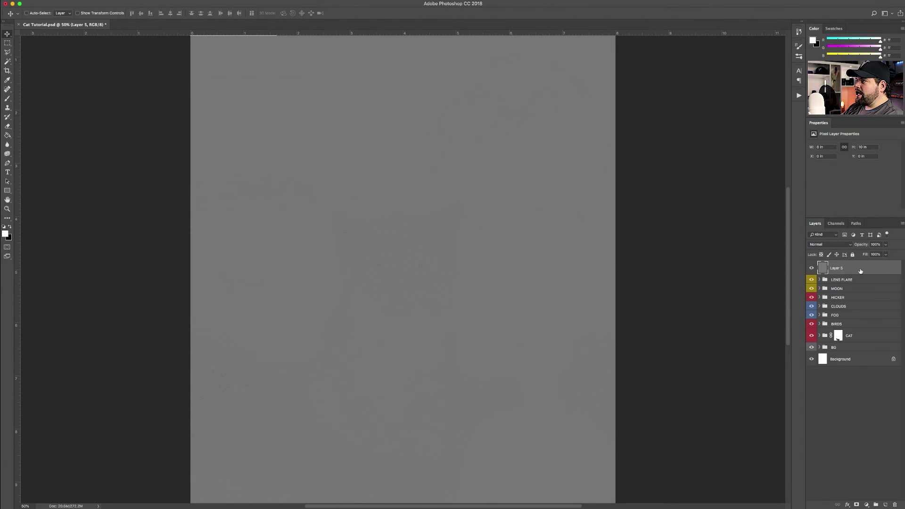
- Set the High Pass layer's blend mode to Overlay
left_click(836, 246)
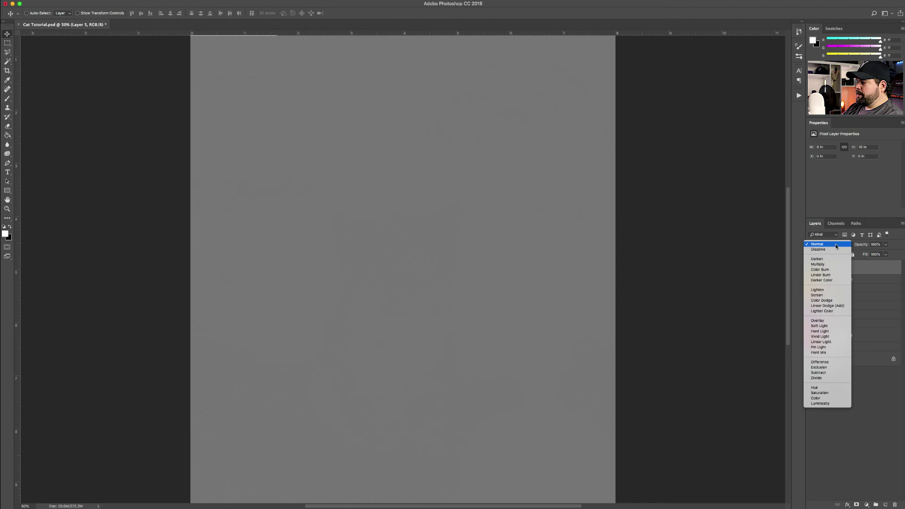
left_click(820, 321)
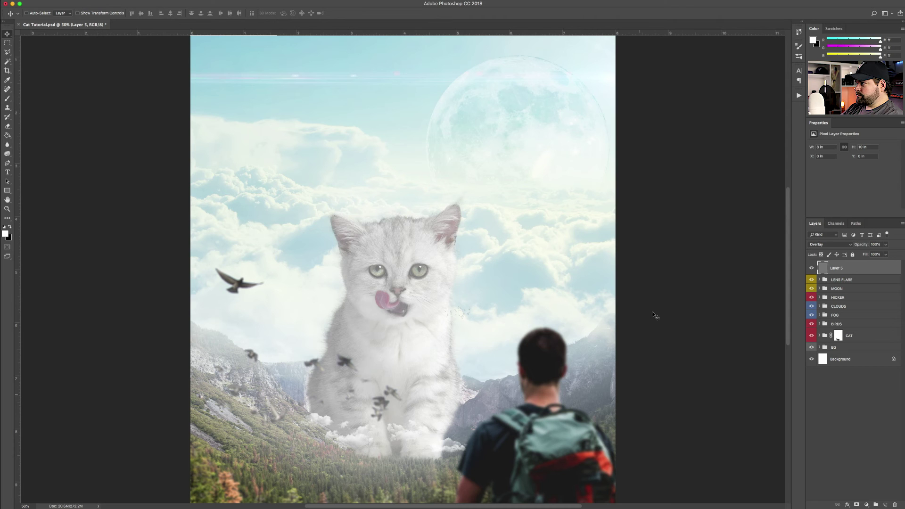
scroll(414, 370, "down", 5)
scroll(414, 370, "up", 5)
scroll(415, 370, "down", 2)
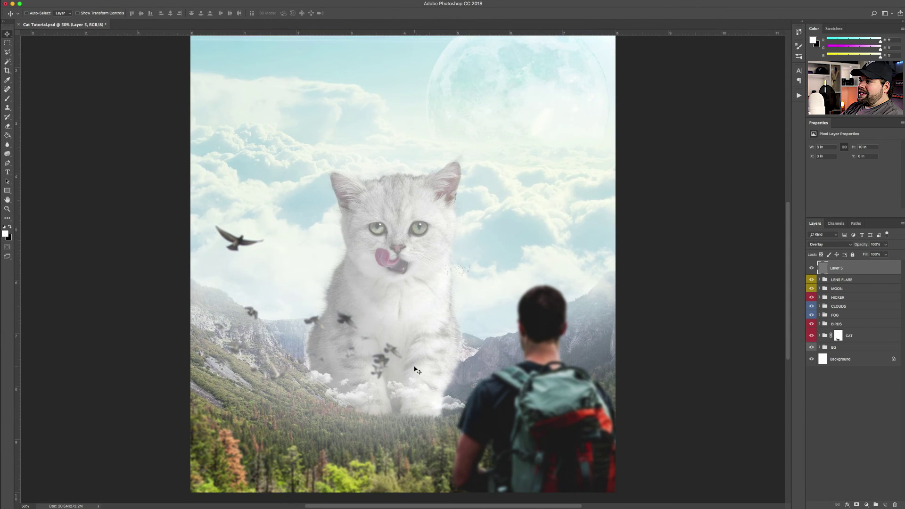
- Duplicate the Overlay High Pass layer twice, keeping both copies directly beneath it, to strengthen the sharpening on the cat
key("super+1")
key("super+equal")
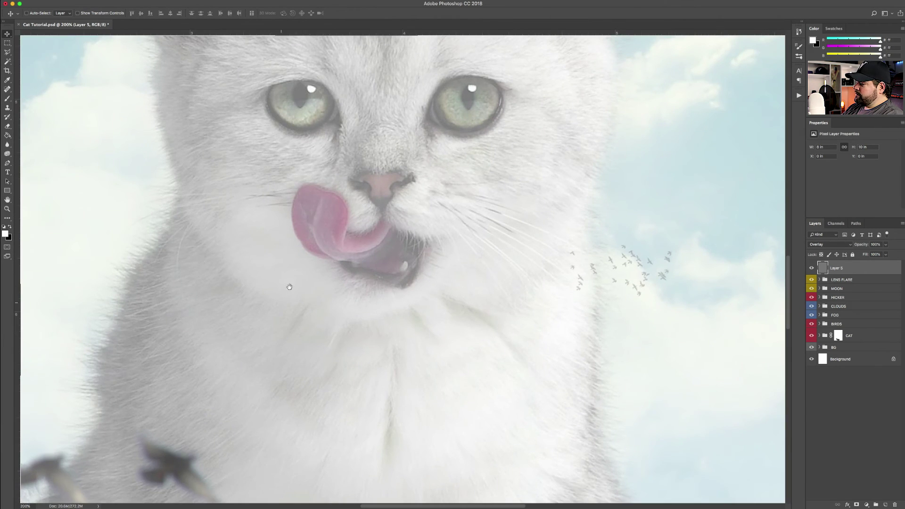
scroll(283, 303, "up", 2)
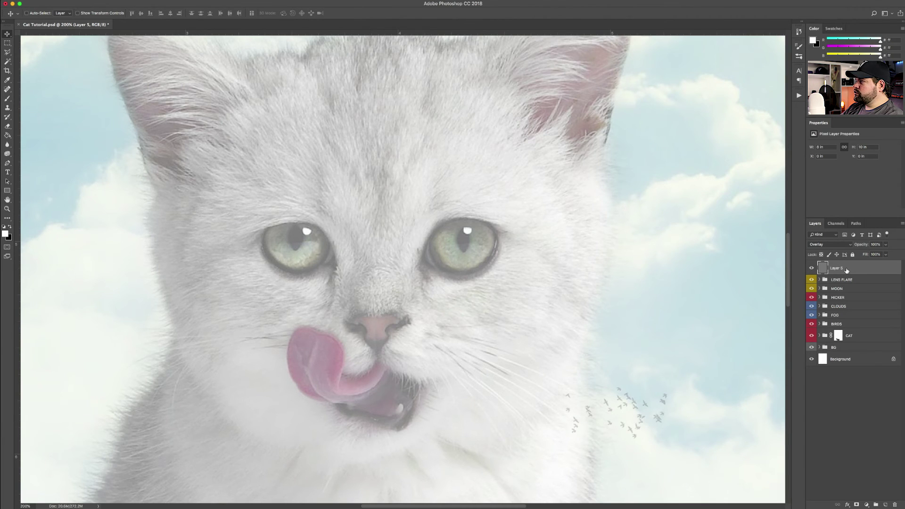
left_click_drag(846, 270, 844, 298)
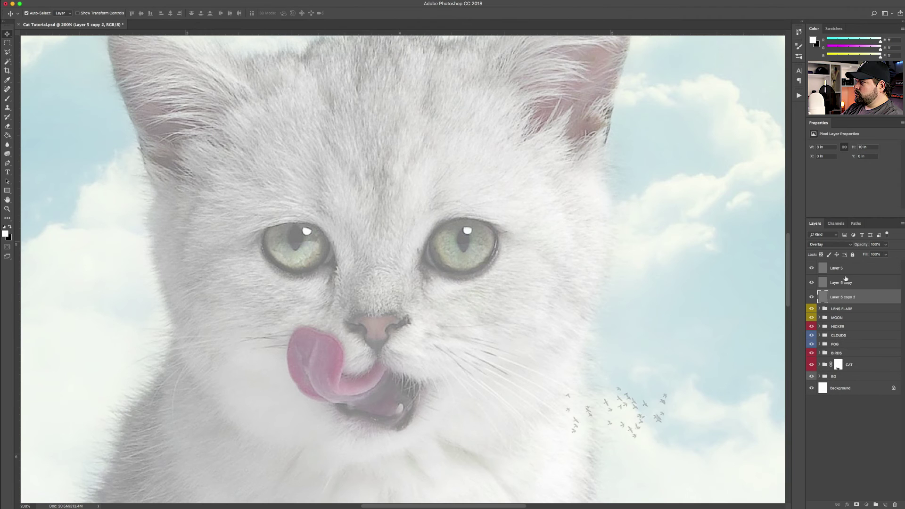
- Try duplicating all three High Pass layers and compare the stronger sharpening on the mountainside and forest
left_click(843, 267, "shift")
left_click_drag(843, 298, 844, 304)
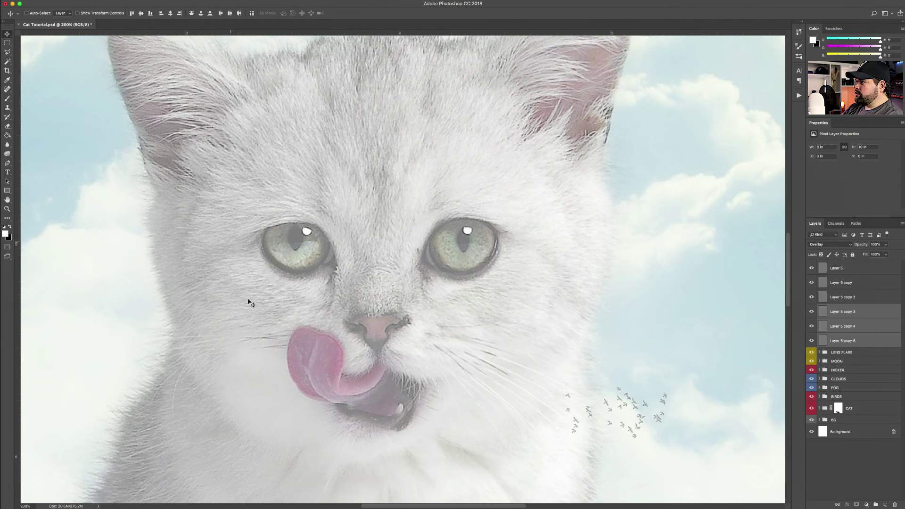
left_click_drag(269, 269, 408, 97)
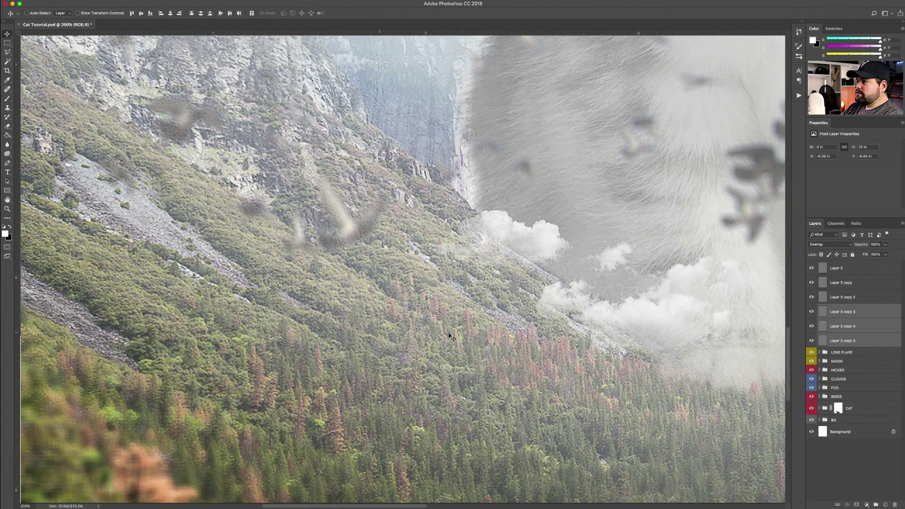
mouse_move(811, 342)
left_mouse_down()
mouse_move(811, 269)
mouse_move(811, 339)
left_mouse_up()
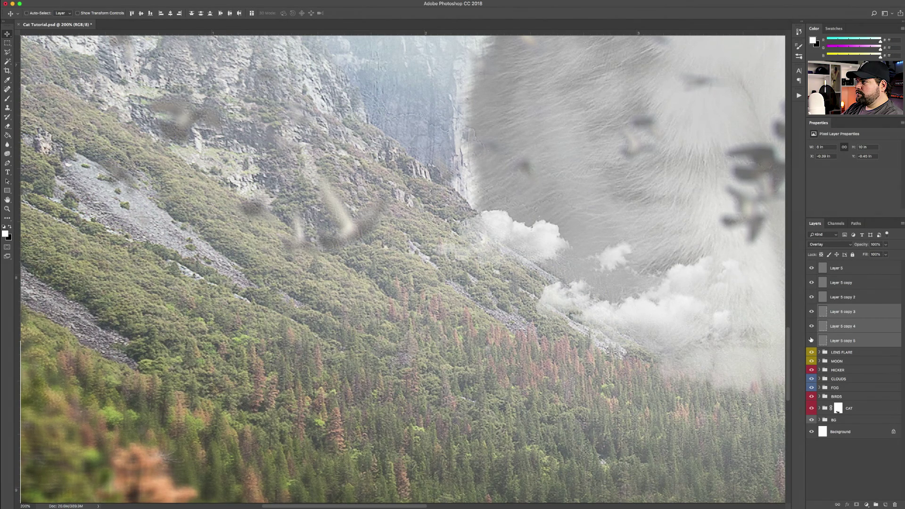
- Delete the three extra High Pass duplicates, Layer 5 copy 3 to copy 5
left_click(846, 336)
left_click(846, 312, "super")
left_click(844, 330, "super")
key("Delete")
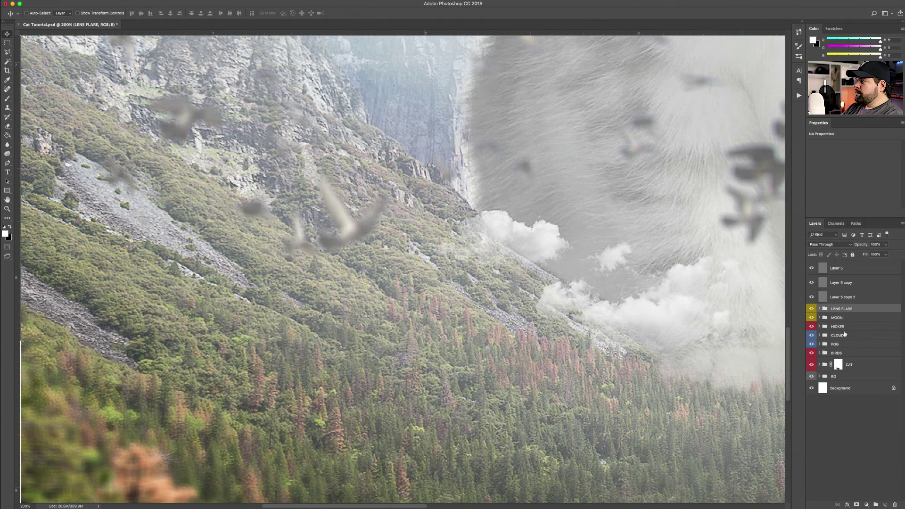
- Check the sharpening around the cat's legs and clouds, and delete the Layer 5 copy 2 layer
left_click(839, 294)
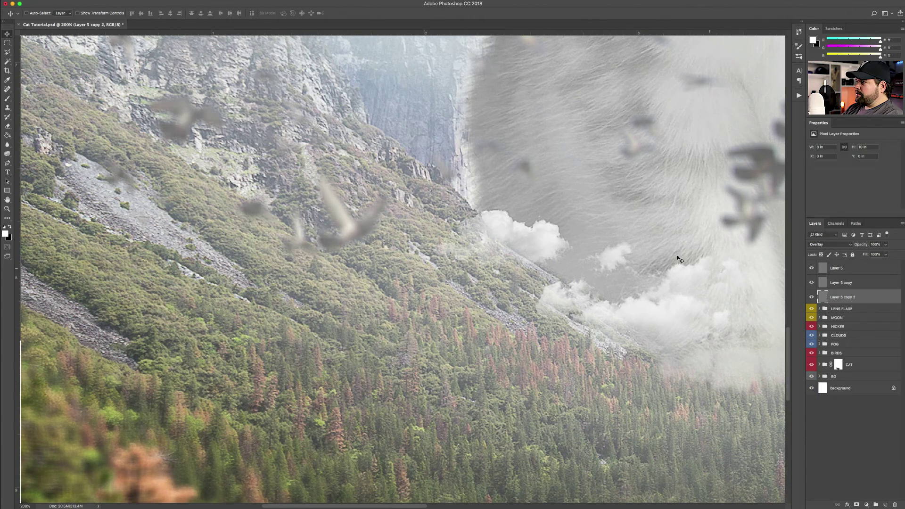
left_click_drag(733, 281, 498, 427)
left_click_drag(402, 379, 545, 229)
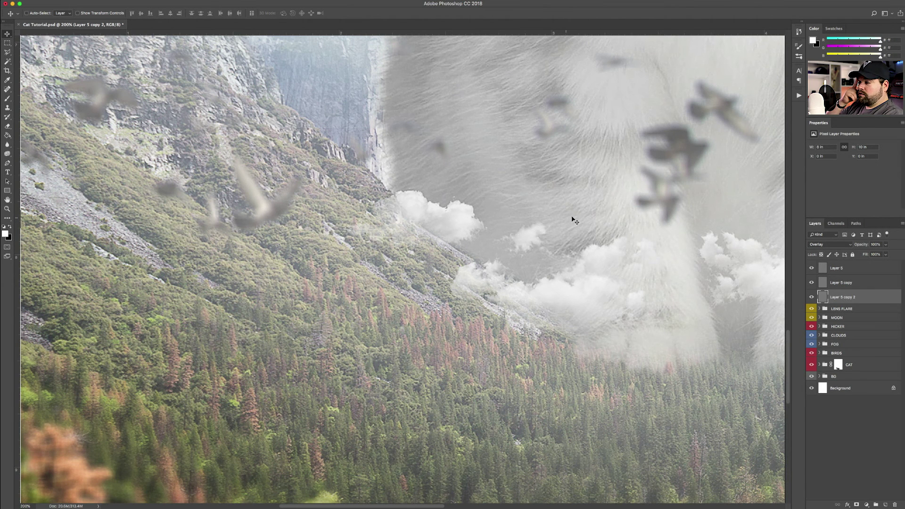
key("BackSpace")
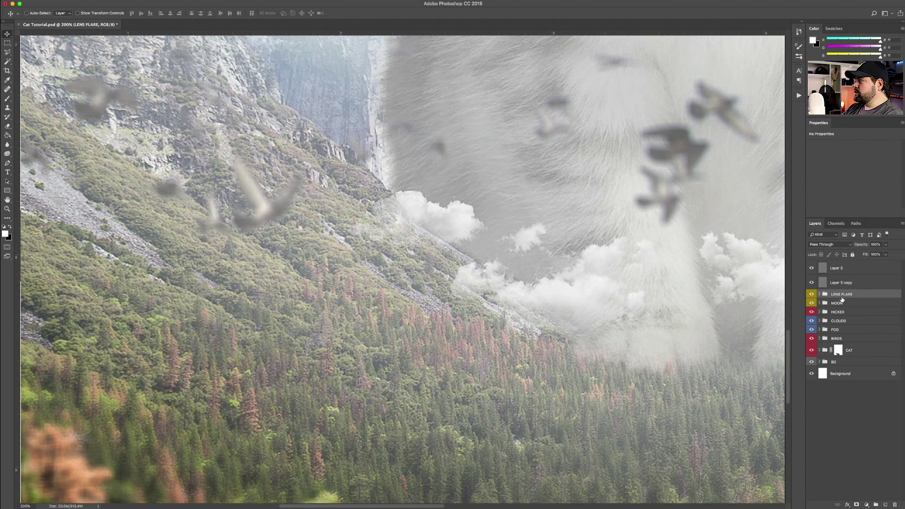
- Compare the image with Layer 5 copy hidden and shown, and review the whole composite at 33.3%
left_click(811, 283)
left_click(819, 284)
left_click(811, 282)
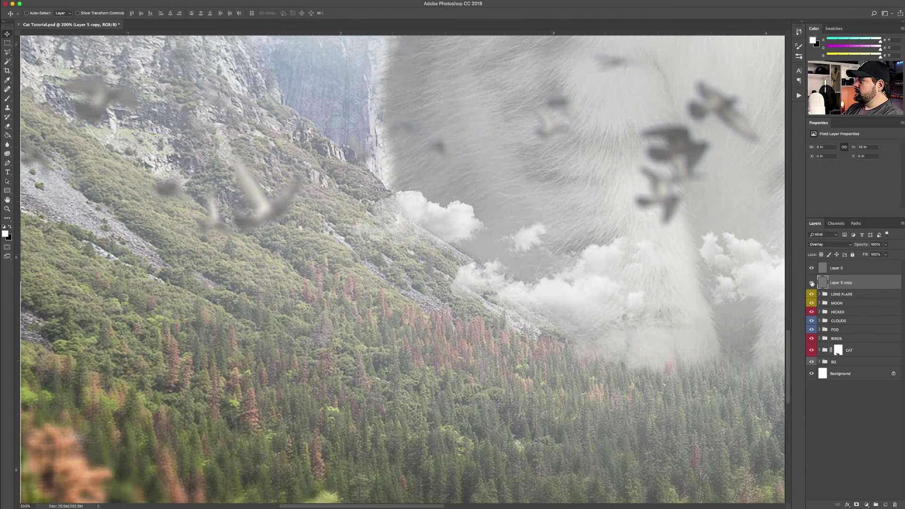
key("super+1")
key("super+minus")
key("super+minus")
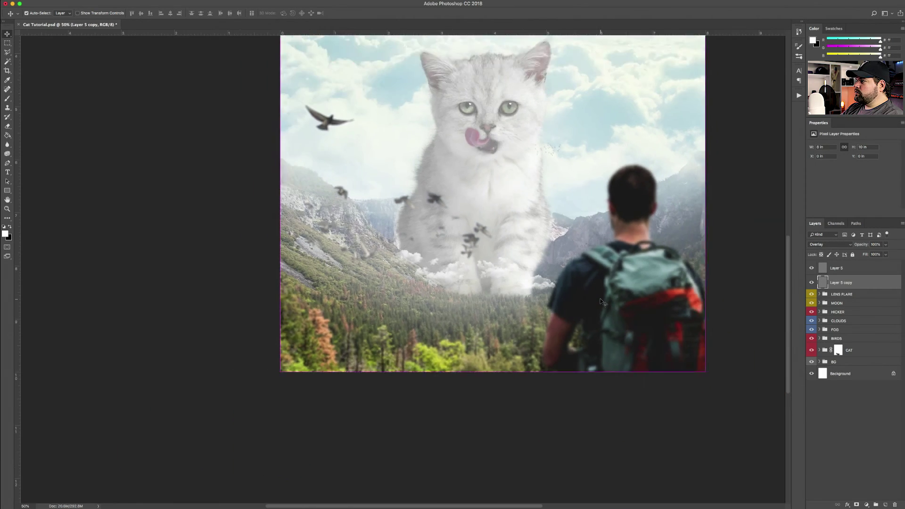
key("super+minus")
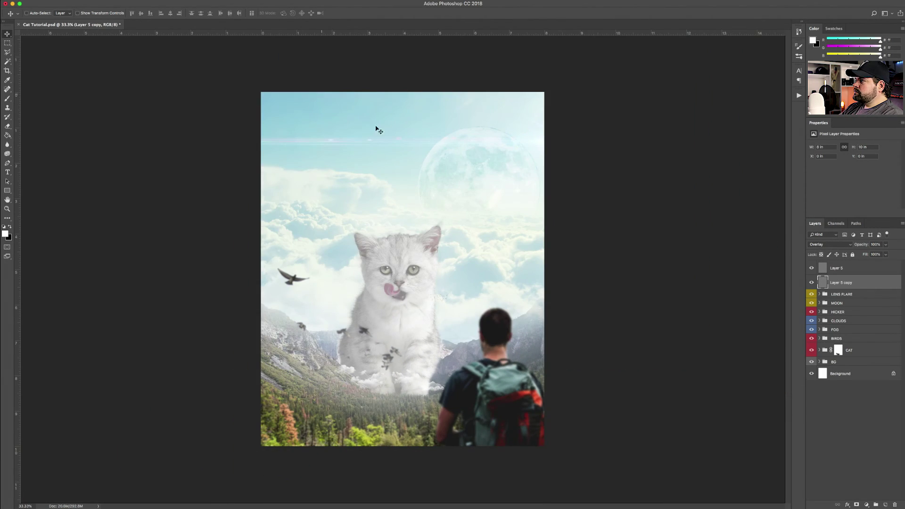
- Deselect all layers and save the sharpened composite
left_click(833, 422)
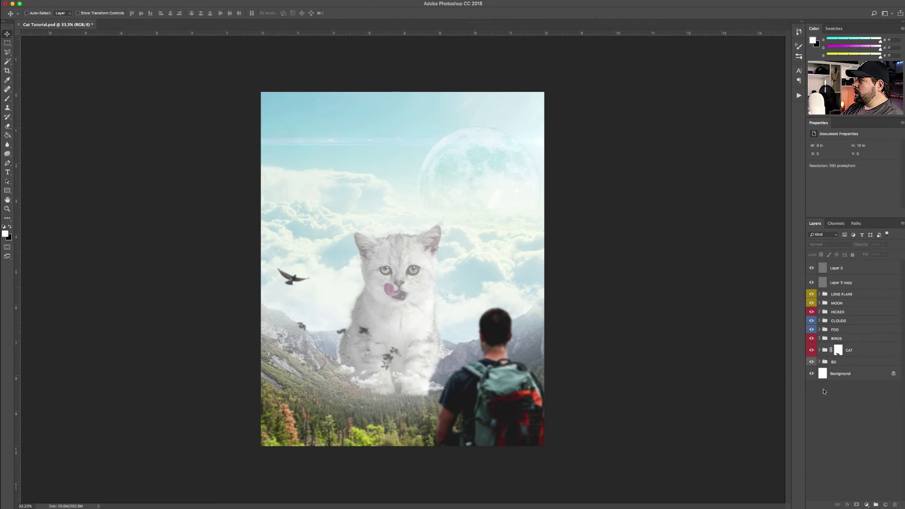
key("super")
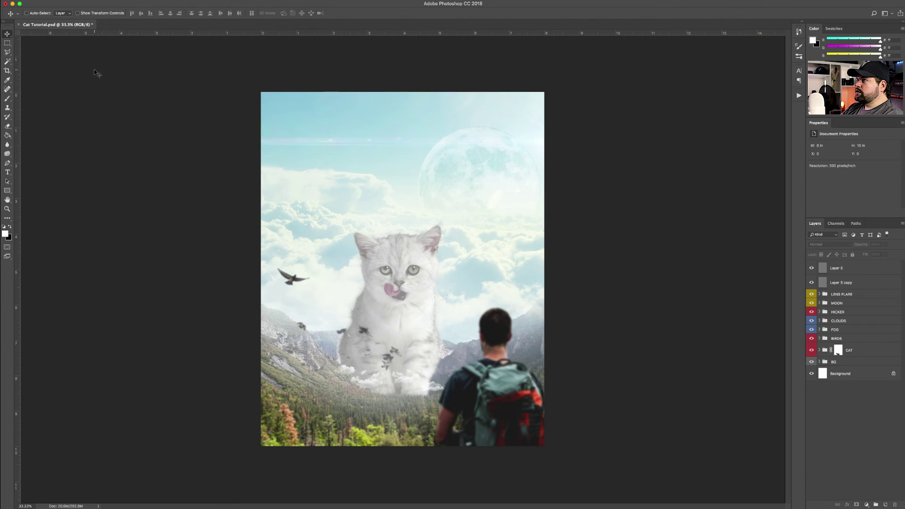
key("super+s")
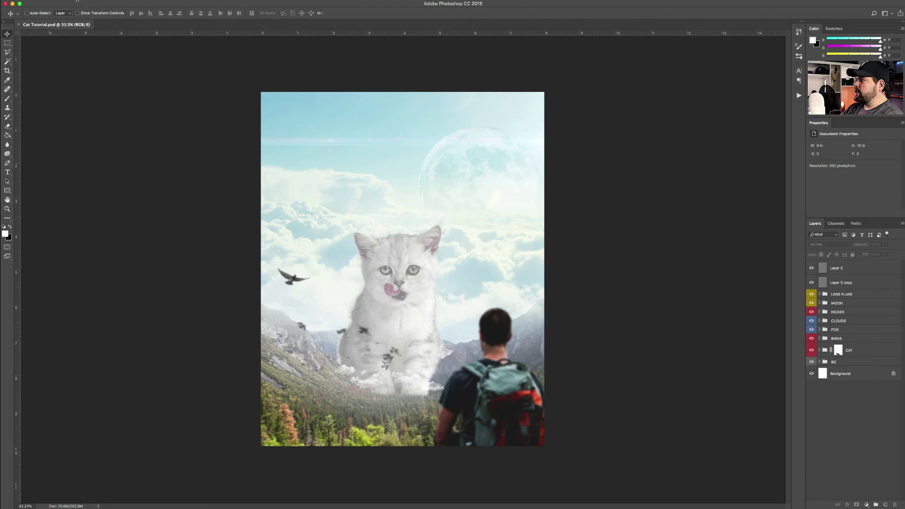
- Switch to Lightroom Classic, import Cat Tutorial.psd from the Desktop and open it in the Develop module
mouse_move(595, 495)
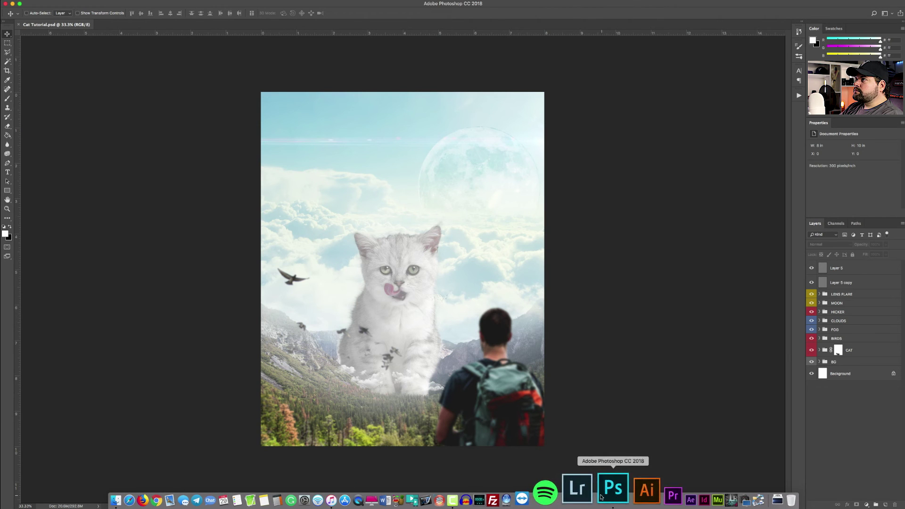
left_click(575, 488)
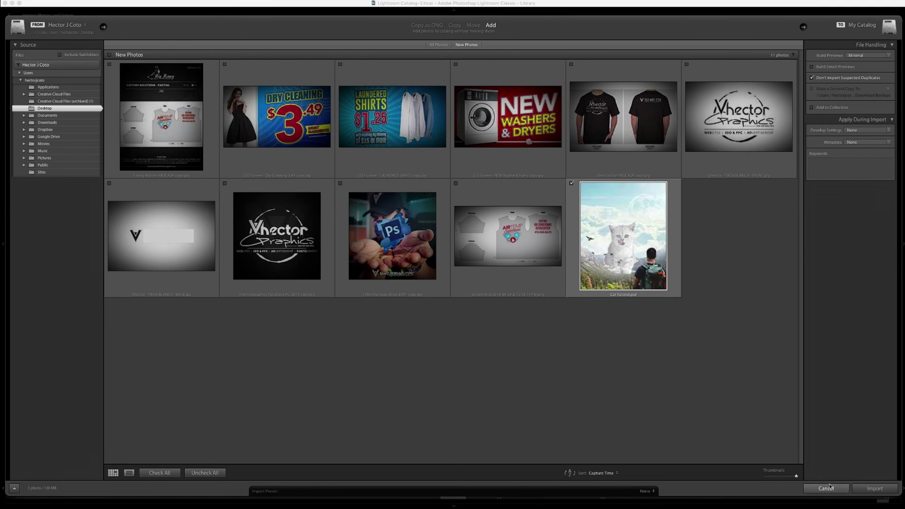
left_click(875, 489)
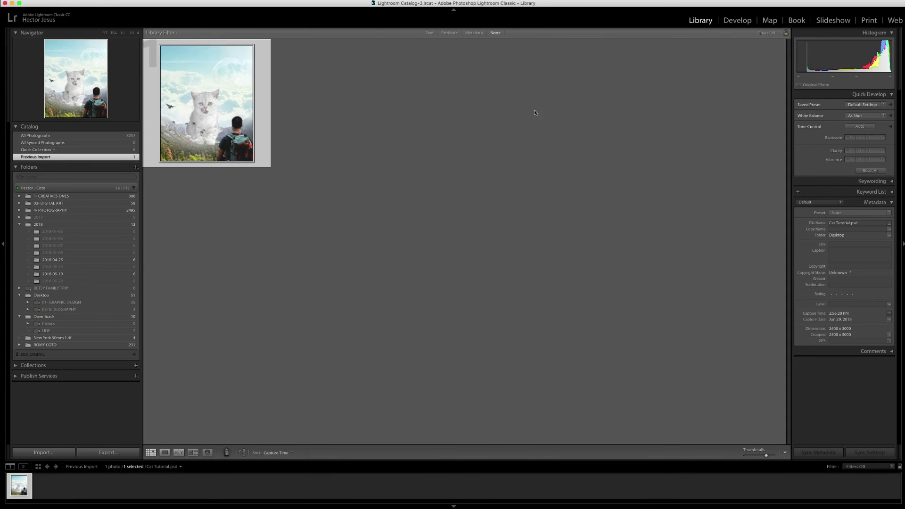
left_click(730, 22)
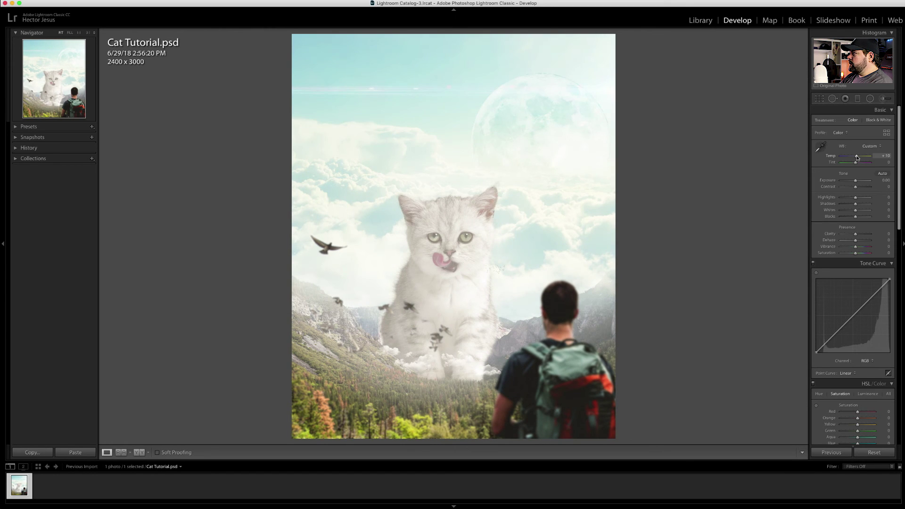
- Set Tint to +24, Exposure to -0.15, Contrast to +56 and Highlights to -74 in the basic adjustments
left_click_drag(855, 164, 857, 164)
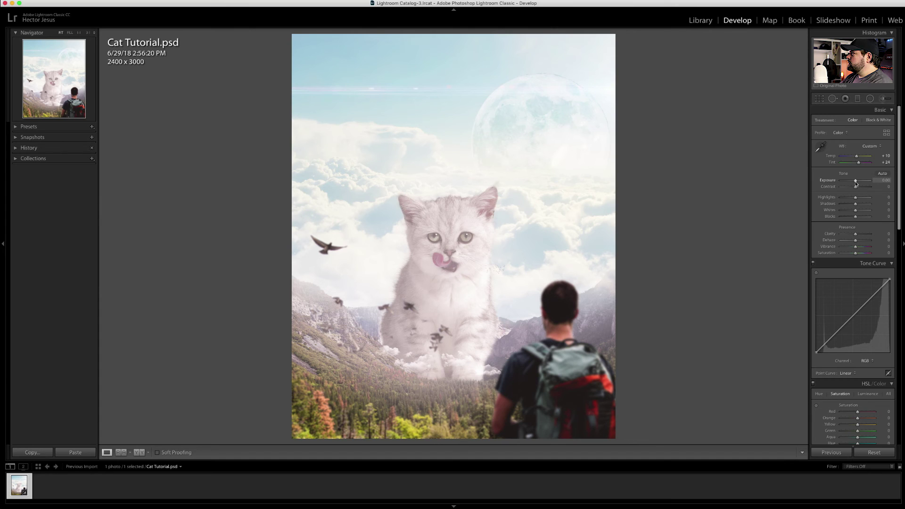
left_click_drag(856, 183, 856, 184)
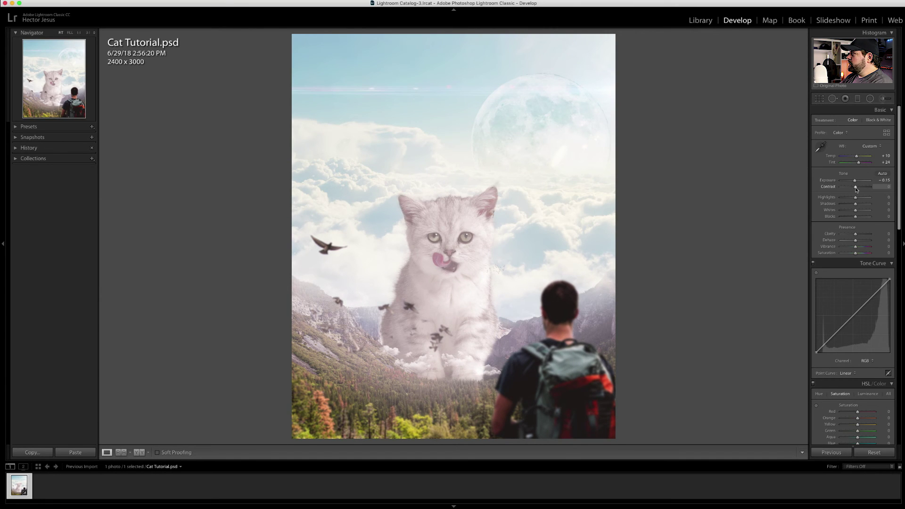
left_click_drag(859, 189, 863, 188)
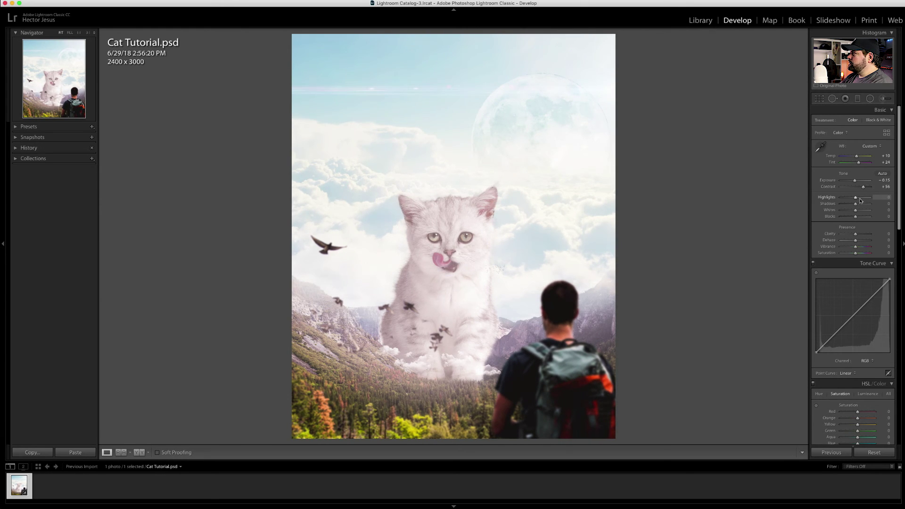
left_click_drag(855, 197, 845, 199)
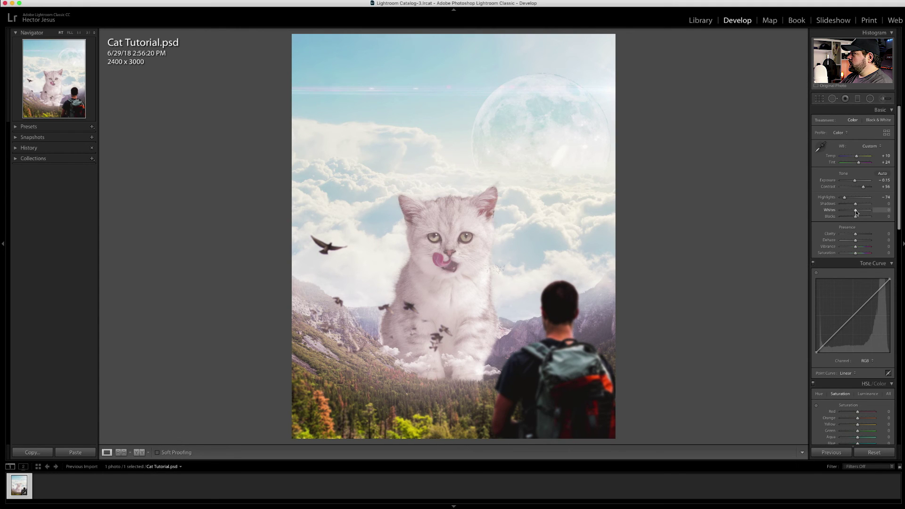
- Set Whites to +15, Shadows to +19 and Blacks to -44, and adjust Exposure to -0.10
left_click_drag(856, 212, 857, 213)
left_click_drag(856, 217, 858, 205)
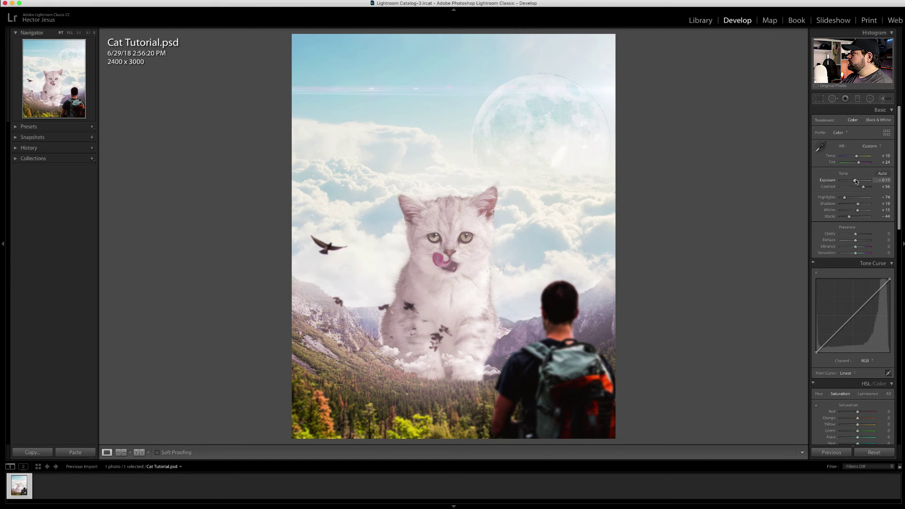
left_click_drag(855, 181, 855, 182)
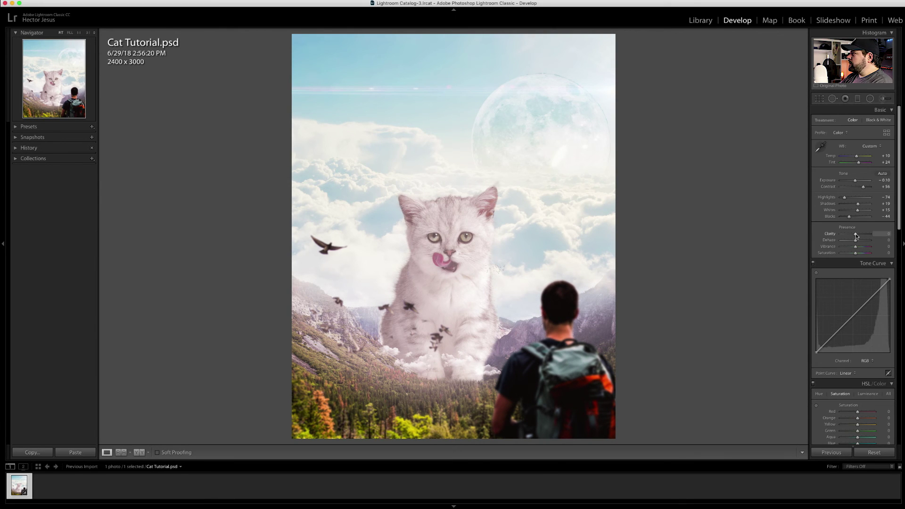
- Set Clarity to +19, Dehaze to -12, Highlights to -100, Vibrance to +31 and Saturation to +26
left_click_drag(855, 233, 858, 233)
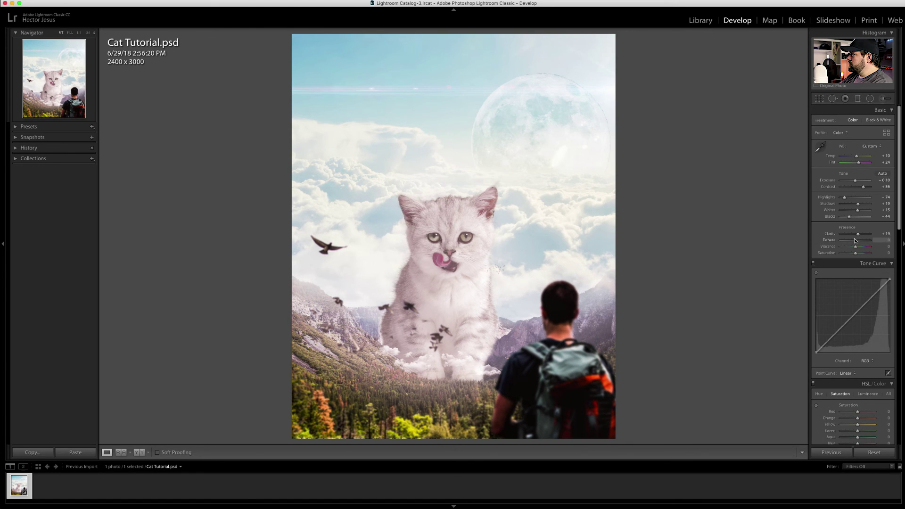
left_click_drag(856, 241, 855, 242)
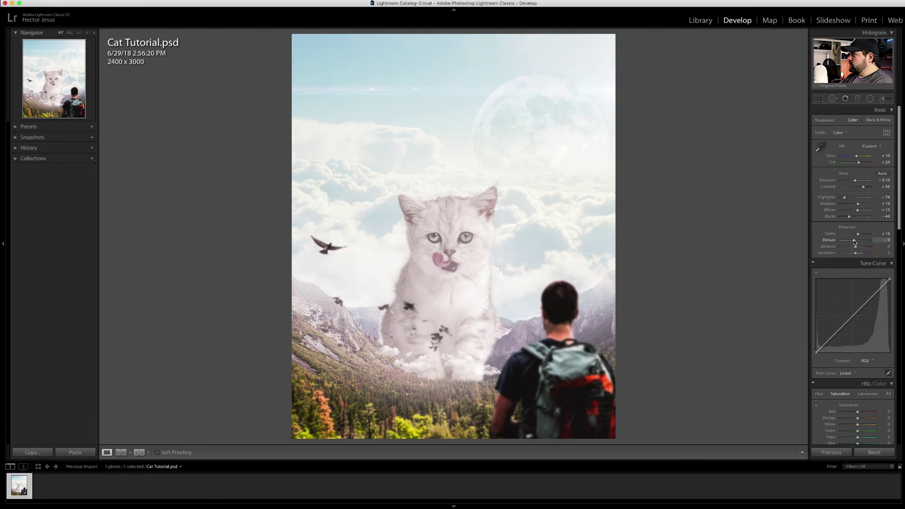
left_click_drag(844, 196, 844, 198)
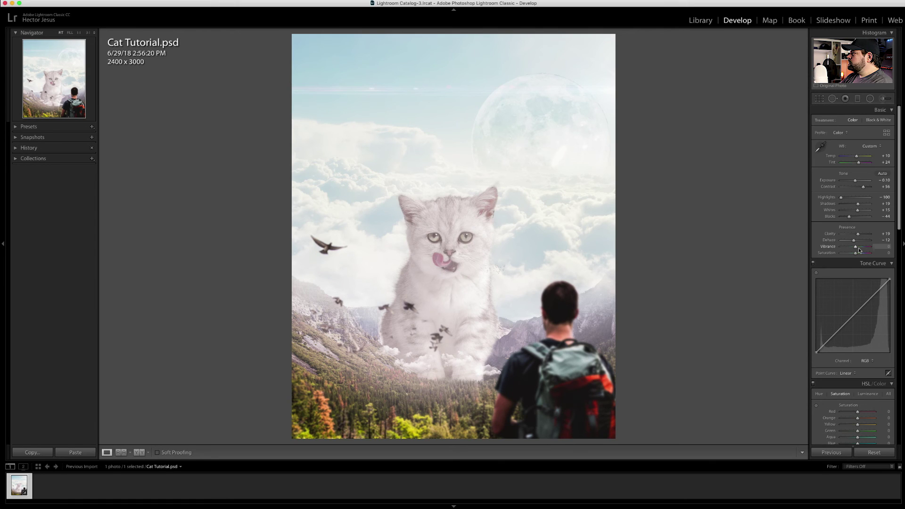
left_click_drag(856, 247, 860, 249)
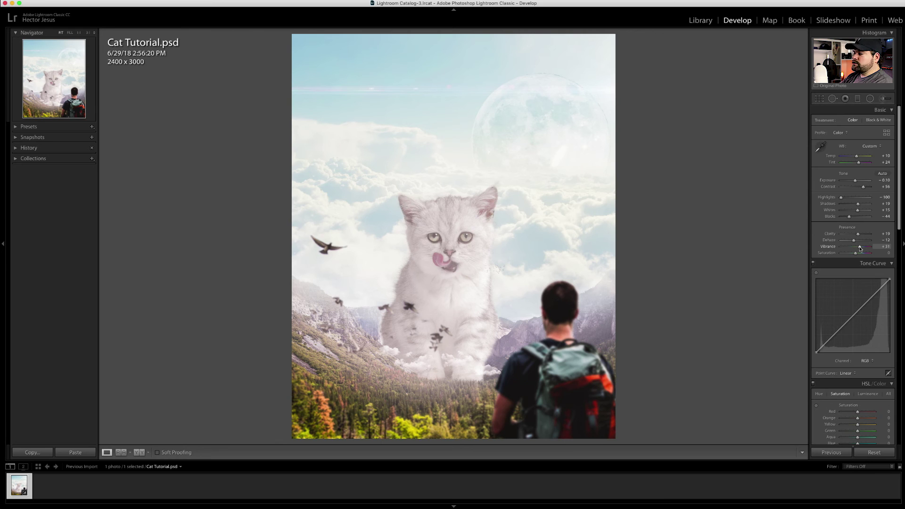
left_click_drag(855, 253, 859, 255)
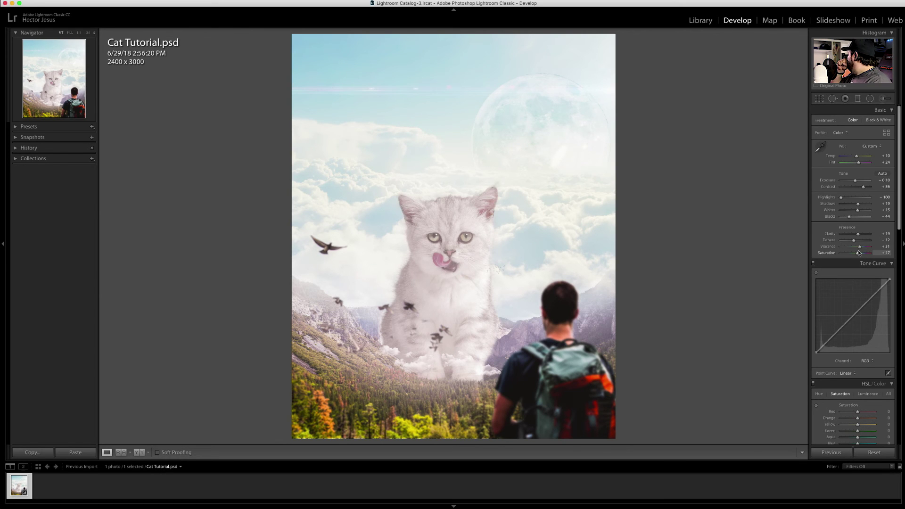
left_click_drag(869, 254, 860, 254)
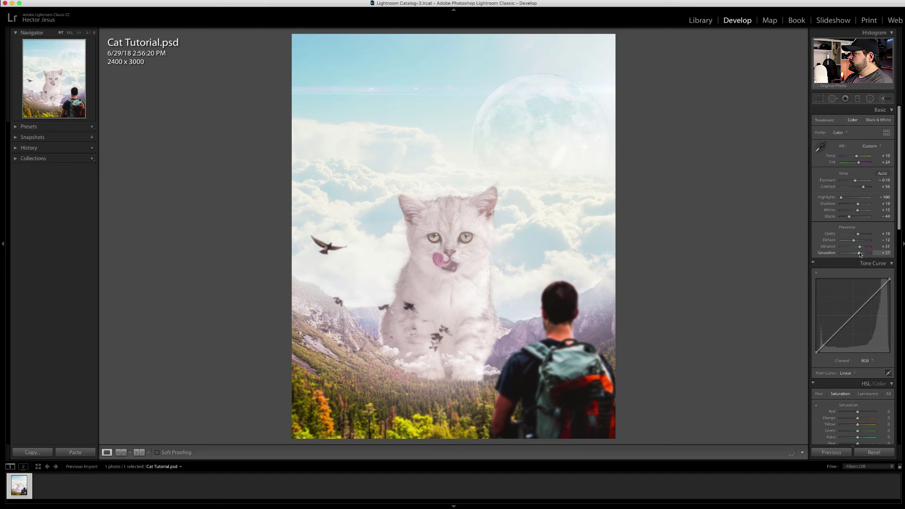
- Adjust the HSL saturation: Aqua +89, Blue +31, Orange -23, Yellow -2 and Green +24
scroll(859, 264, "down", 5)
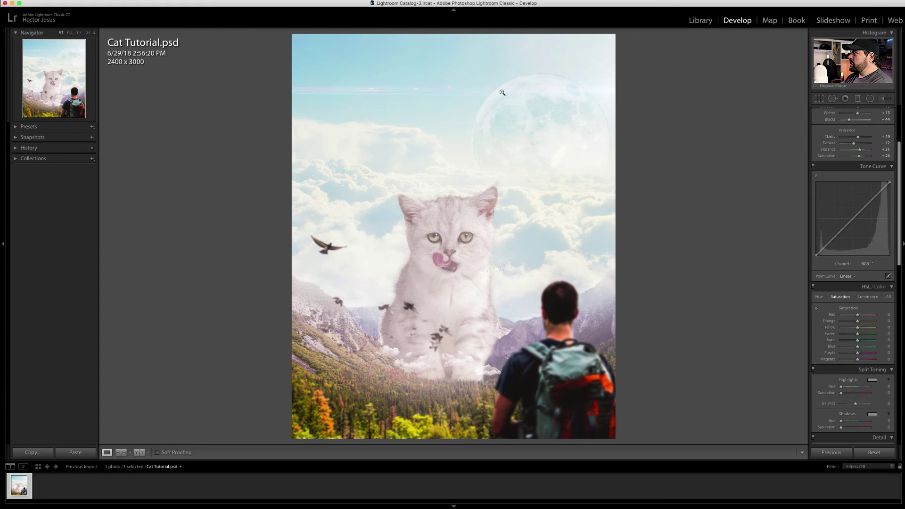
mouse_move(857, 344)
left_mouse_down()
mouse_move(879, 342)
mouse_move(862, 349)
left_mouse_up()
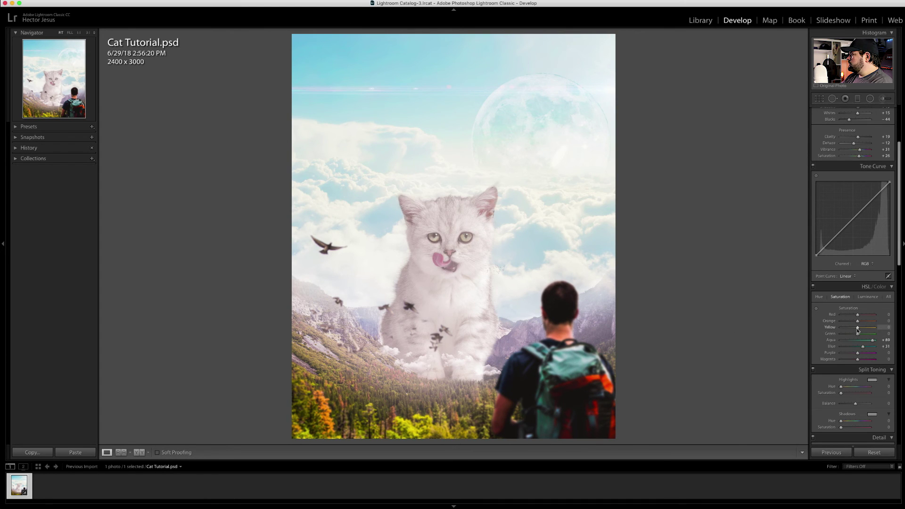
left_click_drag(857, 321, 854, 323)
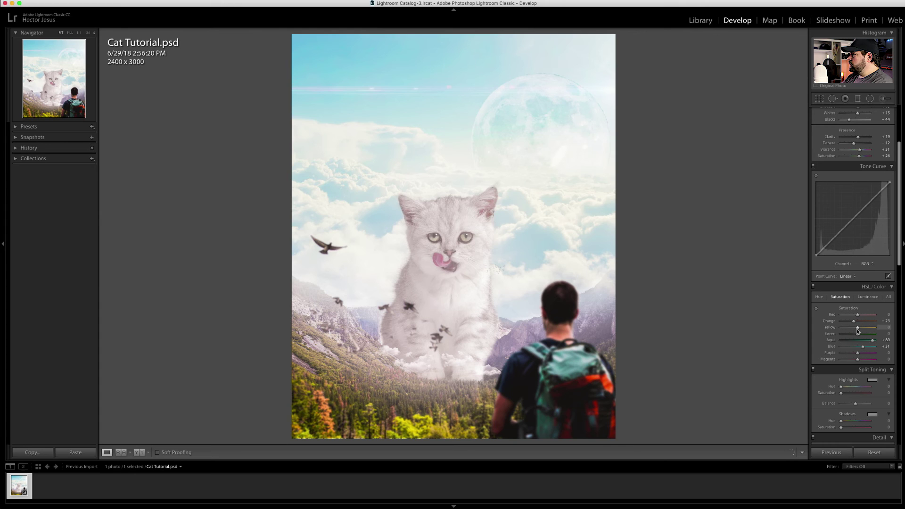
left_click_drag(862, 329, 857, 330)
left_click_drag(858, 335, 860, 336)
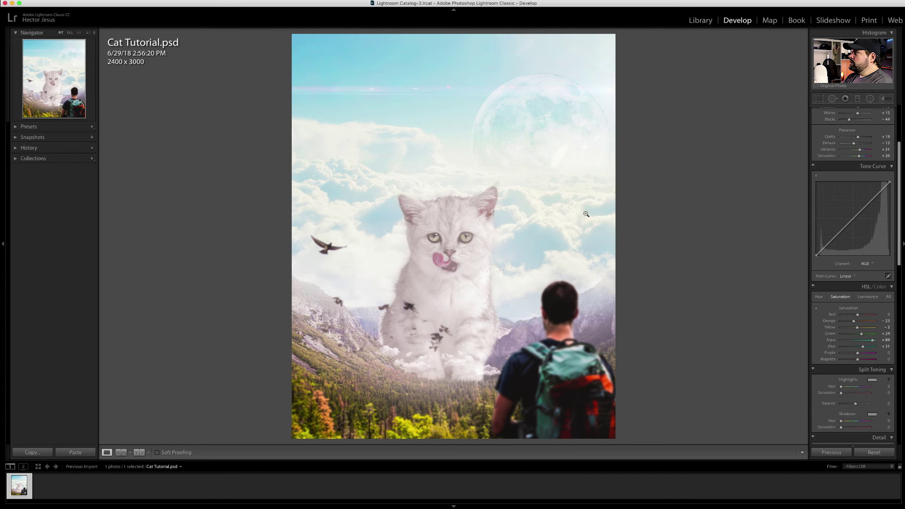
- Darken the forest foreground and the upper-left sky with two graduated filters at Exposure -1.14
scroll(855, 113, "up", 5)
left_click(856, 99)
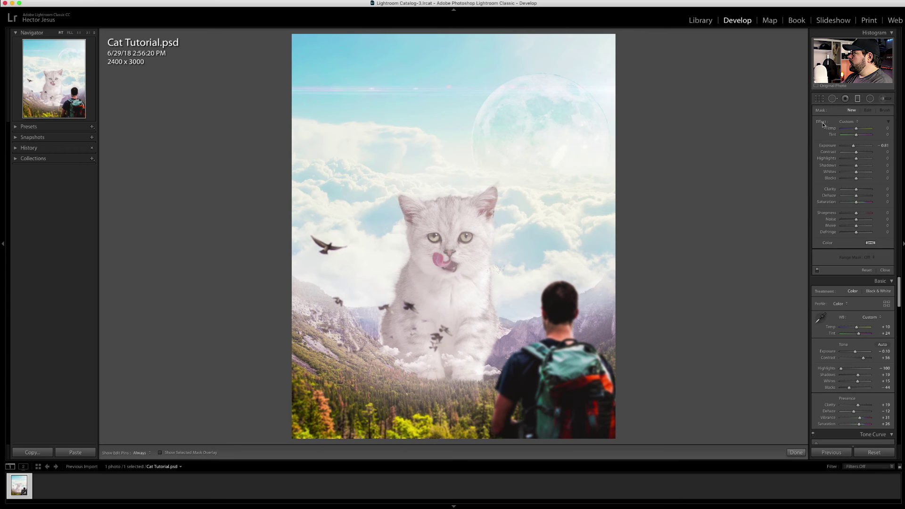
double_click(854, 146)
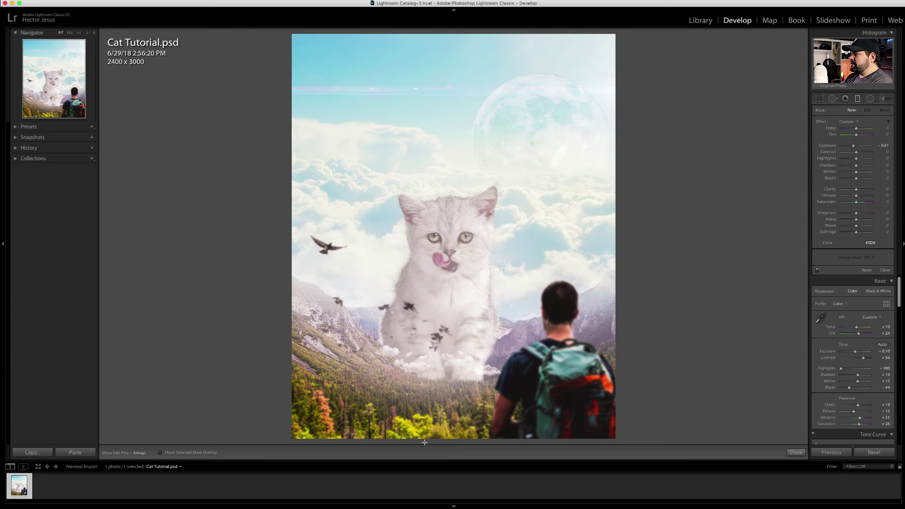
left_click_drag(424, 442, 433, 339)
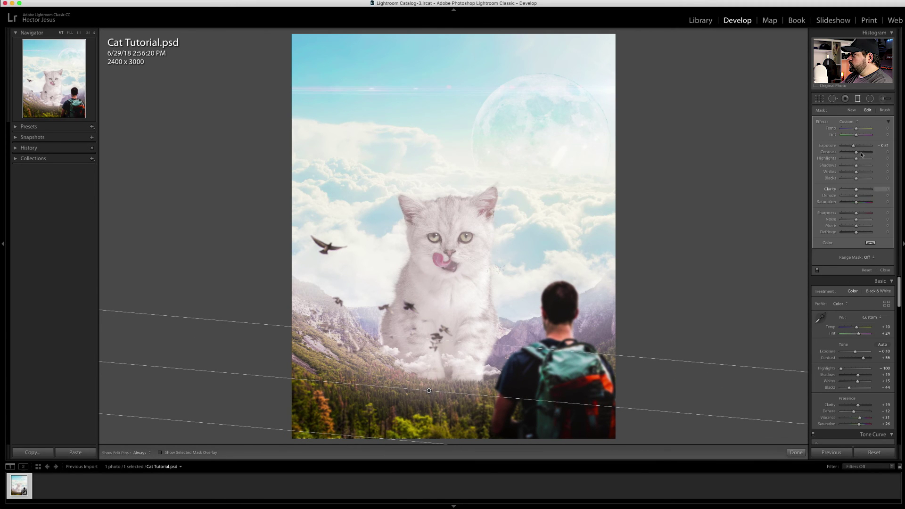
left_click_drag(851, 148, 851, 147)
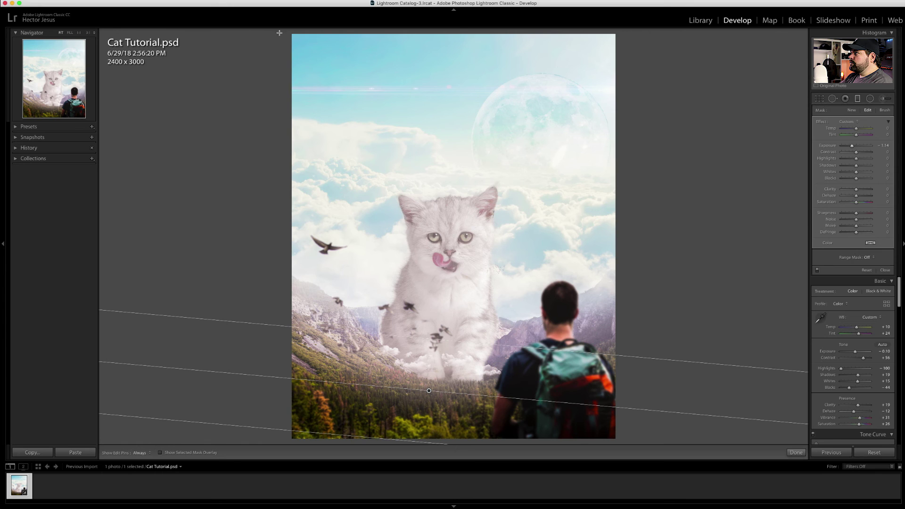
mouse_move(281, 33)
left_mouse_down()
mouse_move(274, 135)
mouse_move(304, 149)
mouse_move(340, 203)
left_mouse_up()
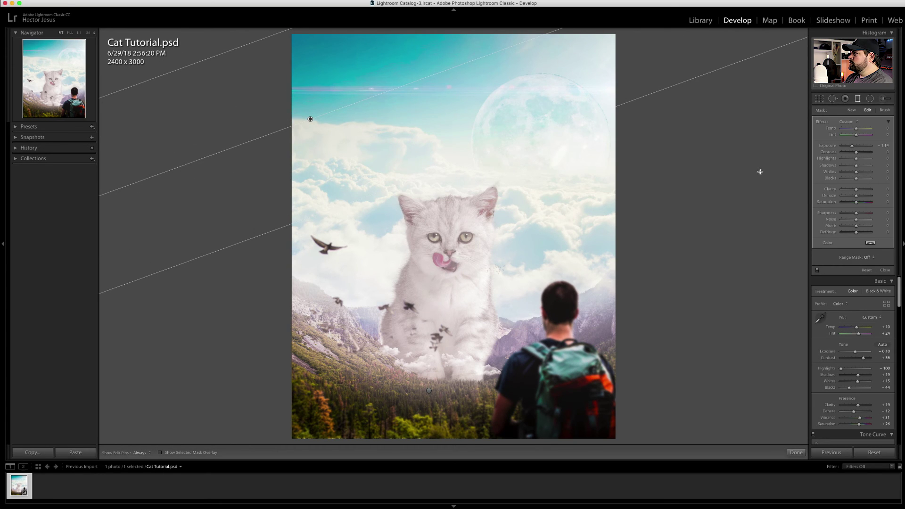
left_click(857, 98)
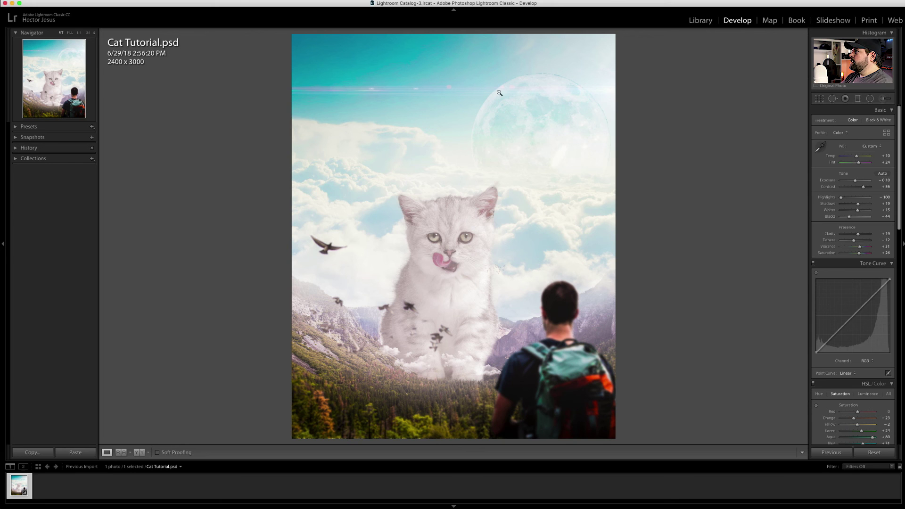
- Darken the pupil of the cat's right-hand eye using an adjustment brush of size 2 with Exposure at about -1.00
left_click(410, 241)
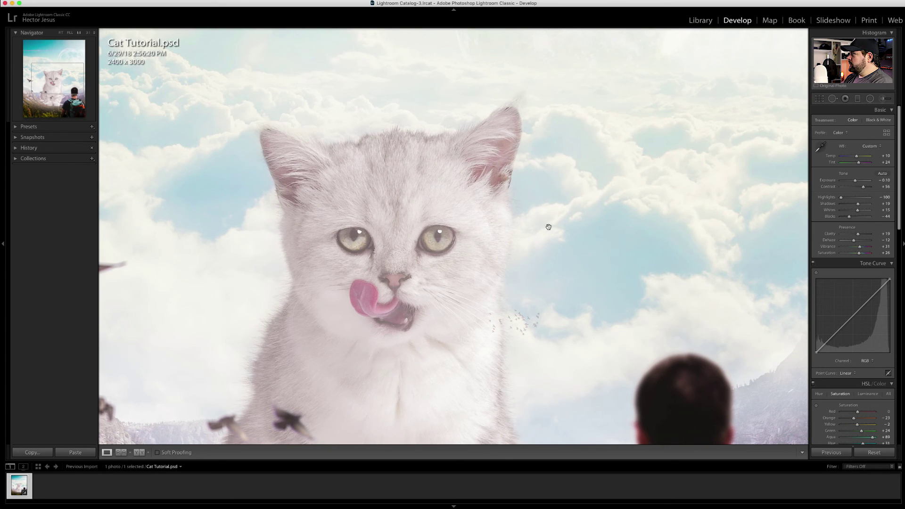
left_click(883, 99)
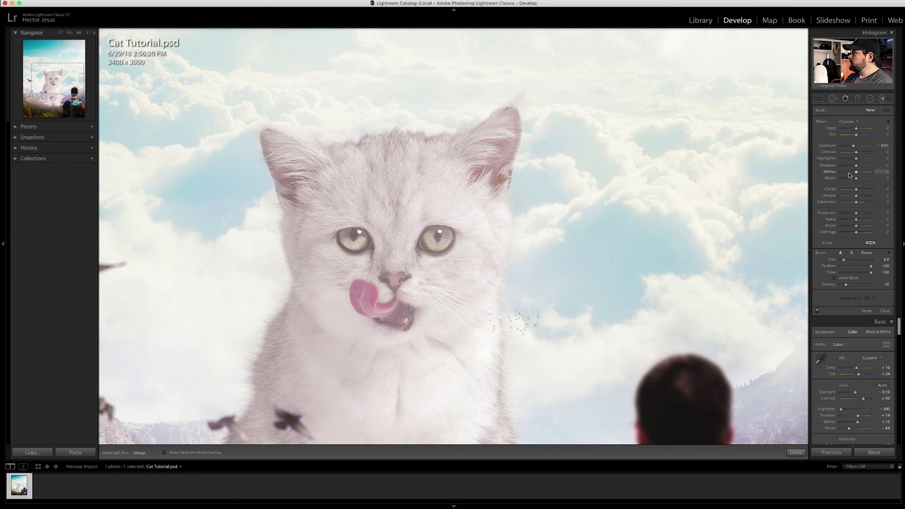
left_click_drag(853, 148, 851, 148)
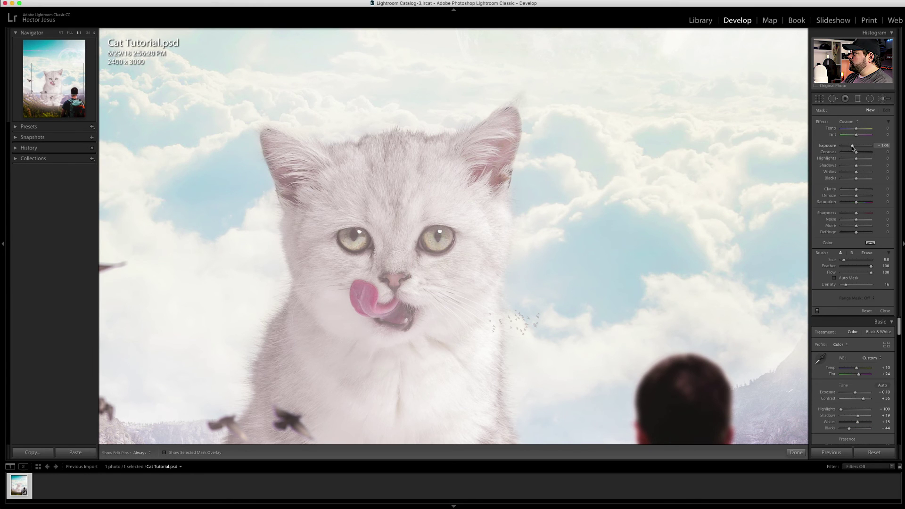
scroll(440, 235, "down", 2)
scroll(440, 235, "down", 1)
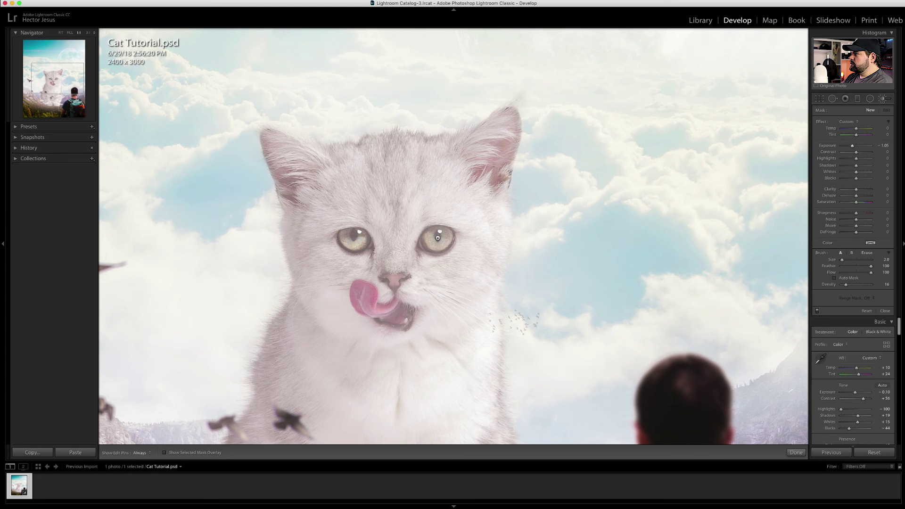
left_click(438, 238)
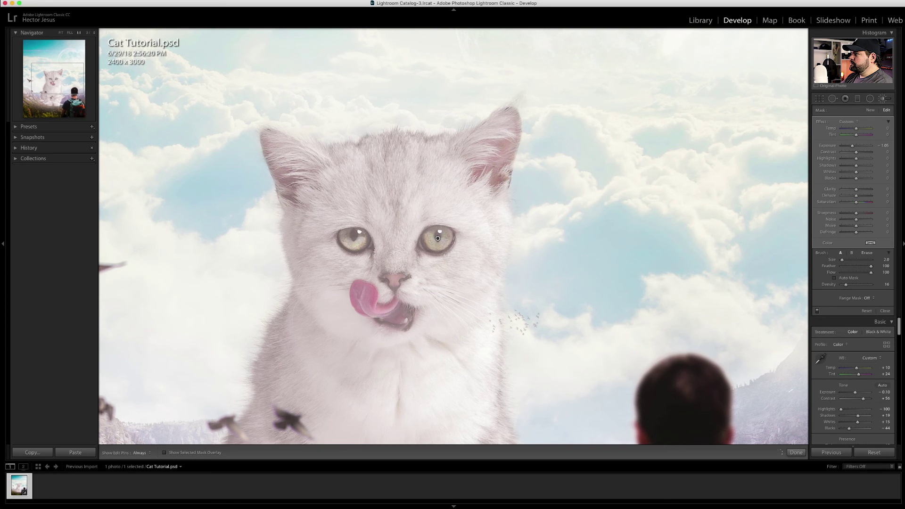
- Darken both of the cat's eyes and the fur line from the eye to the nose with the brush at size 3
key("h")
scroll(340, 236, "up", 1)
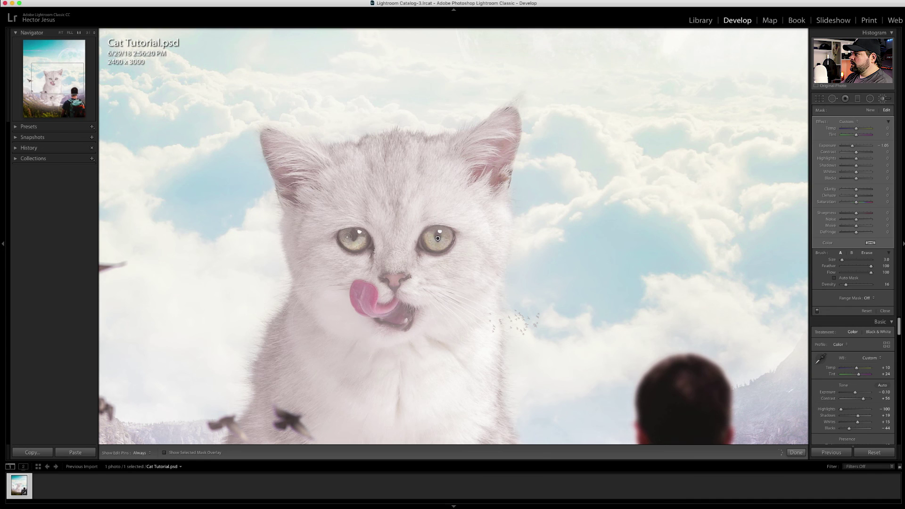
left_click_drag(341, 236, 369, 236)
left_click(437, 238)
left_click_drag(383, 241, 383, 279)
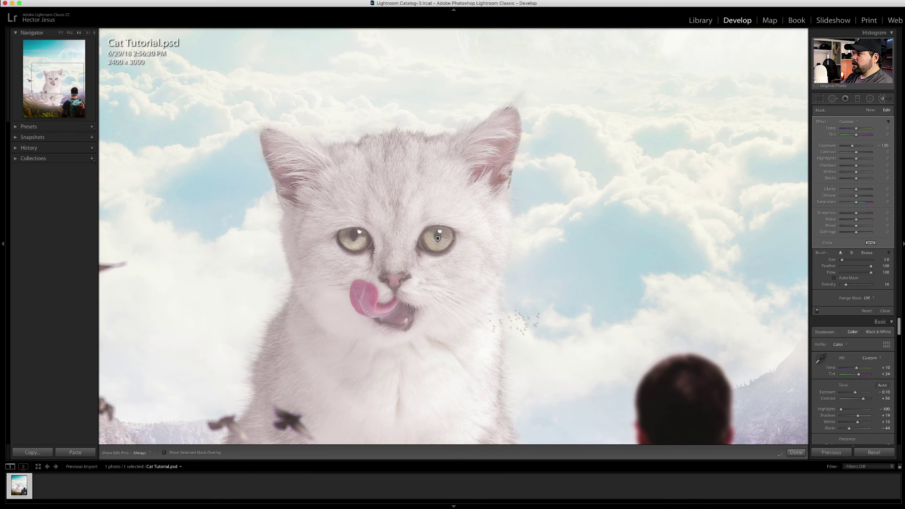
key("h")
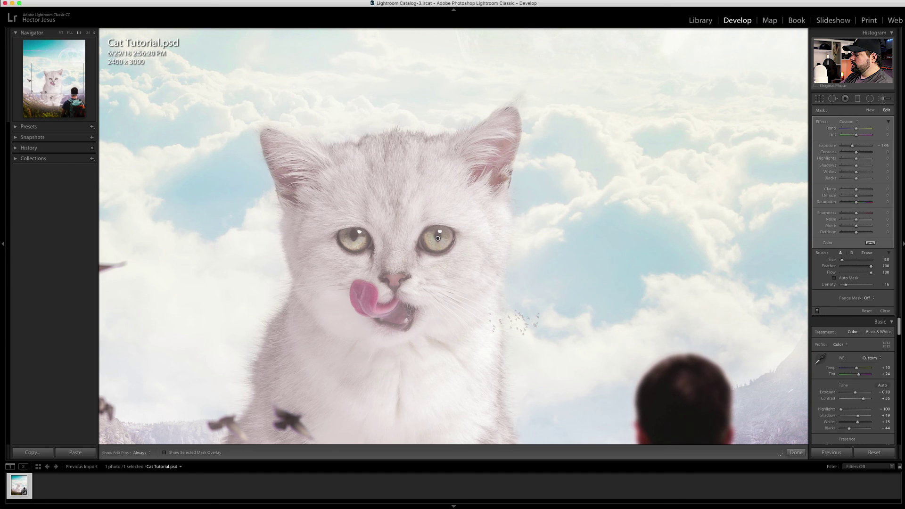
- Darken the inside of the cat's mouth and its left-hand inner ear with the adjustment brush
key("h")
mouse_move(385, 324)
left_mouse_down()
mouse_move(424, 320)
mouse_move(390, 328)
left_mouse_up()
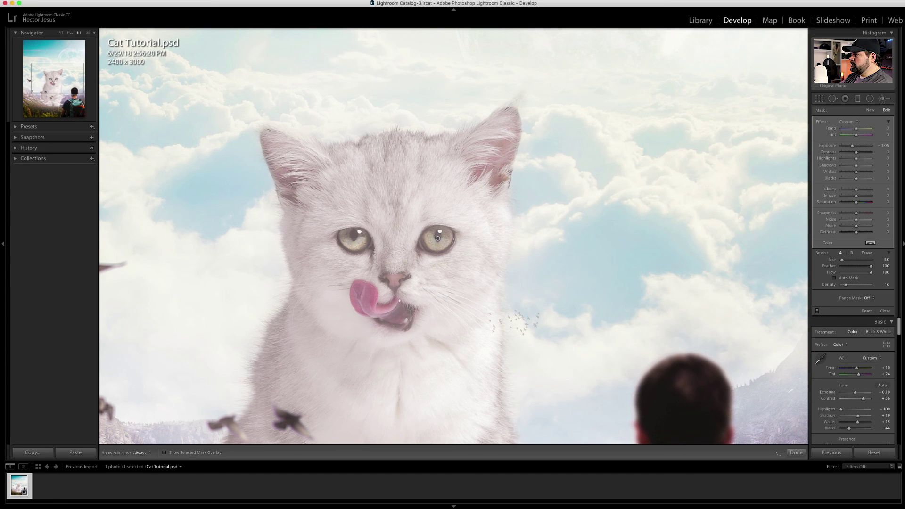
key("h")
left_click_drag(293, 198, 285, 181)
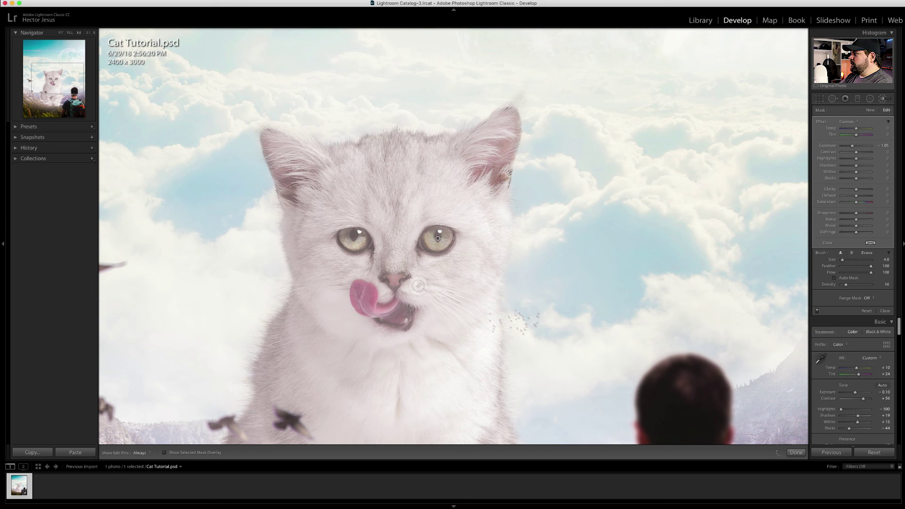
- Darken the gap between the cat's front legs with the adjustment brush at size 12
left_click_drag(418, 282, 427, 177)
key("h")
key("h")
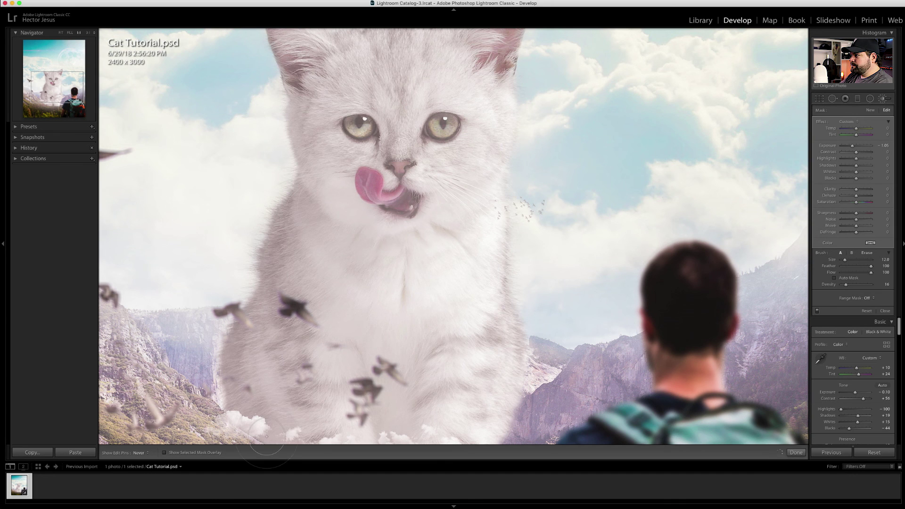
left_click_drag(339, 410, 327, 288)
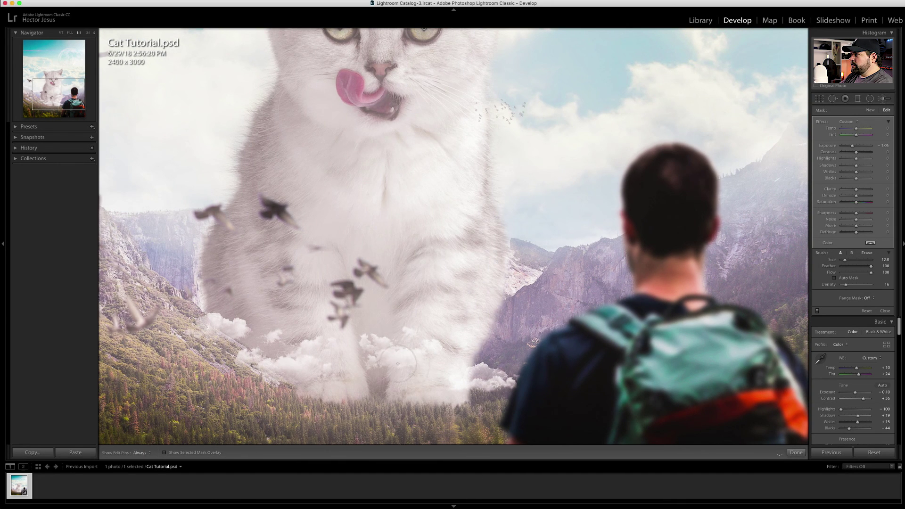
left_click_drag(378, 384, 375, 404)
key("h")
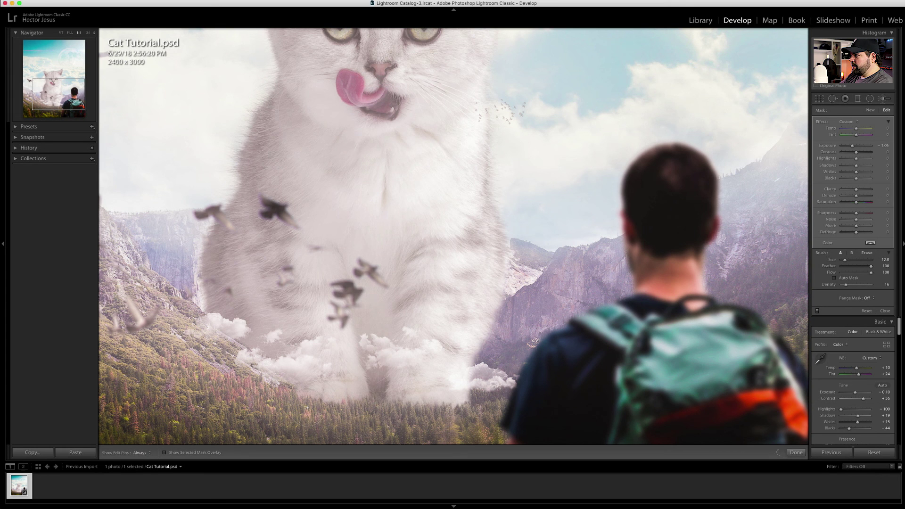
- Examine the darkened details on the cat's face, chest and legs, with the adjustment brush pins shown and hidden
key("h")
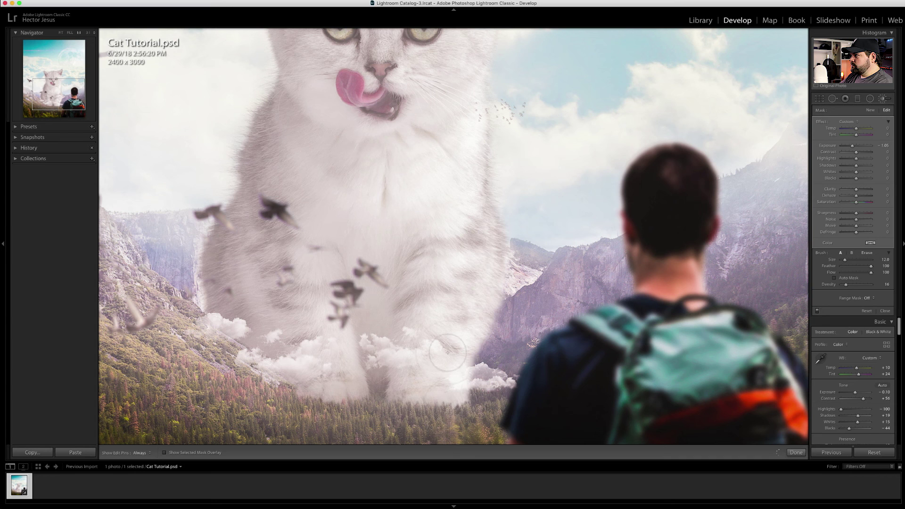
key("h")
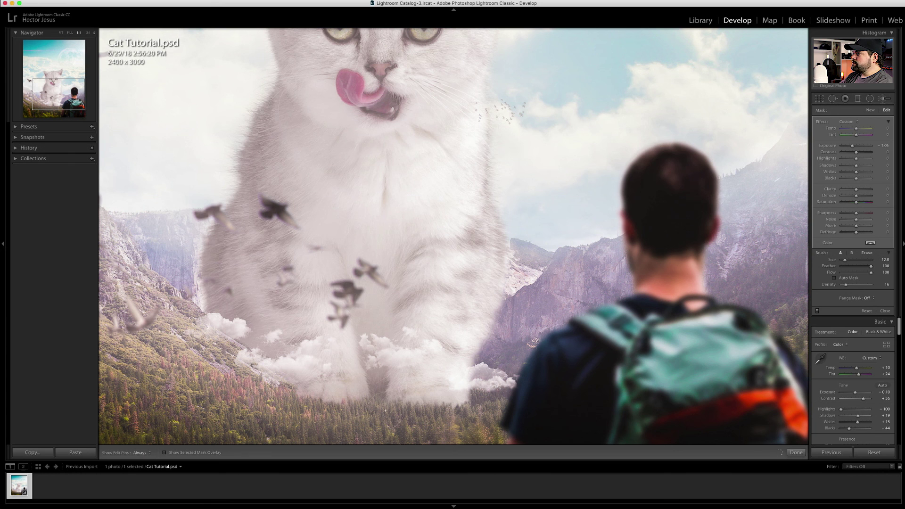
scroll(210, 371, "up", 8)
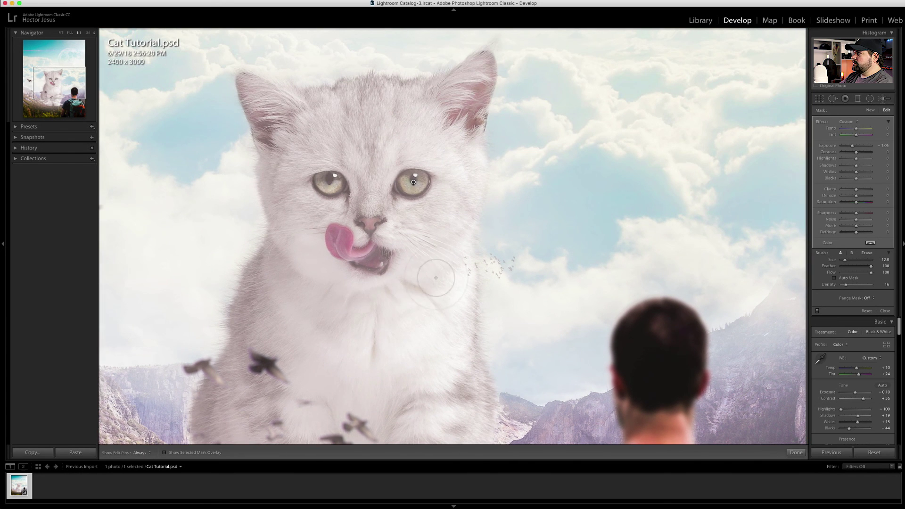
key("h")
key("h")
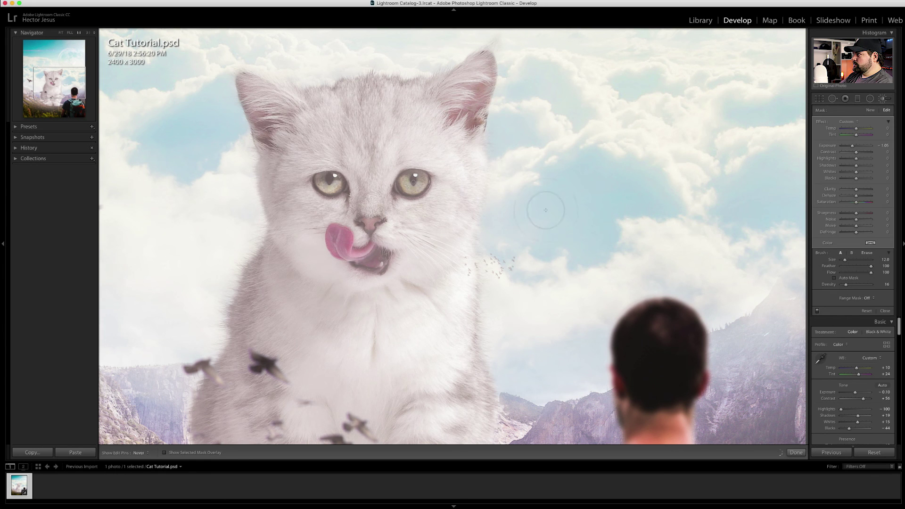
key("bracketleft")
key("h")
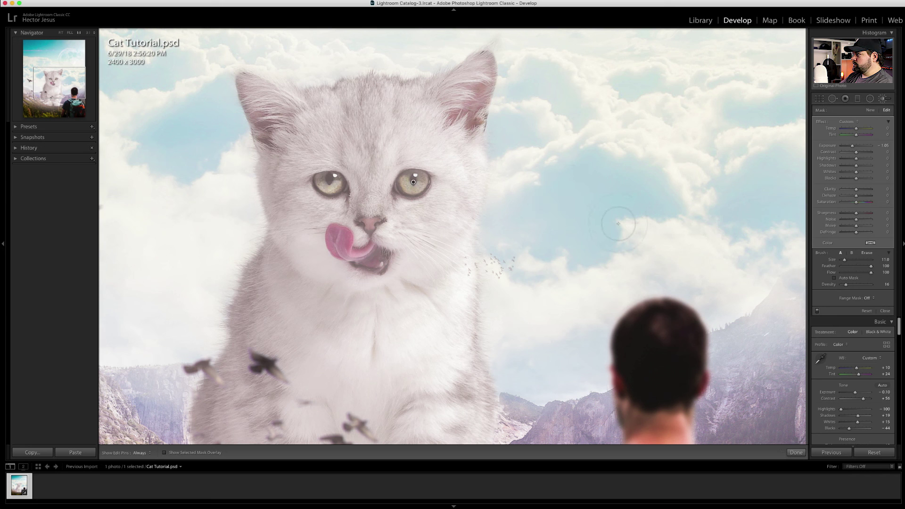
key("super+minus")
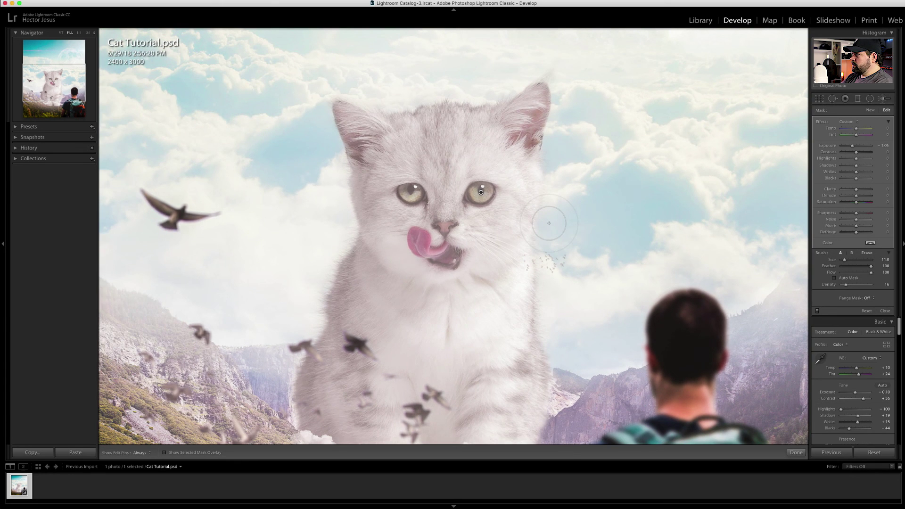
key("super+minus")
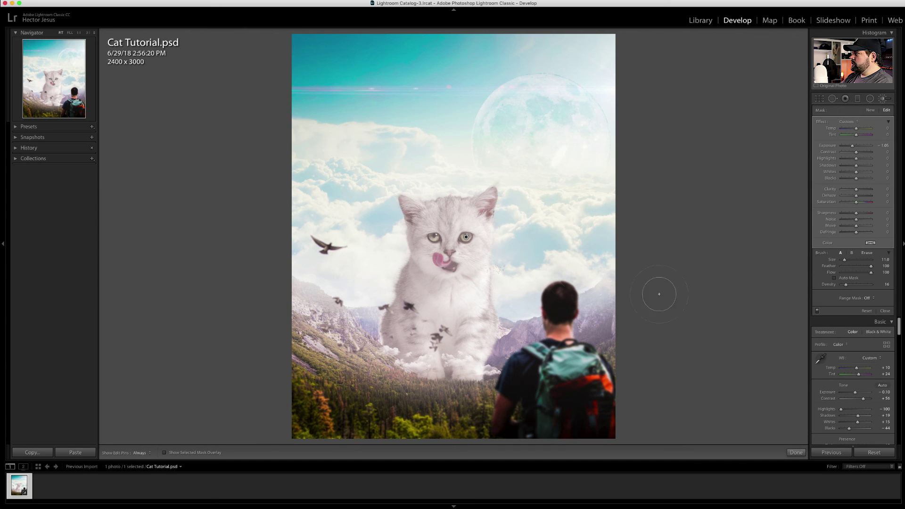
- Compare the full image with and without the adjustment brush edits
left_click(817, 311)
left_click(817, 311)
left_click(817, 310)
left_click(817, 311)
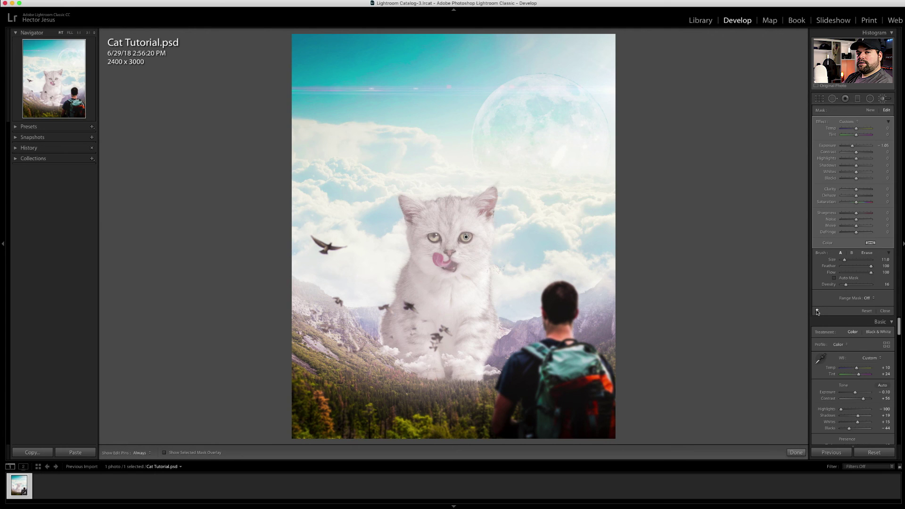
left_click(817, 311)
left_click(817, 311)
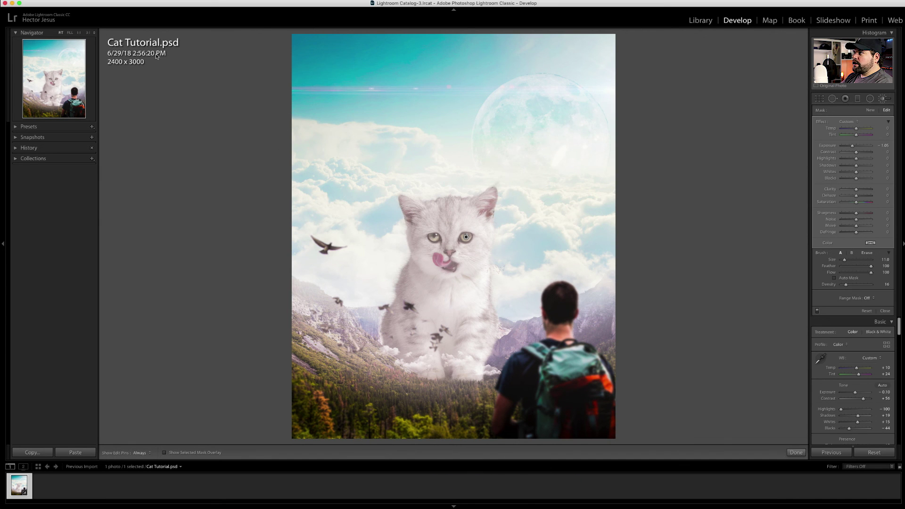
- Switch to Photoshop, activate the Pen tool, expand the CAT group and select Layer 2
mouse_move(572, 503)
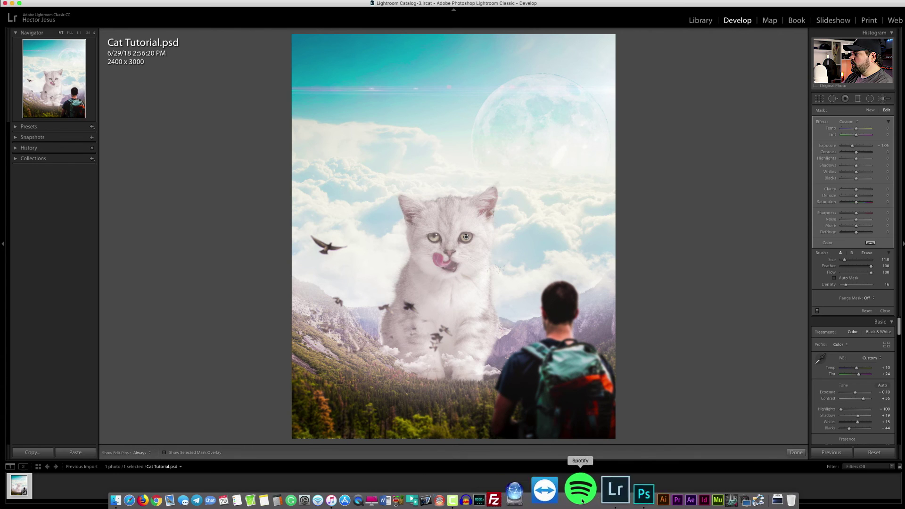
left_click(604, 494)
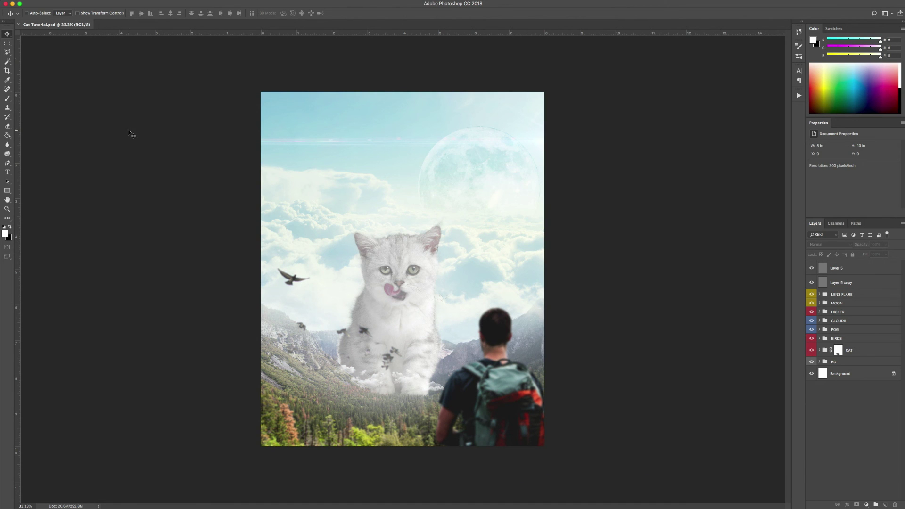
left_click(7, 163)
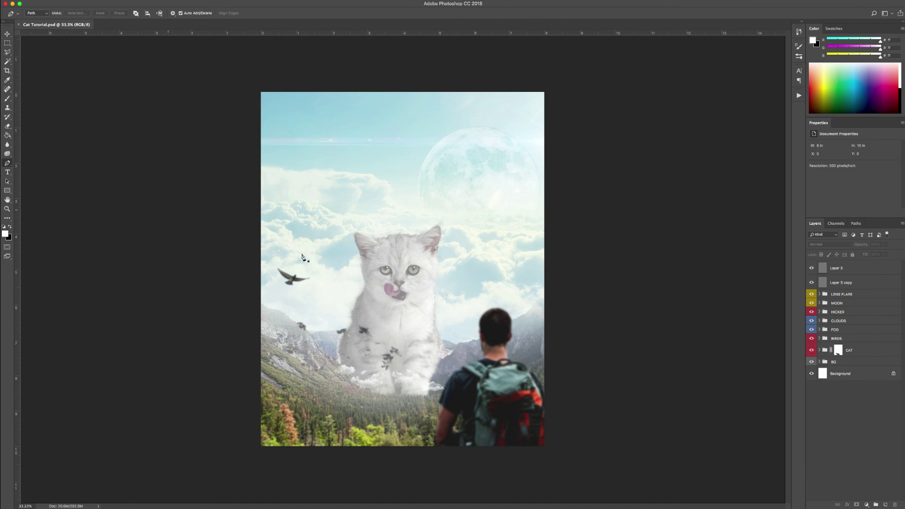
left_click(819, 350)
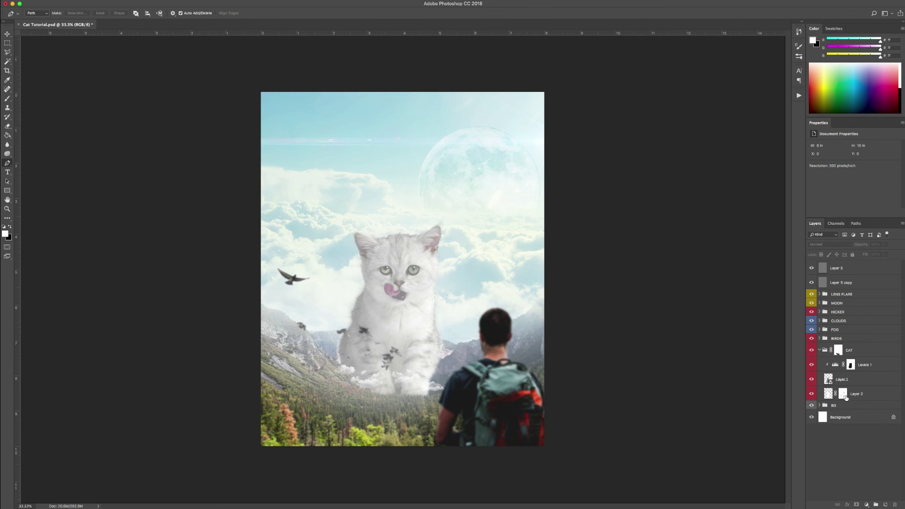
left_click(855, 395)
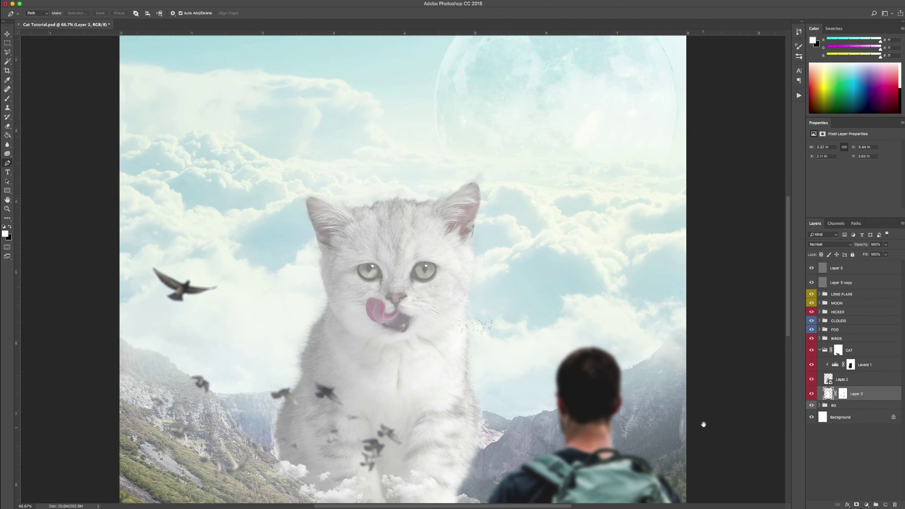
- Draw a closed shadow outline from the cat's feet across the forest and lower hillside, and convert the path to a shape layer
scroll(424, 338, "down", 4)
left_click(453, 341)
left_click(414, 360)
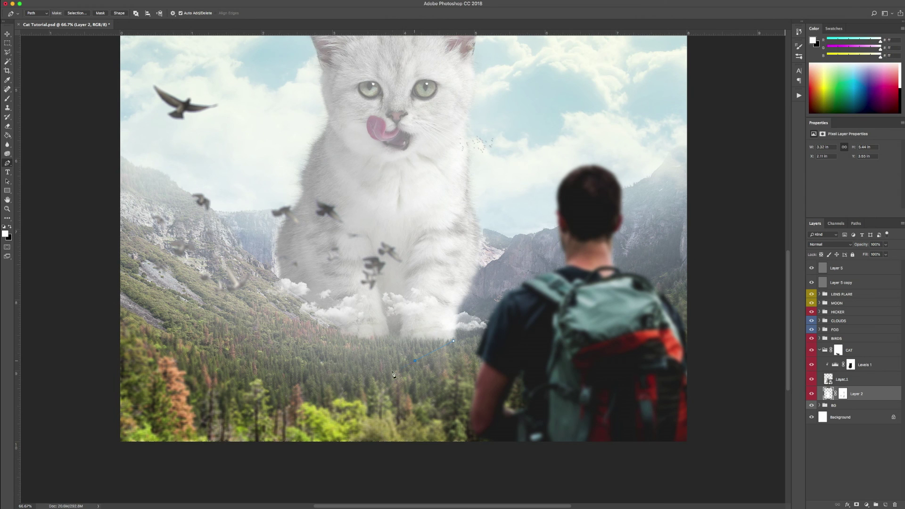
left_click(317, 389)
left_click(287, 386)
left_click(255, 374)
left_click(229, 371)
left_click(217, 365)
left_click(211, 354)
left_click(210, 342)
left_click(223, 334)
left_click(272, 302)
left_click(274, 295)
left_click(279, 285)
left_click(280, 280)
left_click(332, 276)
left_click_drag(401, 280, 410, 289)
left_click(428, 312)
left_click(453, 341)
left_click(119, 13)
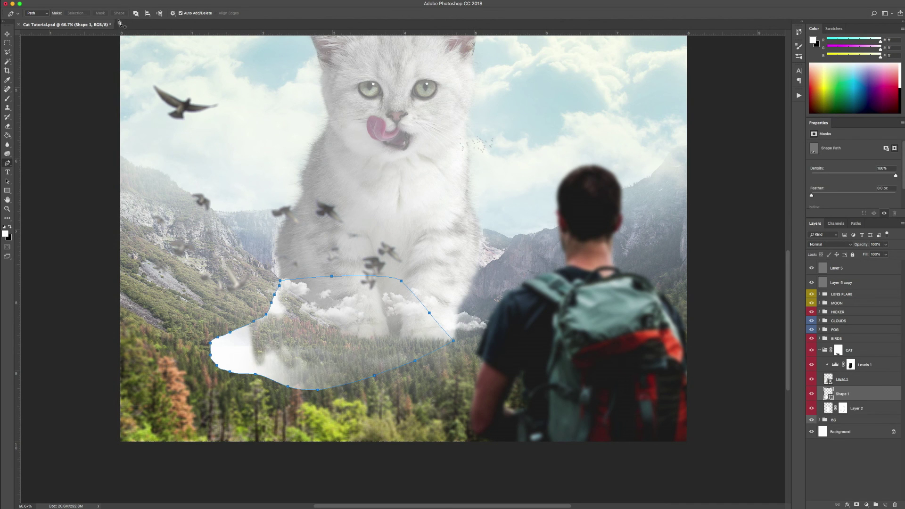
- Fill the shadow shape with black (#000000) and move its layer below Layer 2
double_click(830, 395)
left_click(640, 371)
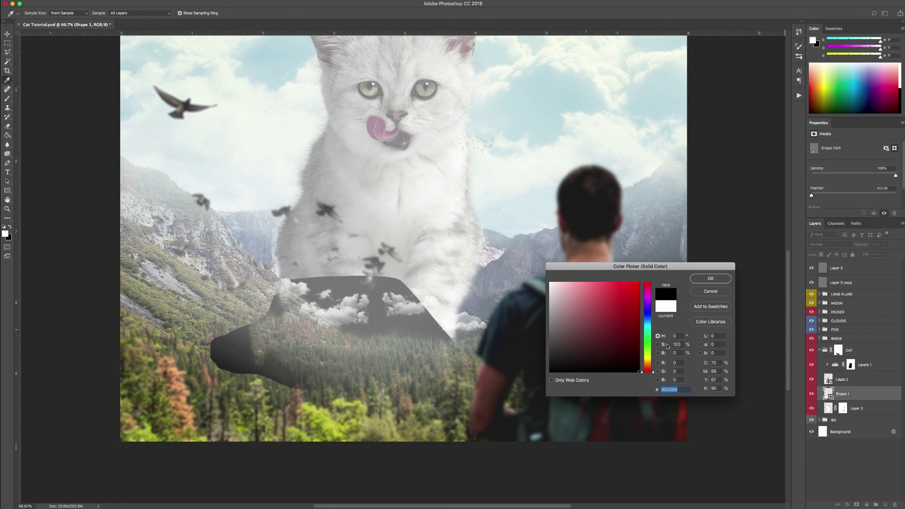
left_click(698, 278)
left_click(7, 34)
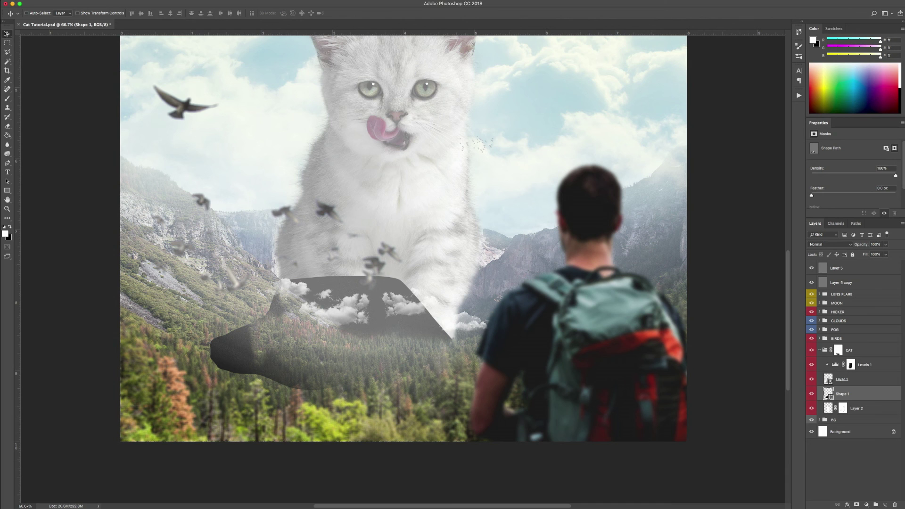
left_click_drag(846, 394, 845, 413)
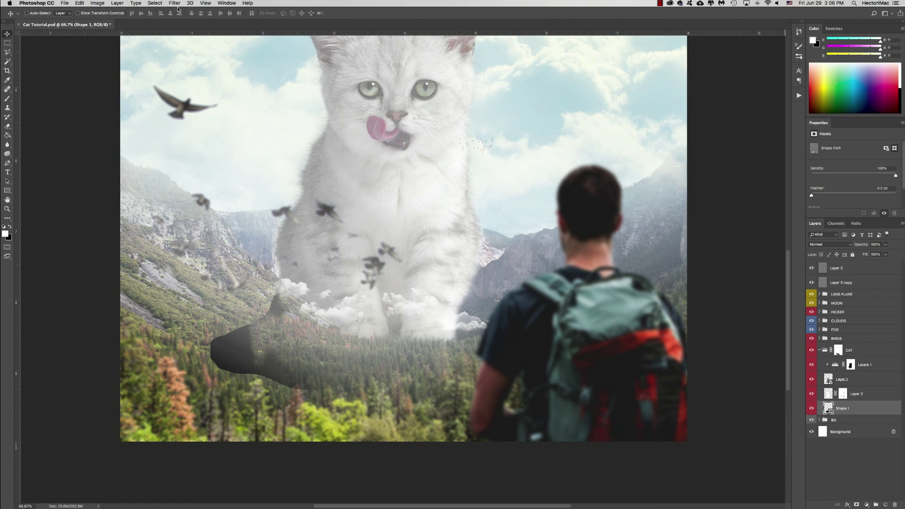
- Convert the shadow shape to a smart object, apply a Gaussian Blur to it and collapse its smart filter list
left_click(175, 3)
mouse_move(236, 87)
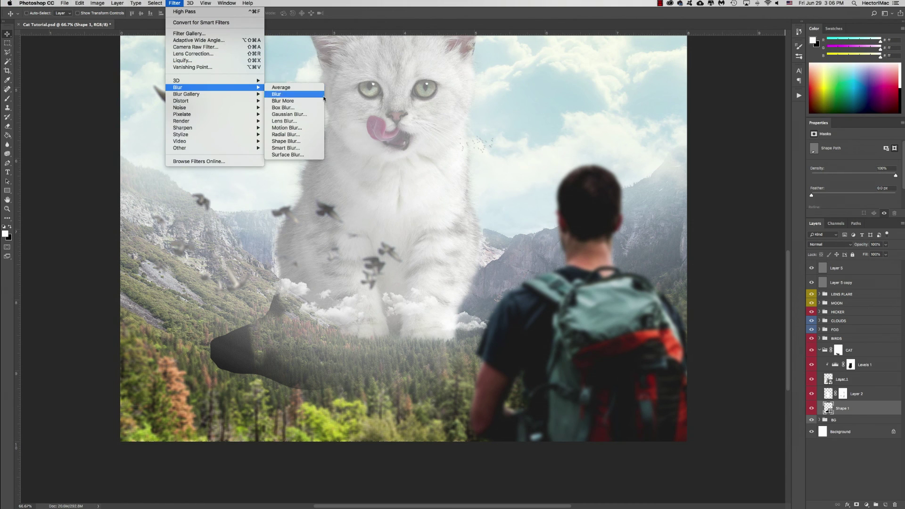
left_click(306, 114)
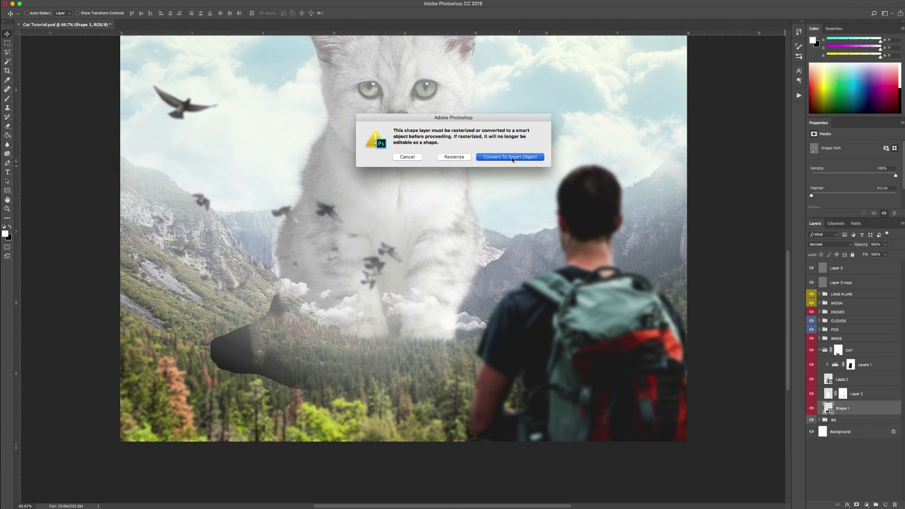
left_click(510, 158)
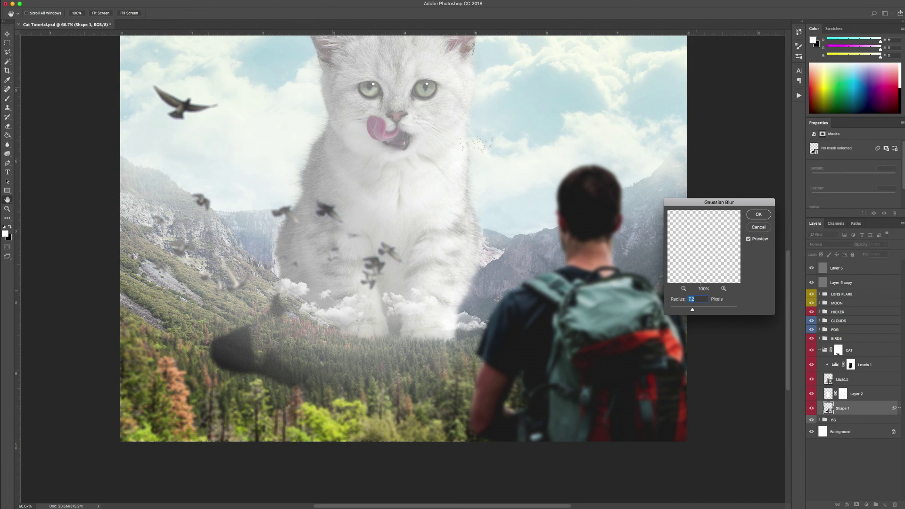
left_click(758, 214)
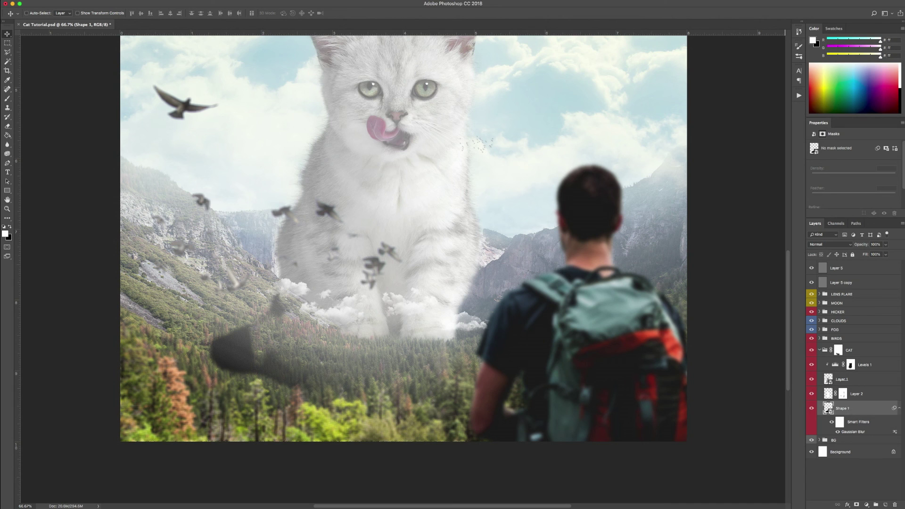
left_click(898, 408)
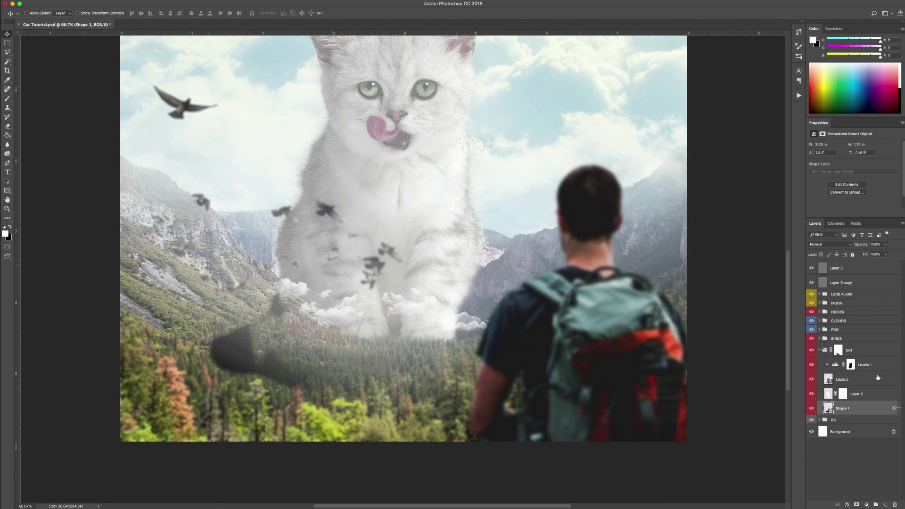
- Set the shadow layer's blend mode to Soft Light
left_click(832, 244)
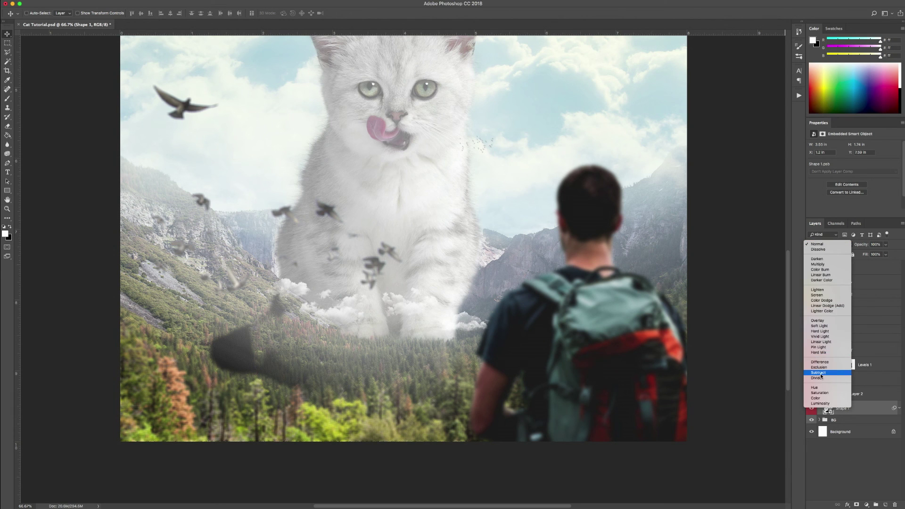
left_click(823, 326)
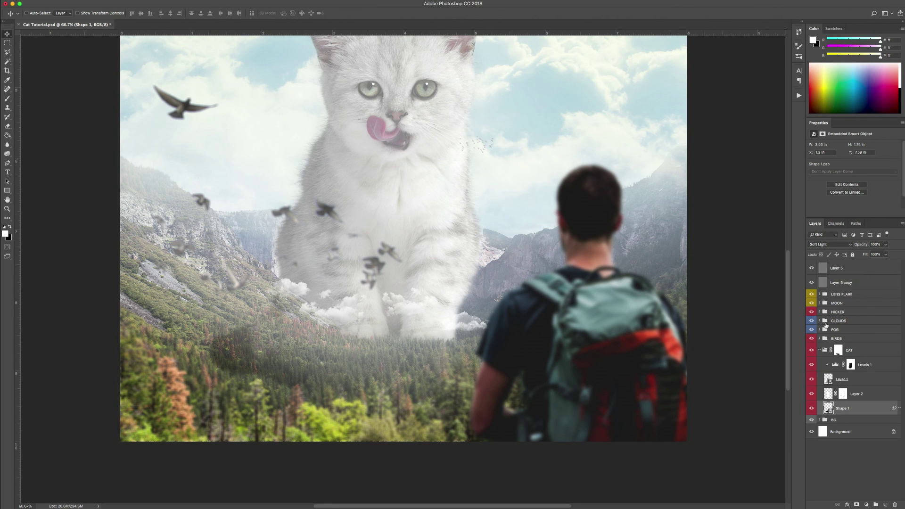
left_click(859, 461)
- Move the Shape 1 layer out of the CAT group to just above the BG group, and collapse the CAT group
left_click(844, 410)
left_click(838, 351)
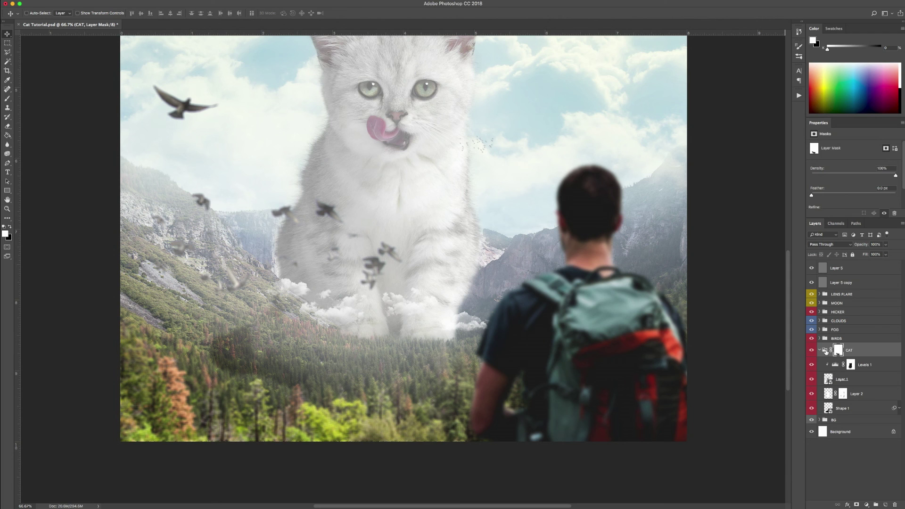
left_click(842, 409)
left_click_drag(844, 408, 844, 417)
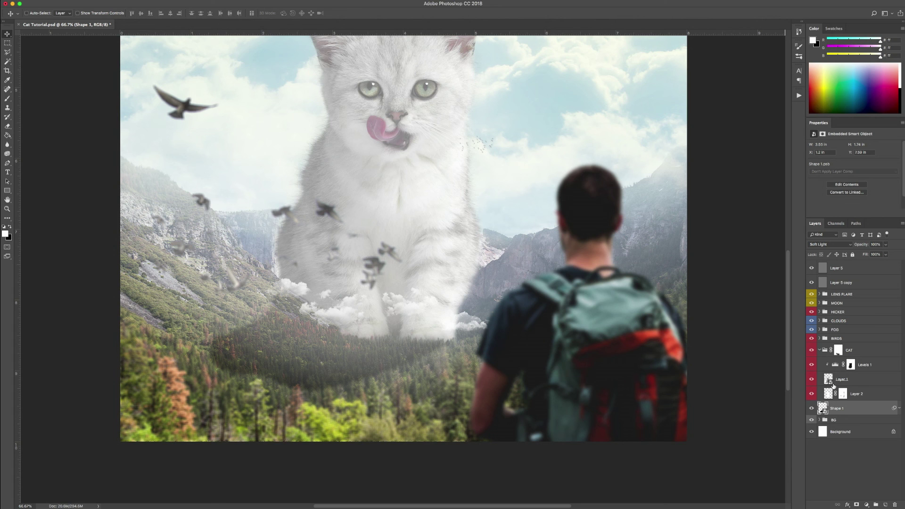
left_click(819, 350)
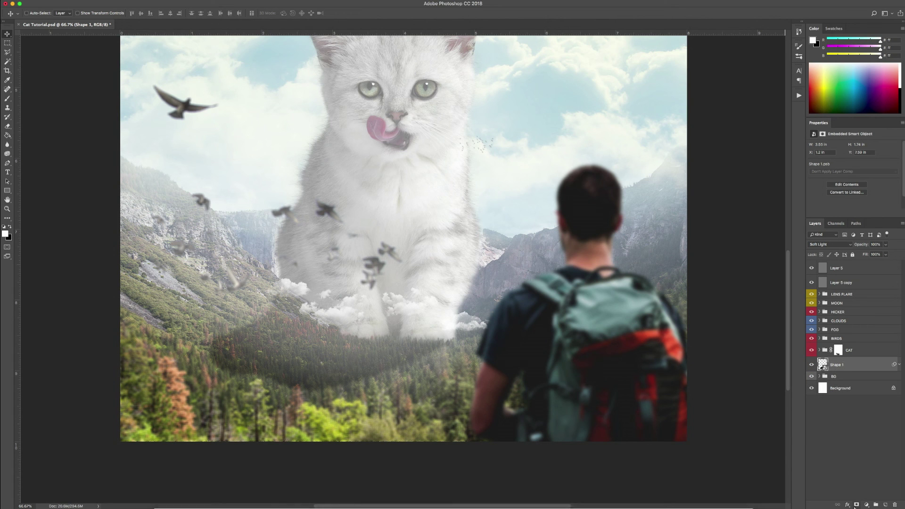
- Add a layer mask to the shadow layer and fade the shadow's outer edges on it with a large soft eraser
left_click(856, 504)
key("e")
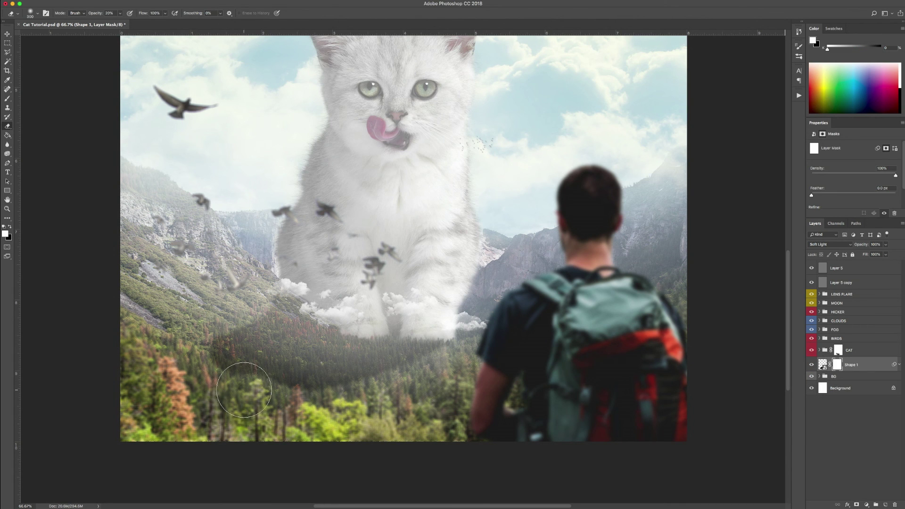
key("bracketright")
key("bracketright")
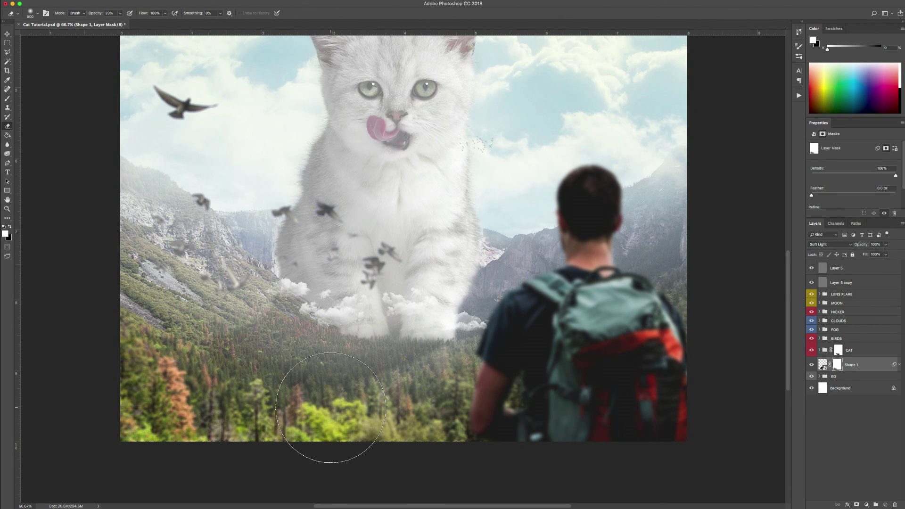
key("x")
key("bracketleft")
key("bracketleft")
key("bracketleft")
left_click(7, 34)
key("super+minus")
key("super+minus")
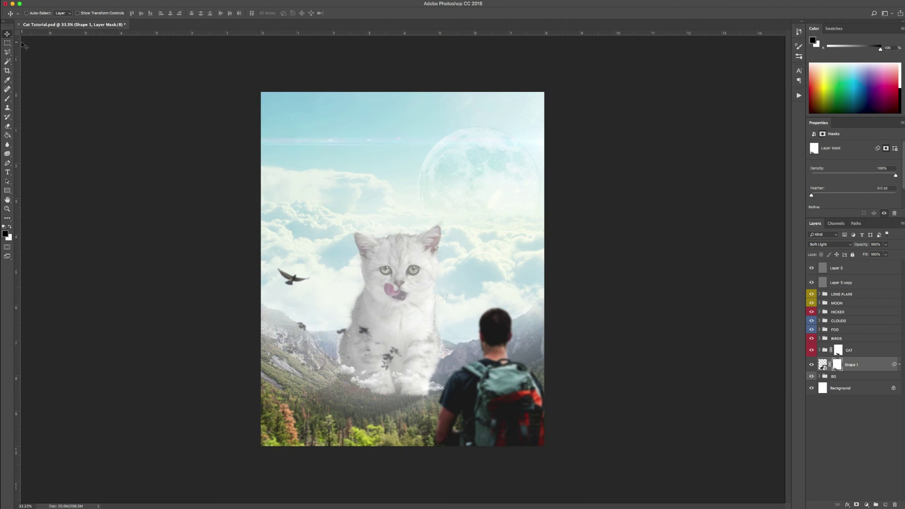
- Lower the Fill of the Shape 1 shadow layer slightly
left_click(864, 367)
left_click(885, 254)
left_click_drag(884, 255, 879, 255)
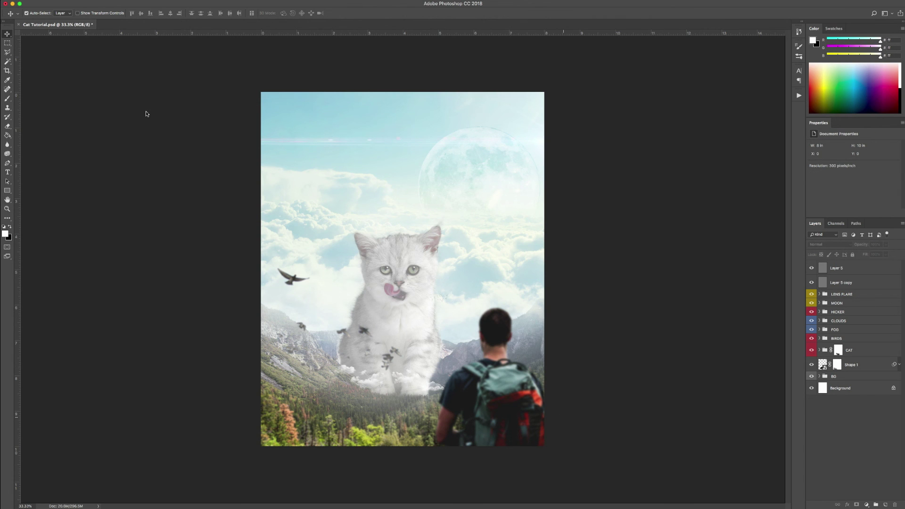
- Save the document as Cat Tutorial.psd on the Desktop in Photoshop format, replacing the existing file
key("super+shift+s")
left_click(186, 69)
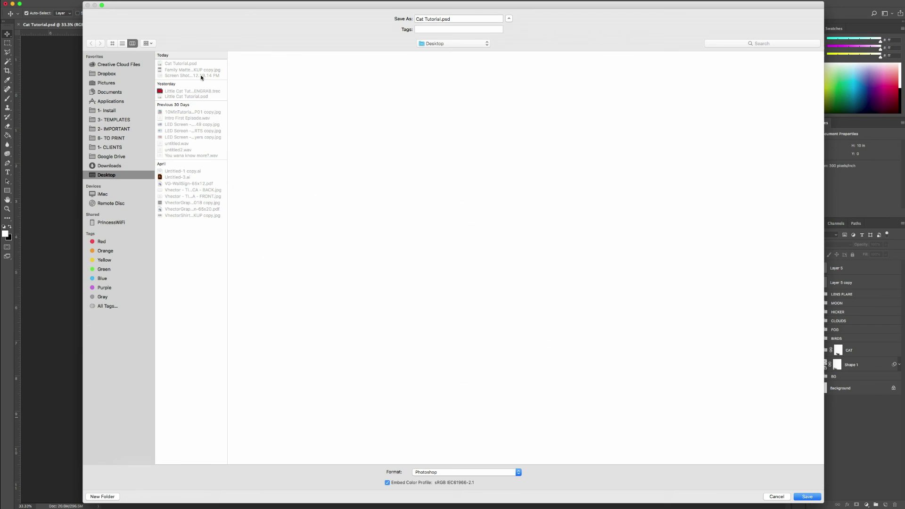
left_click(806, 496)
left_click(503, 52)
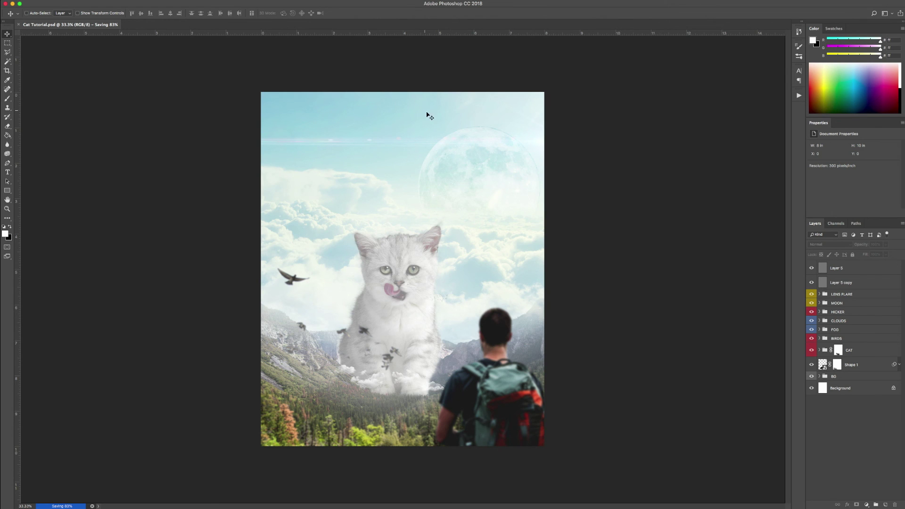
- Switch to Lightroom Classic and close the adjustment brush on Cat Tutorial.psd
mouse_move(480, 508)
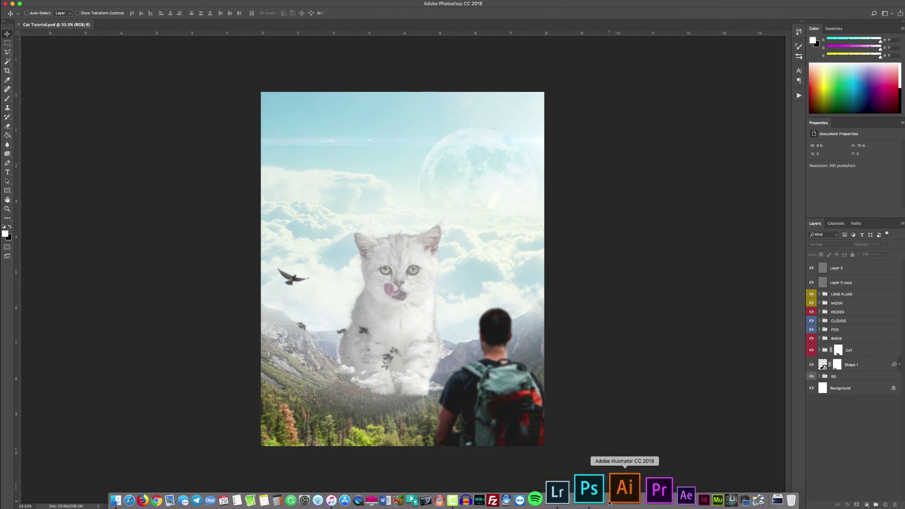
left_click(593, 493)
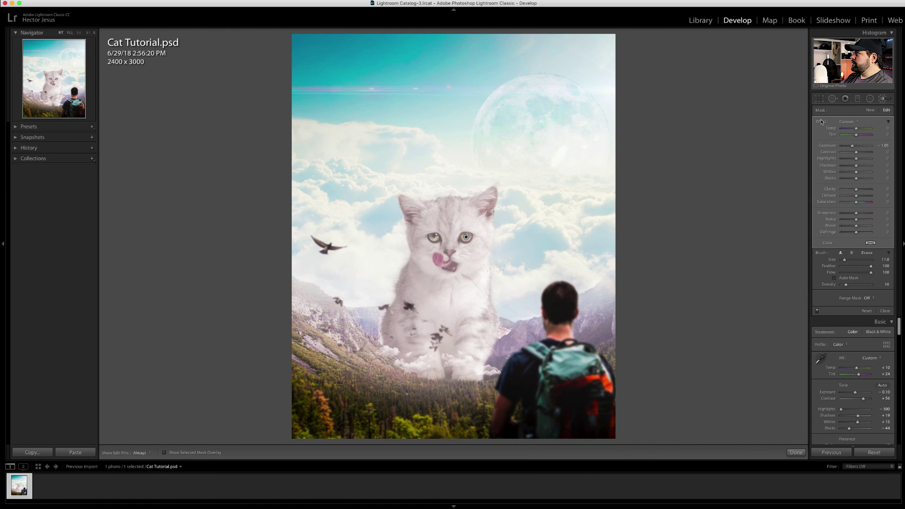
left_click(879, 100)
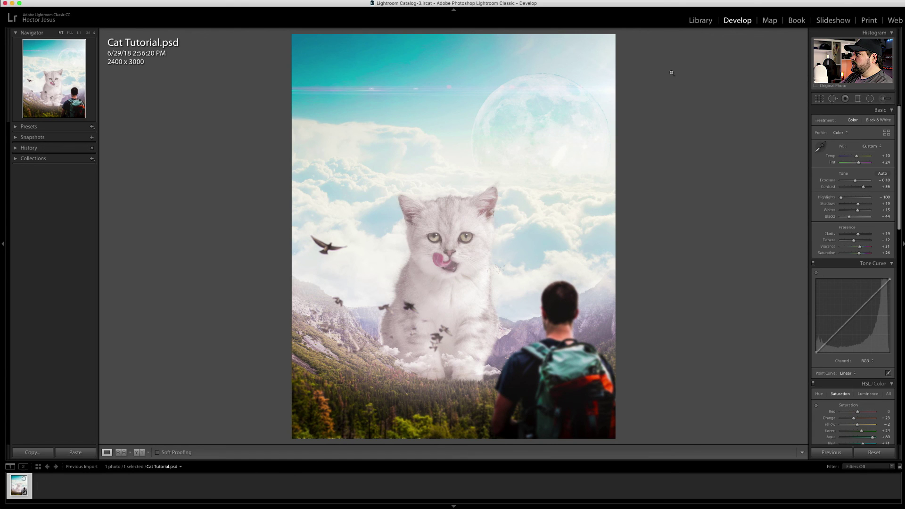
right_click(21, 490)
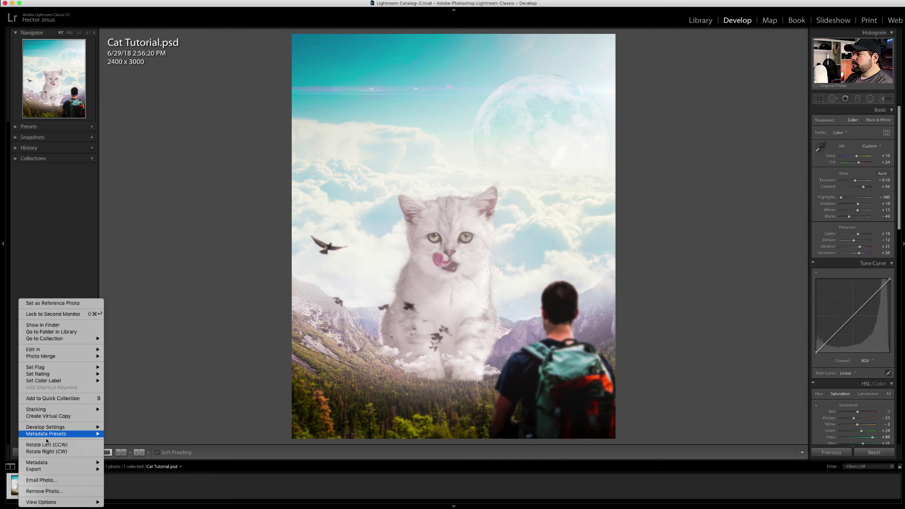
mouse_move(49, 429)
left_click(122, 436)
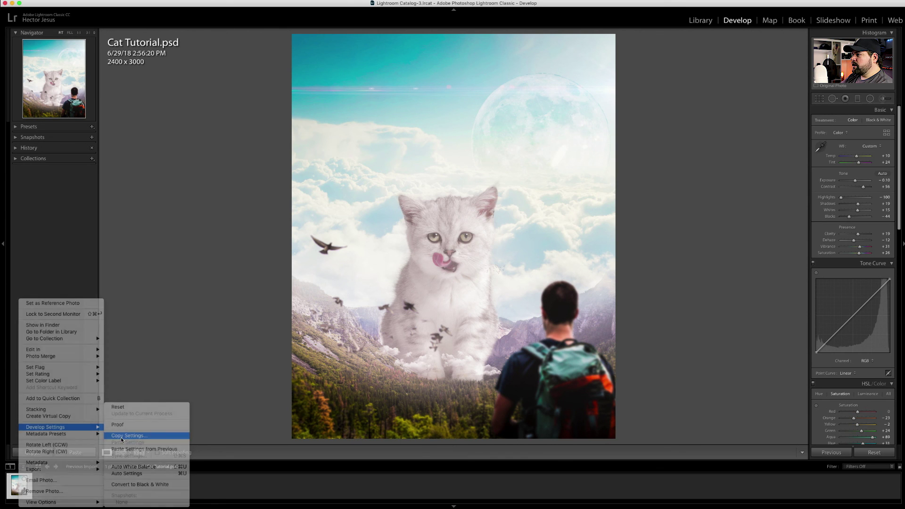
left_click(530, 170)
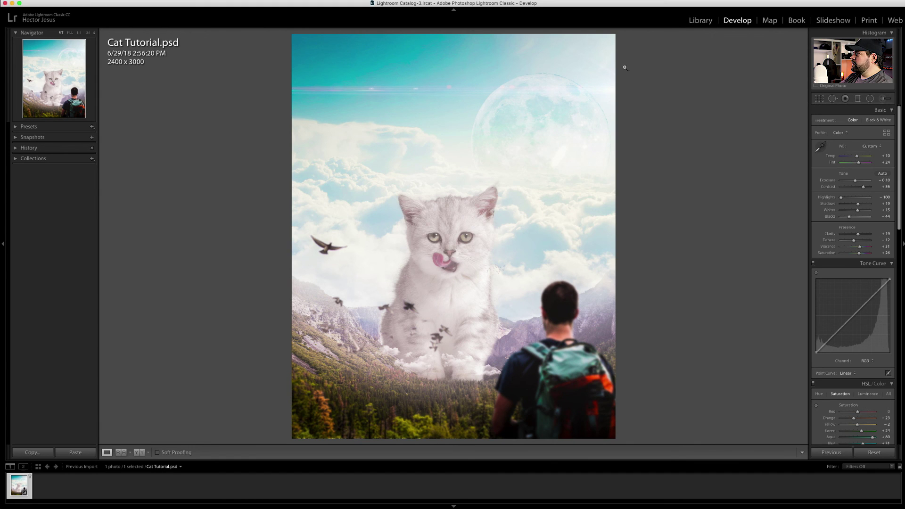
left_click(700, 21)
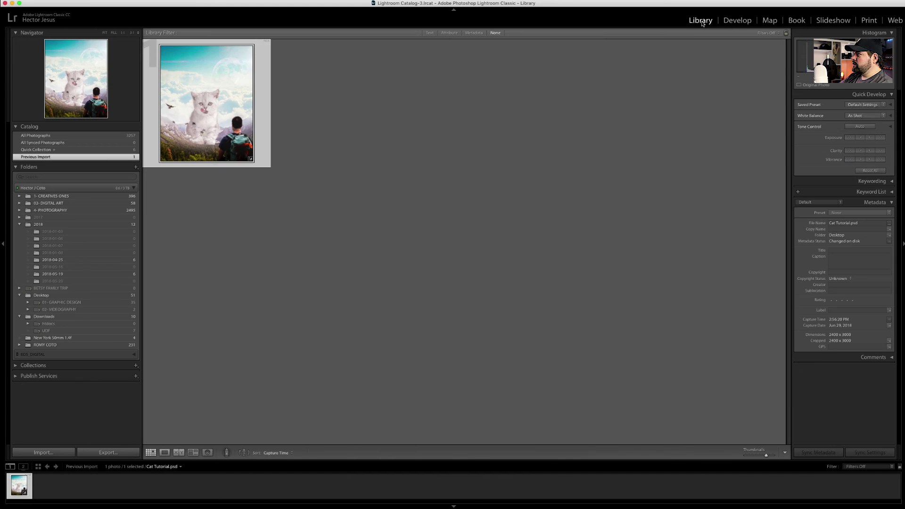
left_click(219, 145)
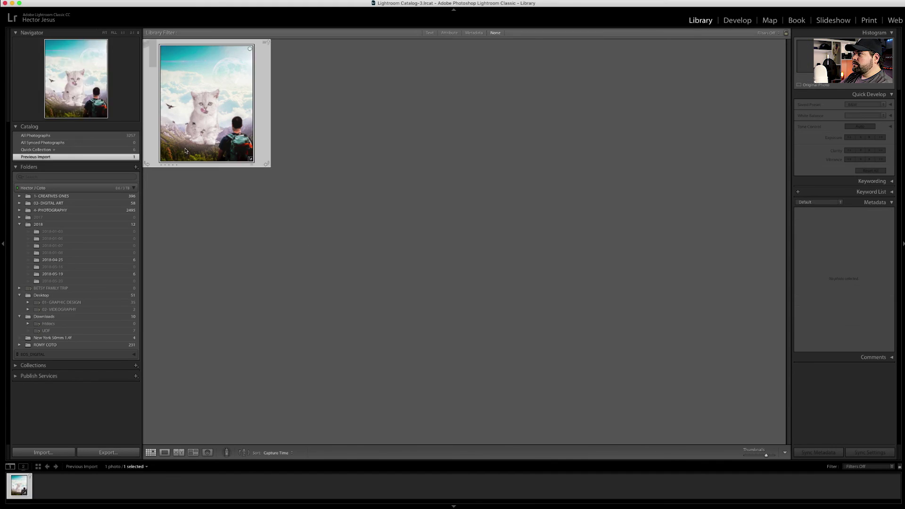
left_click(736, 21)
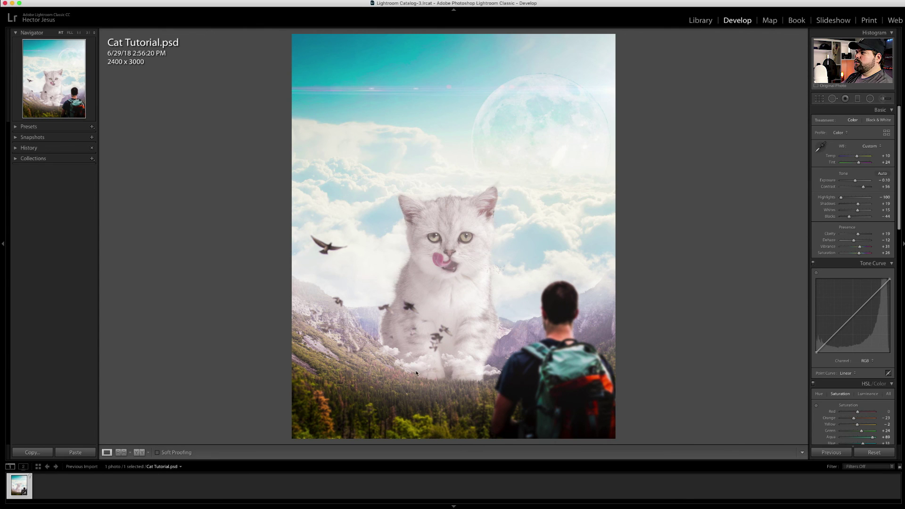
- Resolve the metadata conflict on the Cat Tutorial.psd thumbnail by importing the settings from disk
left_click(23, 484, "super")
left_click(22, 484)
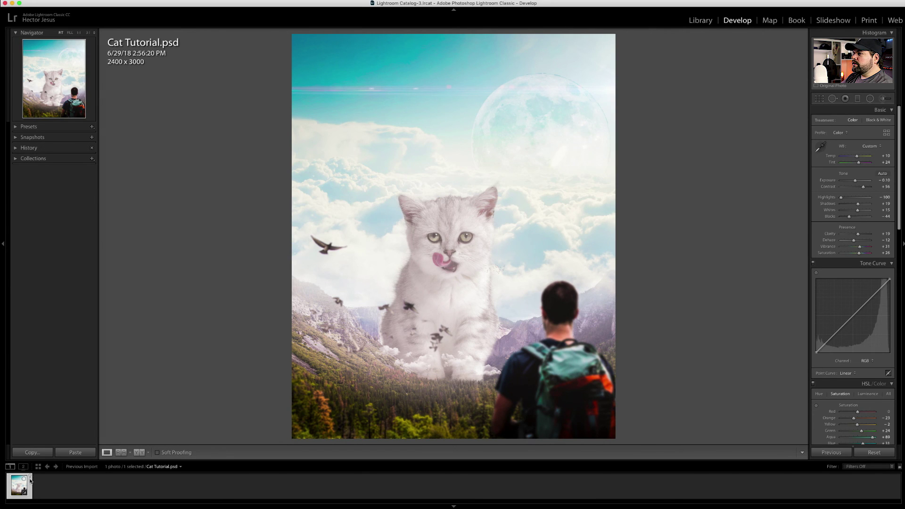
left_click(30, 477)
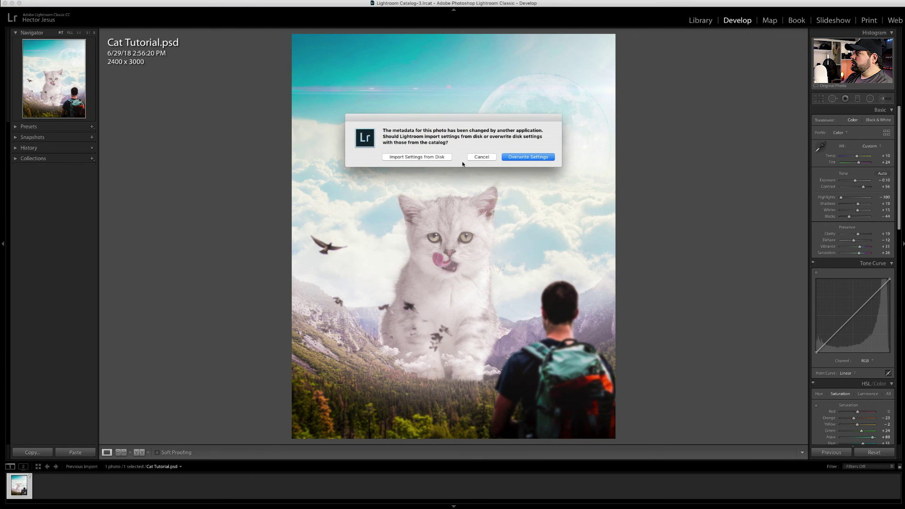
left_click(414, 158)
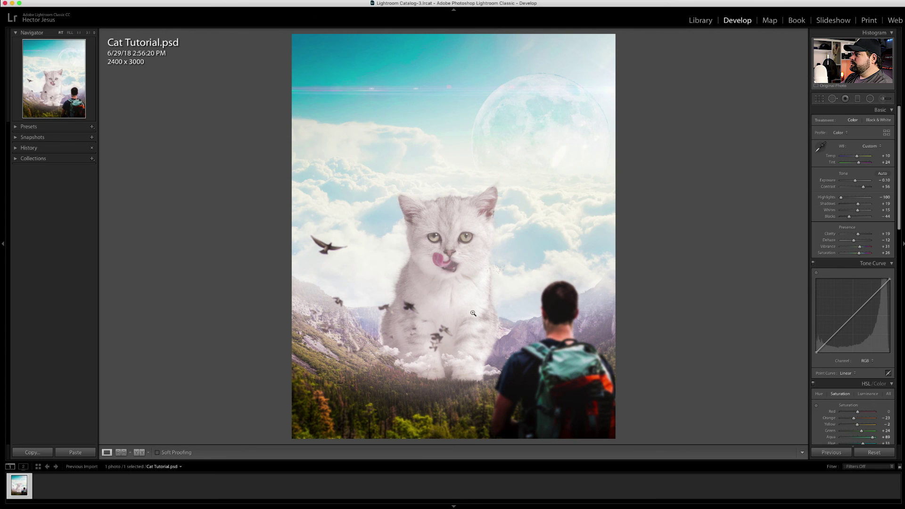
- Compare the edited photo with its unedited version by switching the Before view on and off several times
key("backslash")
key("backslash")
key("backslash")
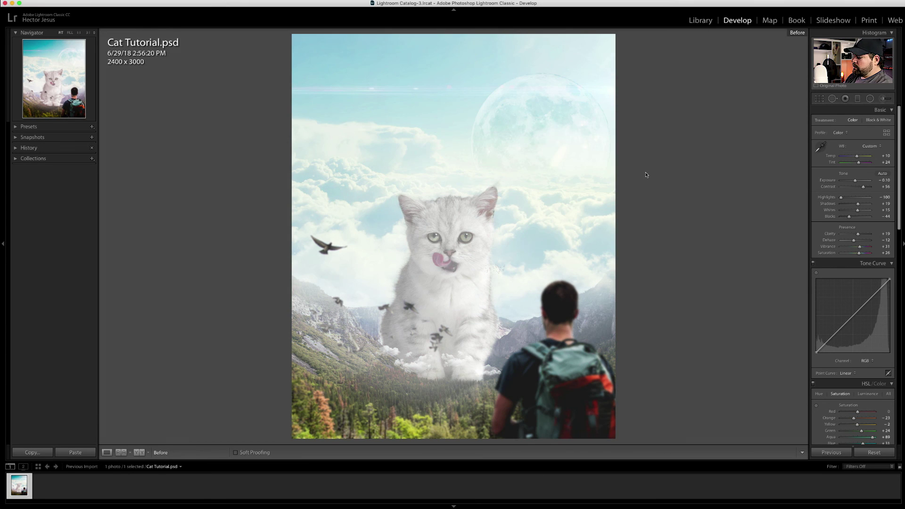
key("backslash")
key("backslash")
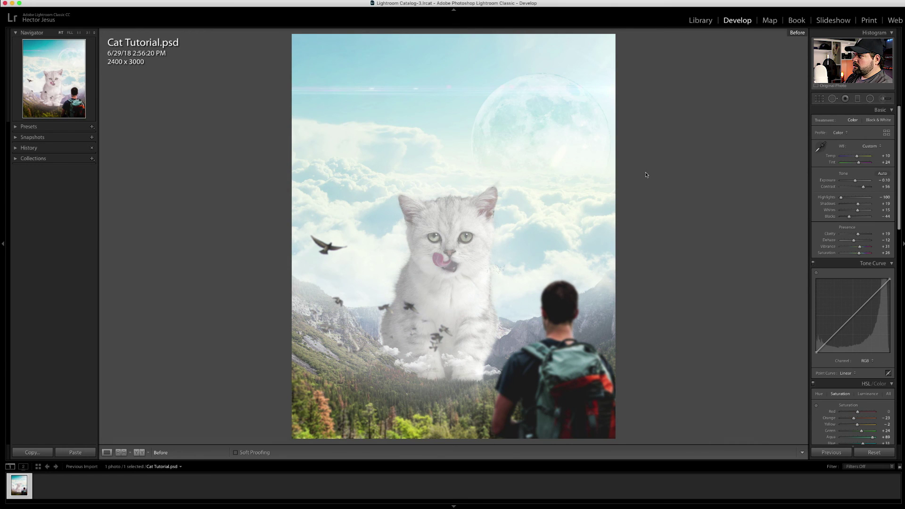
key("backslash")
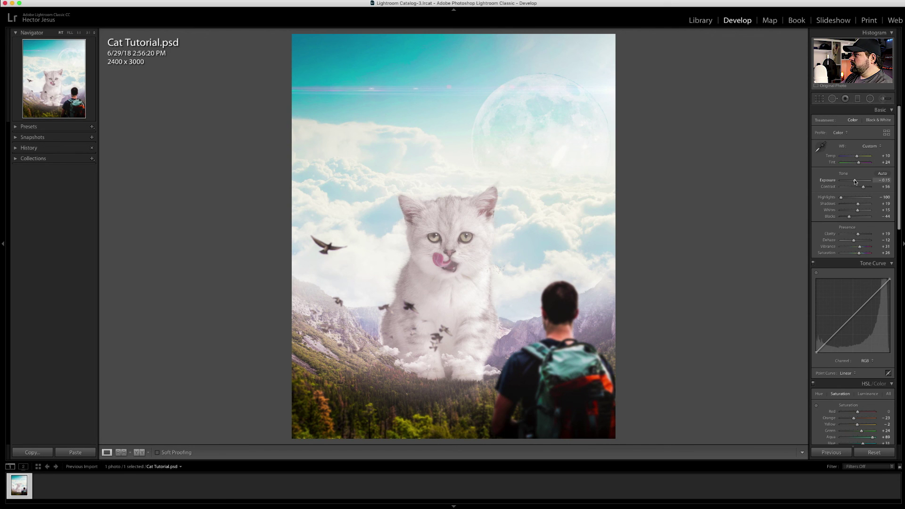
- Set the photo's Exposure to -0.20 and Contrast to +62, and check the result against the Before view
left_click_drag(854, 182, 855, 182)
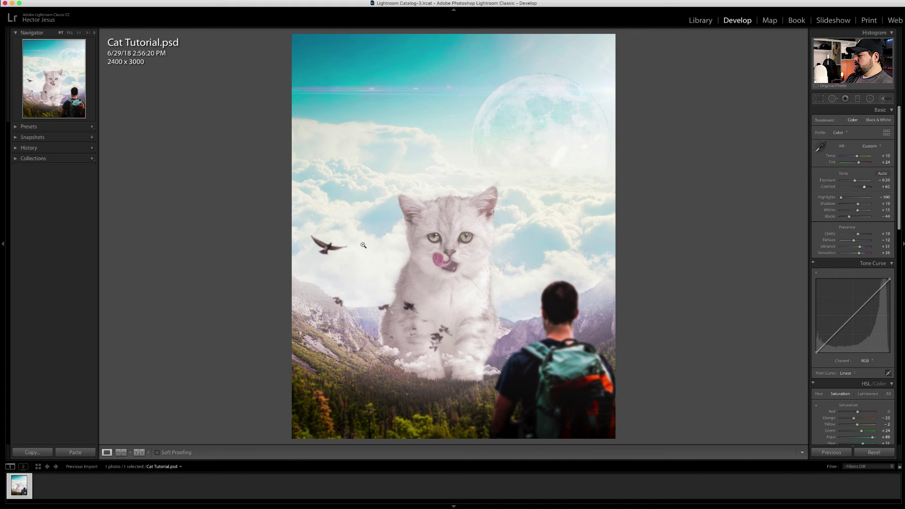
key("backslash")
key("backslash")
key("backslash")
key("backslash")
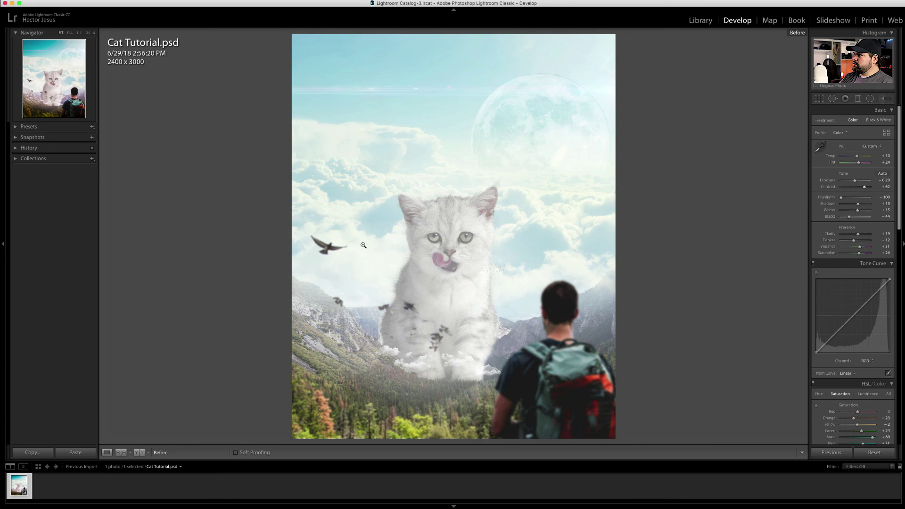